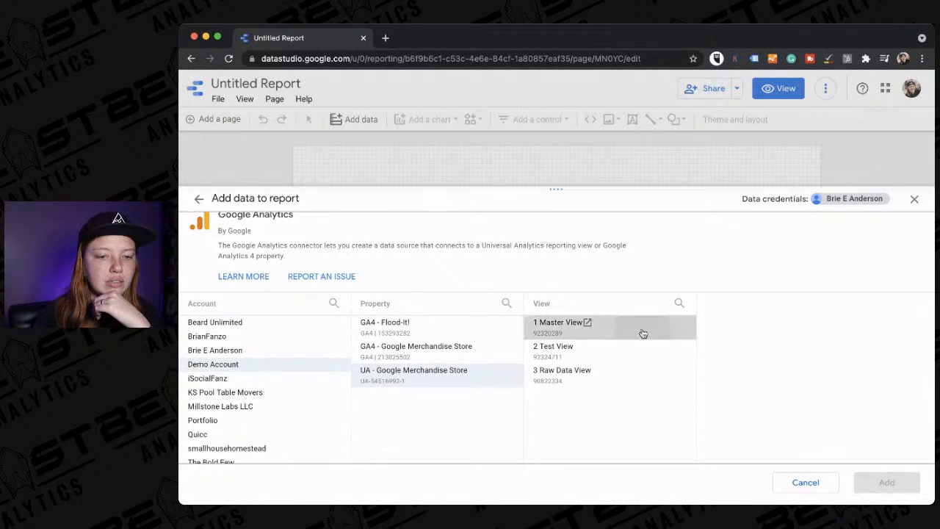
# - Add the 1 Master View of the UA - Google Merchandise Store property to the report as its data source
pyautogui.click(642, 332)
pyautogui.click(881, 489)
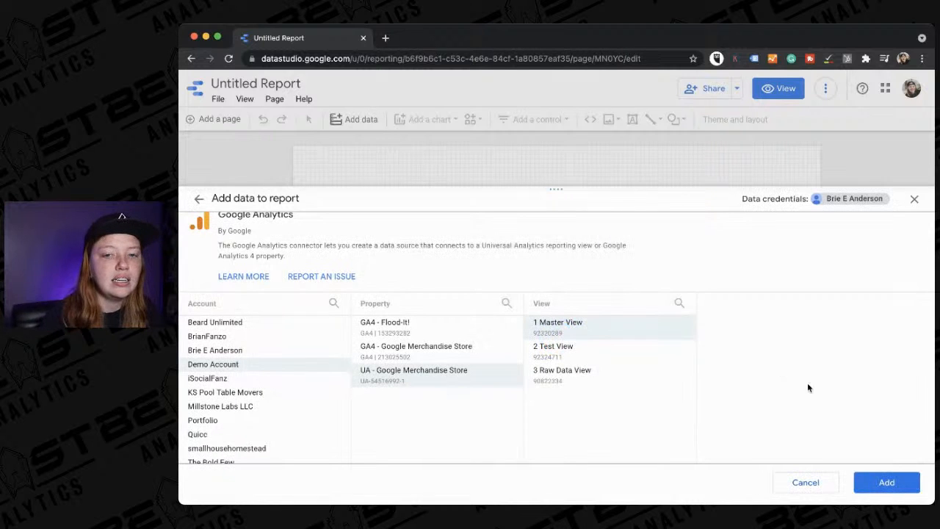
pyautogui.click(884, 482)
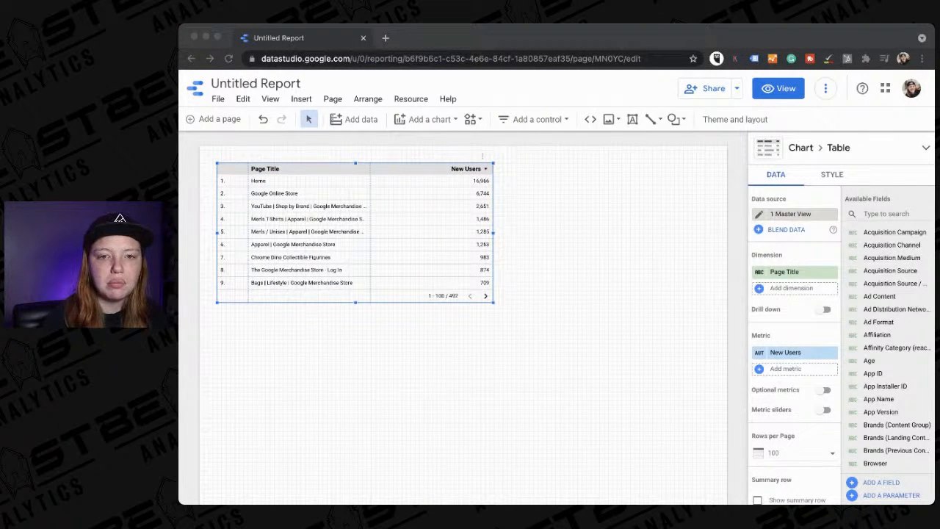
pyautogui.click(931, 278)
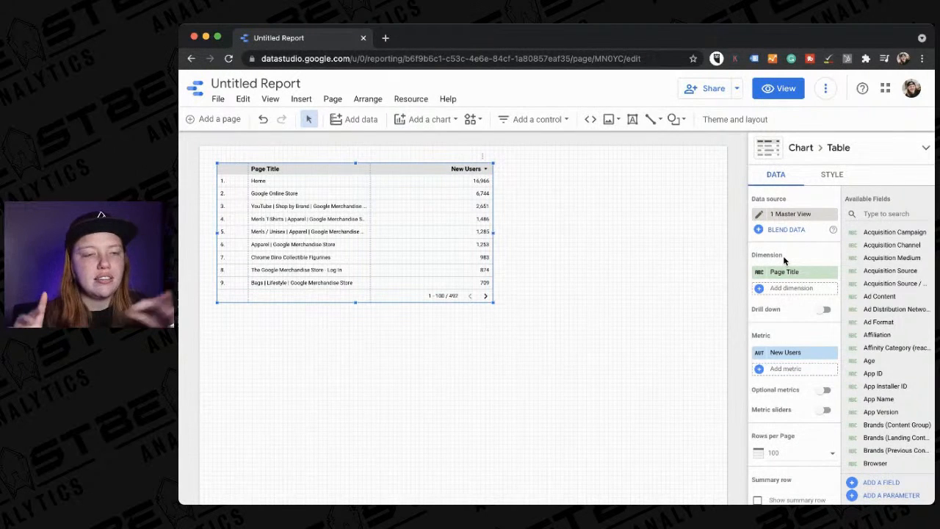
# - Browse the dimensions available for the table, including the user and traffic source fields
pyautogui.click(785, 288)
pyautogui.scroll(-15, 777, 334)
pyautogui.scroll(-5, 777, 335)
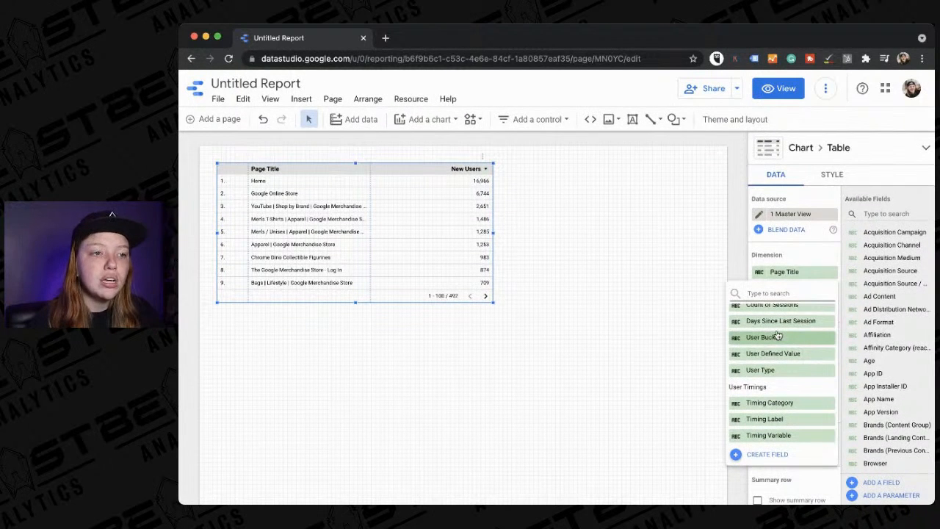
pyautogui.scroll(3, 777, 335)
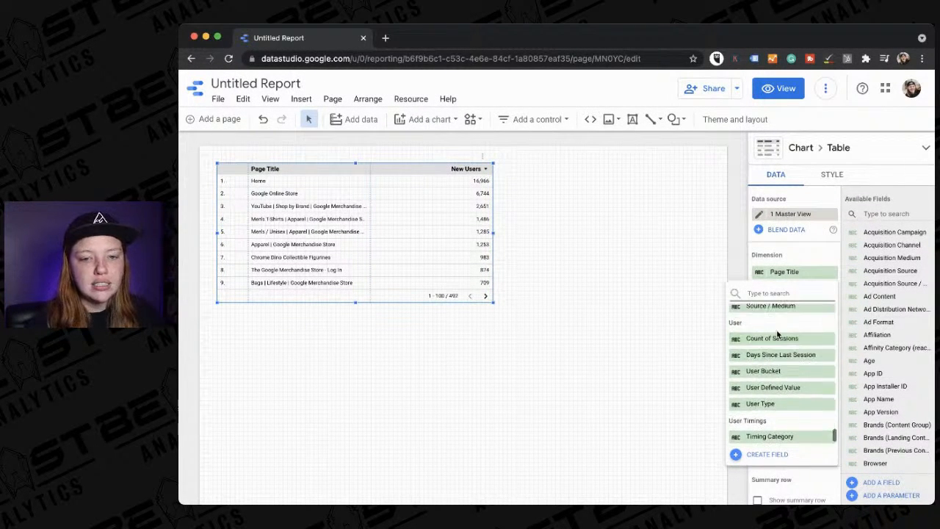
pyautogui.scroll(5, 769, 356)
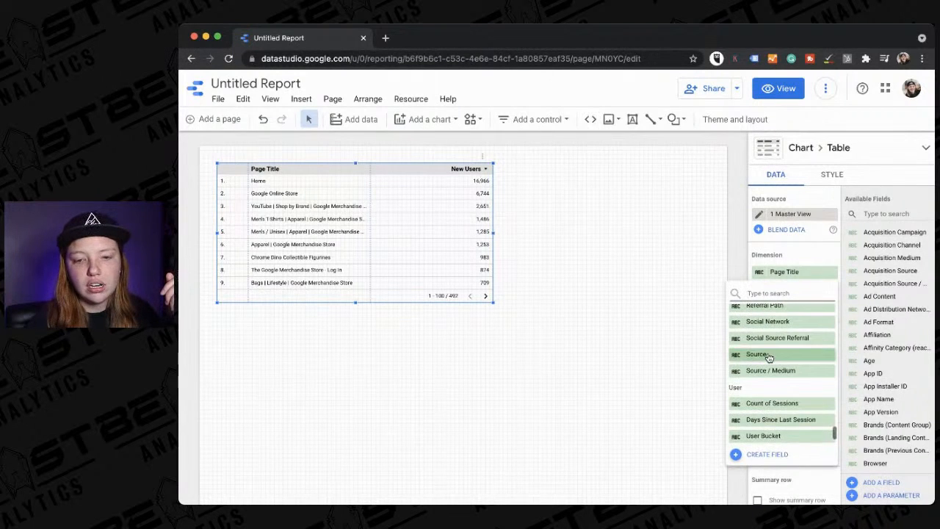
pyautogui.scroll(1, 769, 357)
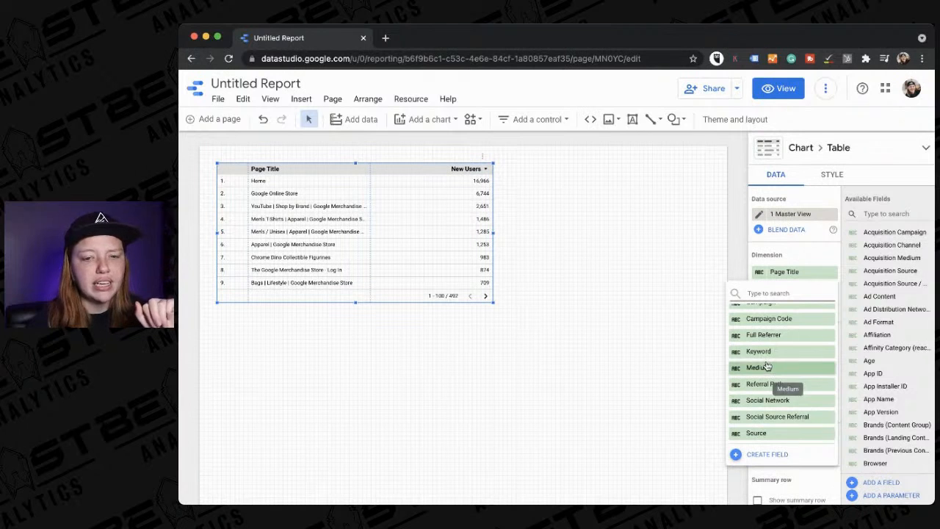
pyautogui.scroll(2, 771, 335)
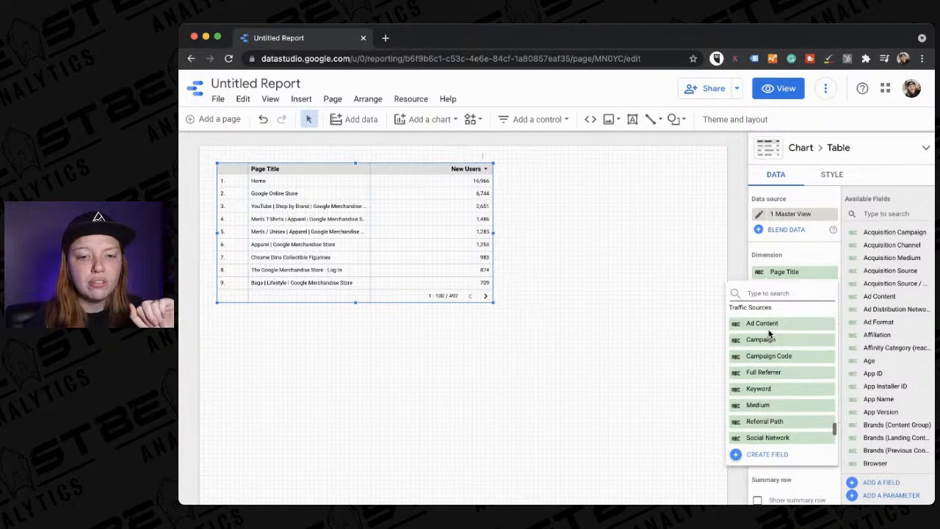
pyautogui.click(739, 270)
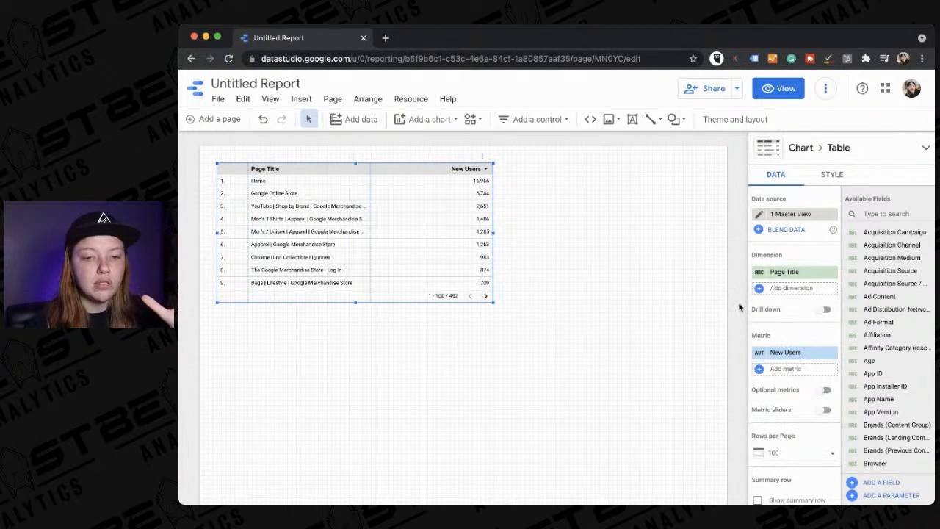
# - Browse the fields available as metrics for the table, from Adwords through App Tracking to Audience
pyautogui.click(778, 369)
pyautogui.scroll(-3, 775, 397)
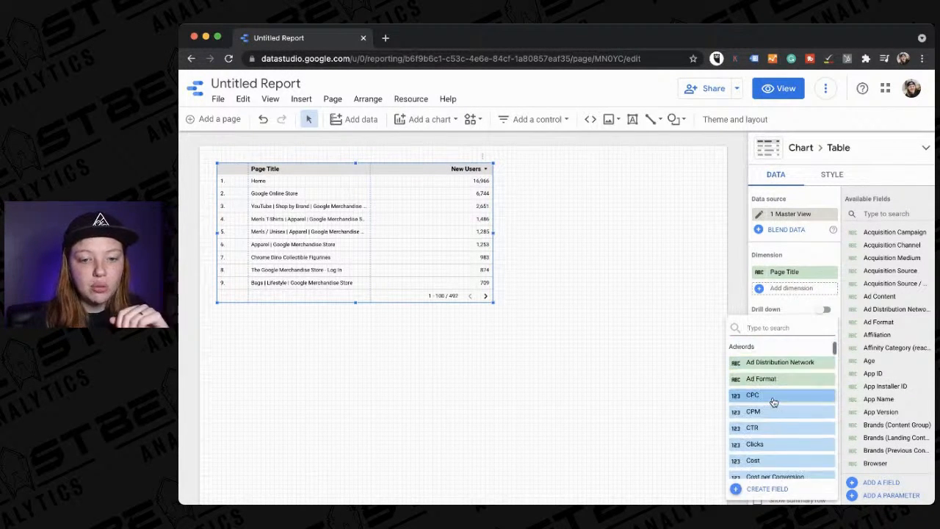
pyautogui.scroll(-5, 773, 402)
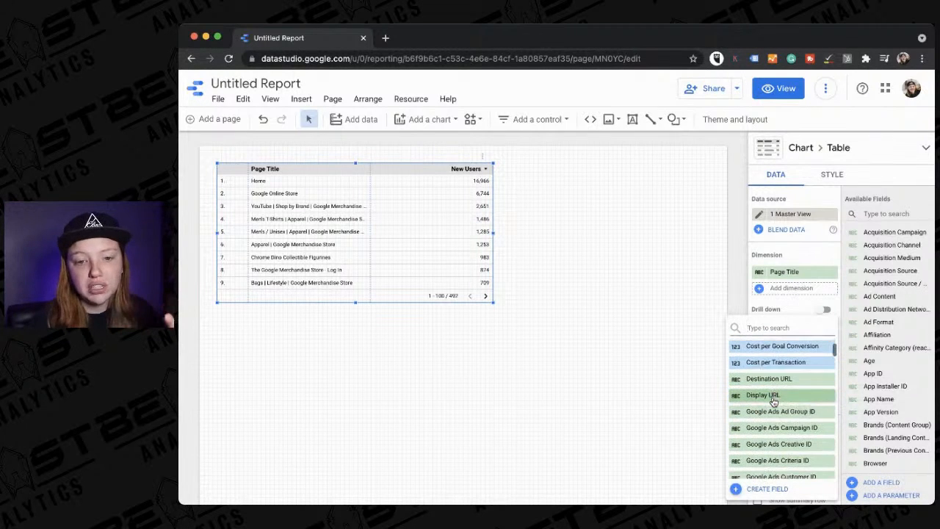
pyautogui.scroll(-8, 774, 401)
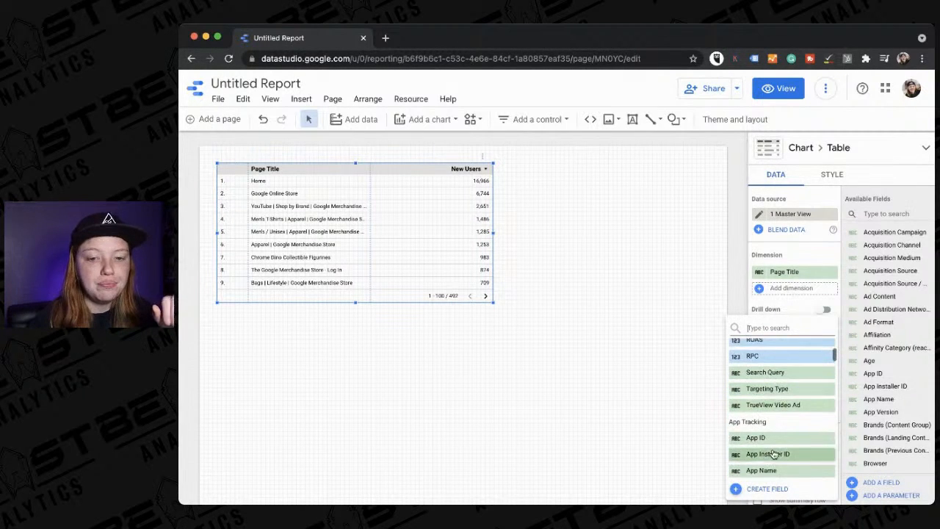
pyautogui.scroll(-1, 774, 452)
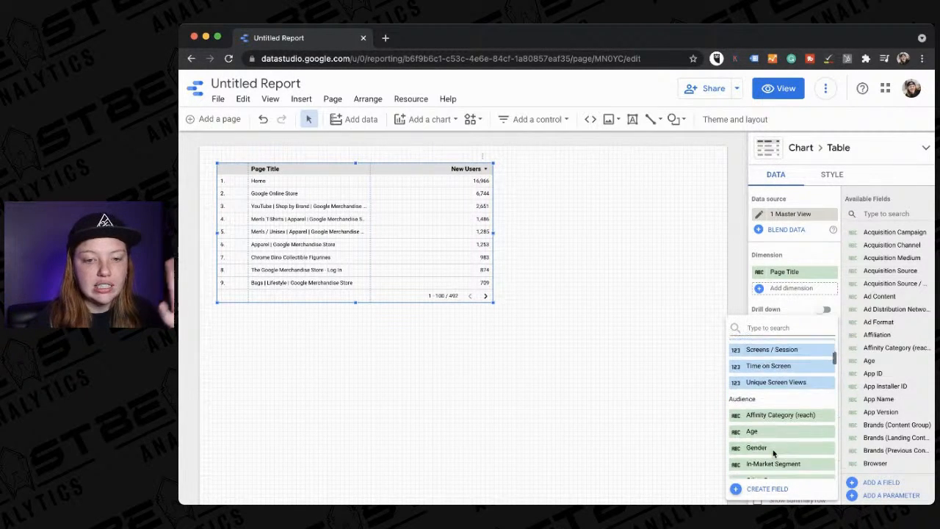
pyautogui.click(781, 290)
pyautogui.click(781, 289)
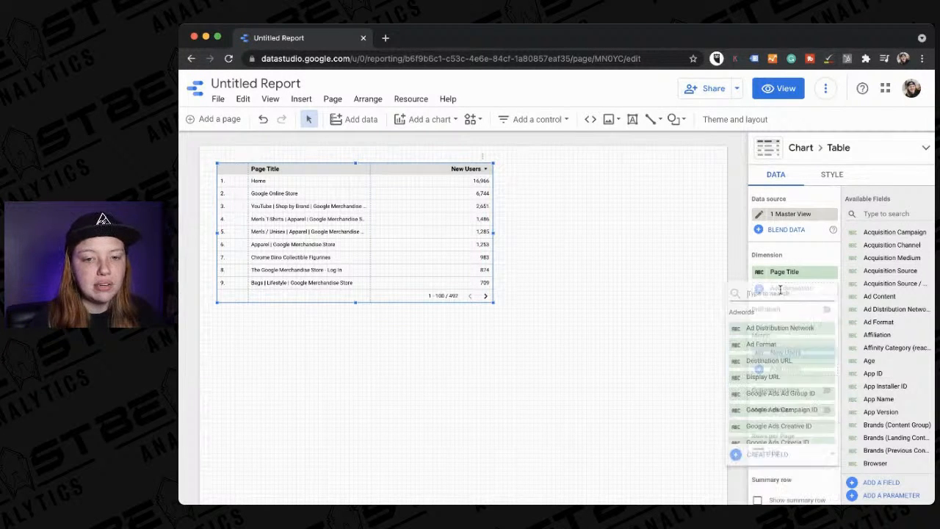
pyautogui.click(749, 272)
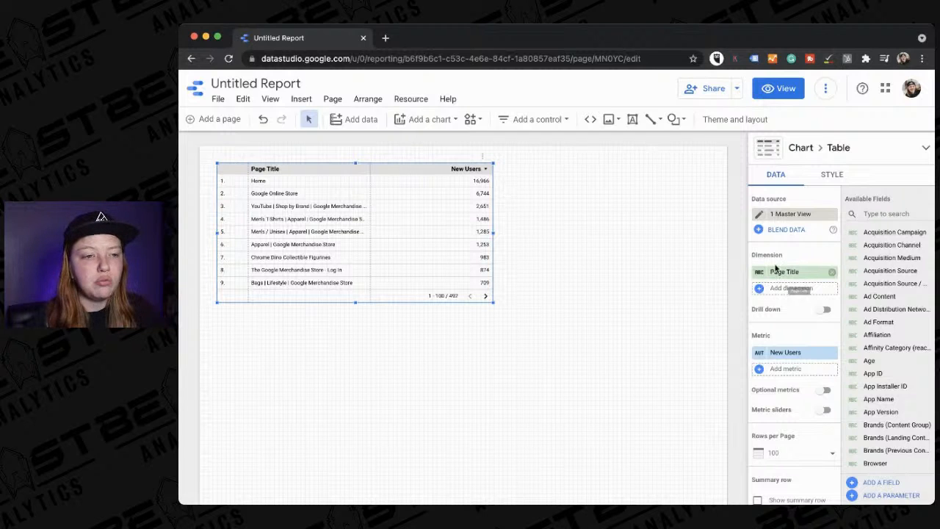
pyautogui.click(773, 291)
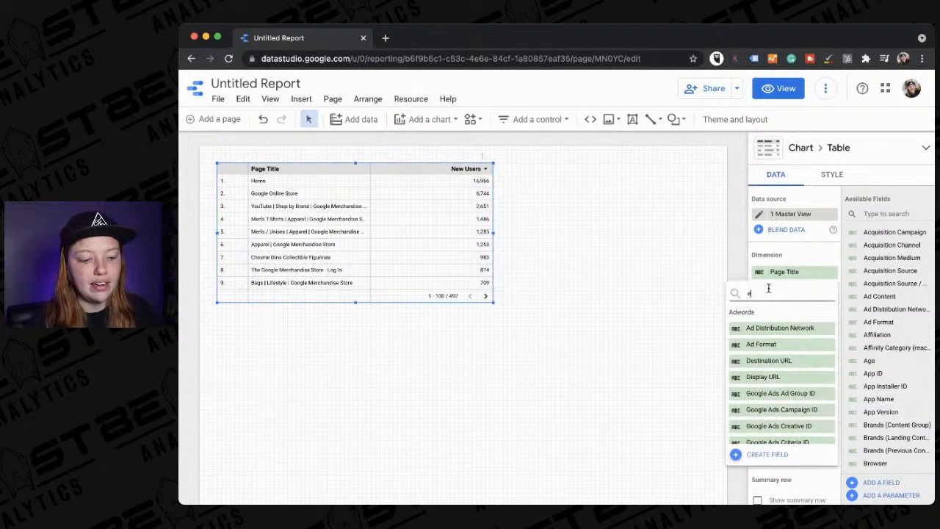
pyautogui.write('ex')
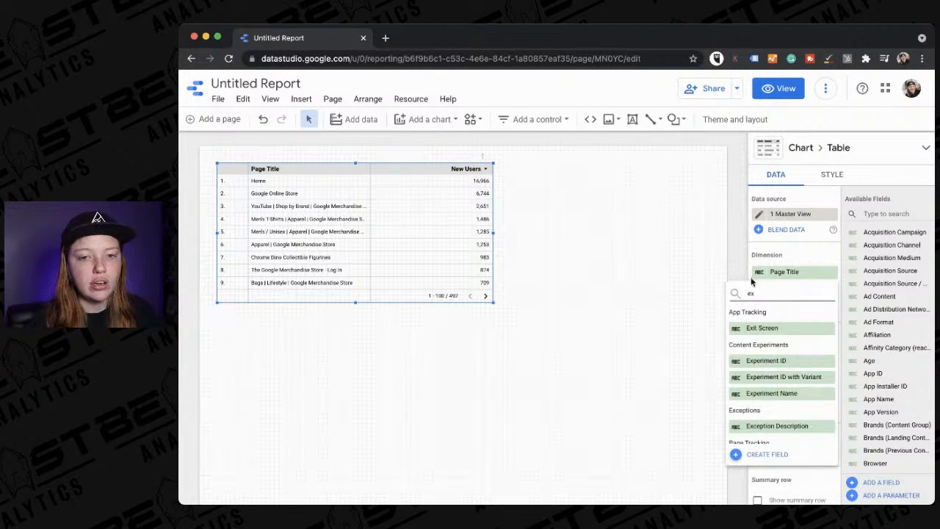
pyautogui.press('Escape')
# - Add the Landing Page dimension to the table and place it before Page Title
pyautogui.click(774, 290)
pyautogui.write('landin')
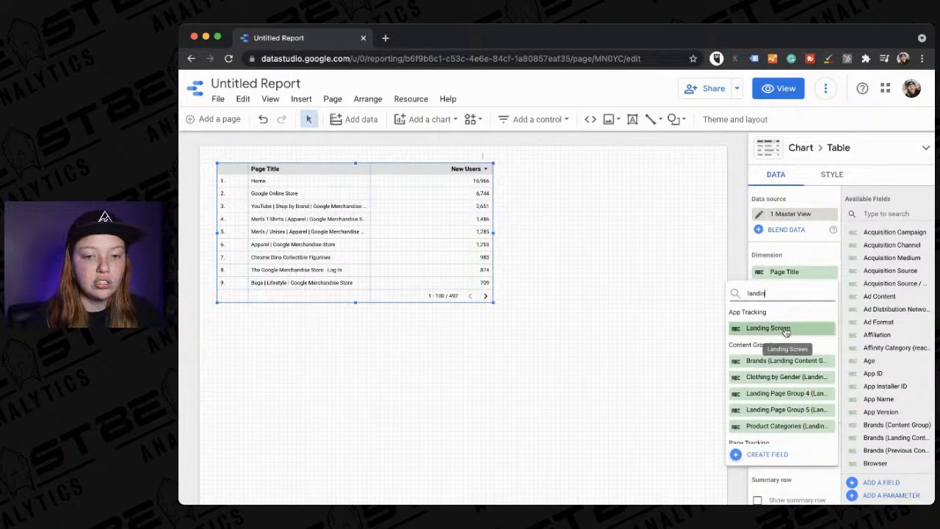
pyautogui.scroll(-1, 772, 367)
pyautogui.click(761, 435)
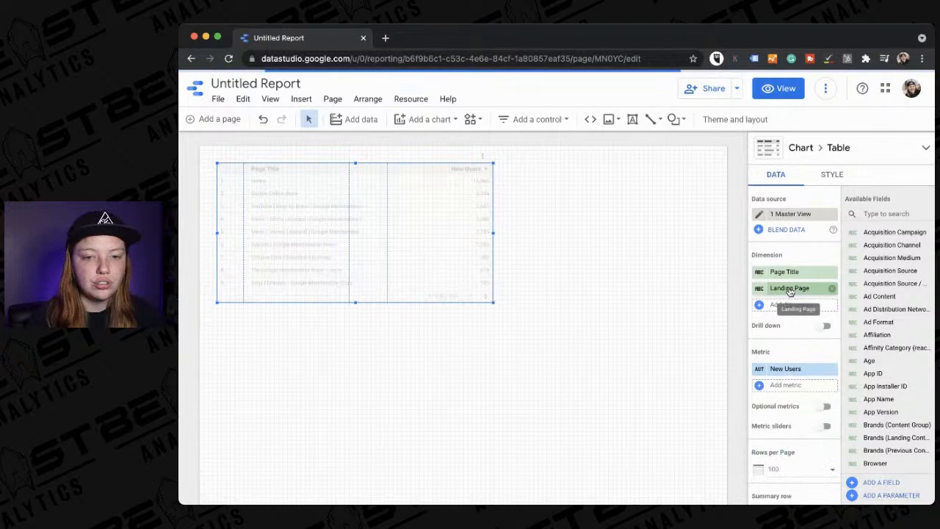
pyautogui.moveTo(794, 288); pyautogui.dragTo(788, 269)
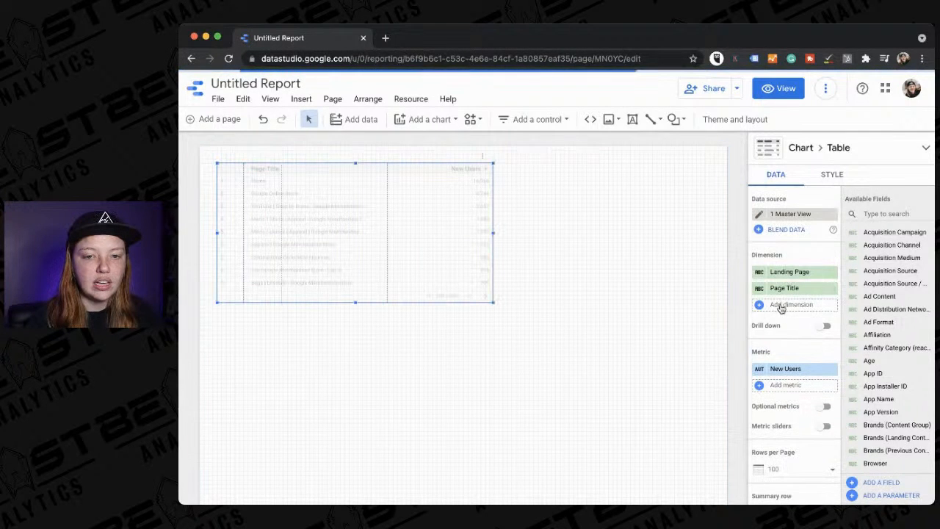
# - Add Exit Page as the table's third dimension, after Page Title
pyautogui.click(791, 304)
pyautogui.write('exit')
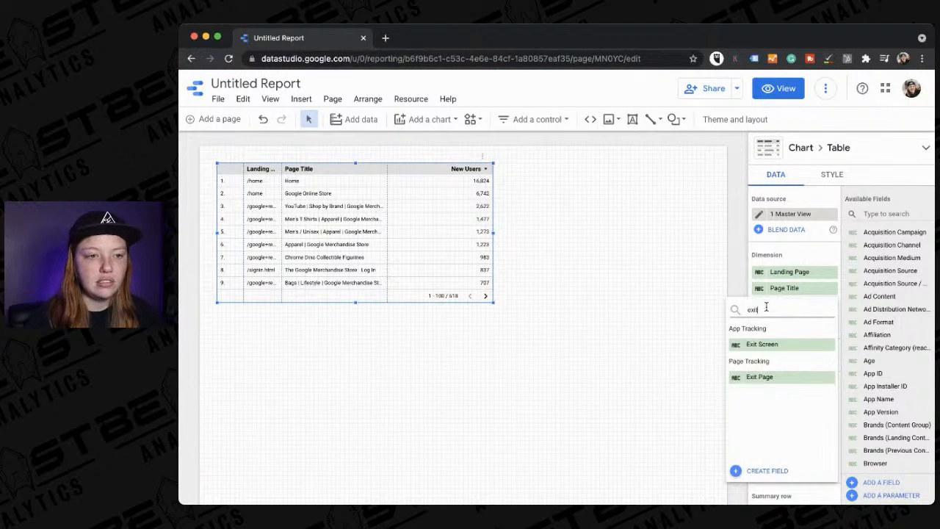
pyautogui.click(765, 379)
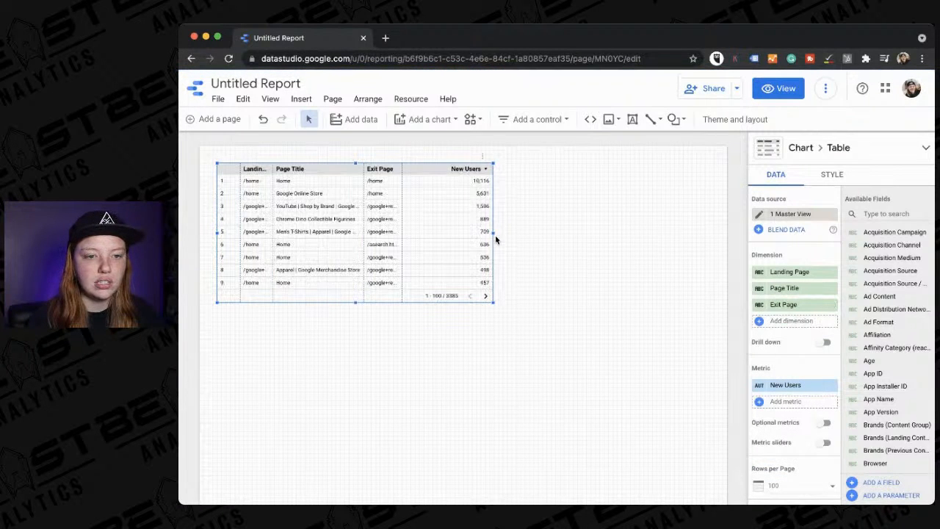
# - Widen the table across most of the page and enlarge its Exit Page and Landing Page columns
pyautogui.moveTo(494, 231); pyautogui.dragTo(656, 232)
pyautogui.moveTo(510, 192); pyautogui.dragTo(555, 191)
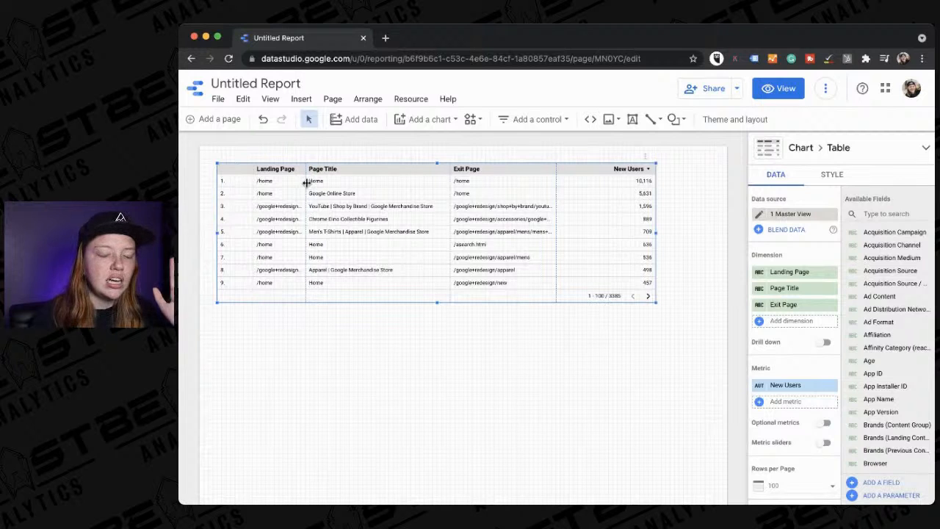
pyautogui.moveTo(306, 183); pyautogui.dragTo(331, 183)
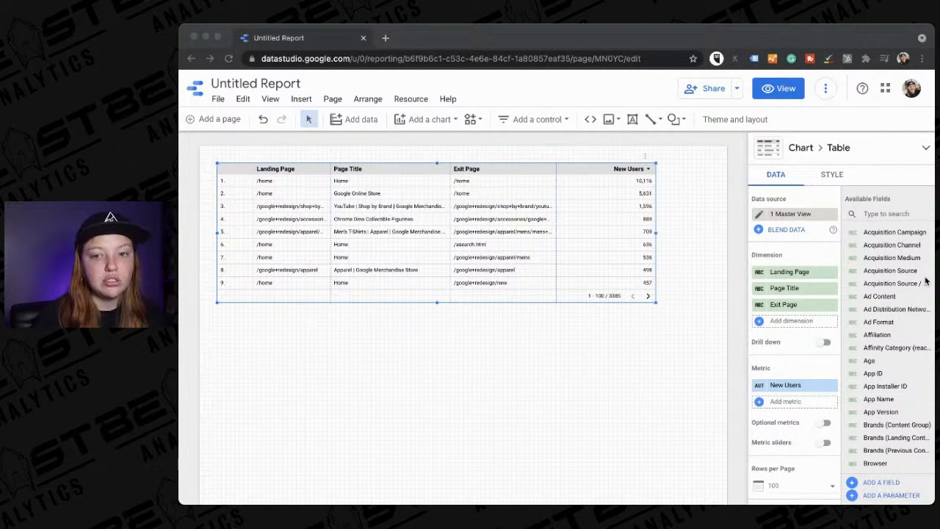
# - Add the Avg. Session Duration metric to the table, after New Users
pyautogui.click(926, 280)
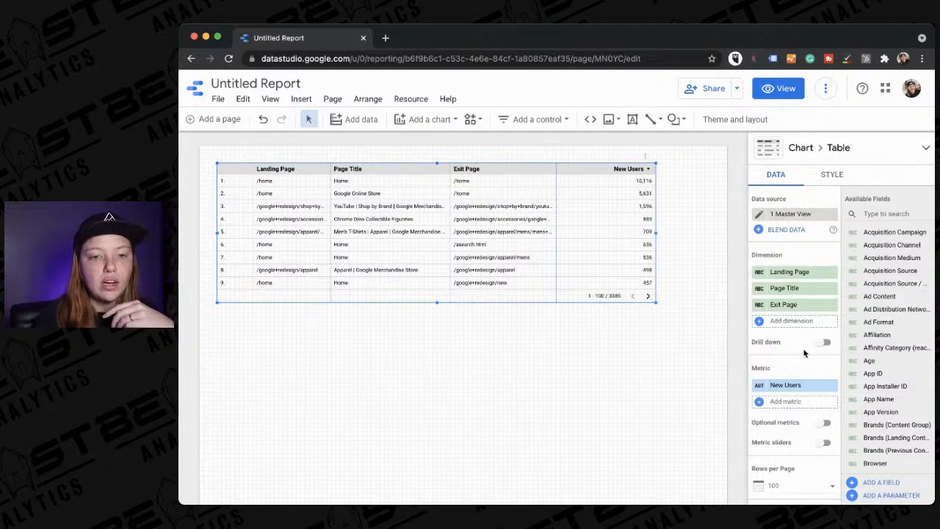
pyautogui.scroll(-1, 804, 353)
pyautogui.click(768, 380)
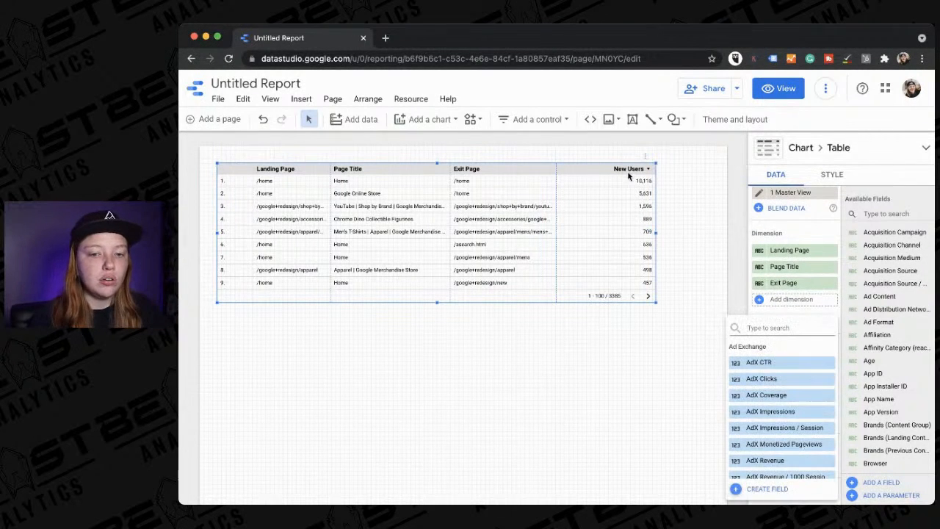
pyautogui.write('aver')
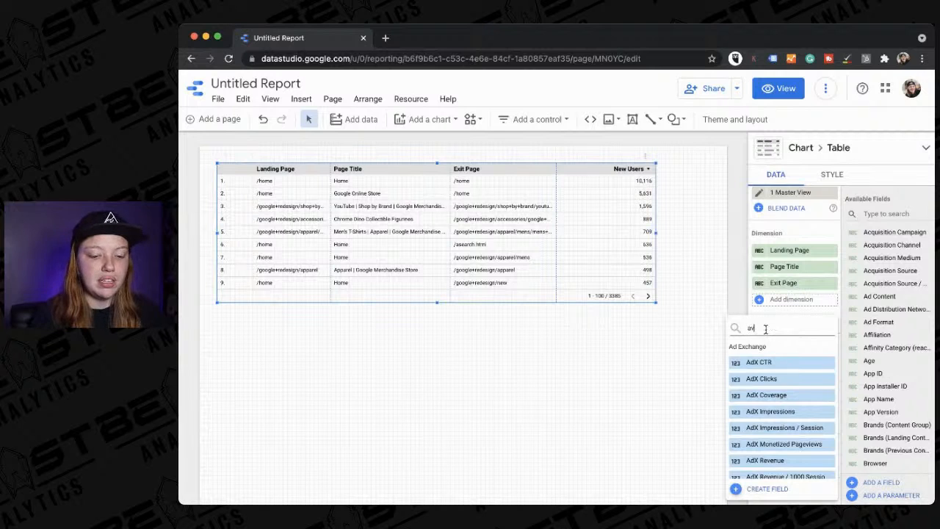
pyautogui.press('BackSpace')
pyautogui.press('BackSpace')
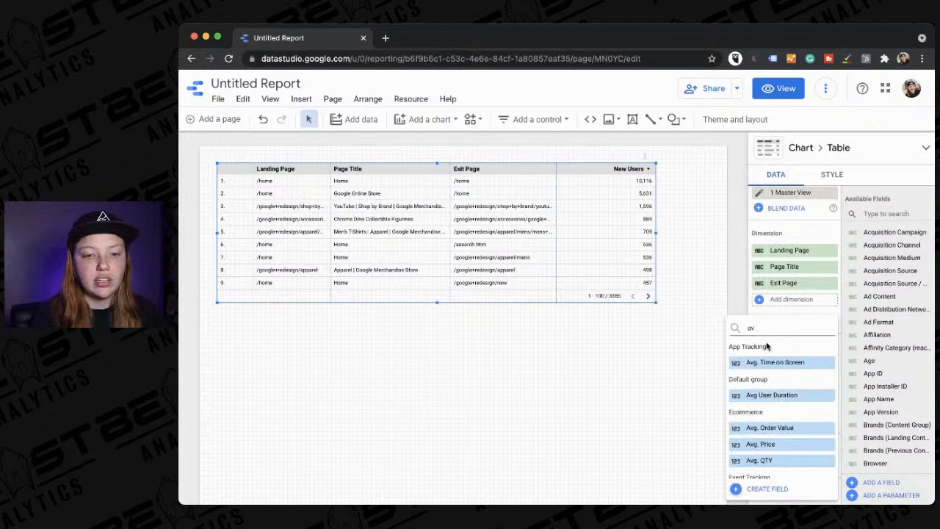
pyautogui.scroll(-1, 771, 375)
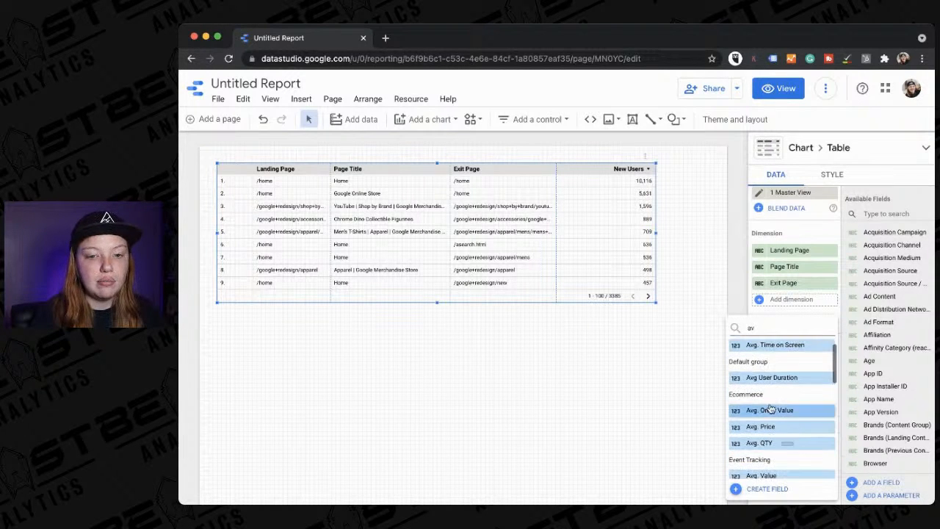
pyautogui.scroll(-4, 792, 411)
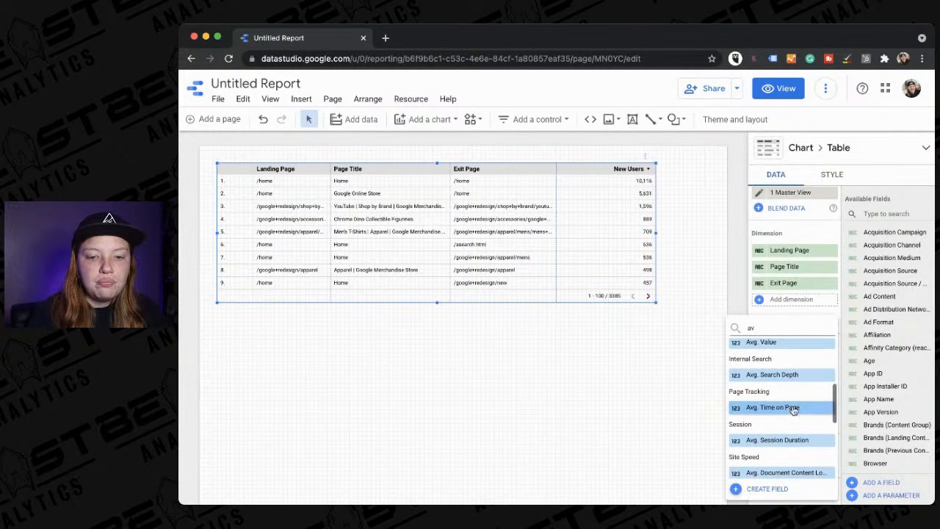
pyautogui.scroll(-2, 792, 433)
pyautogui.scroll(-3, 792, 435)
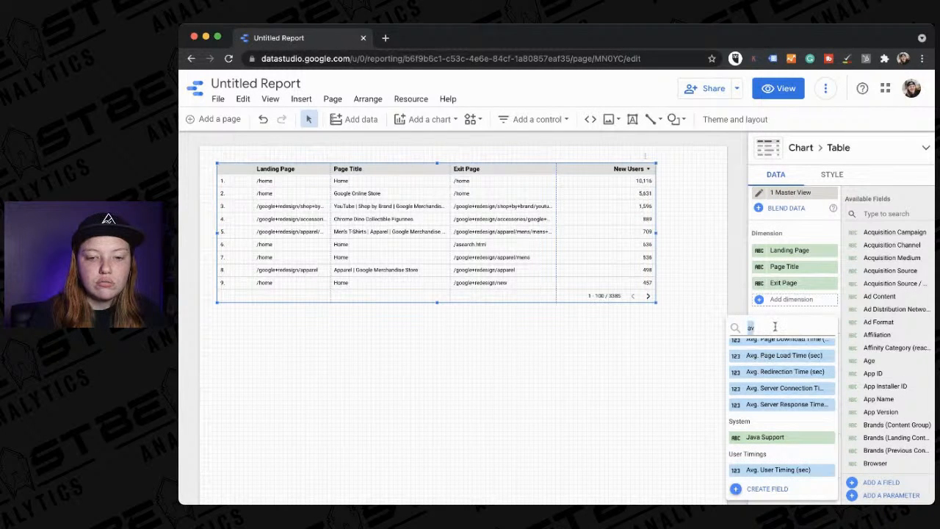
pyautogui.write('session d')
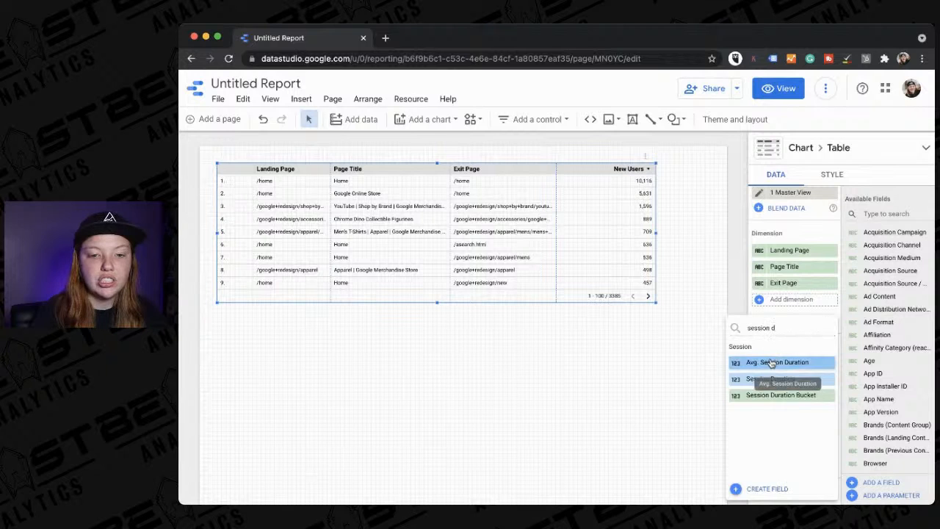
pyautogui.click(775, 362)
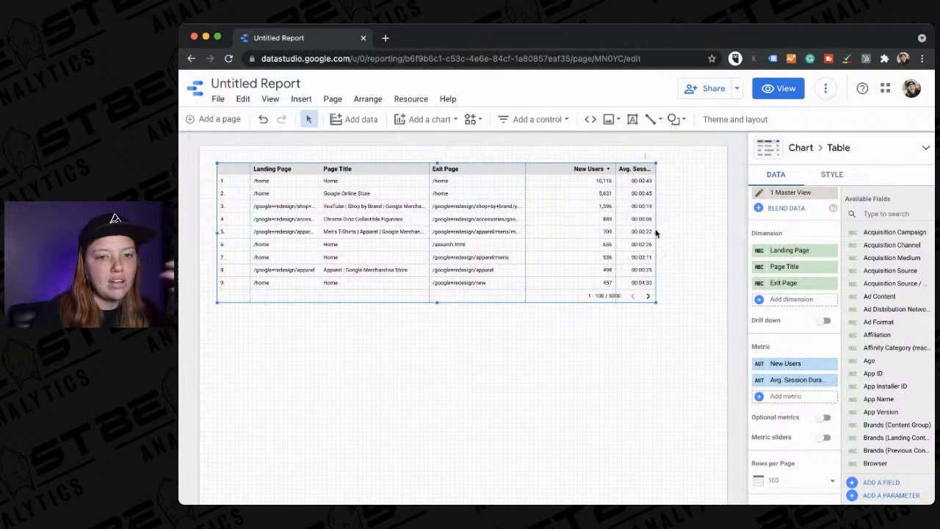
# - Widen the table slightly and enlarge the Avg. Session Duration column so its full header fits
pyautogui.moveTo(658, 232); pyautogui.dragTo(681, 234)
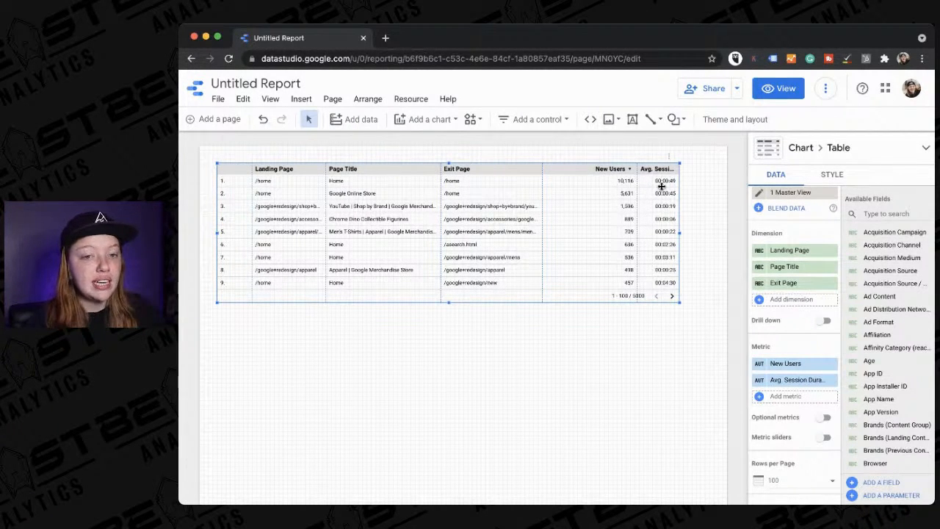
pyautogui.moveTo(637, 180); pyautogui.dragTo(610, 179)
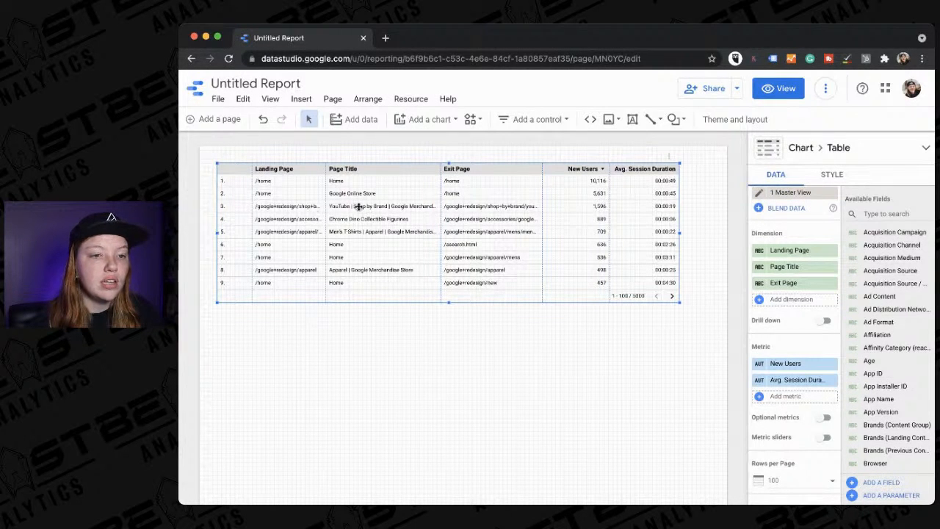
# - Remove the Page Title dimension from the table and widen its Landing Page column slightly
pyautogui.click(833, 269)
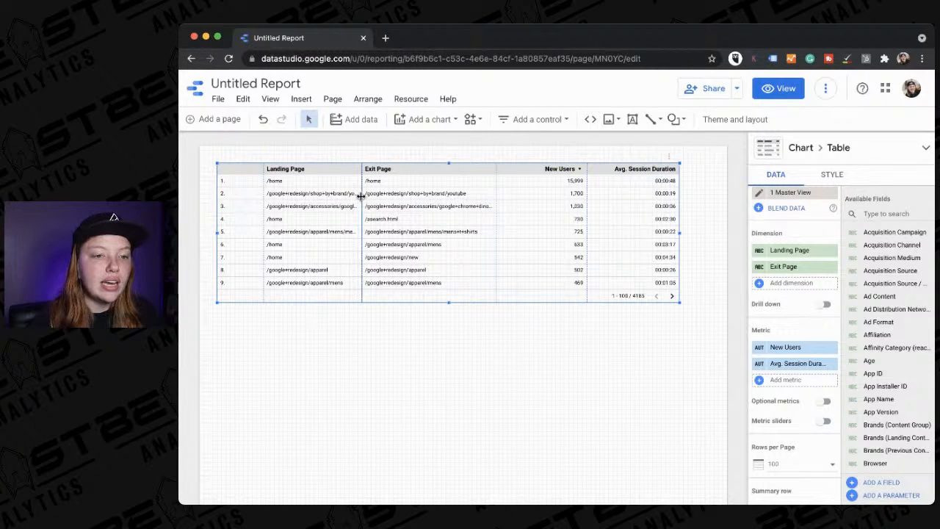
pyautogui.moveTo(361, 195); pyautogui.dragTo(371, 193)
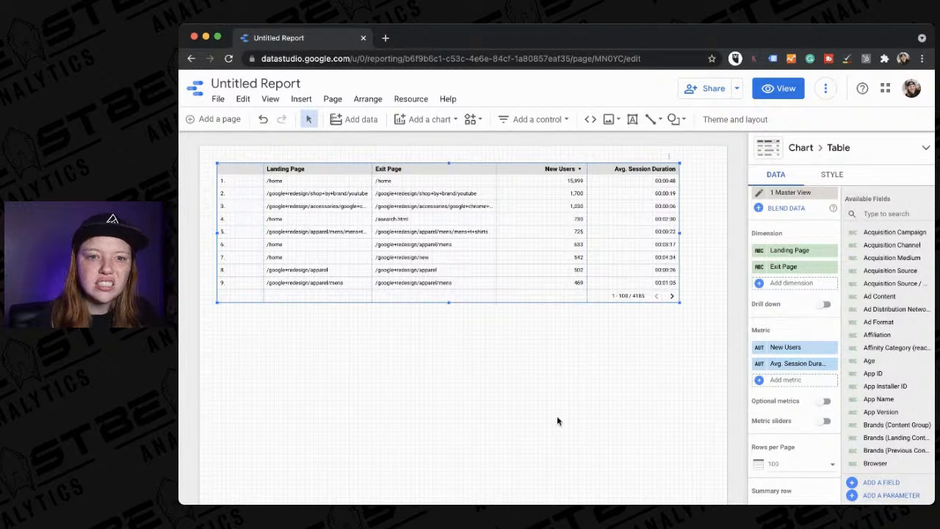
# - Duplicate the table and place the copy directly below the original, aligned with its left edge
pyautogui.scroll(-2, 543, 393)
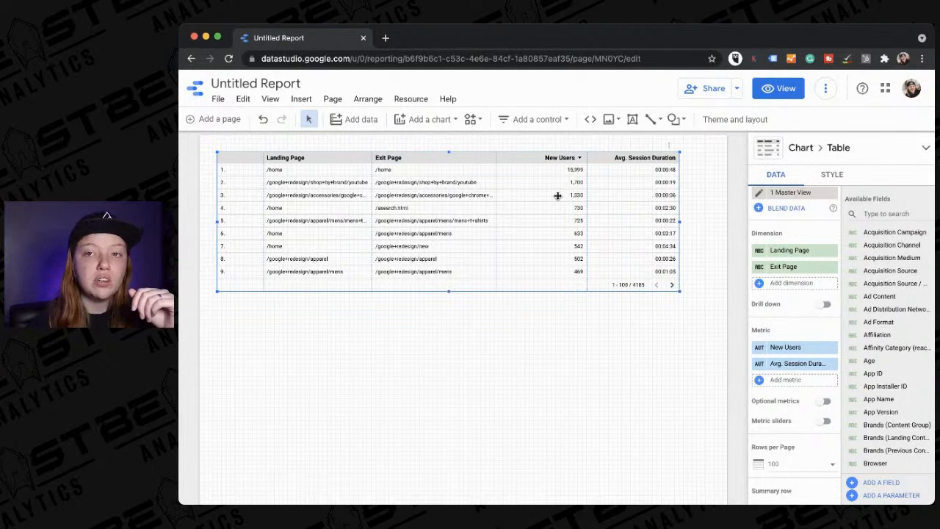
pyautogui.scroll(-3, 541, 284)
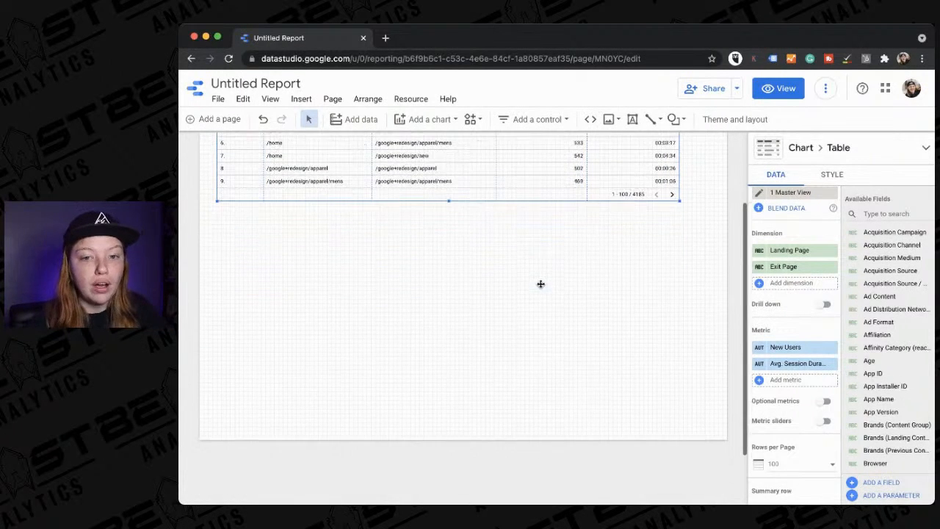
pyautogui.scroll(2, 540, 286)
pyautogui.scroll(-1, 544, 282)
pyautogui.press('super+v')
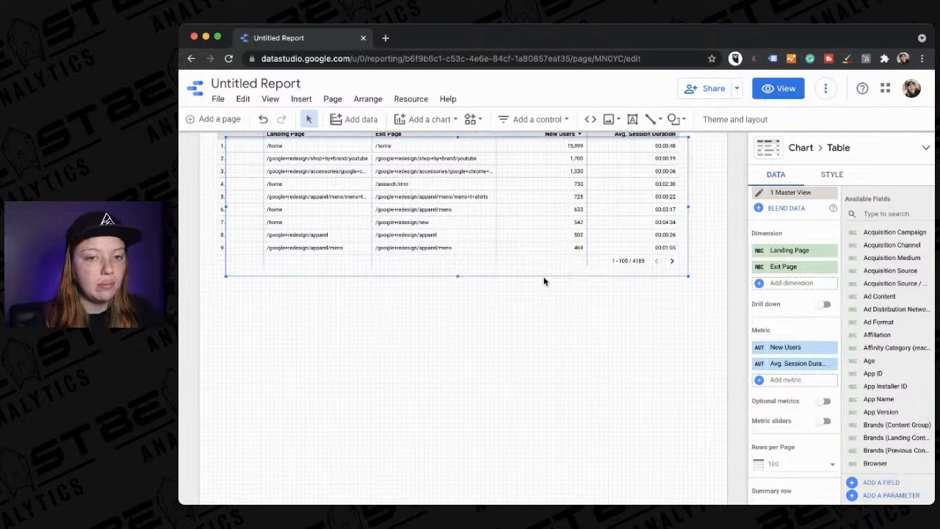
pyautogui.moveTo(551, 233); pyautogui.dragTo(542, 356)
pyautogui.moveTo(541, 367); pyautogui.dragTo(541, 380)
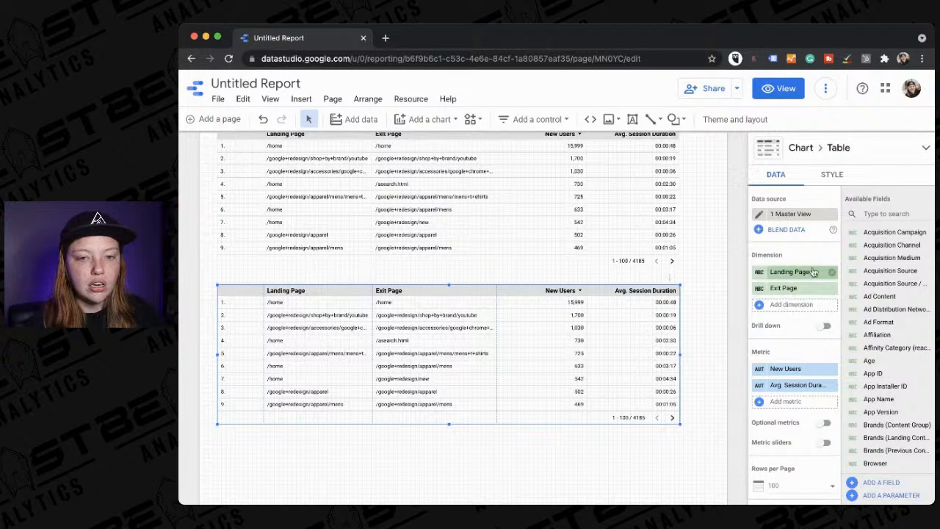
# - Create a new table filter for the lower table and name it YouTube Brand Page
pyautogui.scroll(-2, 819, 278)
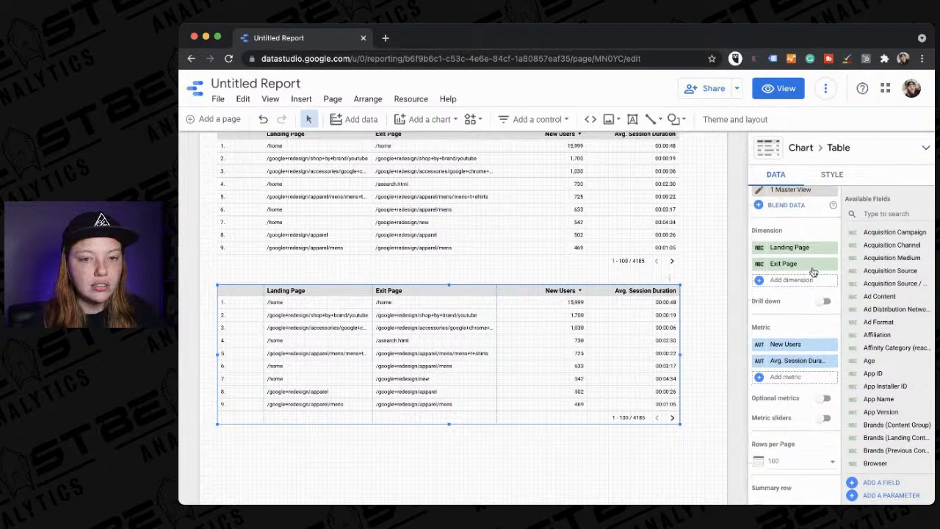
pyautogui.scroll(-5, 813, 272)
pyautogui.scroll(-5, 813, 272)
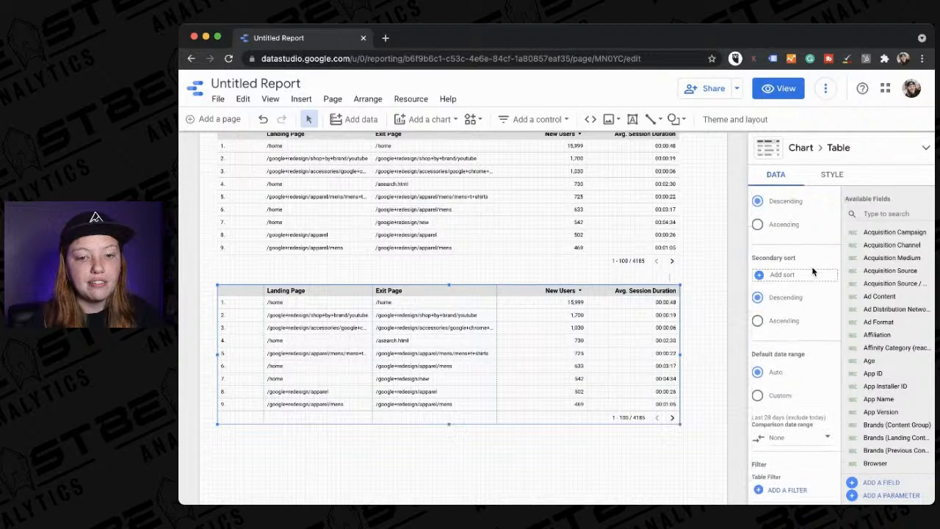
pyautogui.scroll(2, 813, 271)
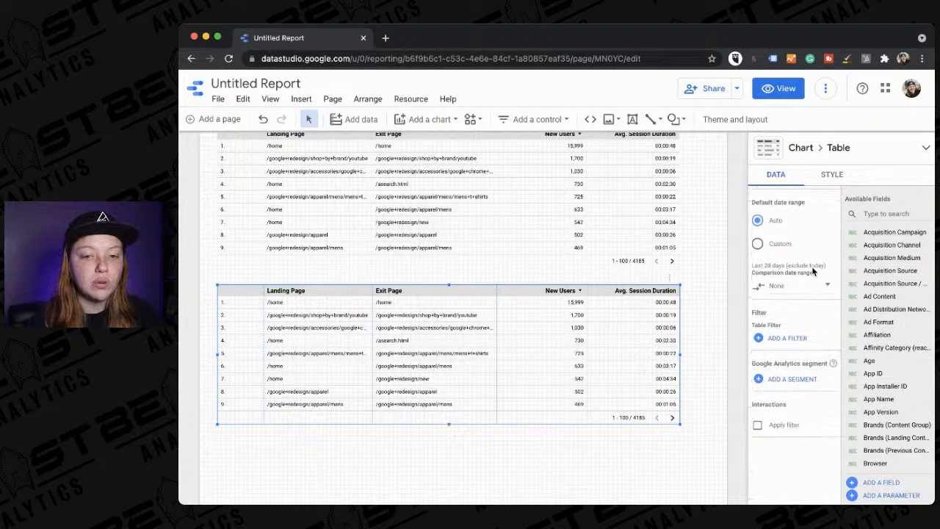
pyautogui.click(783, 340)
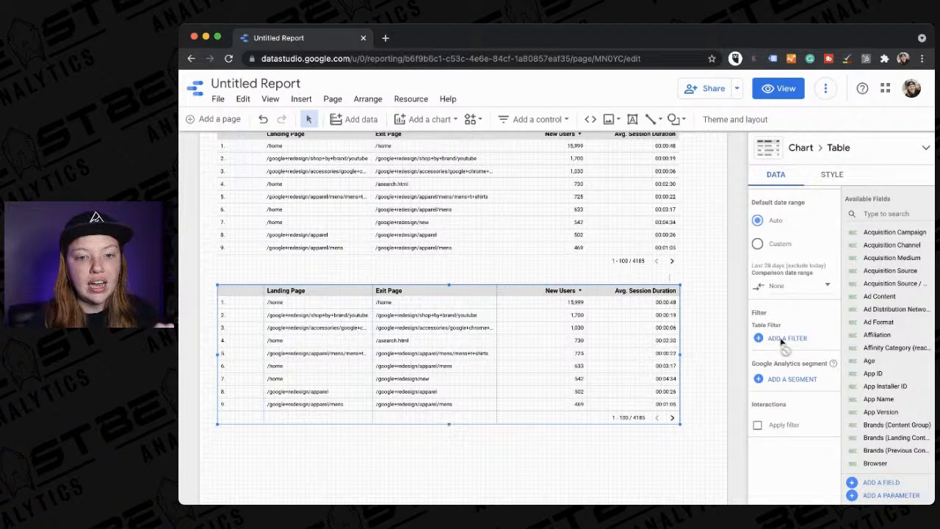
pyautogui.click(262, 321)
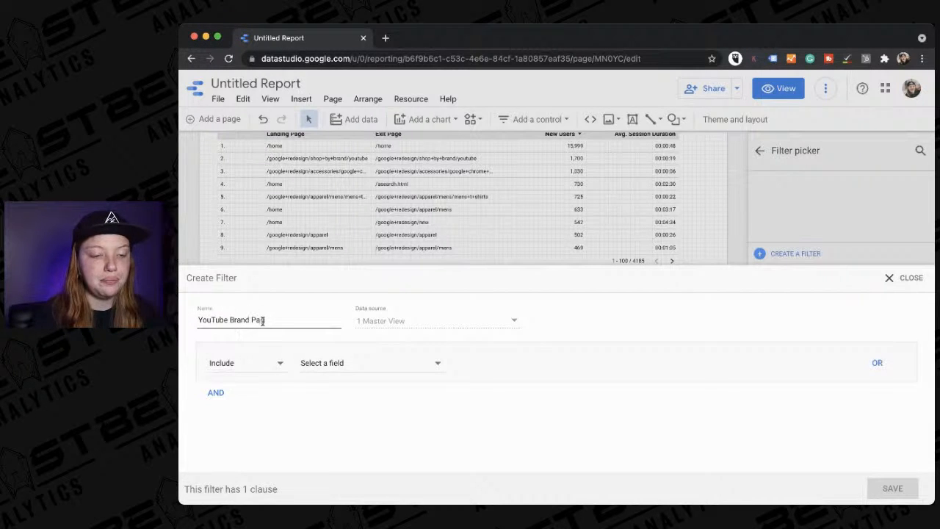
# - Set the filter's first clause to include Landing Page with the Equal to (=) condition
pyautogui.click(346, 363)
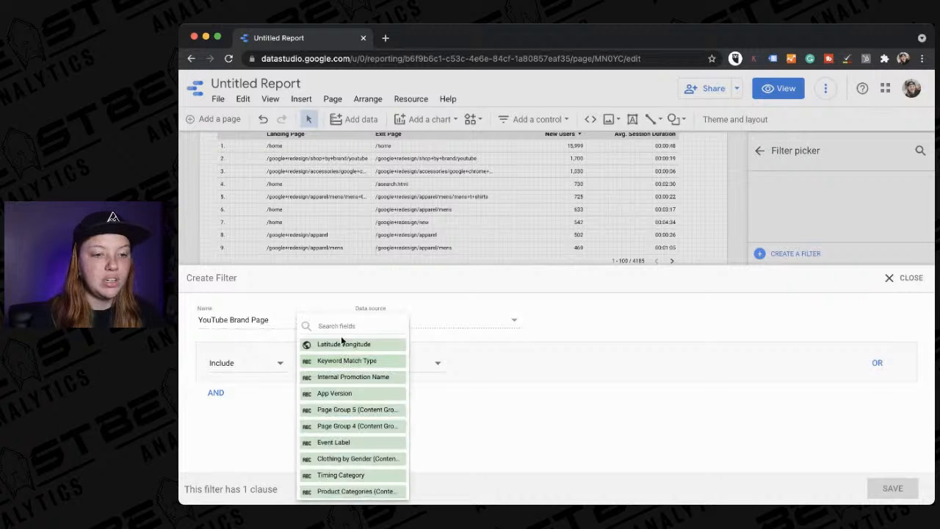
pyautogui.write('lan')
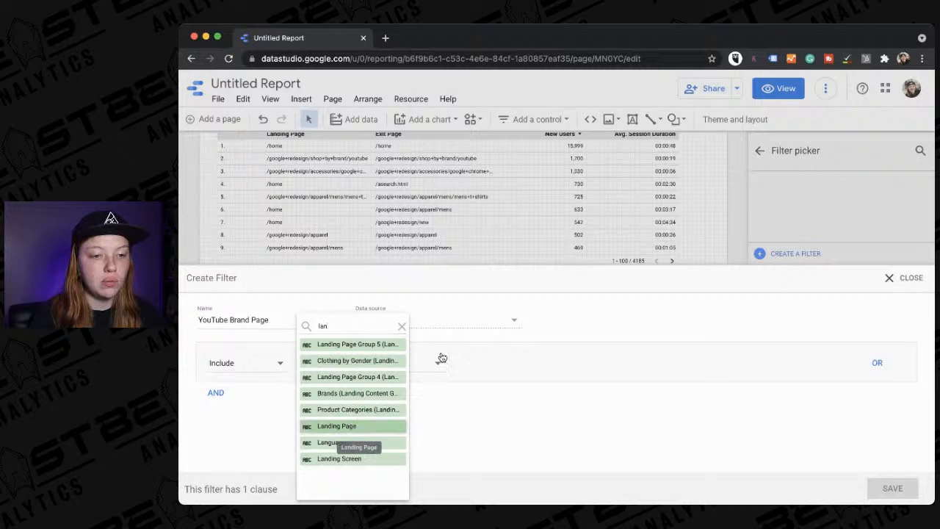
pyautogui.click(488, 364)
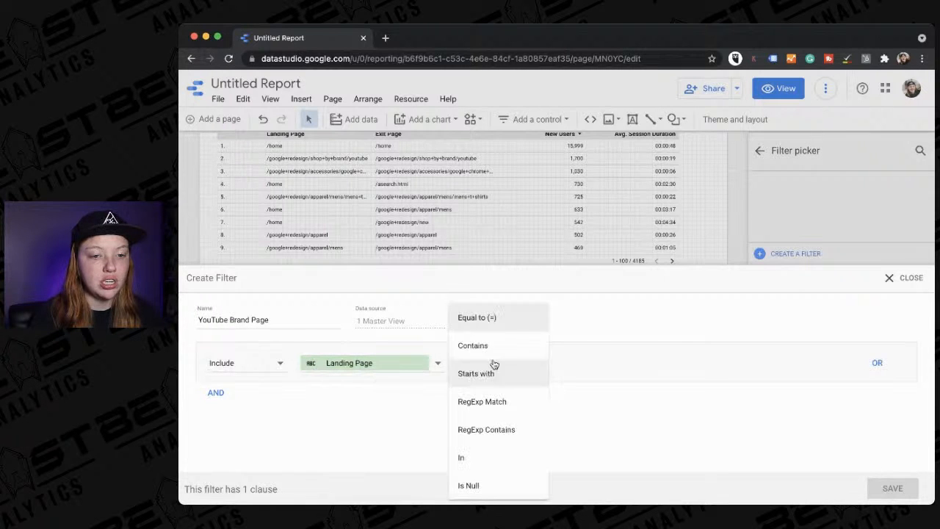
pyautogui.click(494, 301)
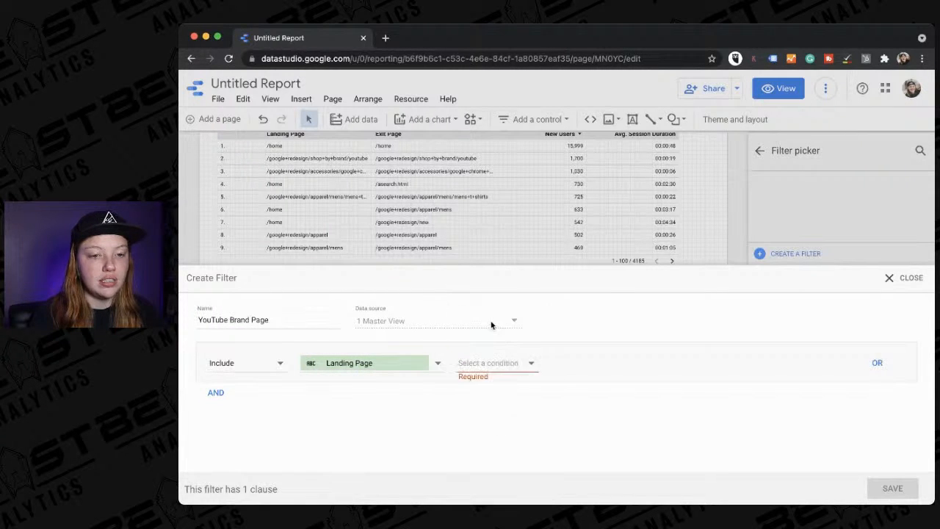
pyautogui.click(474, 367)
pyautogui.click(494, 318)
# - Enter google+redesign/shop+by+brand/youtube as the value of the Landing Page clause
pyautogui.click(578, 363)
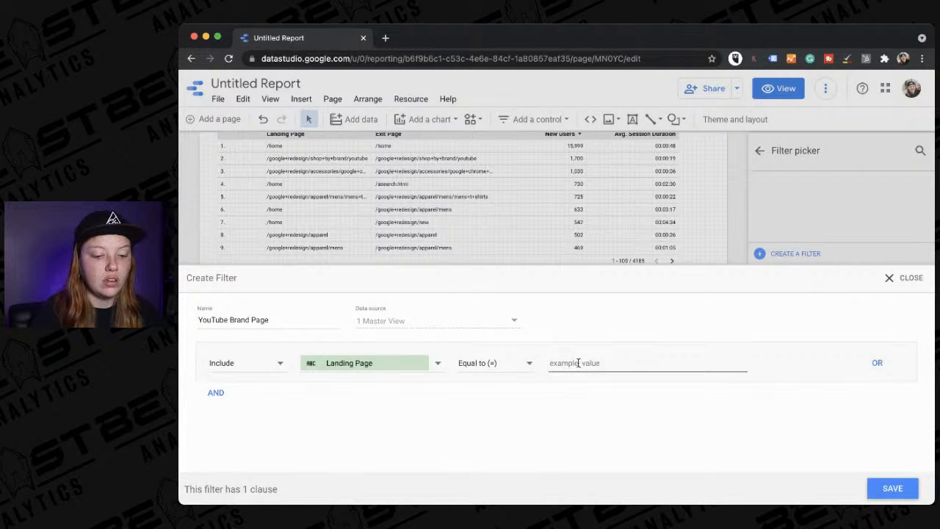
pyautogui.write('shop')
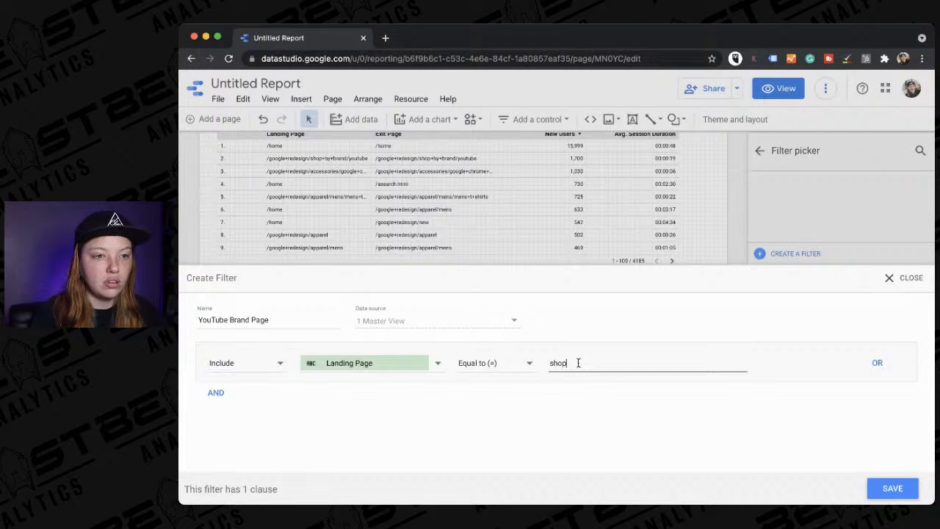
pyautogui.press('BackSpace')
pyautogui.press('BackSpace')
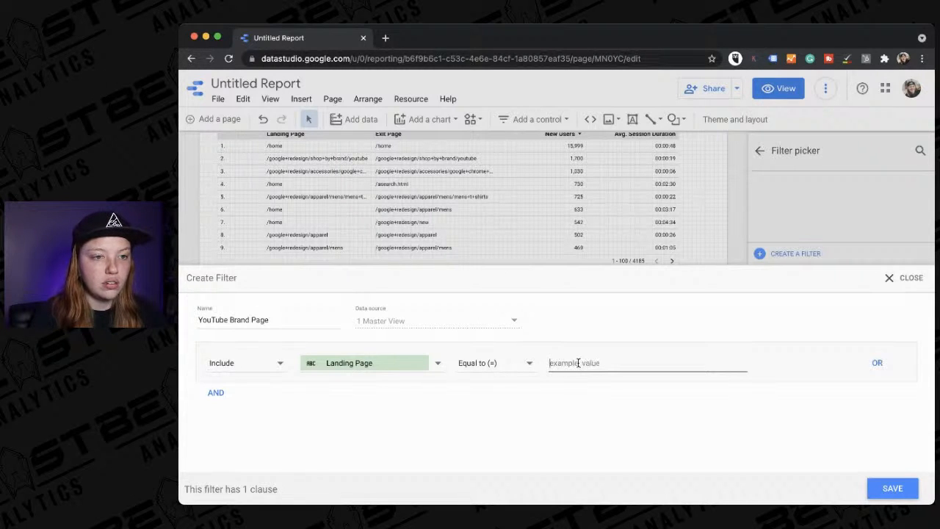
pyautogui.write('google+')
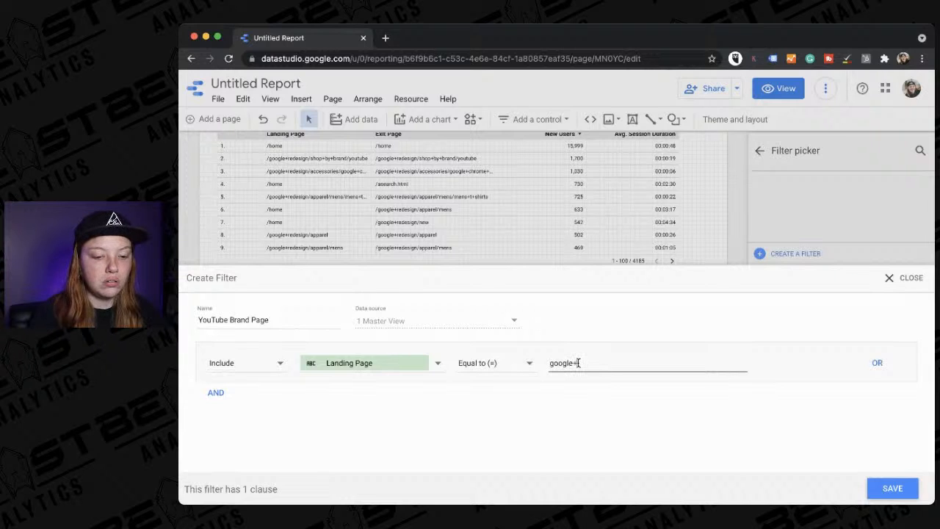
pyautogui.write('redesign/shop+by+brand/youtube')
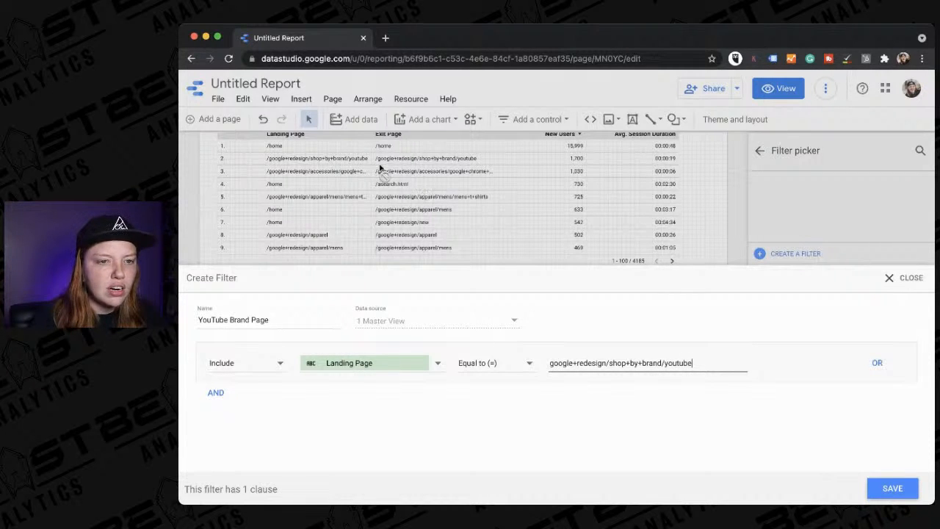
# - Add an AND clause to the filter that includes Exit Page with the Equal to (=) condition
pyautogui.click(214, 393)
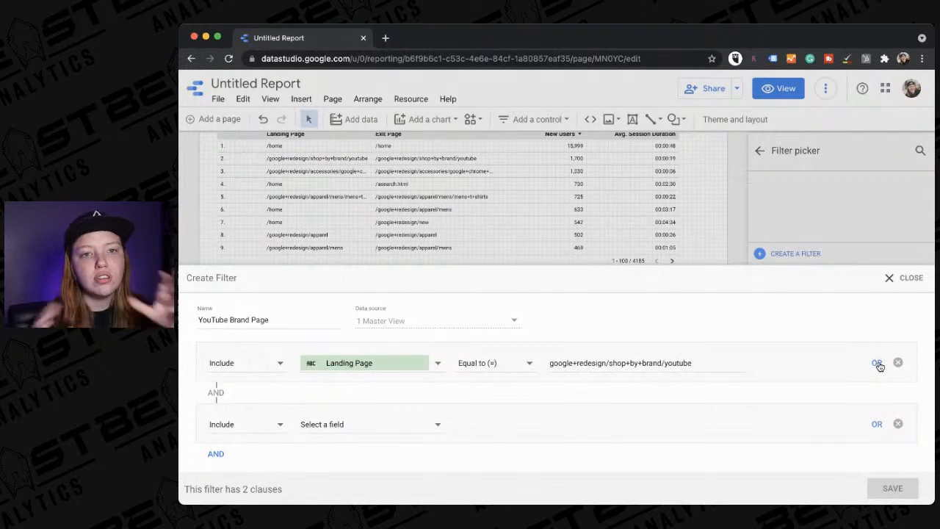
pyautogui.click(394, 426)
pyautogui.write('exit')
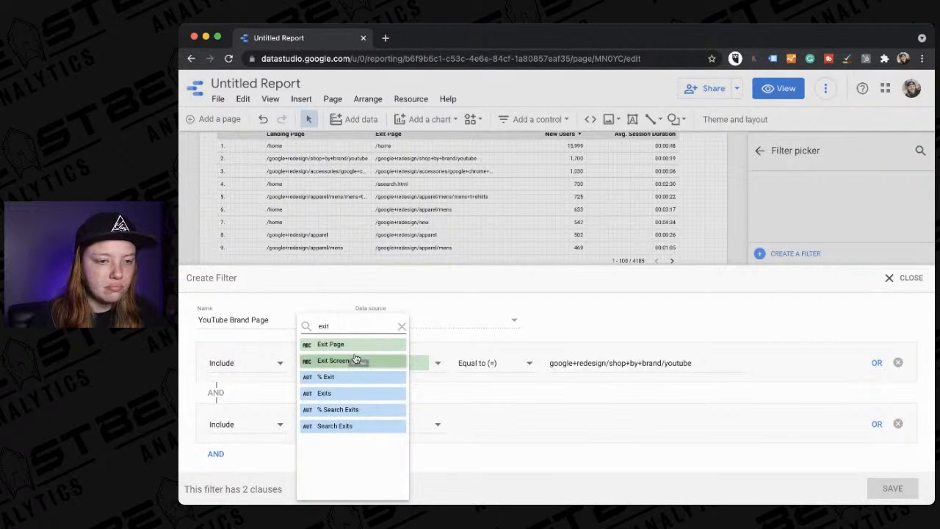
pyautogui.click(353, 344)
pyautogui.click(493, 424)
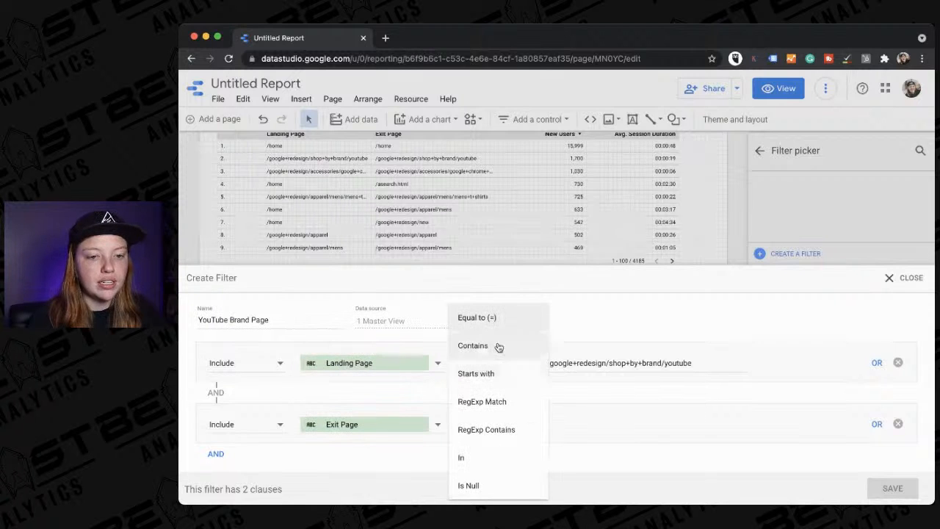
pyautogui.click(494, 316)
# - Copy the Landing Page clause's value google+redesign/shop+by+brand/youtube into the Exit Page clause and save the filter
pyautogui.tripleClick(605, 362)
pyautogui.hotkey('ctrl', 'c')
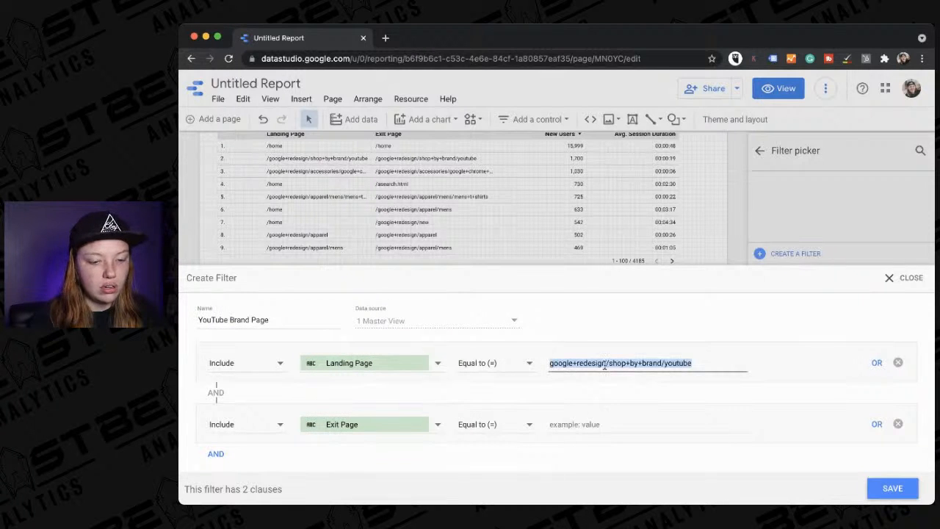
pyautogui.click(595, 425)
pyautogui.hotkey('ctrl', 'v')
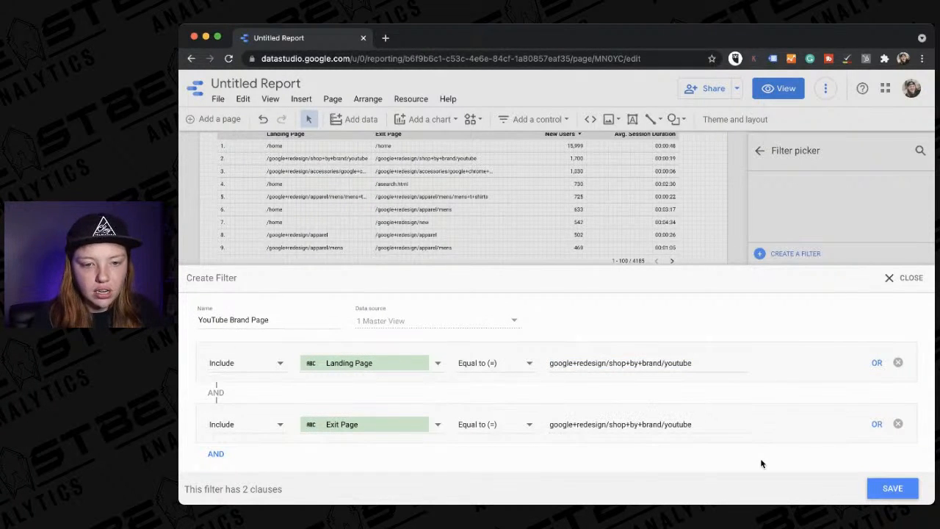
pyautogui.click(882, 489)
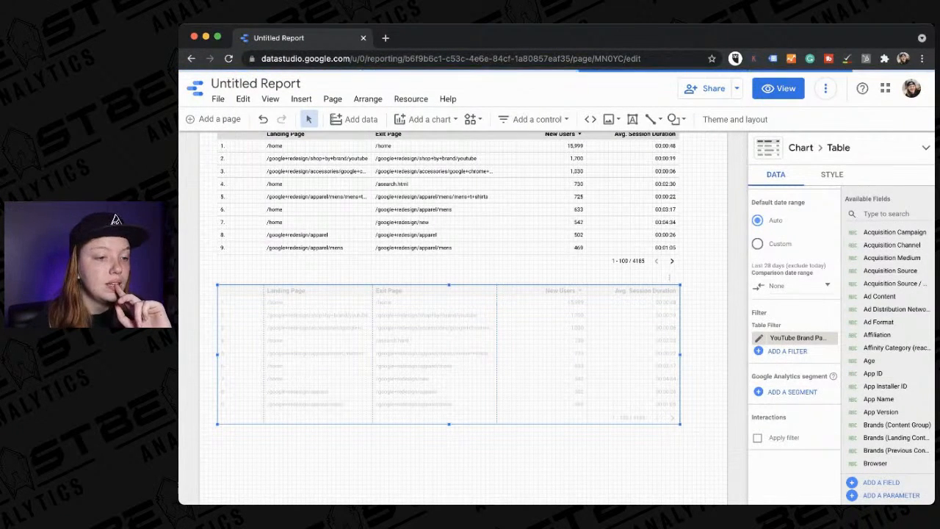
pyautogui.click(921, 191)
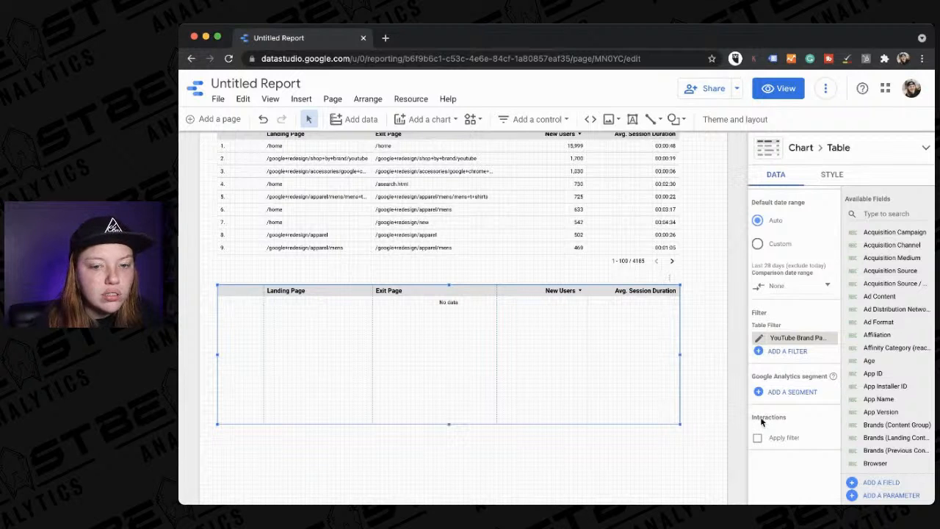
# - Edit the YouTube Brand Page filter so both clause values read /google+redesign/shop+by+brand/youtube, and save it
pyautogui.click(760, 339)
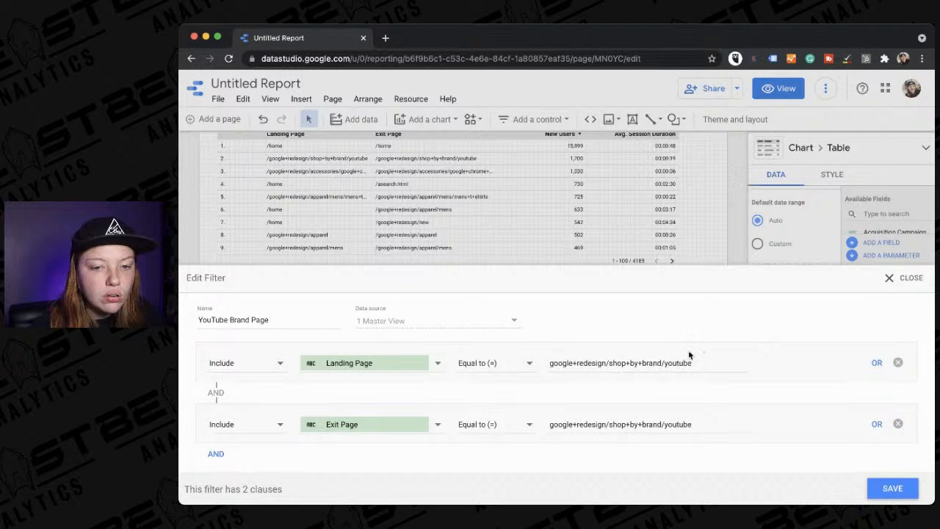
pyautogui.tripleClick(683, 363)
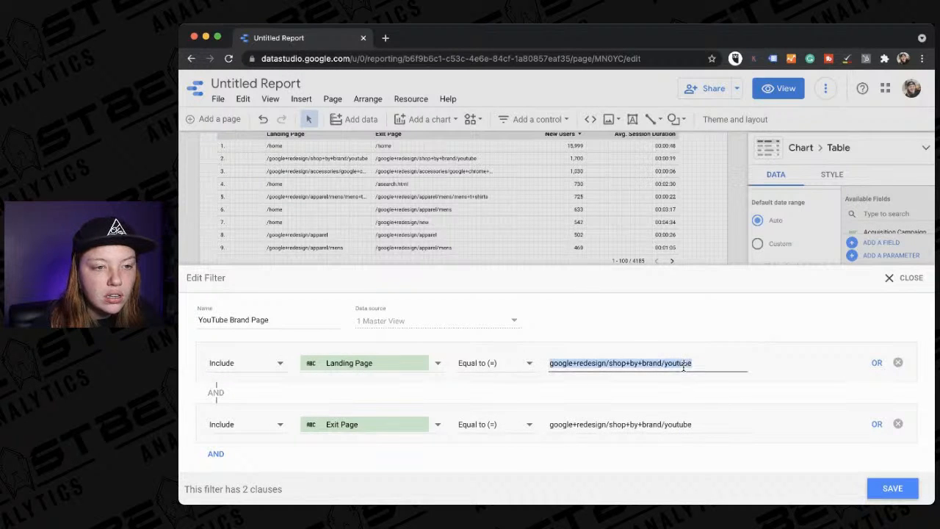
pyautogui.click(395, 363)
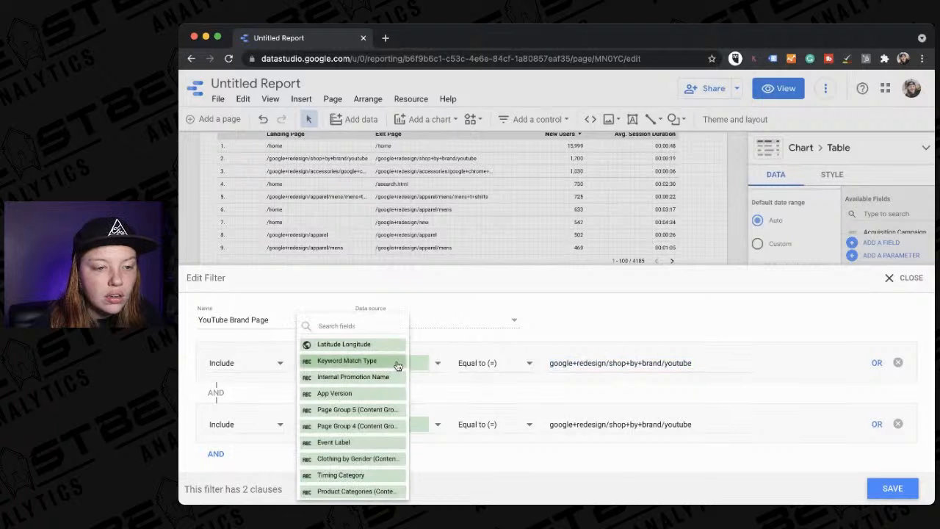
pyautogui.click(657, 367)
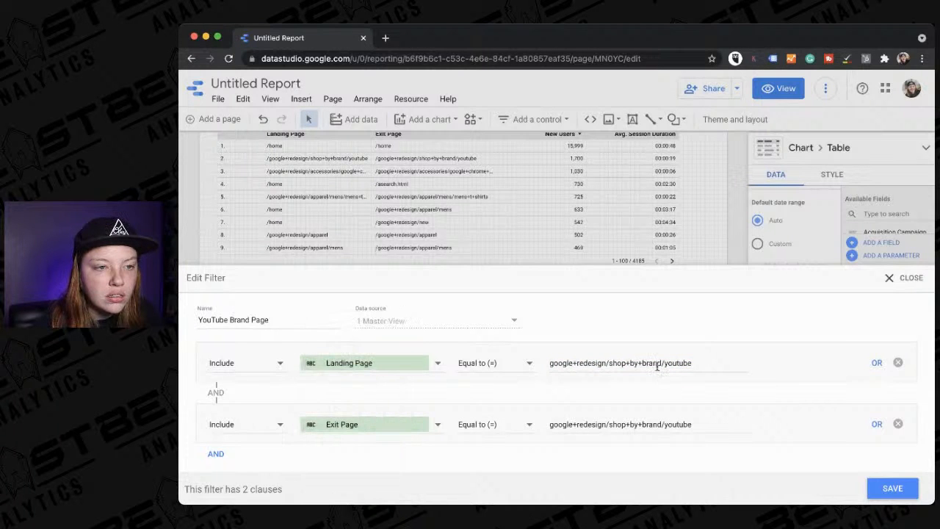
pyautogui.click(551, 373)
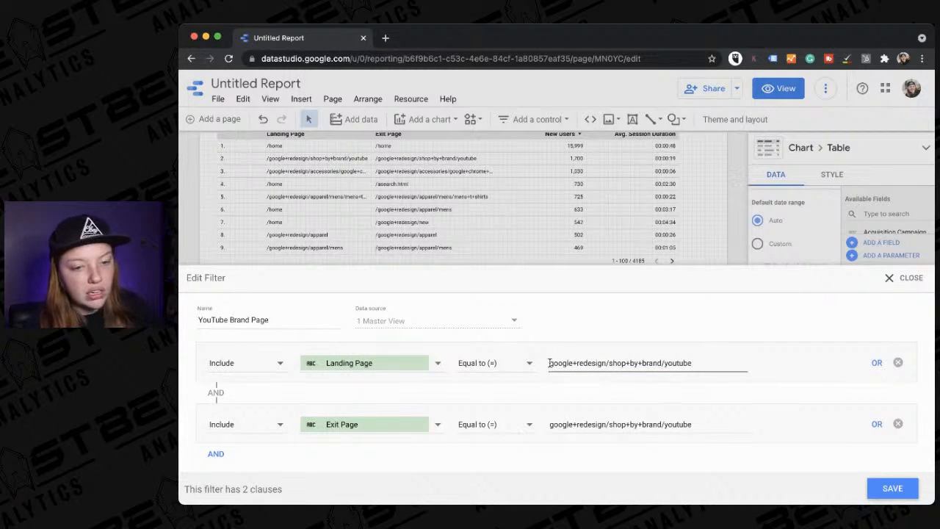
pyautogui.write('/')
pyautogui.click(549, 425)
pyautogui.write('/')
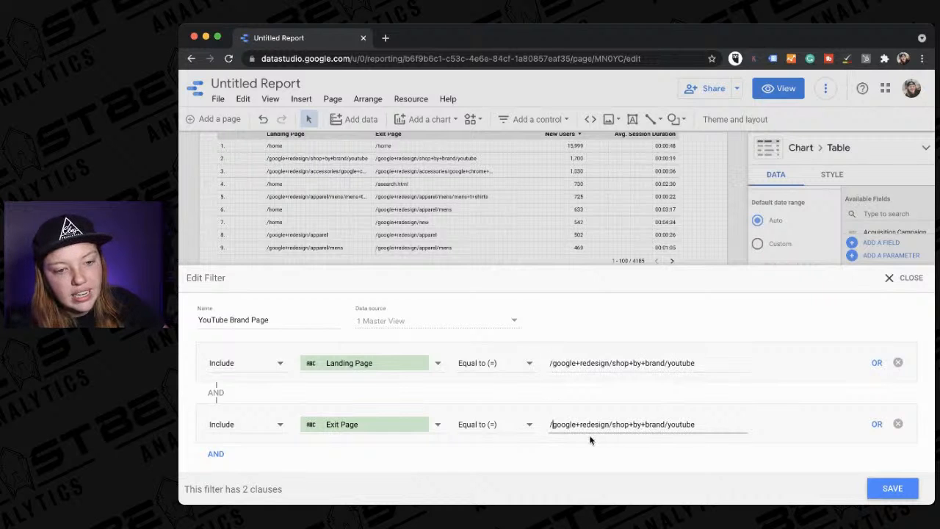
pyautogui.click(891, 490)
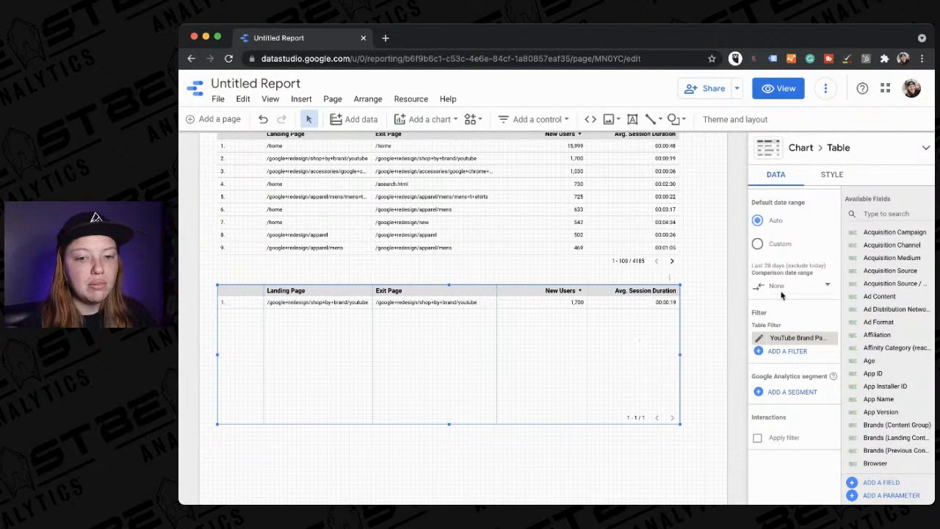
pyautogui.scroll(5, 782, 293)
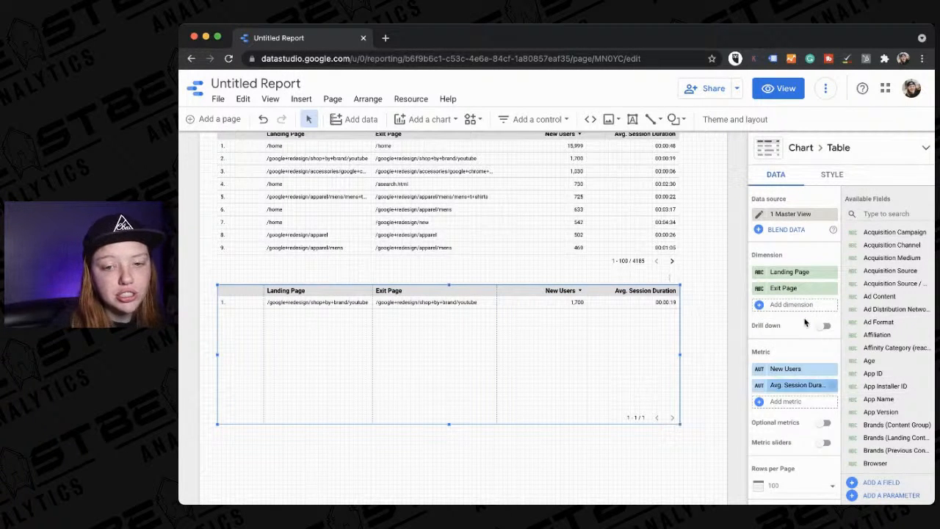
# - Replace the lower table's Landing Page and Exit Page dimensions with Acquisition Source / Medium
pyautogui.click(832, 272)
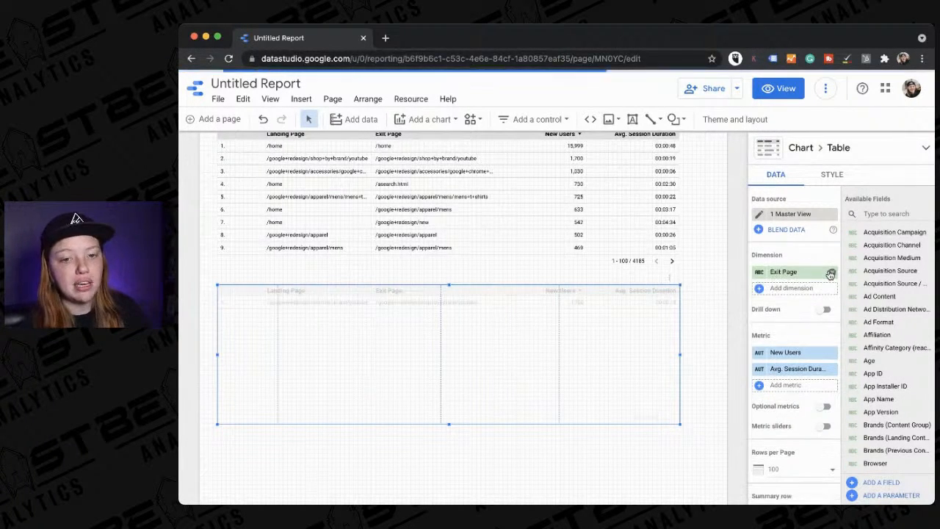
pyautogui.click(832, 271)
pyautogui.click(829, 273)
pyautogui.write('a')
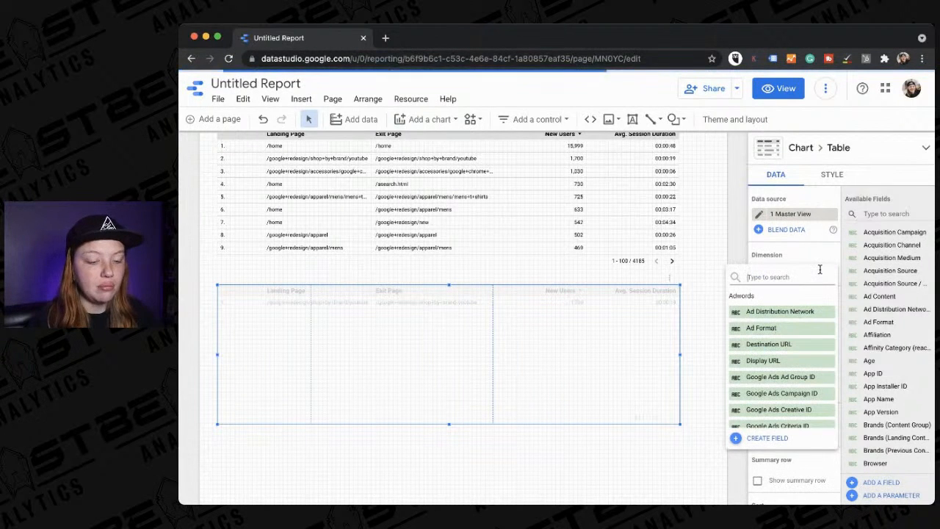
pyautogui.write('ource')
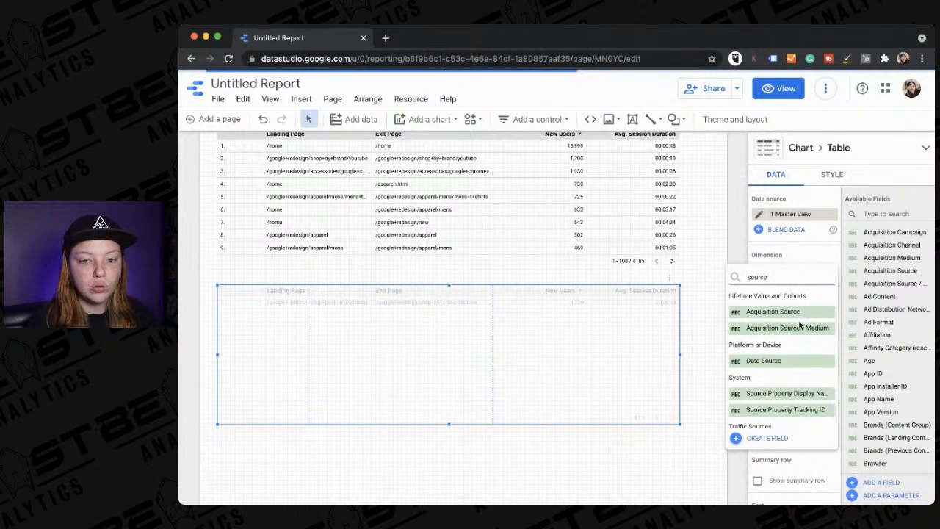
pyautogui.click(800, 329)
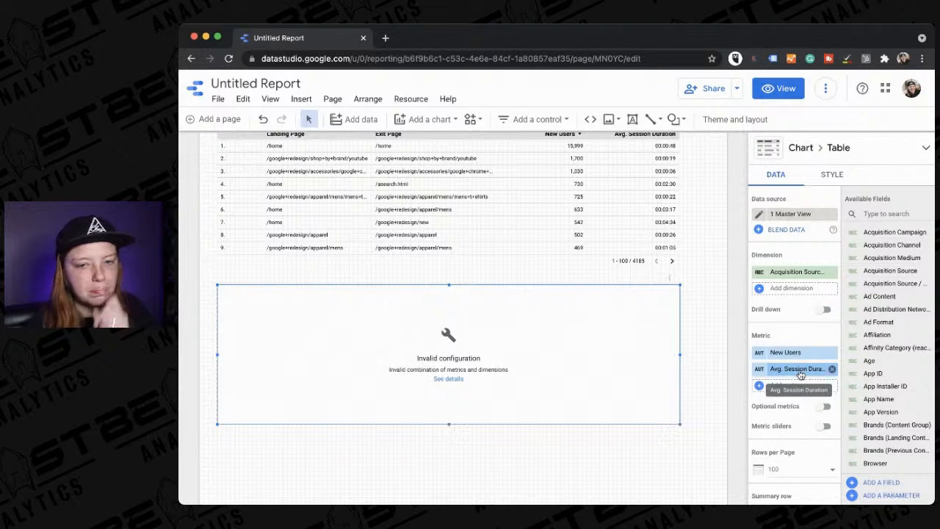
# - Remove the Avg. Session Duration metric from the lower table and change its dimension to Source / Medium
pyautogui.click(831, 369)
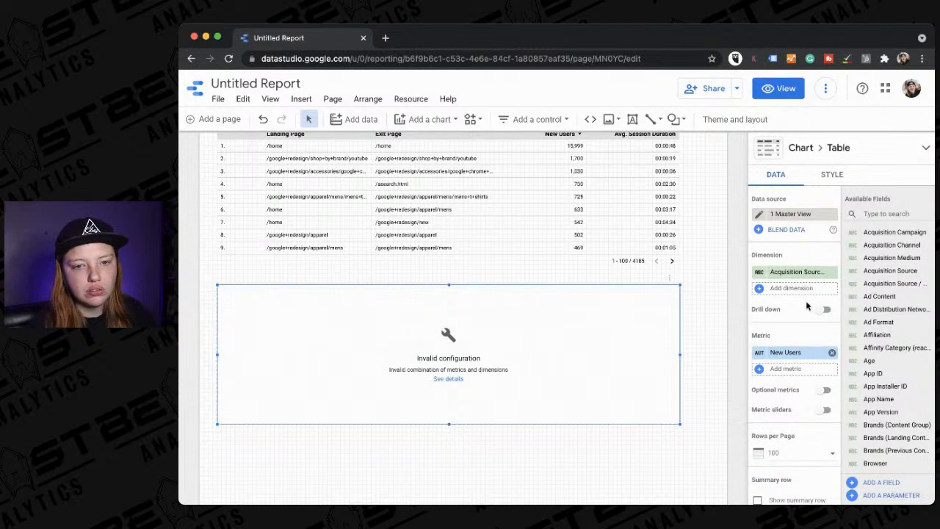
pyautogui.click(805, 275)
pyautogui.write('source')
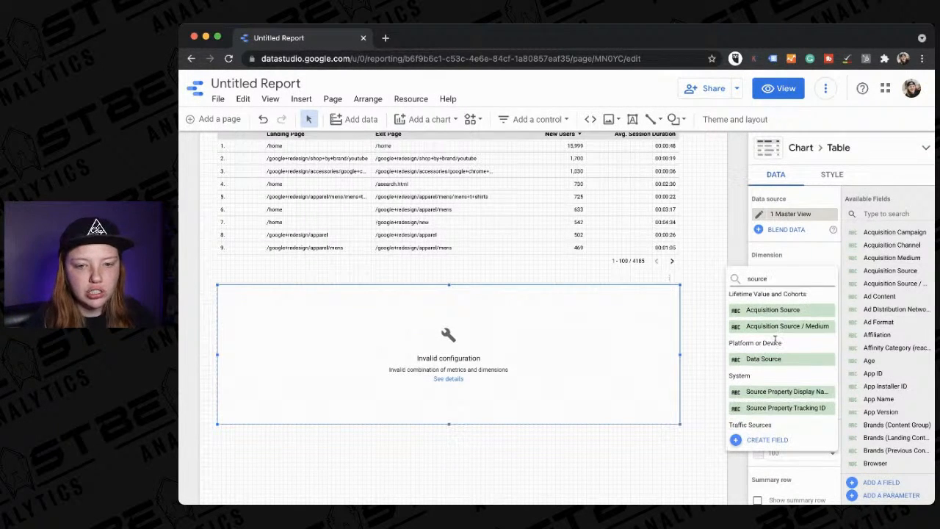
pyautogui.scroll(-3, 775, 339)
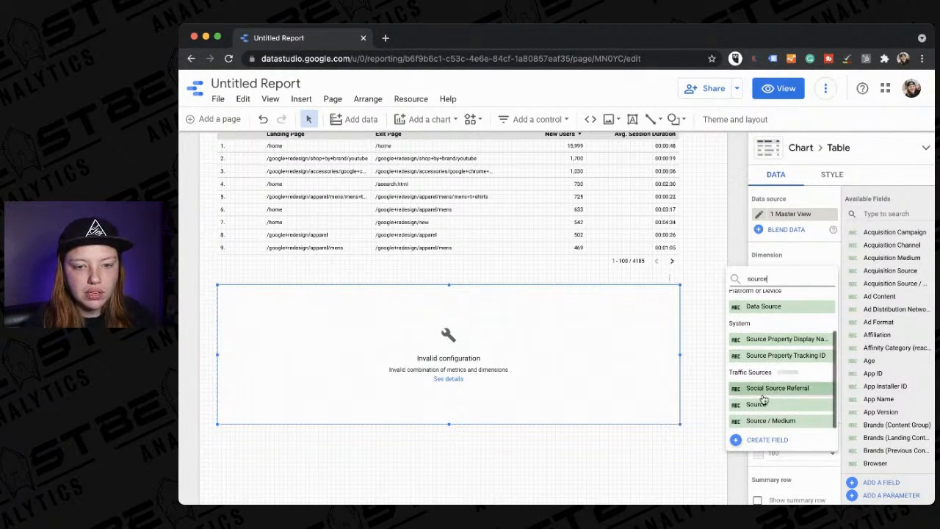
pyautogui.click(764, 478)
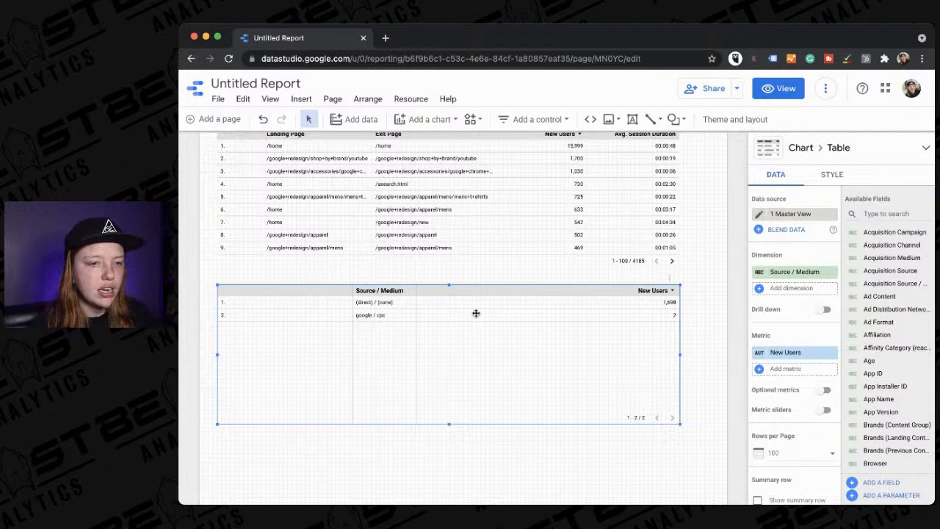
# - Convert the lower Source / Medium table into a time series chart
pyautogui.click(826, 177)
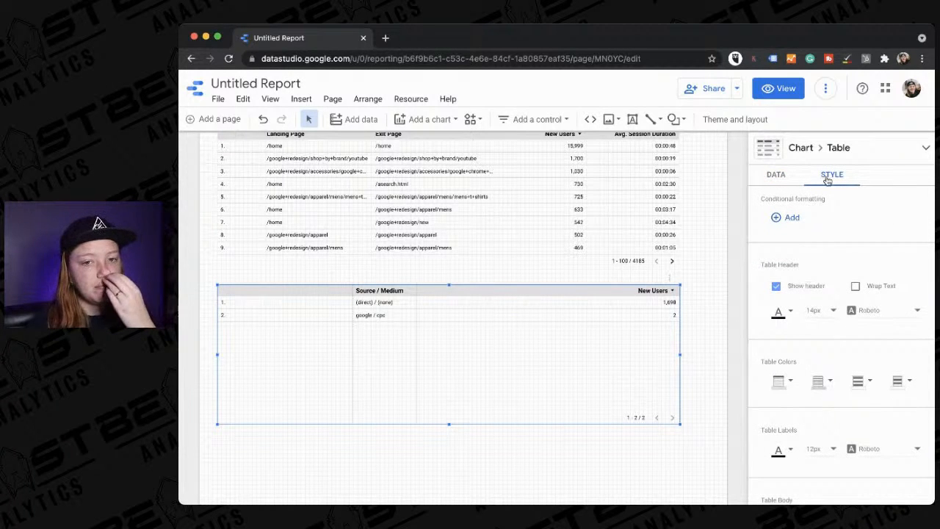
pyautogui.click(776, 174)
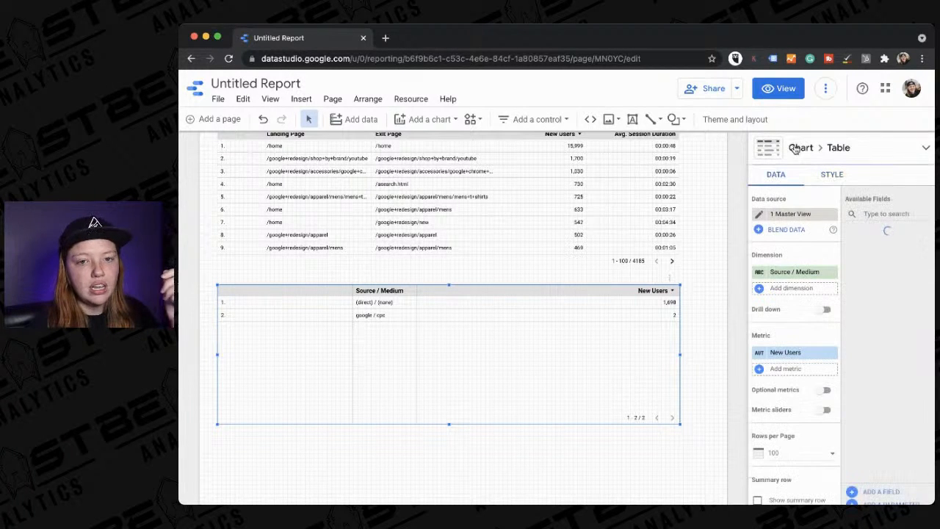
pyautogui.click(797, 148)
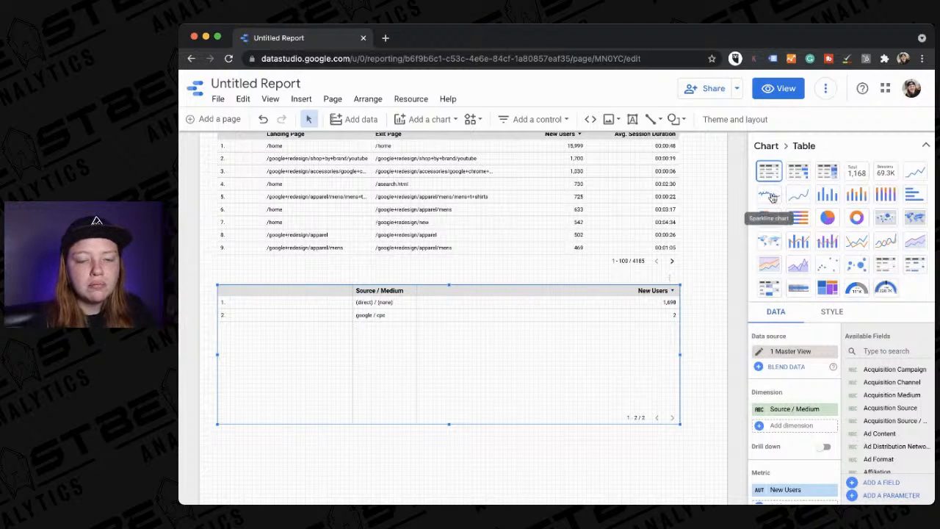
pyautogui.click(914, 173)
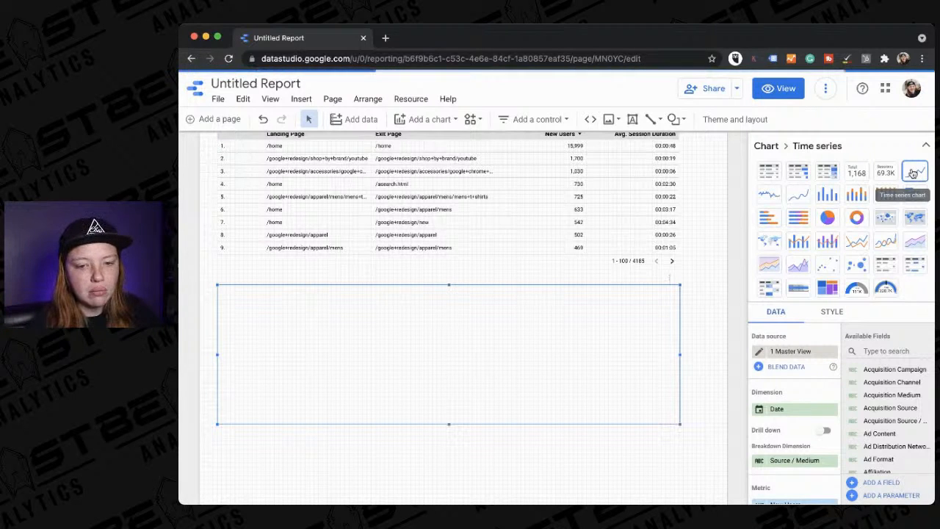
# - Review the time series chart's metric, sort, date range, filter and segment settings, along with the available fields
pyautogui.scroll(-3, 819, 418)
pyautogui.scroll(1, 819, 419)
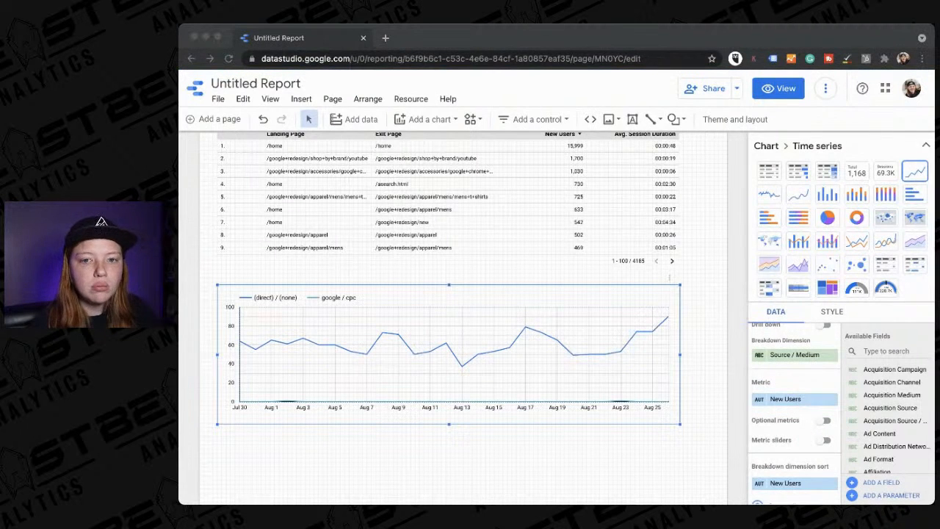
pyautogui.click(930, 248)
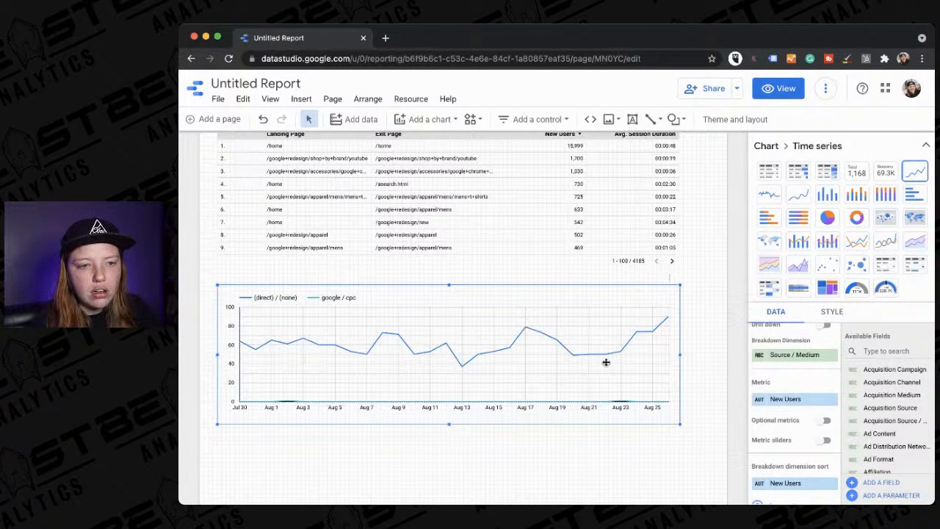
pyautogui.scroll(-1, 755, 393)
pyautogui.scroll(-5, 881, 411)
pyautogui.scroll(-3, 868, 436)
pyautogui.scroll(3, 836, 382)
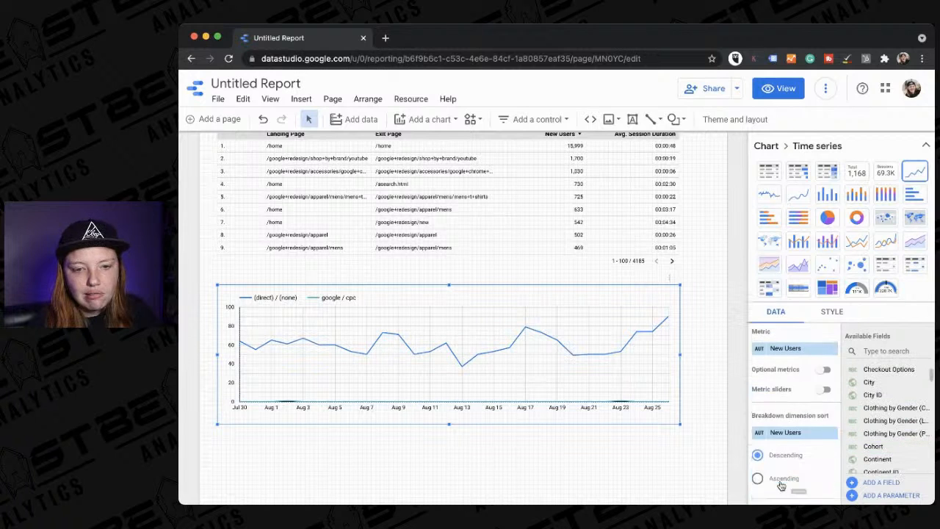
pyautogui.scroll(-4, 786, 444)
pyautogui.scroll(3, 786, 444)
pyautogui.scroll(-1, 786, 445)
pyautogui.scroll(-1, 808, 436)
pyautogui.scroll(-4, 807, 439)
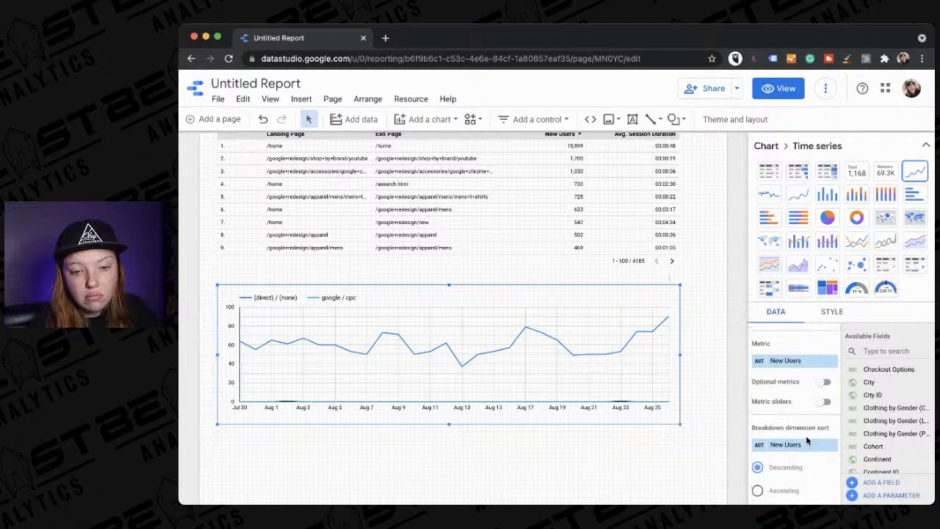
pyautogui.scroll(-4, 806, 437)
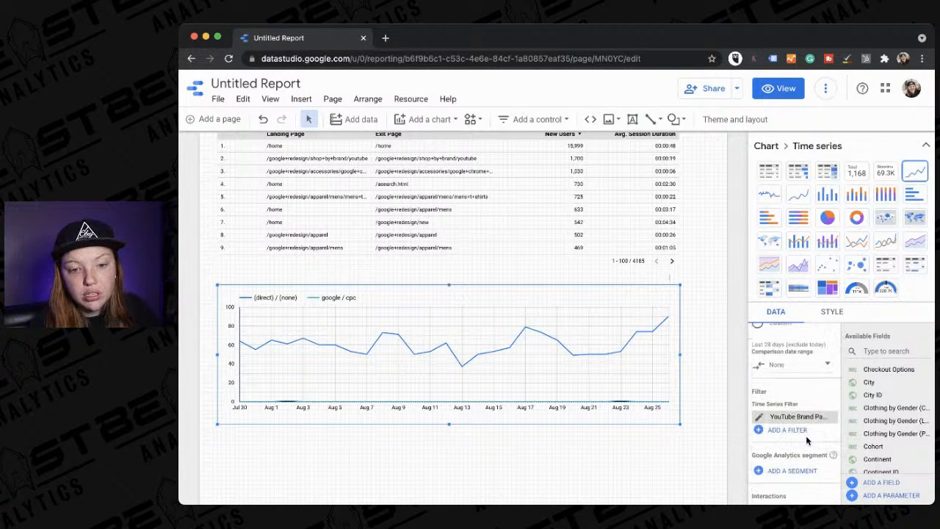
pyautogui.scroll(-3, 883, 393)
pyautogui.scroll(-10, 884, 393)
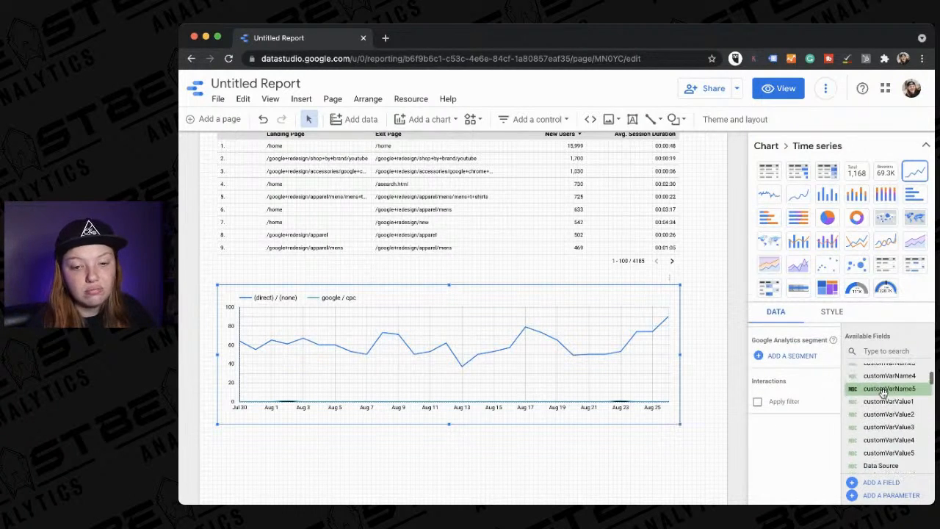
pyautogui.scroll(-3, 884, 393)
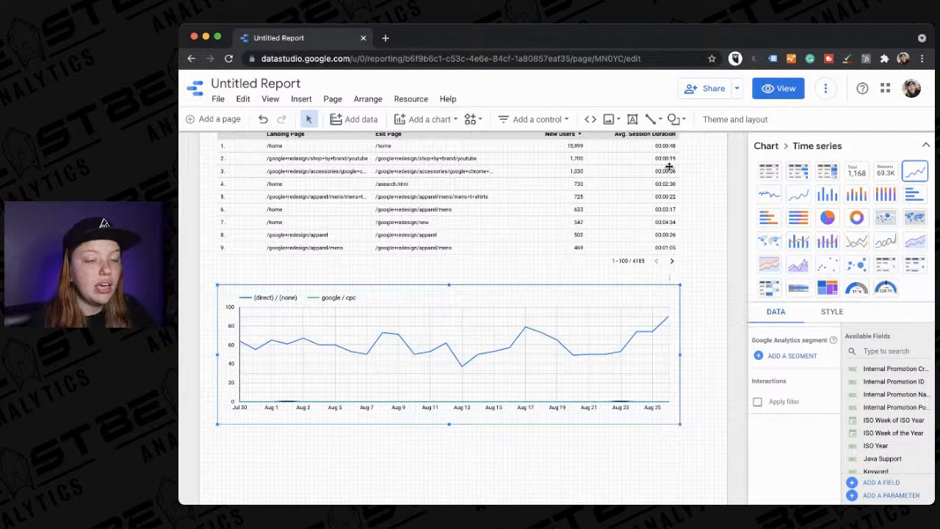
# - Shrink the time series chart to about two-thirds of the width of the table above it
pyautogui.scroll(-2, 580, 385)
pyautogui.scroll(2, 580, 384)
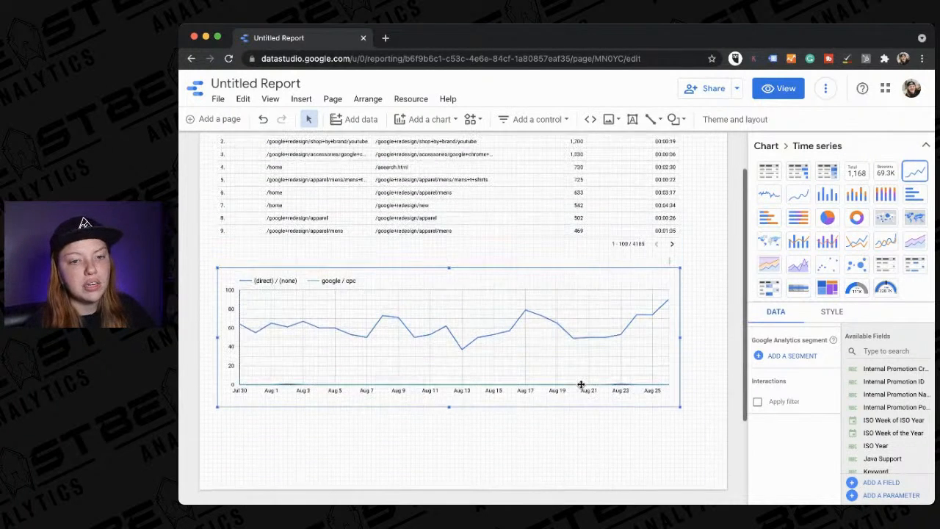
pyautogui.moveTo(681, 418); pyautogui.dragTo(522, 390)
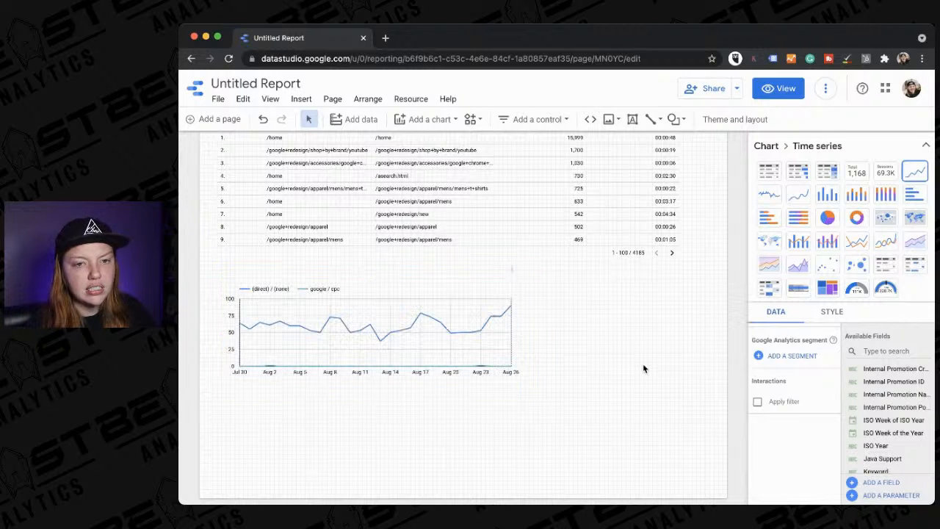
pyautogui.click(644, 369)
pyautogui.scroll(-1, 644, 369)
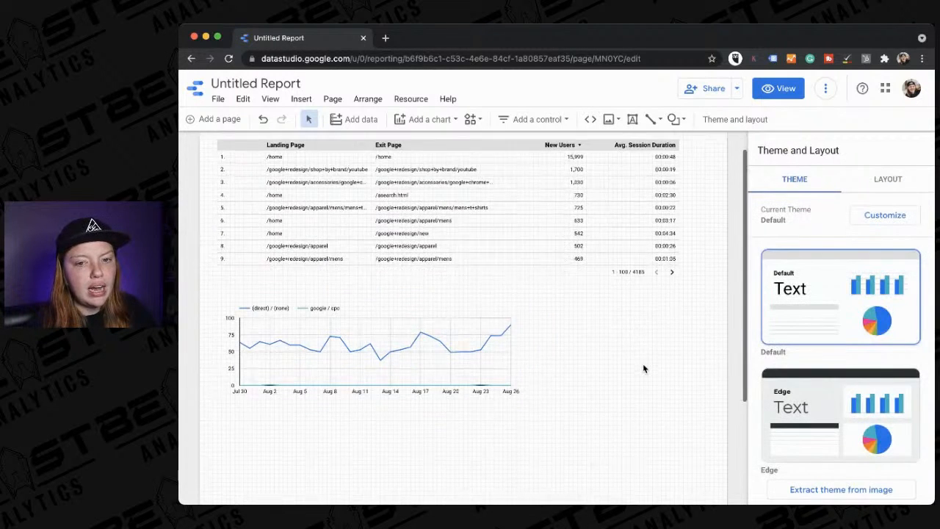
pyautogui.click(504, 365)
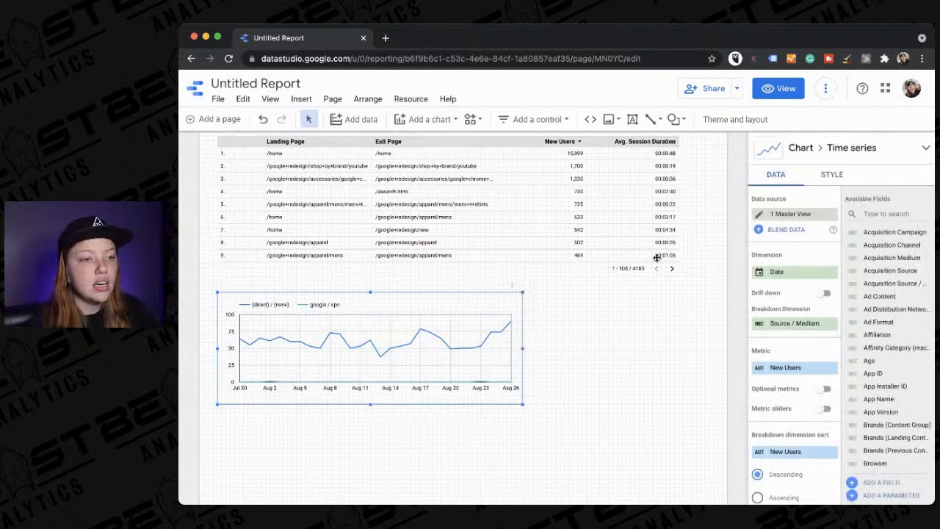
# - Search the metrics available to the landing and exit page table for "scroll", without adding any
pyautogui.click(658, 257)
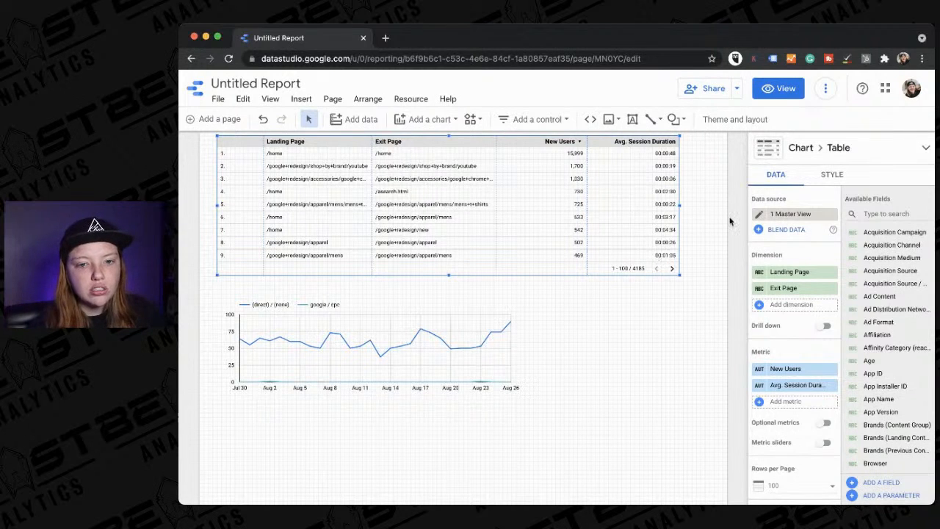
pyautogui.click(771, 407)
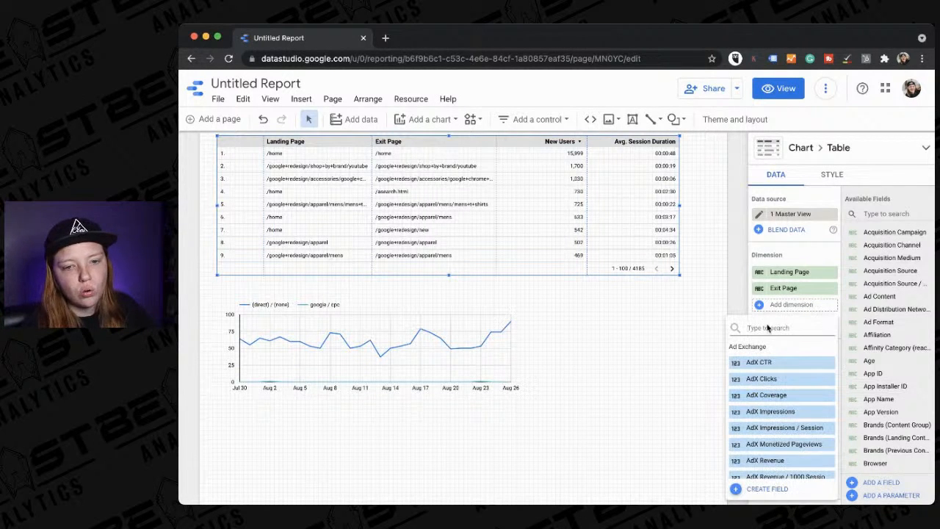
pyautogui.write('scroll')
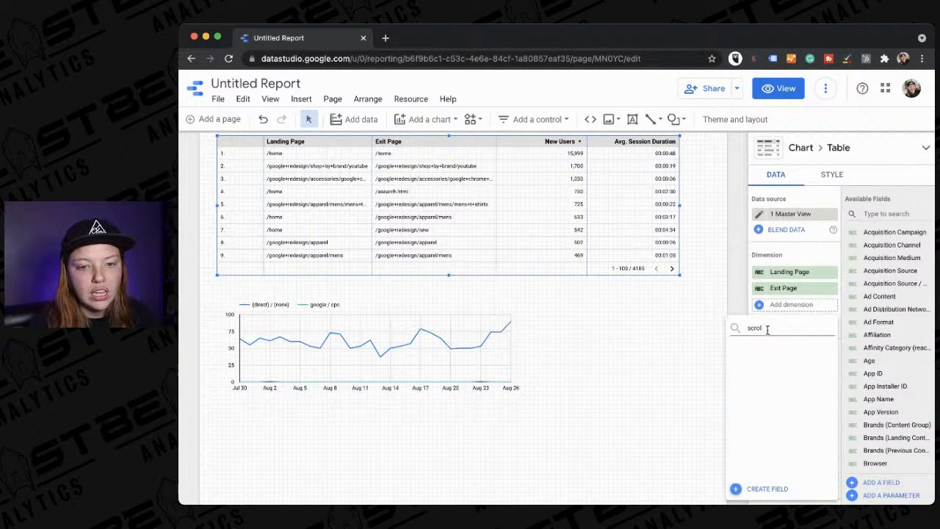
pyautogui.press('BackSpace')
pyautogui.press('BackSpace')
pyautogui.press('BackSpace')
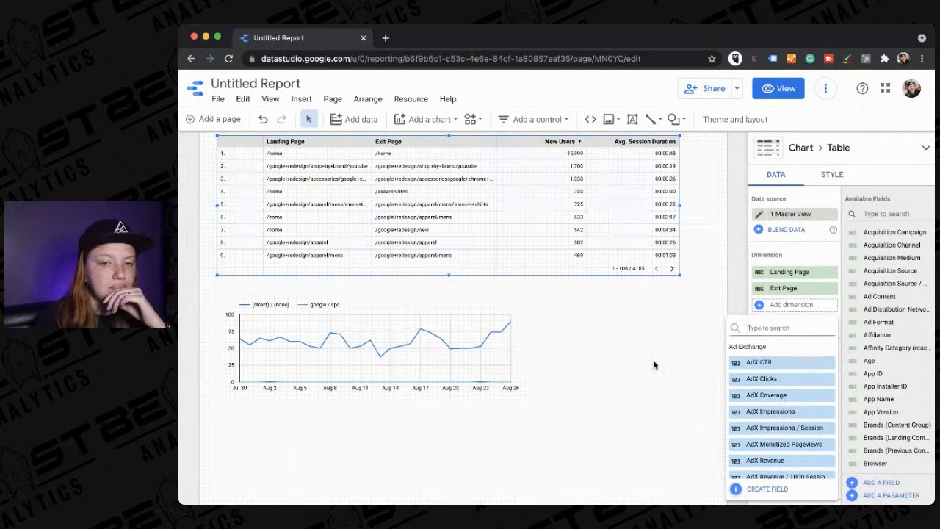
pyautogui.press('Escape')
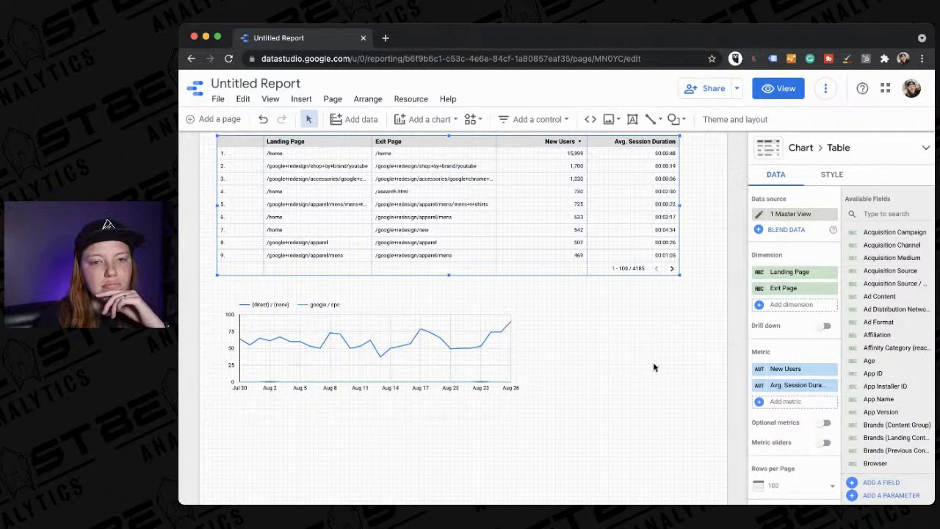
pyautogui.click(641, 428)
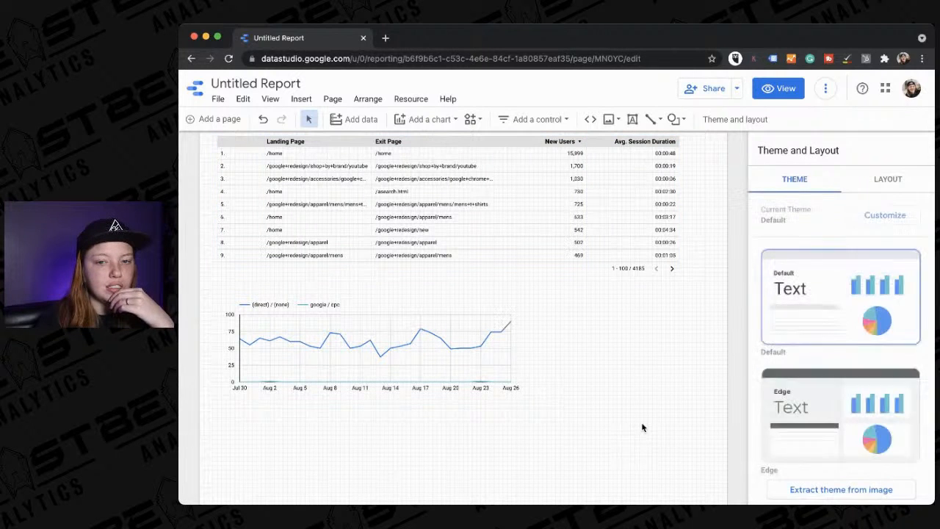
# - Look over the time series chart's alternative chart types and browse the Community Gallery visualizations
pyautogui.click(397, 345)
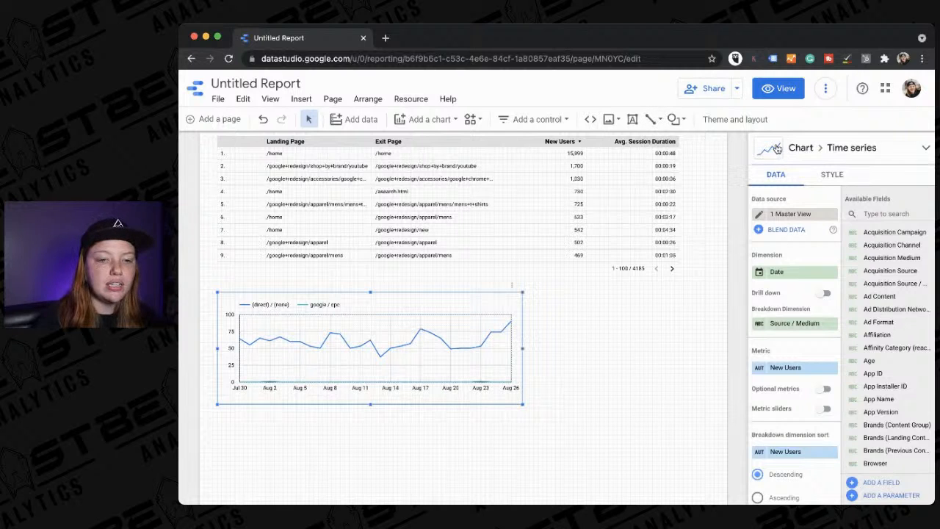
pyautogui.click(803, 149)
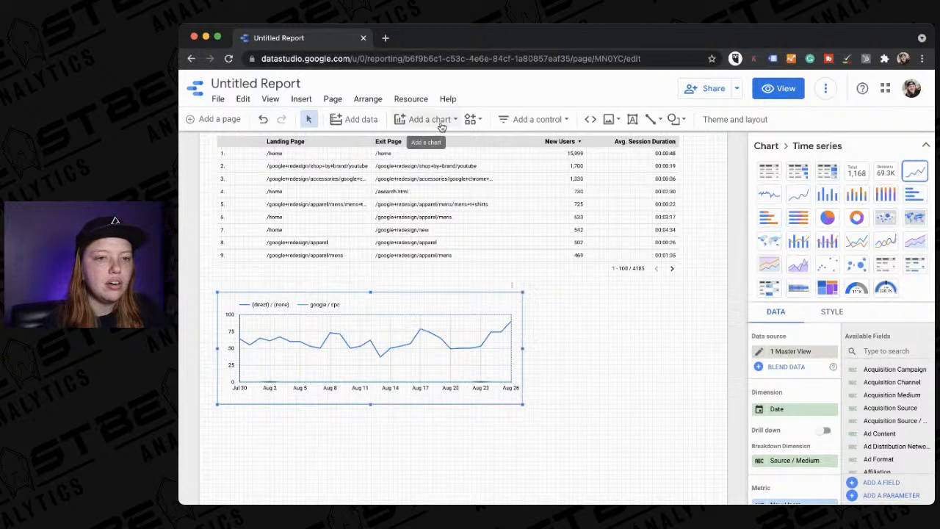
pyautogui.click(442, 123)
pyautogui.click(472, 120)
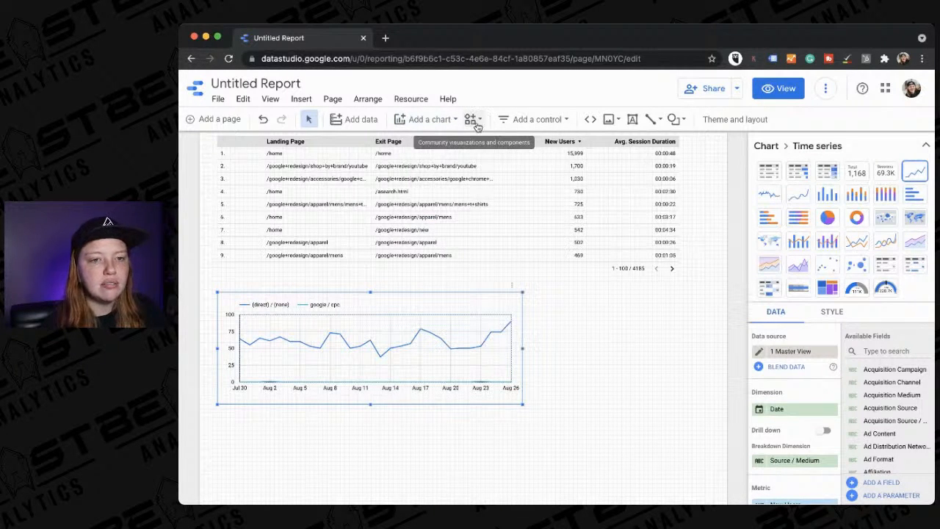
pyautogui.click(475, 121)
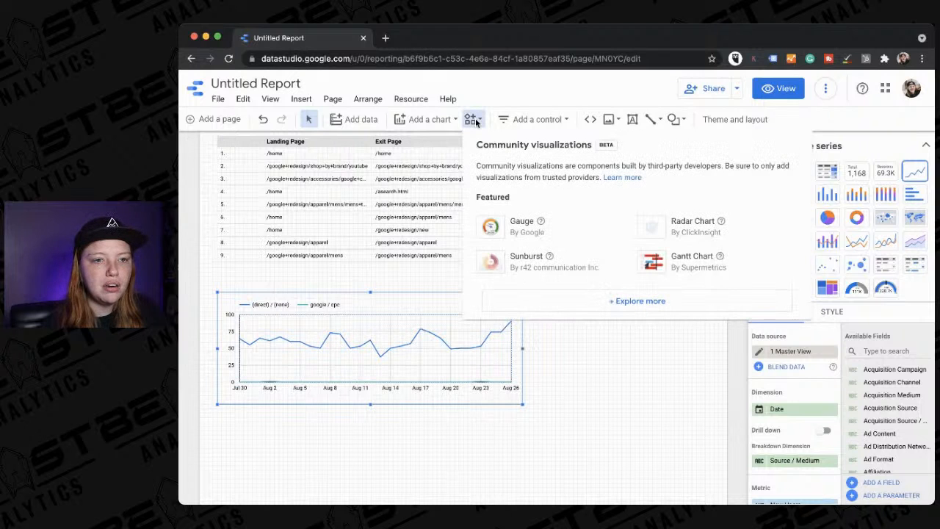
pyautogui.click(550, 301)
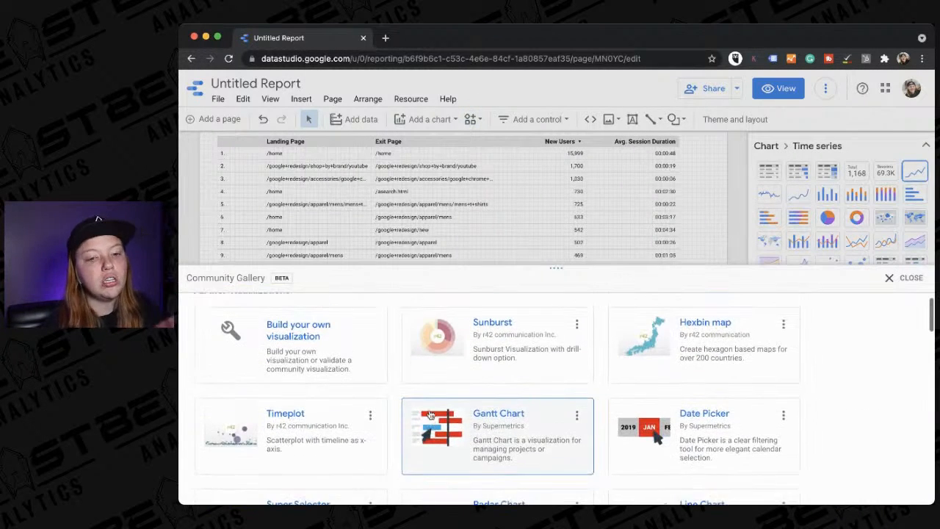
pyautogui.scroll(-3, 429, 415)
pyautogui.scroll(-1, 429, 409)
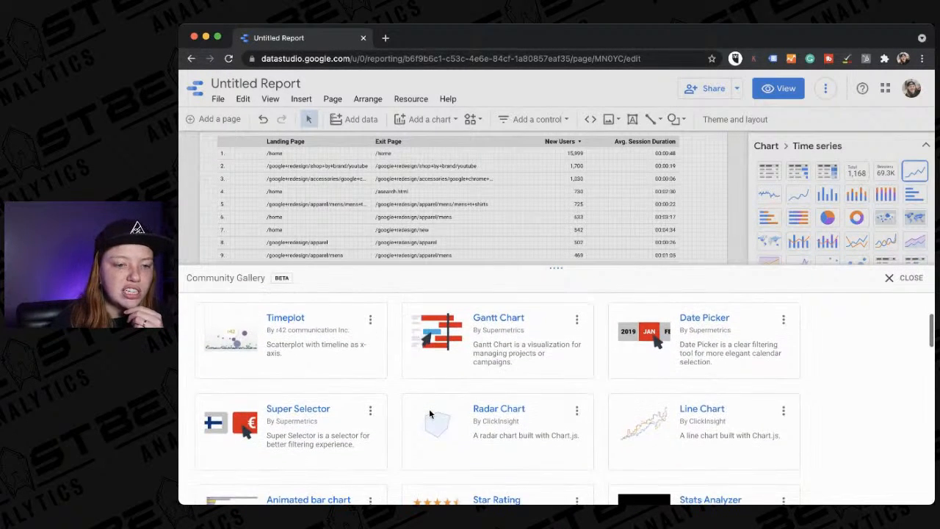
# - Examine more of the Community Gallery's visualizations, from the selector and radar chart entries down to the funnel, waterfall and histogram ones, and close the gallery
pyautogui.scroll(-1, 431, 415)
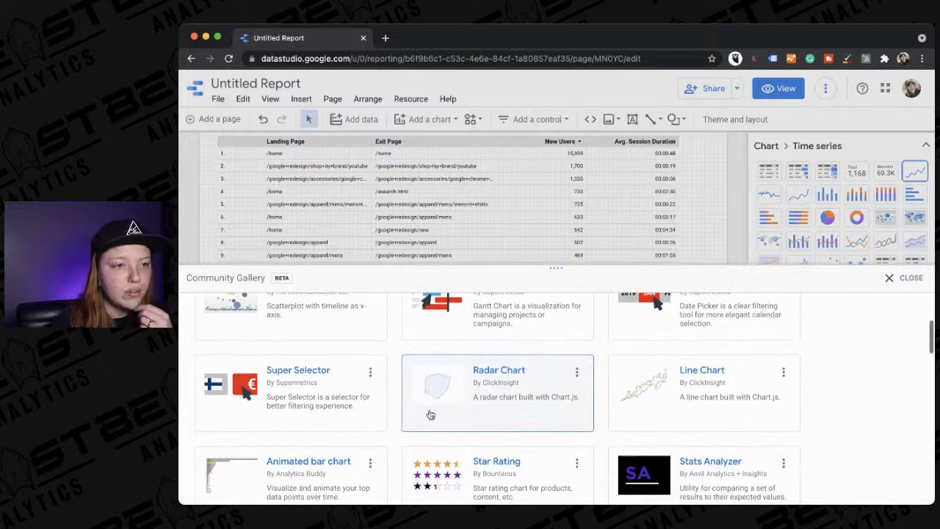
pyautogui.scroll(2, 431, 415)
pyautogui.scroll(2, 431, 415)
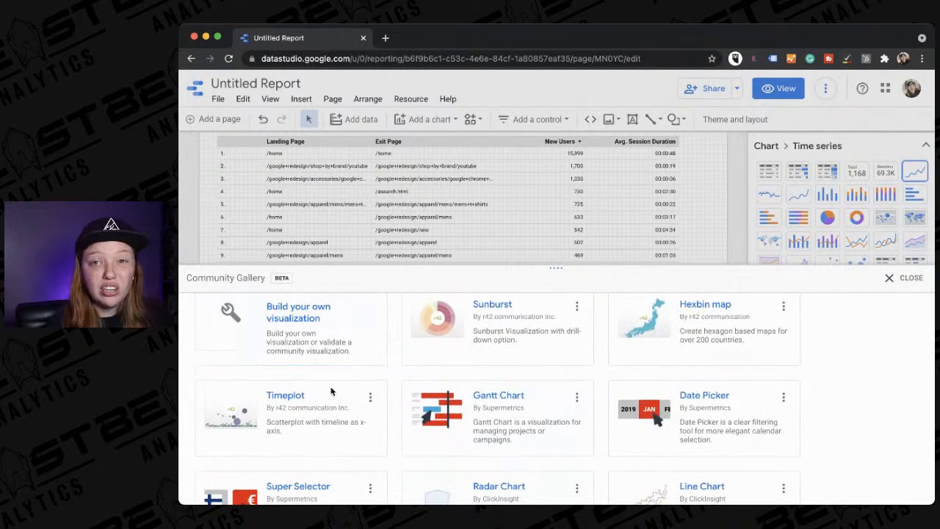
pyautogui.scroll(-7, 355, 429)
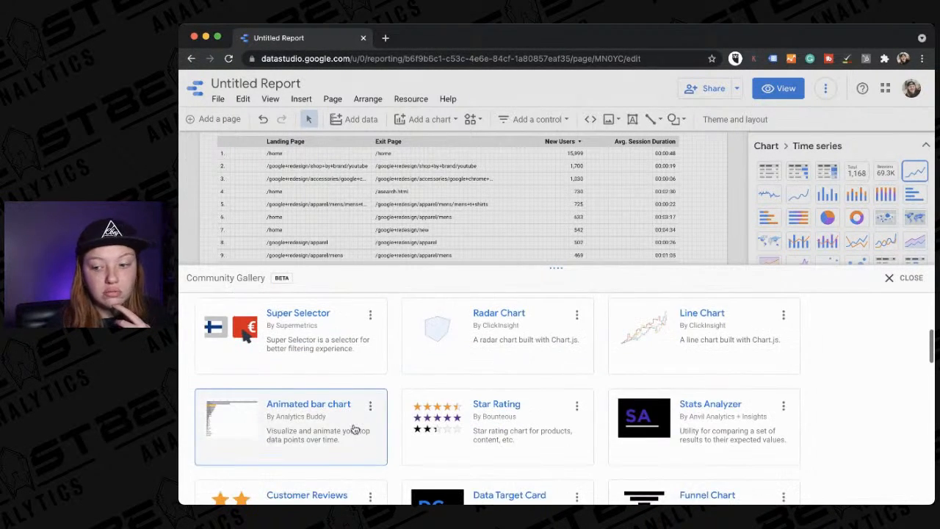
pyautogui.scroll(-2, 341, 467)
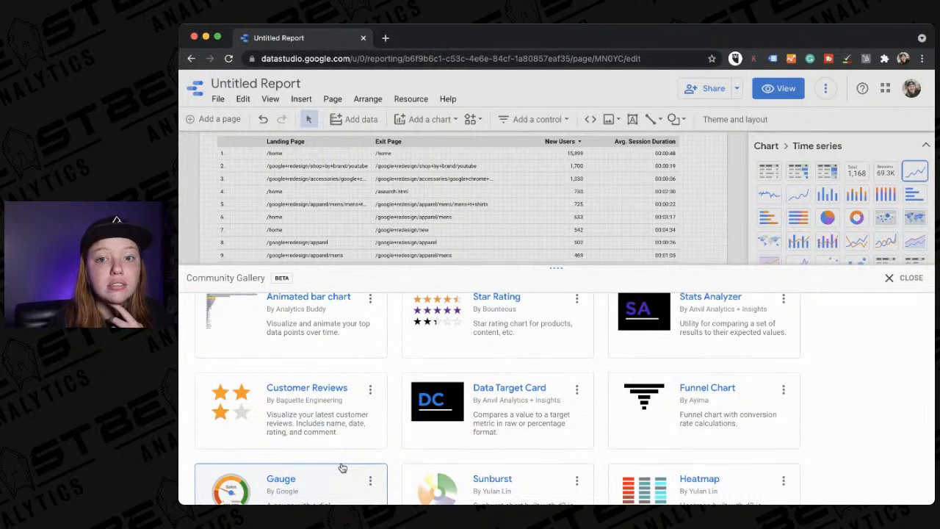
pyautogui.scroll(-2, 343, 467)
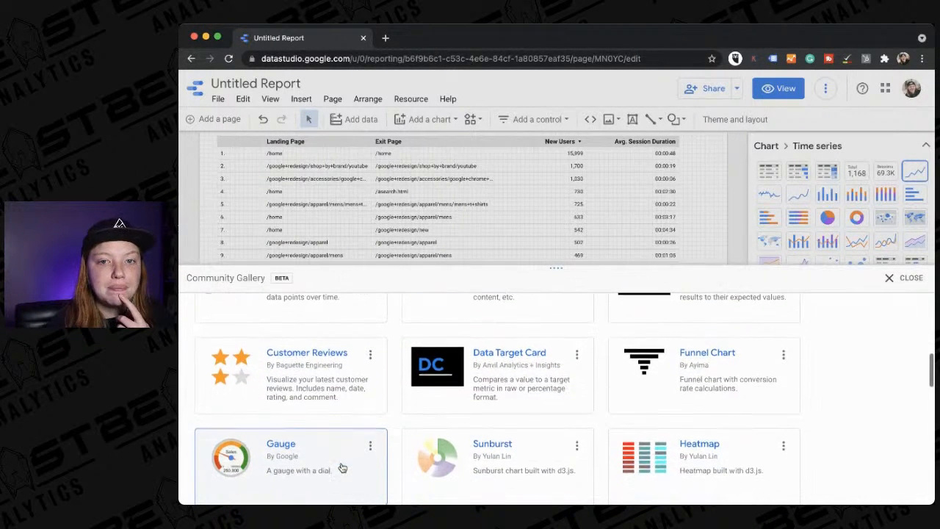
pyautogui.scroll(-2, 342, 467)
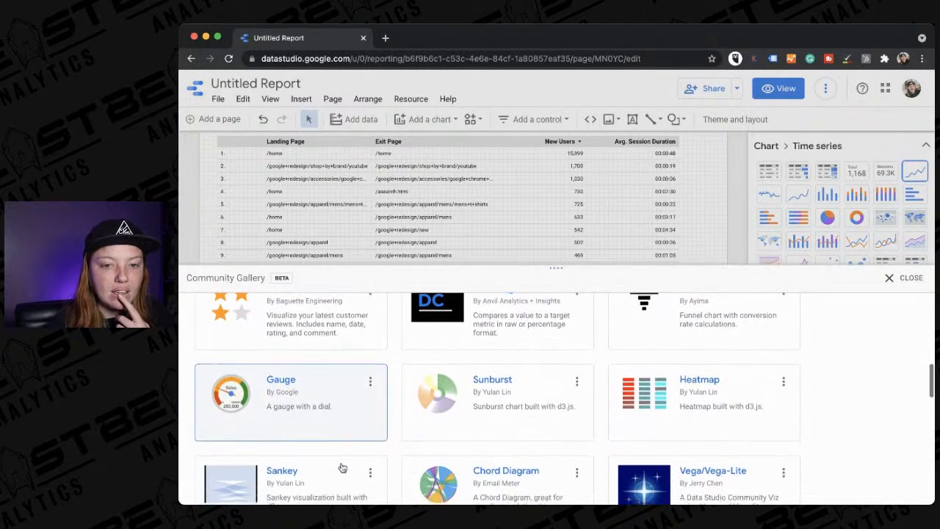
pyautogui.scroll(-5, 342, 468)
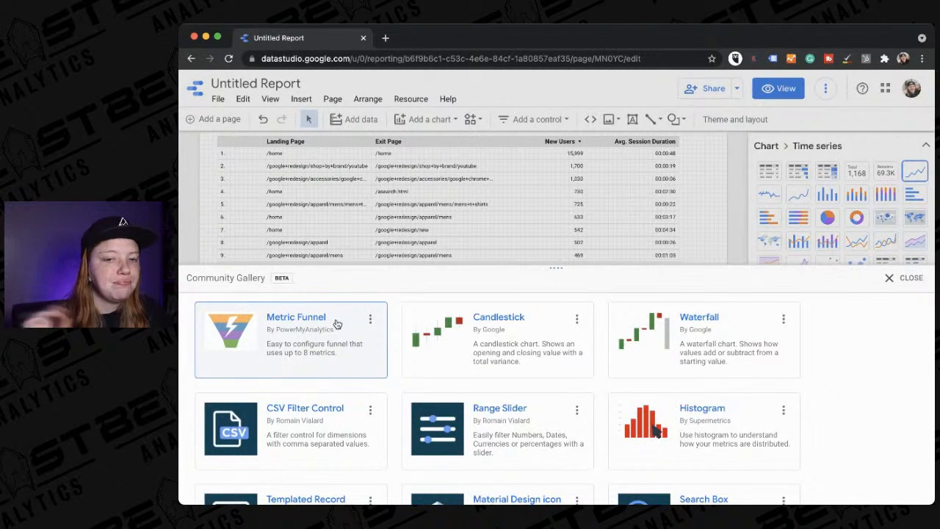
pyautogui.scroll(5, 336, 324)
pyautogui.scroll(-4, 337, 324)
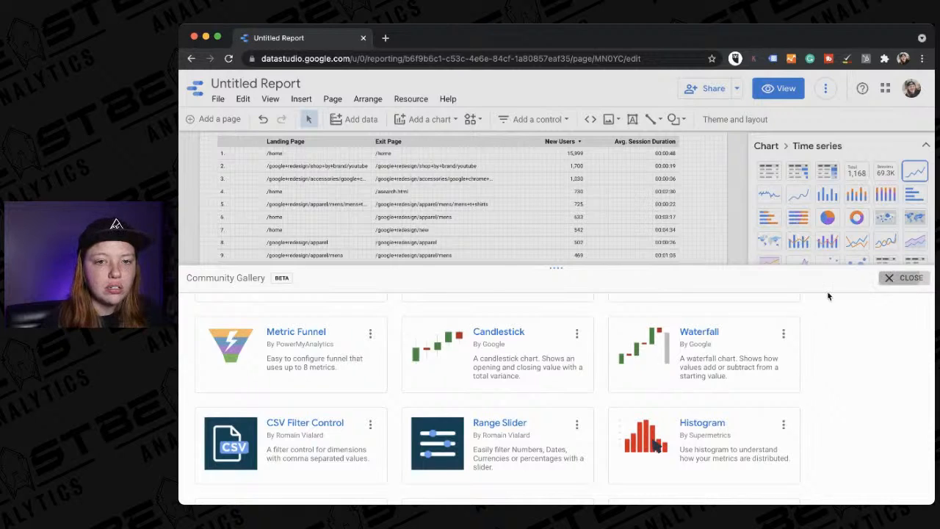
pyautogui.click(905, 277)
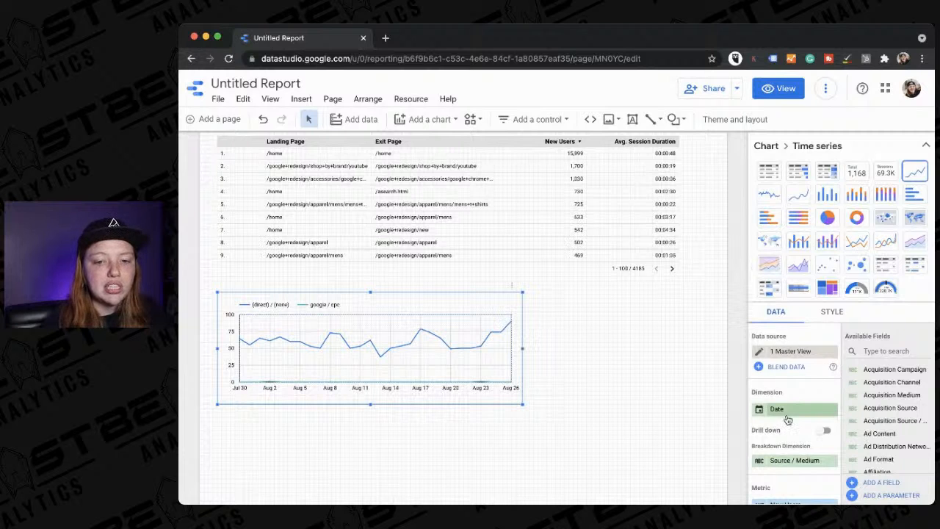
# - Check the time series chart's dimension, breakdown and metric settings, and compare them with the landing and exit page table's setup
pyautogui.scroll(-2, 784, 407)
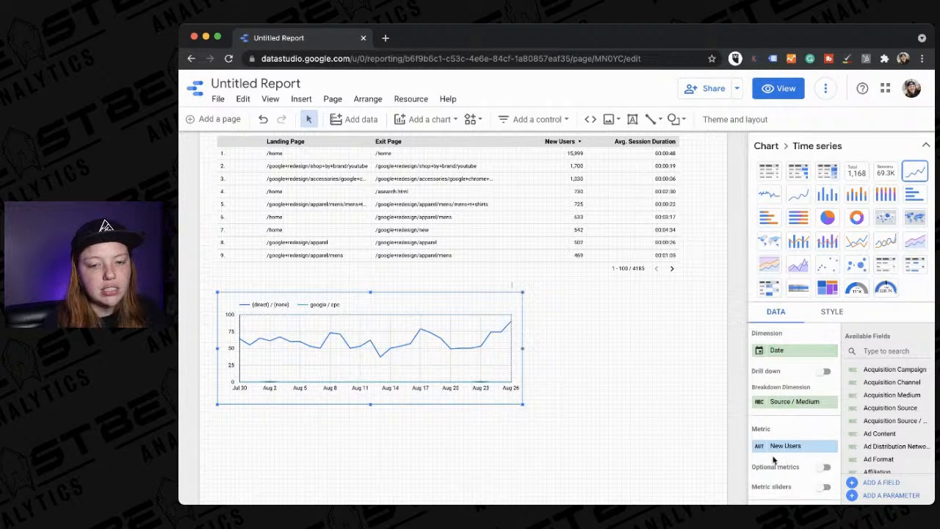
pyautogui.scroll(-1, 780, 433)
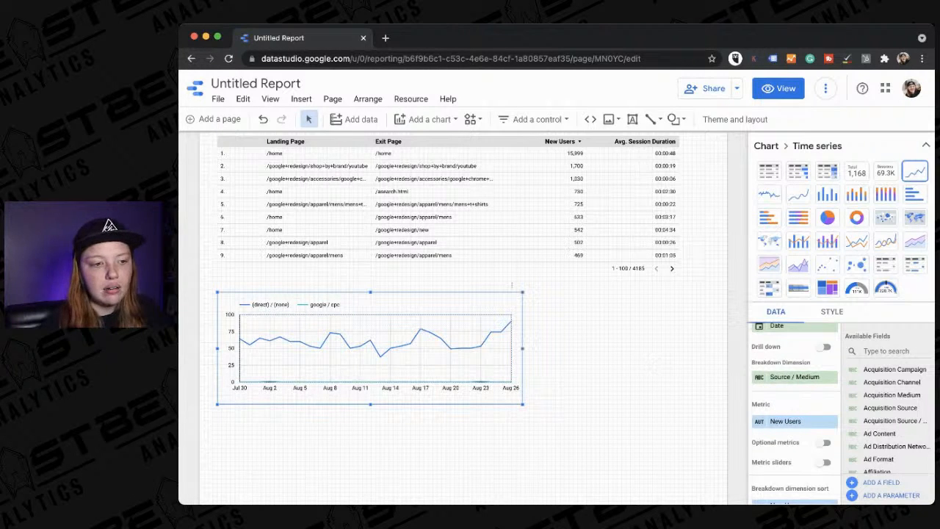
pyautogui.press('super+Tab')
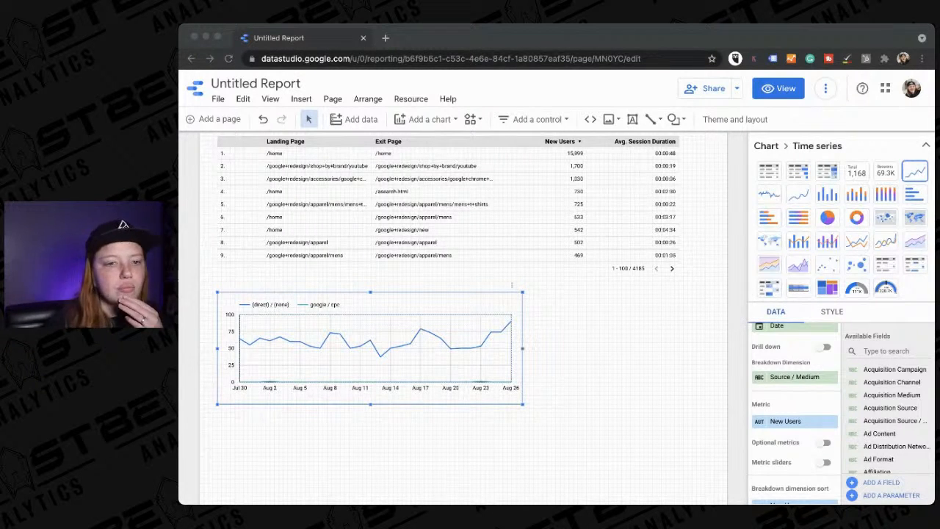
pyautogui.click(915, 140)
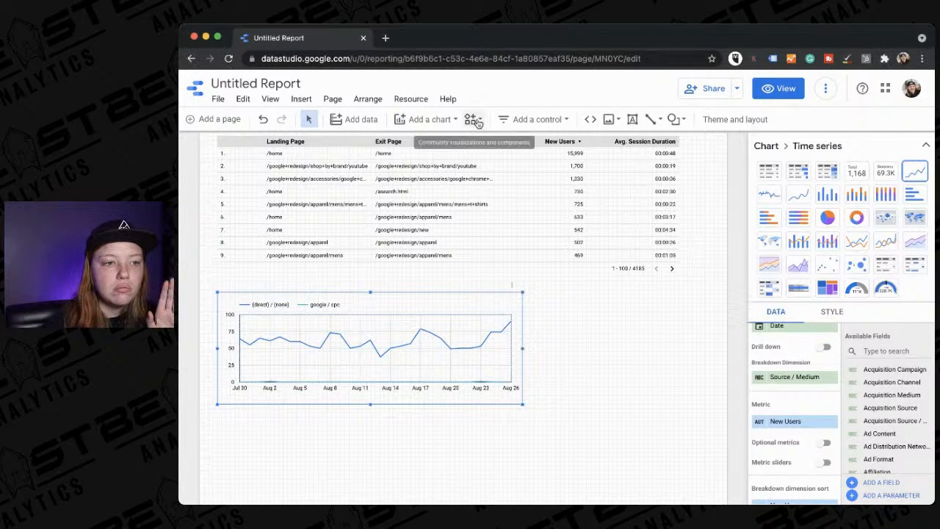
pyautogui.scroll(1, 436, 308)
pyautogui.click(478, 268)
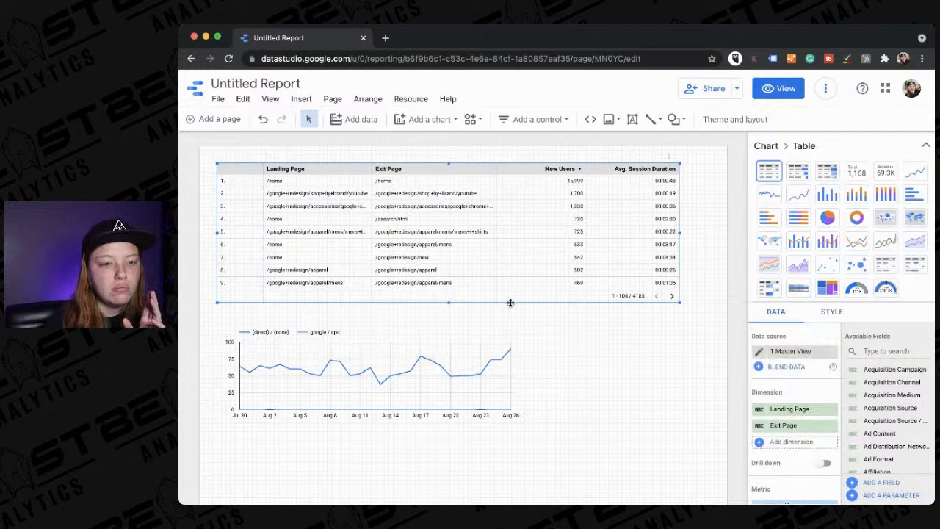
pyautogui.click(489, 355)
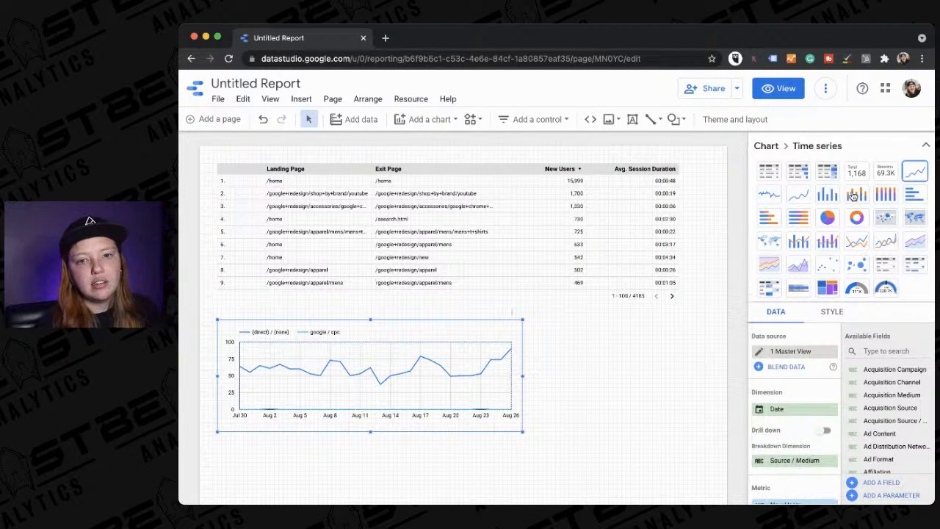
# - Collapse the chart type picker in the time series chart's settings and deselect the chart
pyautogui.click(926, 145)
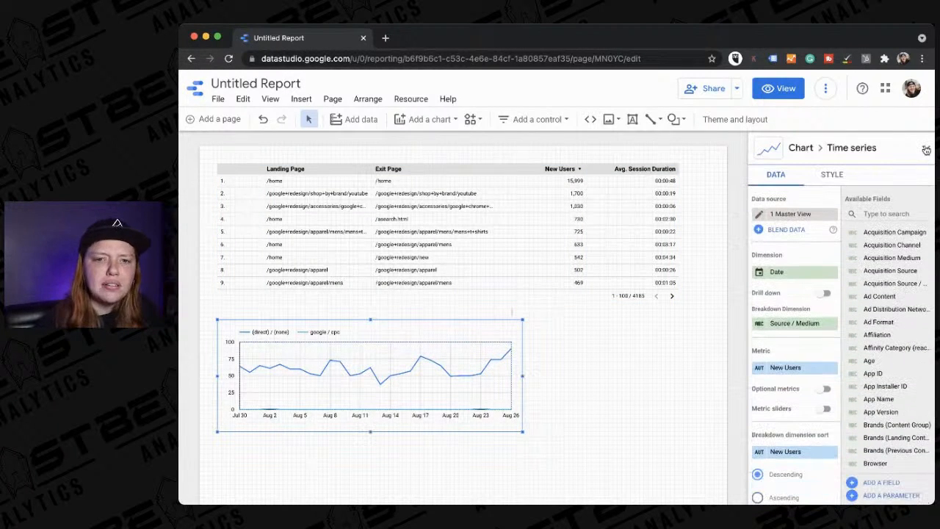
pyautogui.click(927, 149)
pyautogui.click(656, 324)
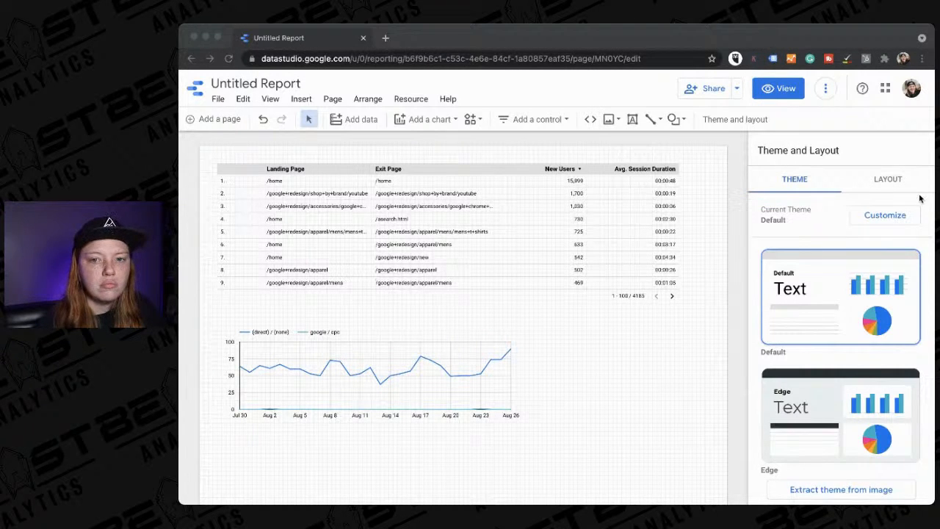
pyautogui.click(920, 198)
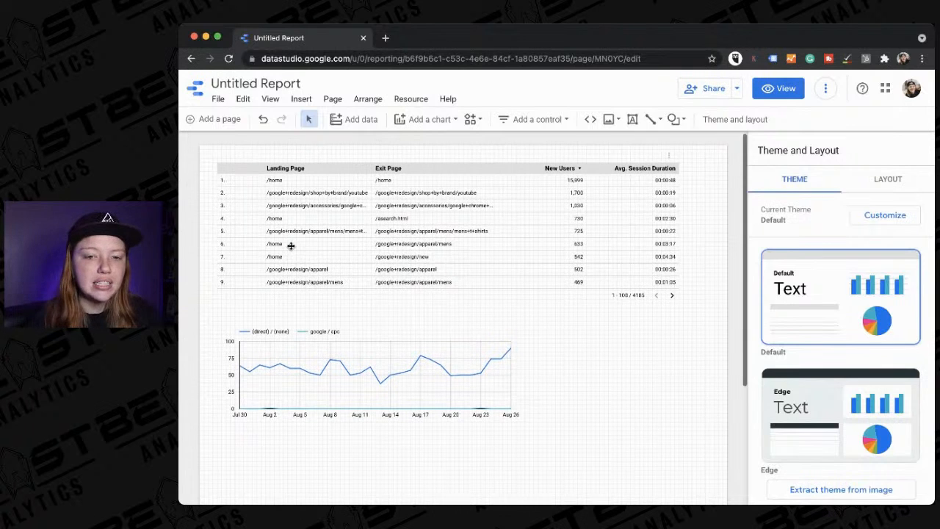
pyautogui.click(412, 212)
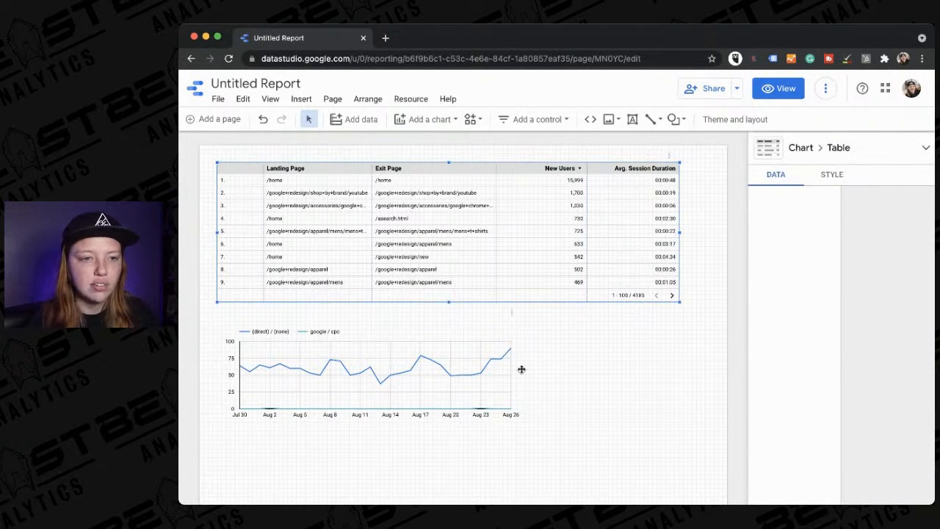
pyautogui.click(481, 346)
pyautogui.click(258, 142)
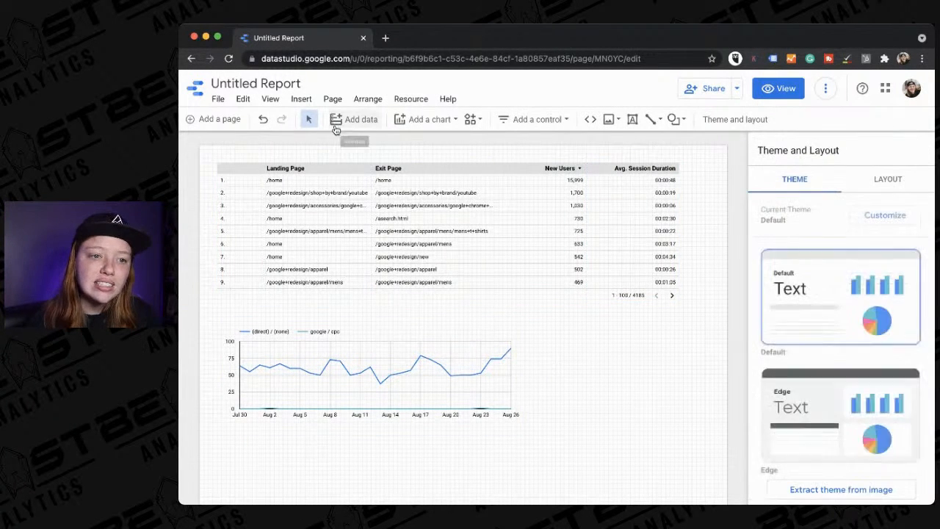
# - Look through the Google connectors for adding data to the report, view the Search Console connector's site list, and close it without adding data
pyautogui.click(339, 121)
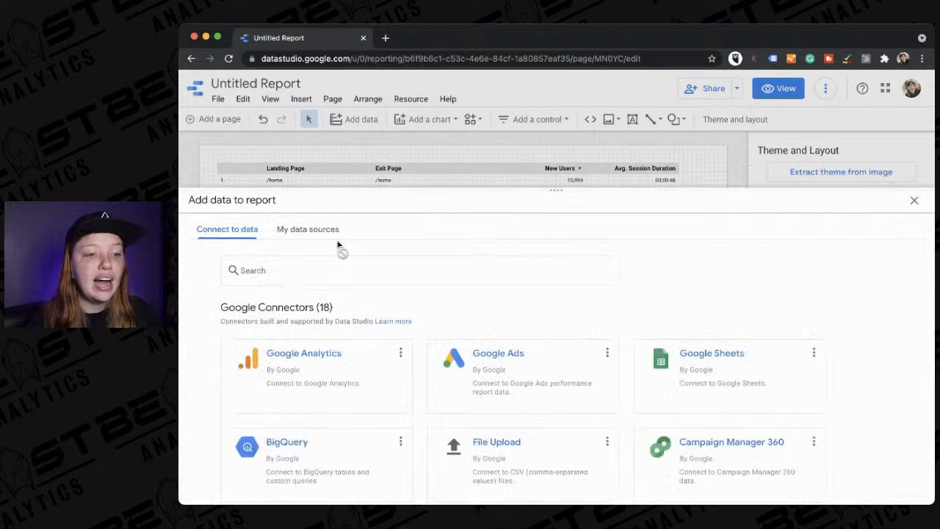
pyautogui.scroll(-1, 351, 340)
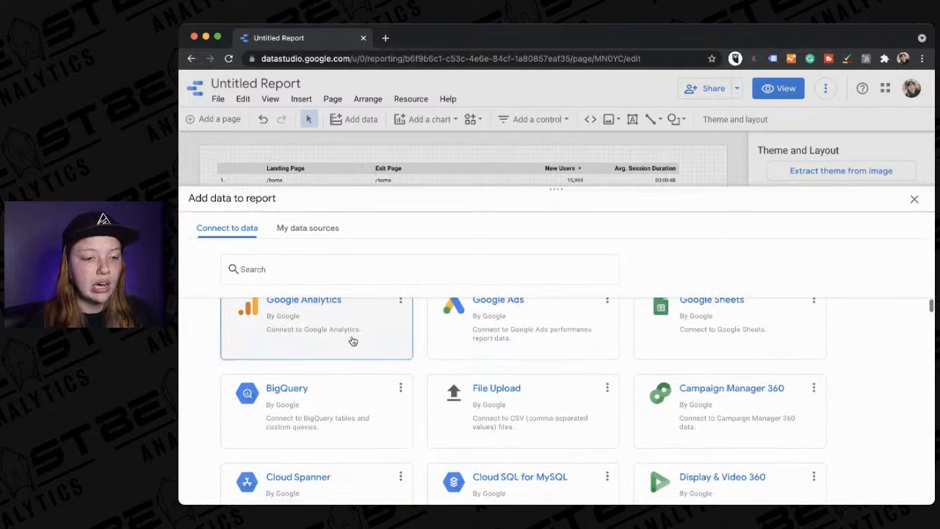
pyautogui.scroll(1, 350, 338)
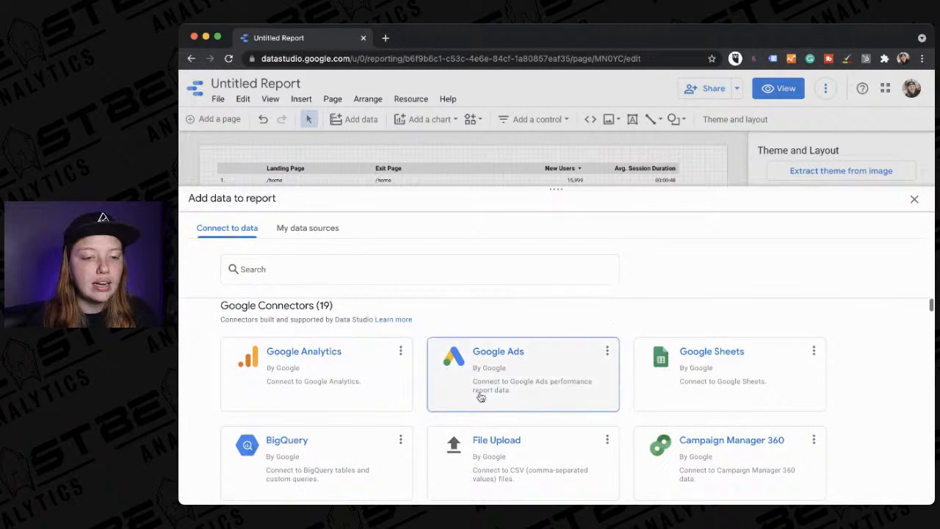
pyautogui.scroll(-1, 478, 392)
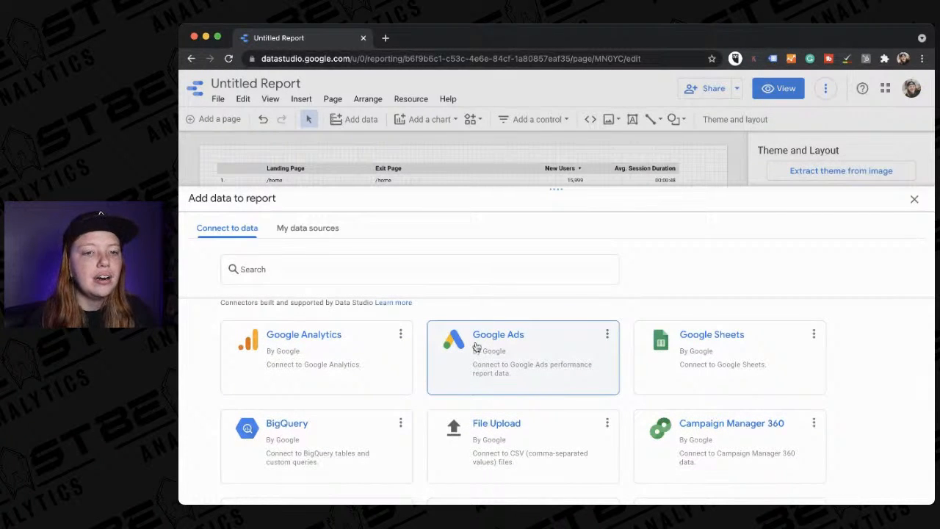
pyautogui.scroll(-3, 702, 384)
pyautogui.scroll(-5, 703, 385)
pyautogui.scroll(-2, 702, 382)
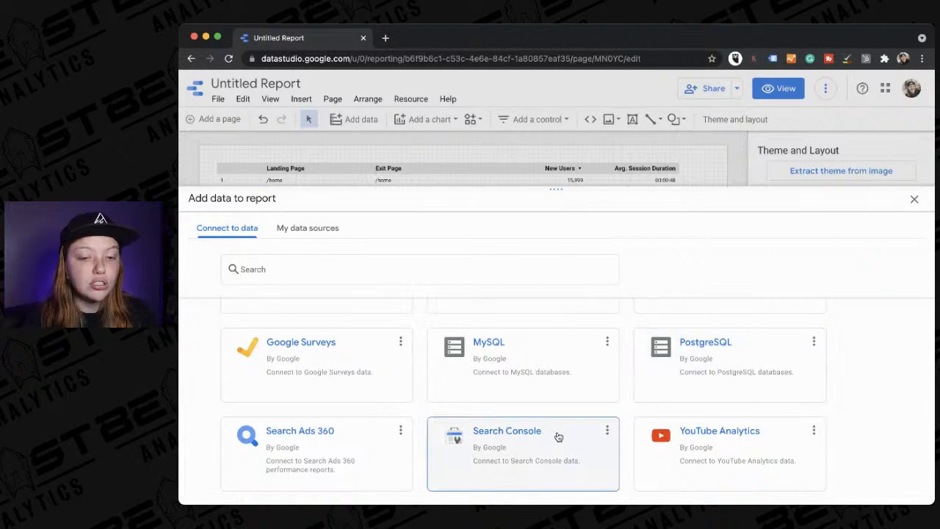
pyautogui.click(529, 439)
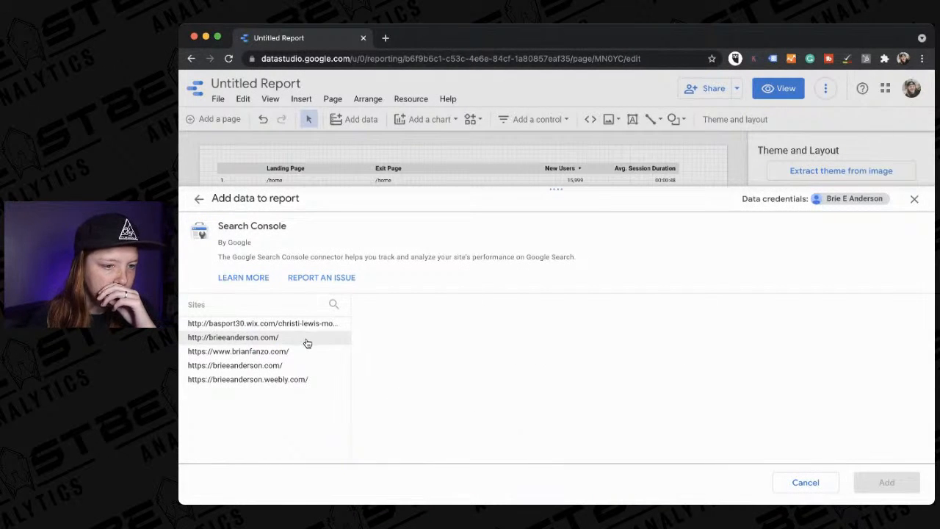
pyautogui.click(914, 199)
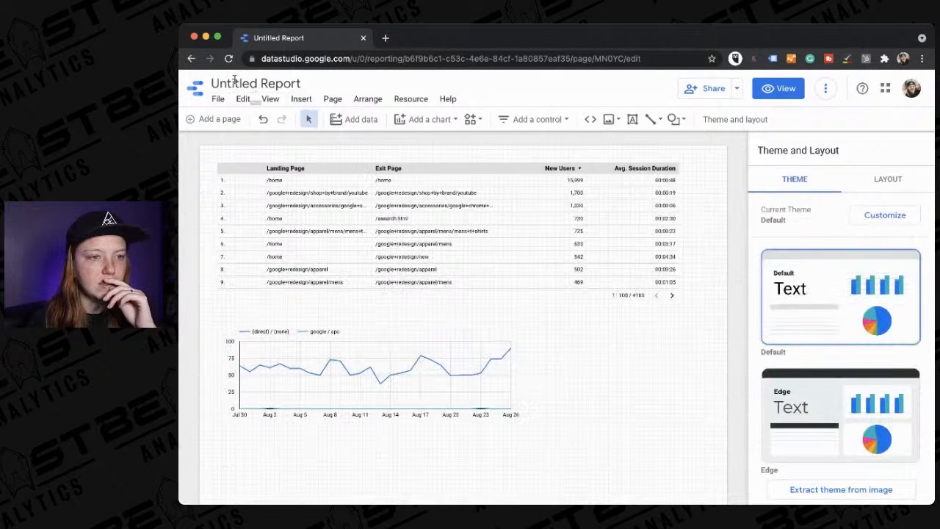
# - Leave the report for the Data Studio home page and browse the Template Gallery's Google Analytics and BigQuery templates
pyautogui.click(201, 95)
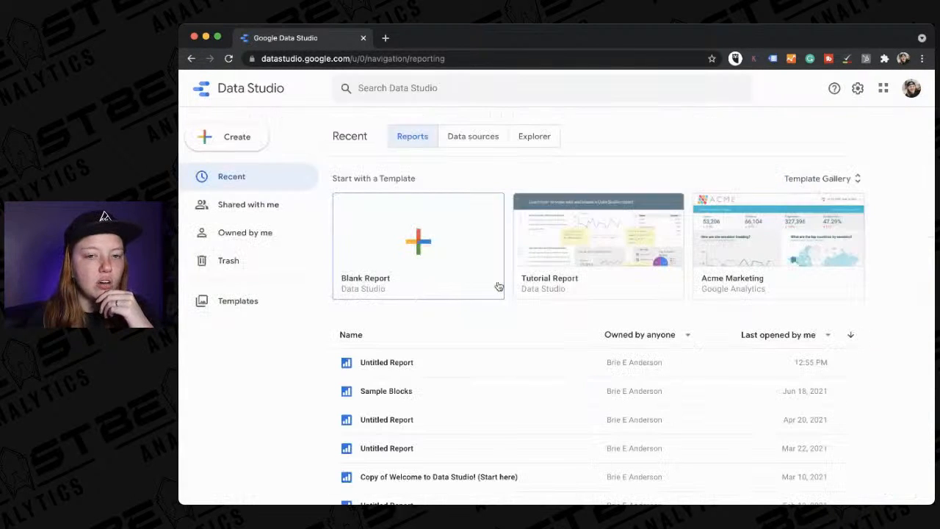
pyautogui.click(801, 180)
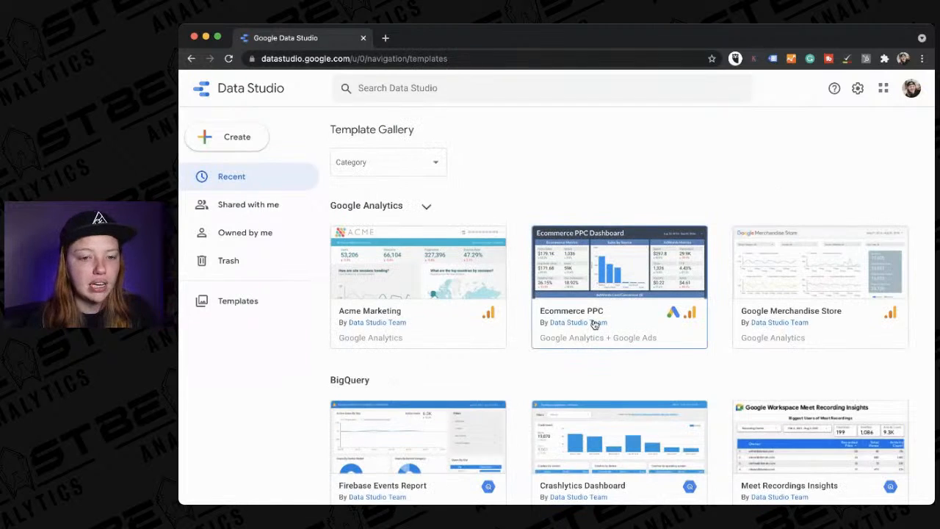
pyautogui.scroll(-1, 595, 324)
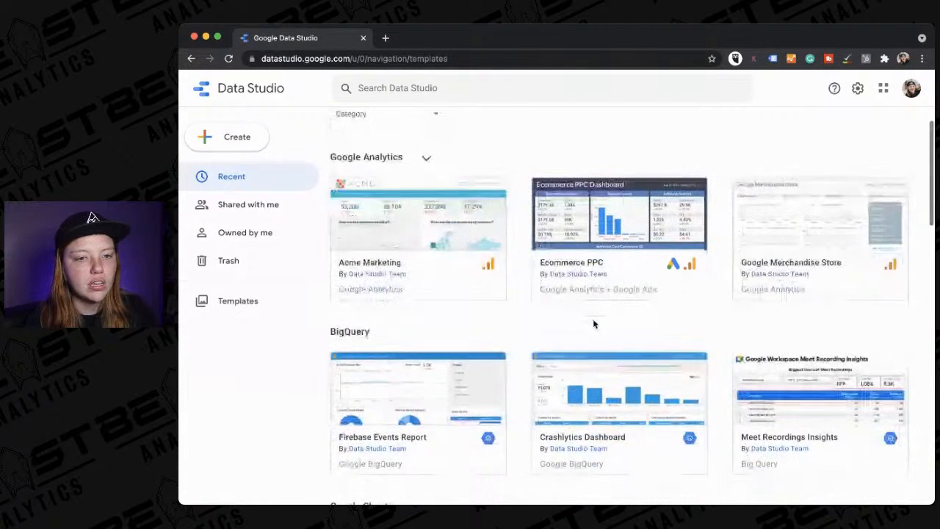
pyautogui.scroll(-1, 595, 324)
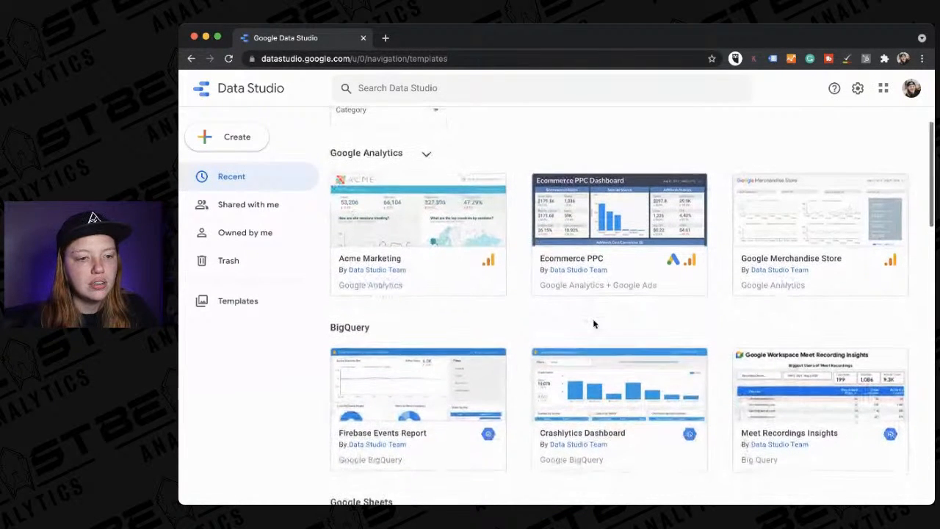
pyautogui.scroll(-1, 595, 324)
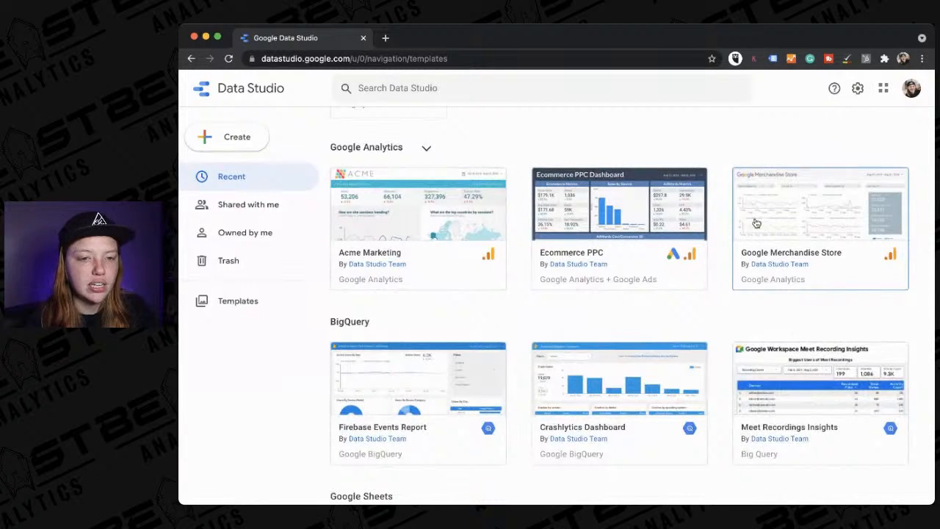
# - Preview the Ecommerce PPC template and examine its ecommerce metrics, Sales by Source chart and Google Ads metrics
pyautogui.click(651, 229)
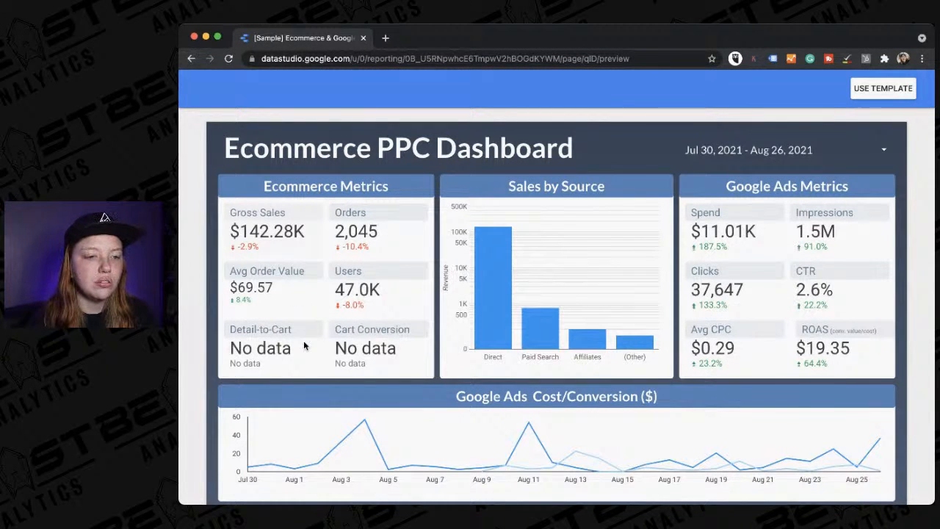
pyautogui.scroll(-1, 308, 331)
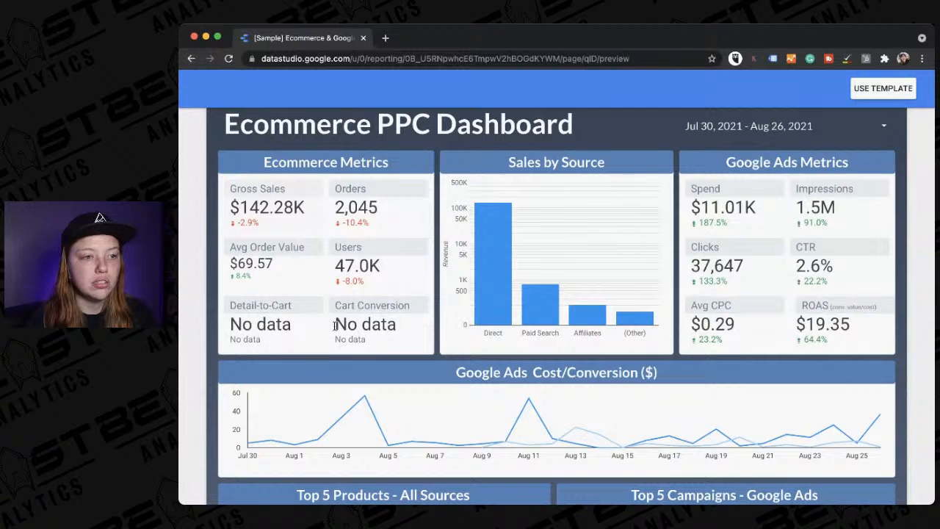
pyautogui.moveTo(507, 235)
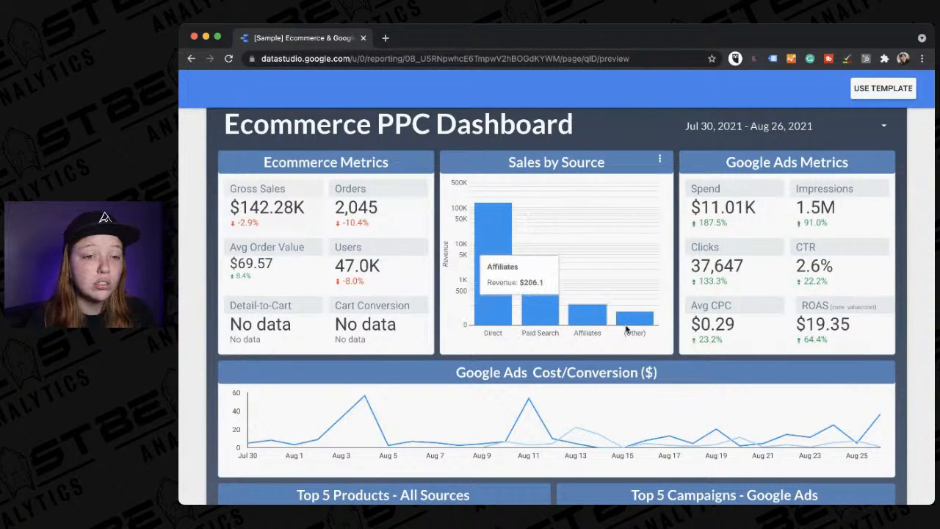
# - Examine the Ecommerce PPC template's metrics, Google Ads cost/conversion chart and top-5 tables, and return to the Template Gallery
pyautogui.scroll(-1, 641, 330)
pyautogui.scroll(2, 558, 323)
pyautogui.moveTo(502, 321)
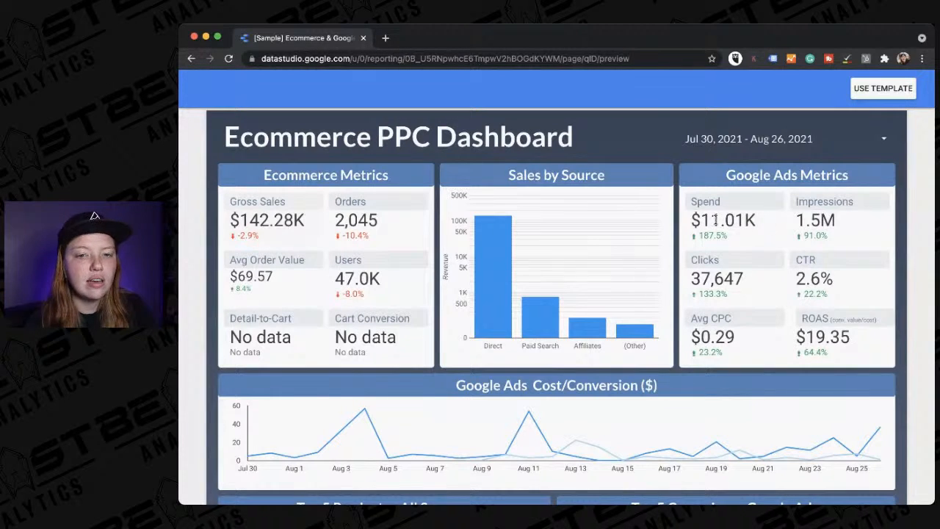
pyautogui.scroll(-1, 785, 260)
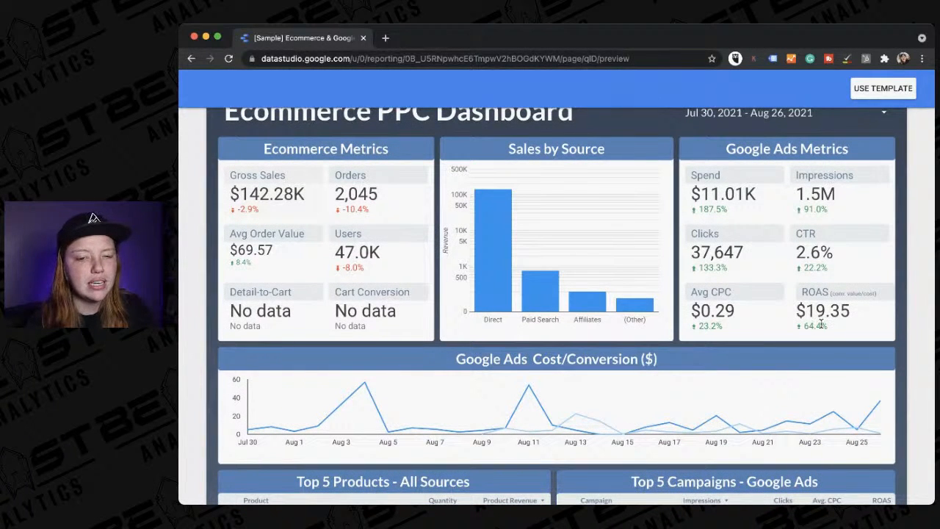
pyautogui.scroll(-1, 820, 320)
pyautogui.moveTo(534, 285)
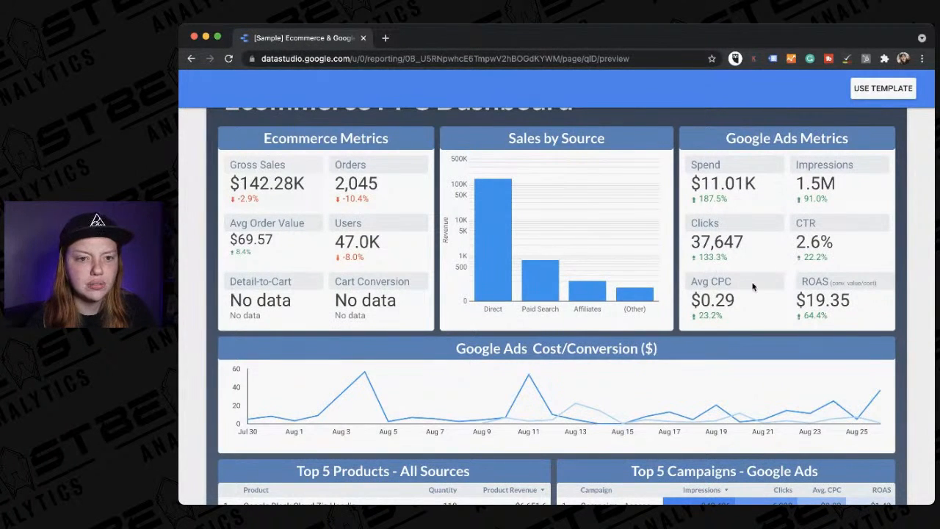
pyautogui.scroll(-3, 749, 308)
pyautogui.moveTo(348, 313)
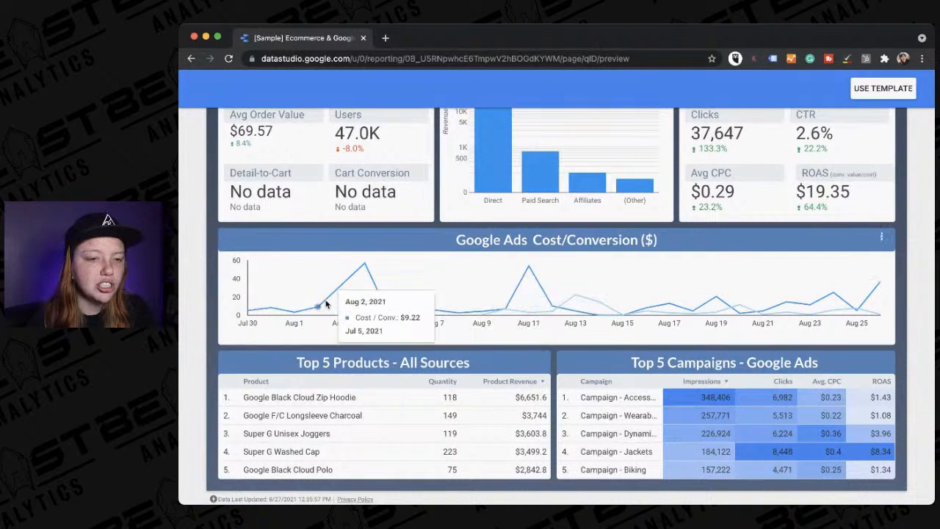
pyautogui.scroll(-1, 751, 332)
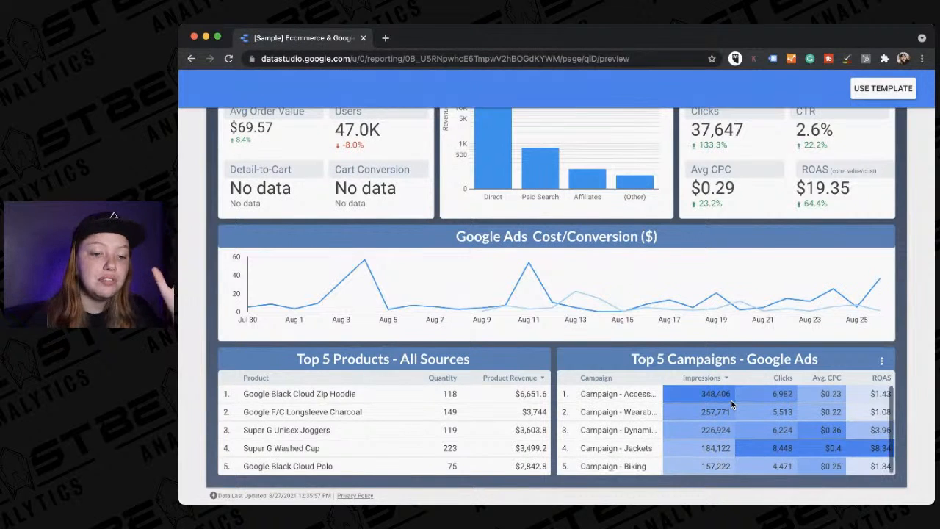
pyautogui.scroll(3, 724, 287)
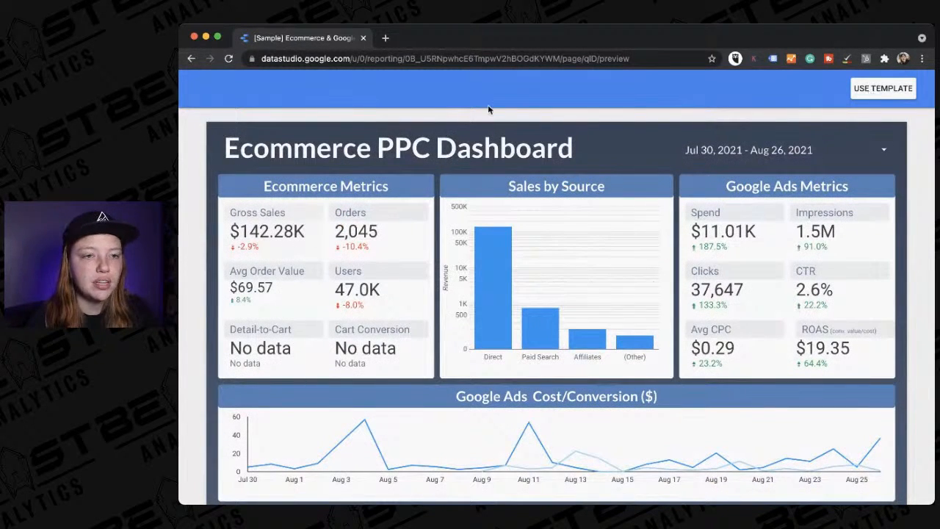
pyautogui.click(190, 59)
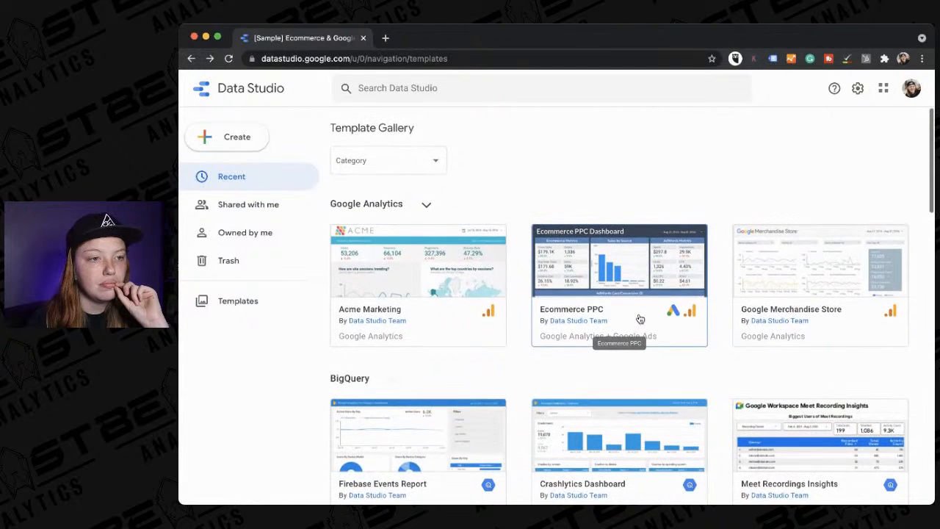
# - Preview the Google Merchandise Store template from the Google Analytics section and return to the Template Gallery
pyautogui.scroll(-1, 640, 318)
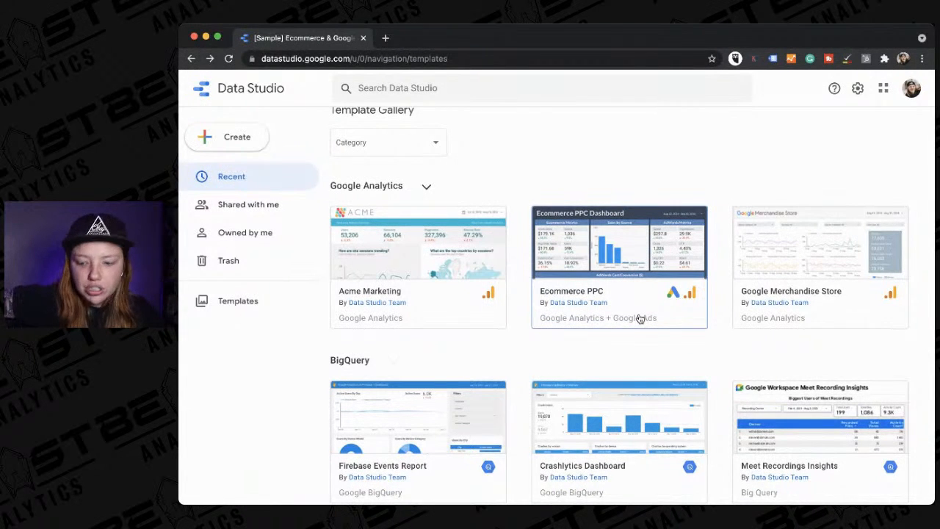
pyautogui.scroll(-1, 657, 361)
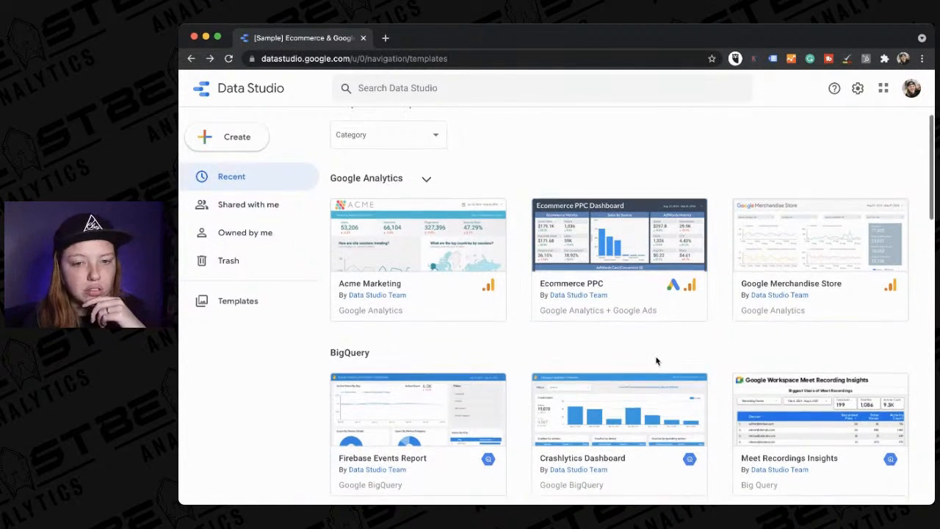
pyautogui.scroll(-2, 657, 361)
pyautogui.click(788, 204)
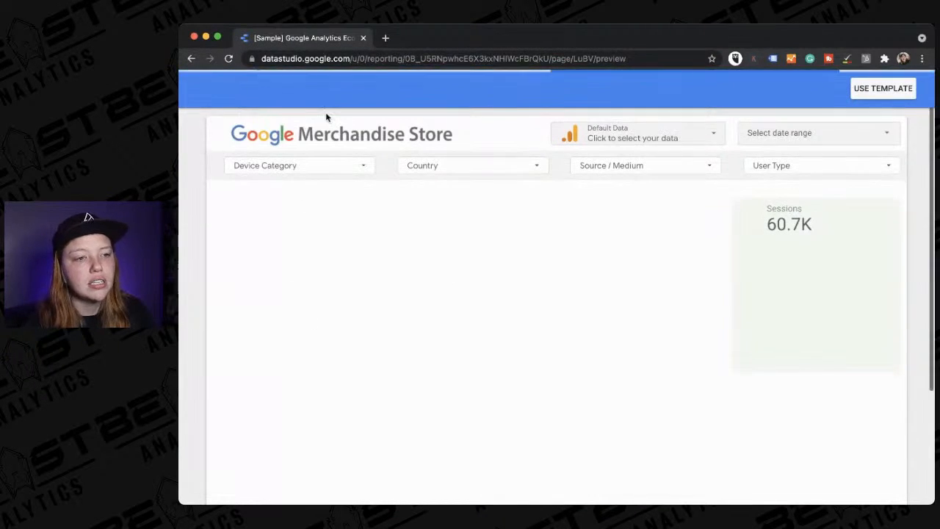
pyautogui.click(193, 59)
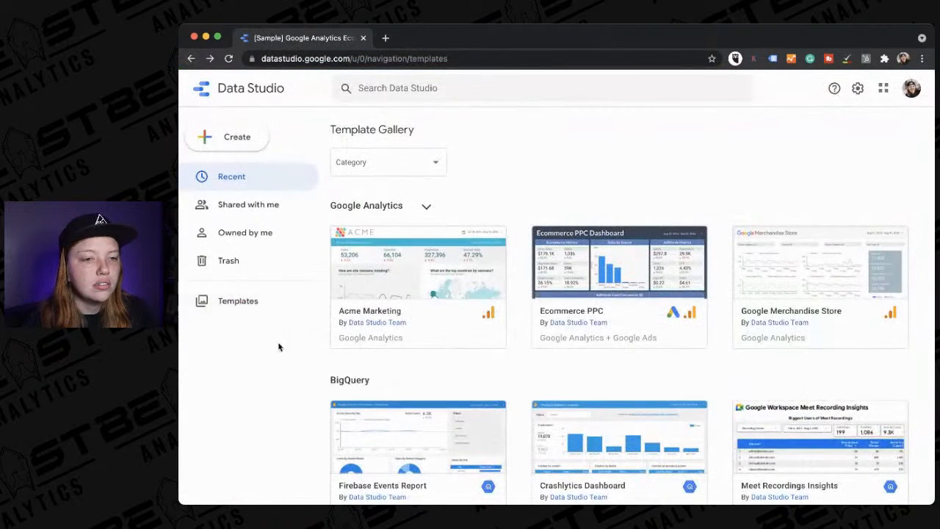
# - Preview the Ecommerce PPC template again and view its date range picker, closing it without changing the dates
pyautogui.scroll(-2, 434, 366)
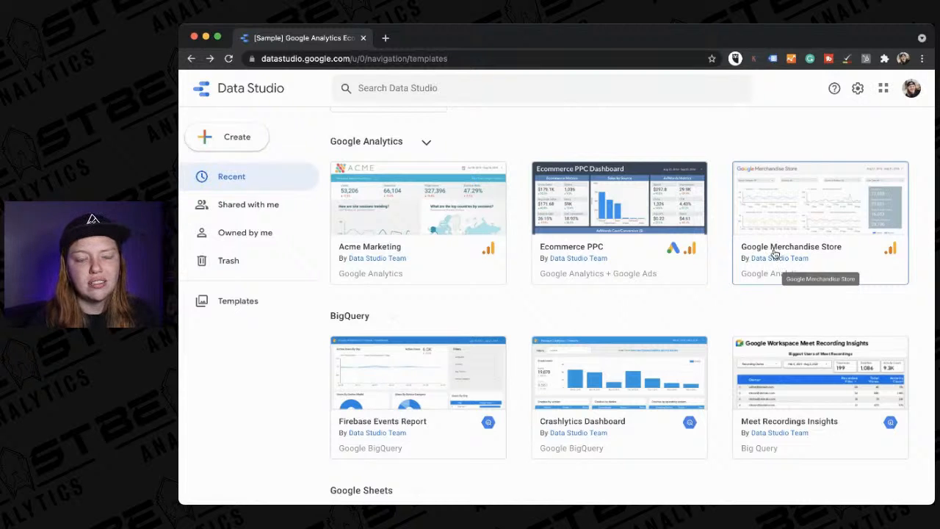
pyautogui.click(696, 222)
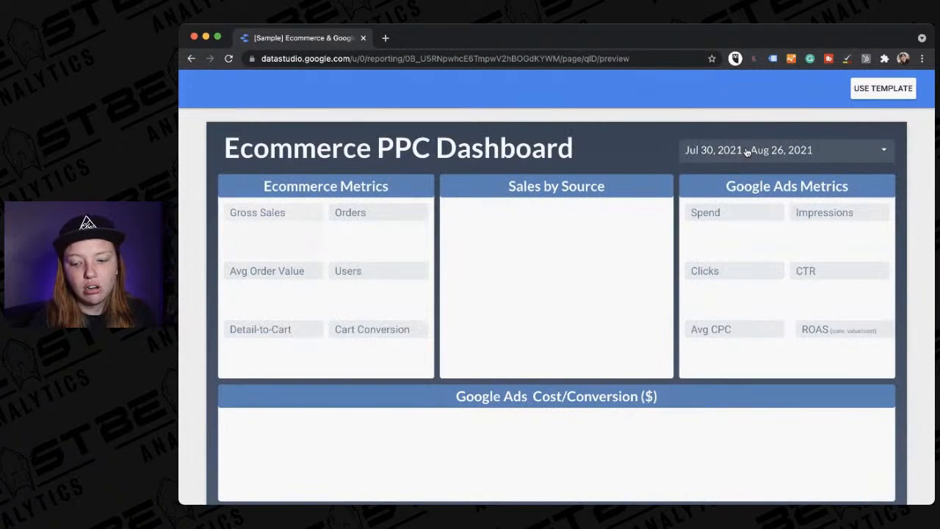
pyautogui.click(747, 152)
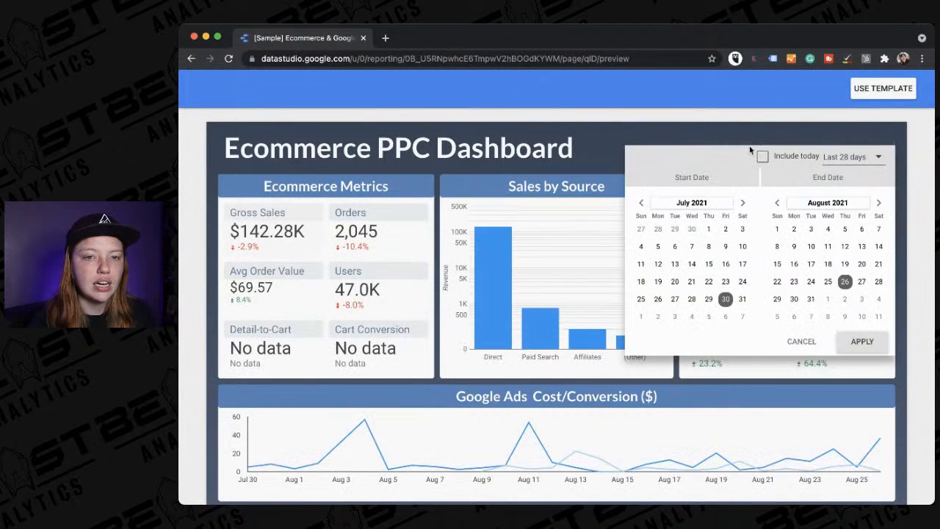
pyautogui.click(895, 139)
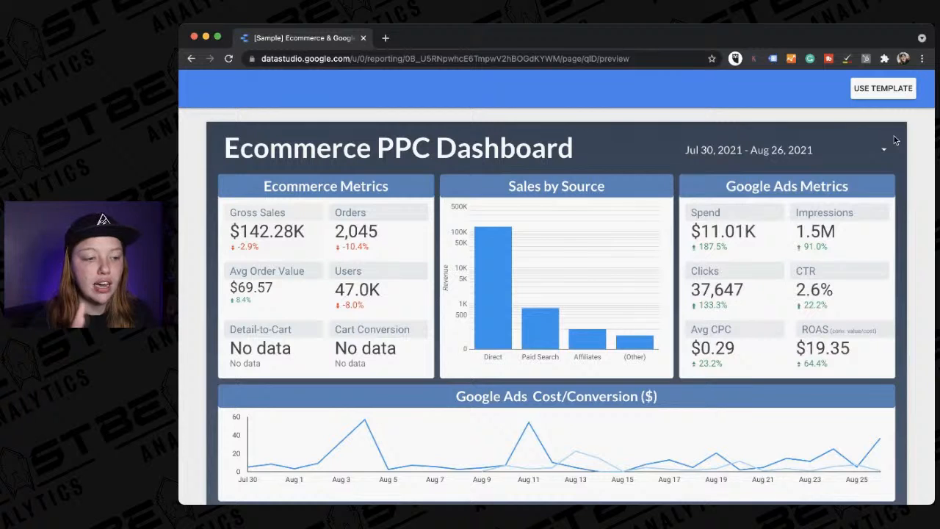
# - Review the Ecommerce PPC dashboard from its metrics down to the top products and campaigns tables, and go back to the gallery
pyautogui.scroll(-5, 712, 250)
pyautogui.scroll(-1, 712, 249)
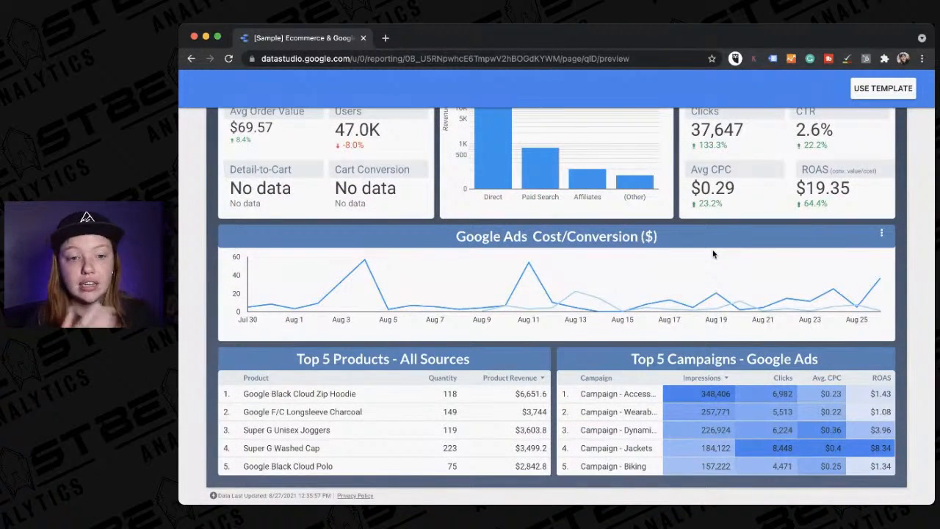
pyautogui.scroll(5, 713, 253)
pyautogui.scroll(-5, 713, 252)
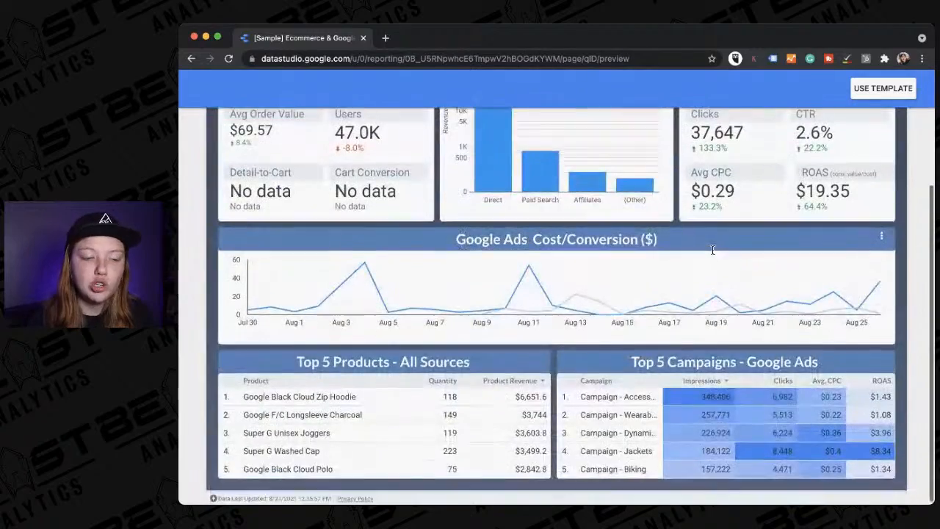
pyautogui.scroll(4, 712, 251)
pyautogui.scroll(-4, 712, 250)
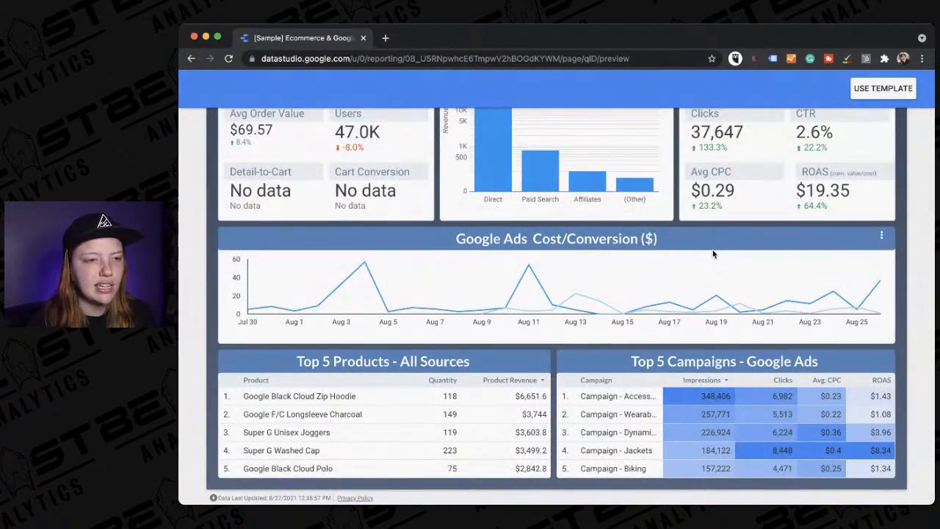
pyautogui.click(190, 58)
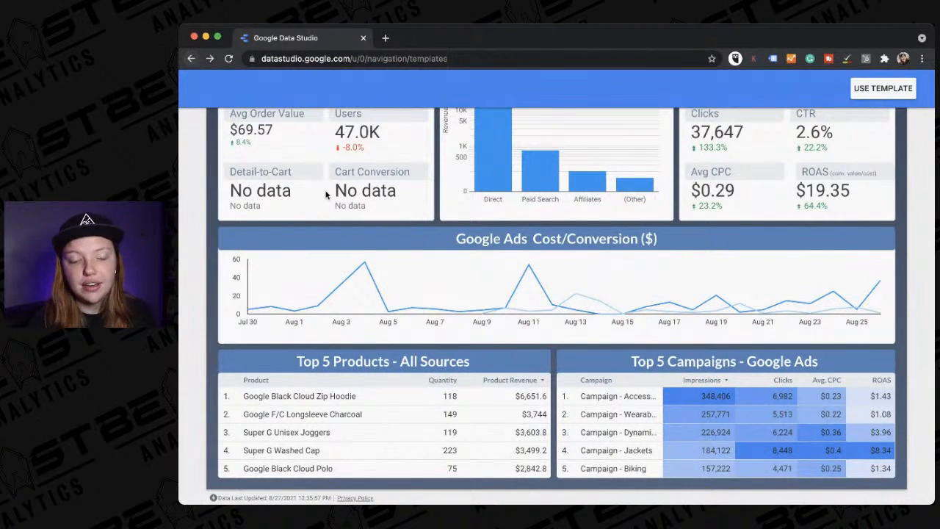
# - Browse the gallery's BigQuery, Google Sheets, YouTube Analytics, Google Ads, Search Console and Display & Video 360 templates
pyautogui.scroll(-2, 438, 175)
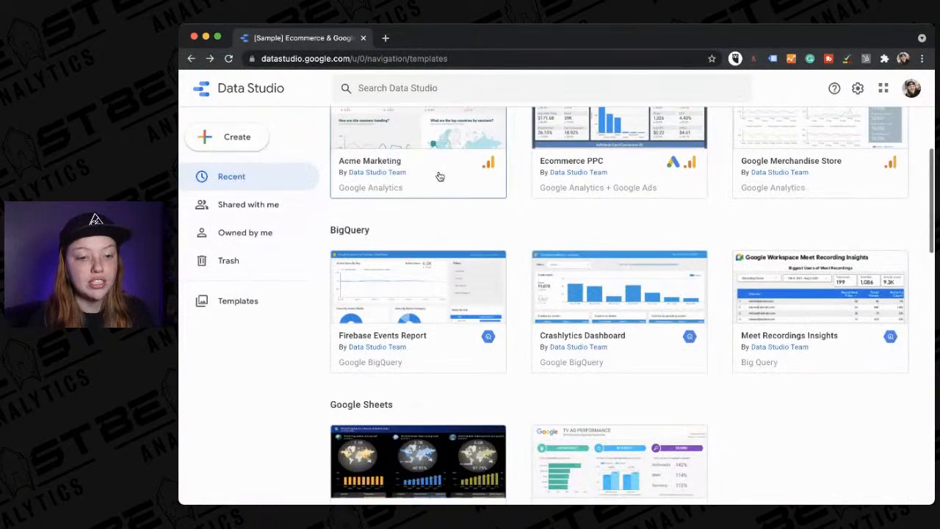
pyautogui.scroll(-2, 438, 177)
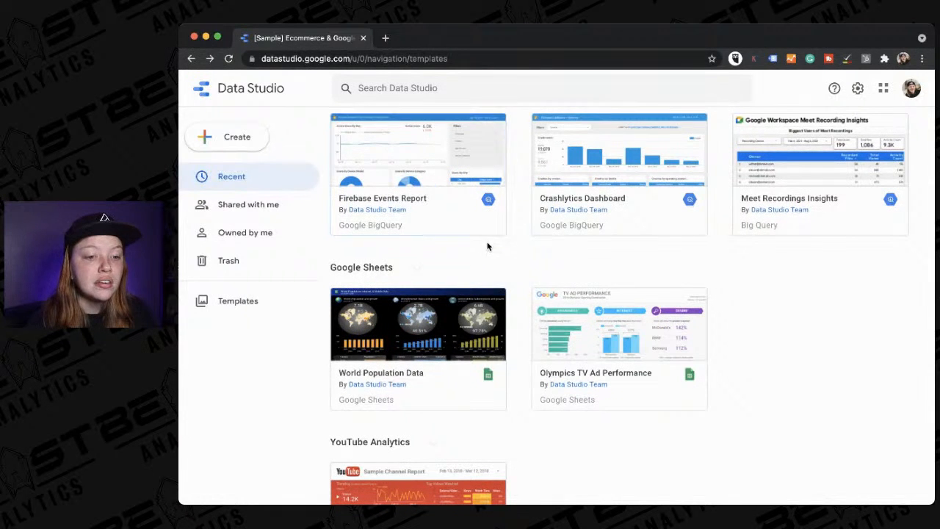
pyautogui.scroll(-2, 488, 241)
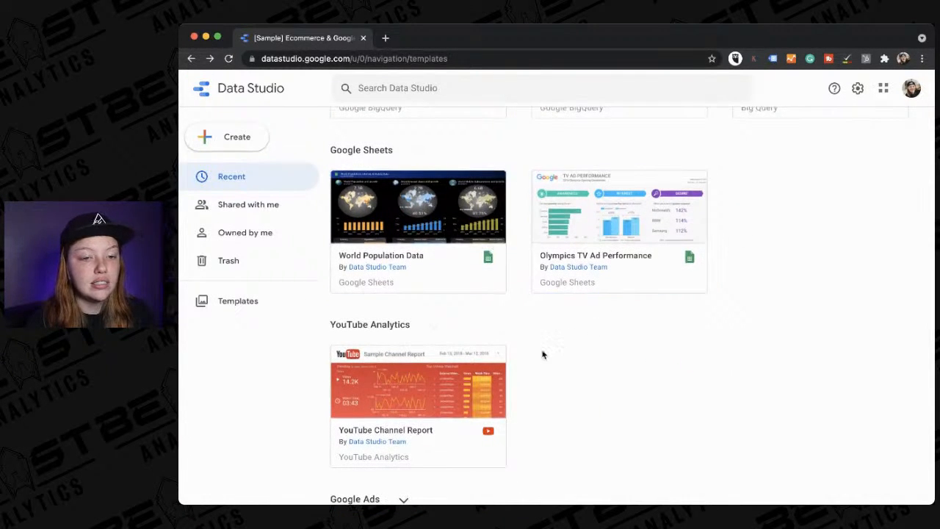
pyautogui.scroll(-4, 541, 353)
pyautogui.scroll(-5, 542, 354)
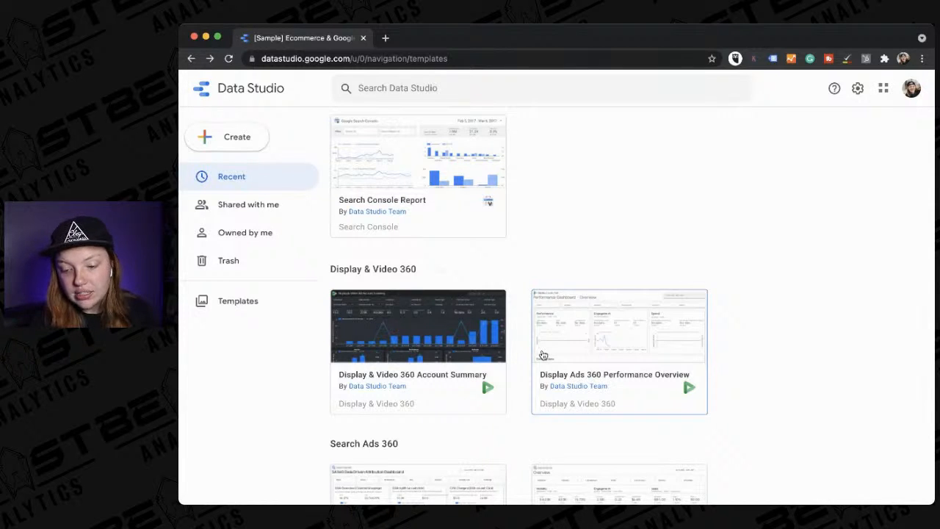
# - Enter the creator's YouTube channel address in a new browser tab without loading it, and select the whole address
pyautogui.click(385, 37)
pyautogui.write('youtube')
pyautogui.press('BackSpace')
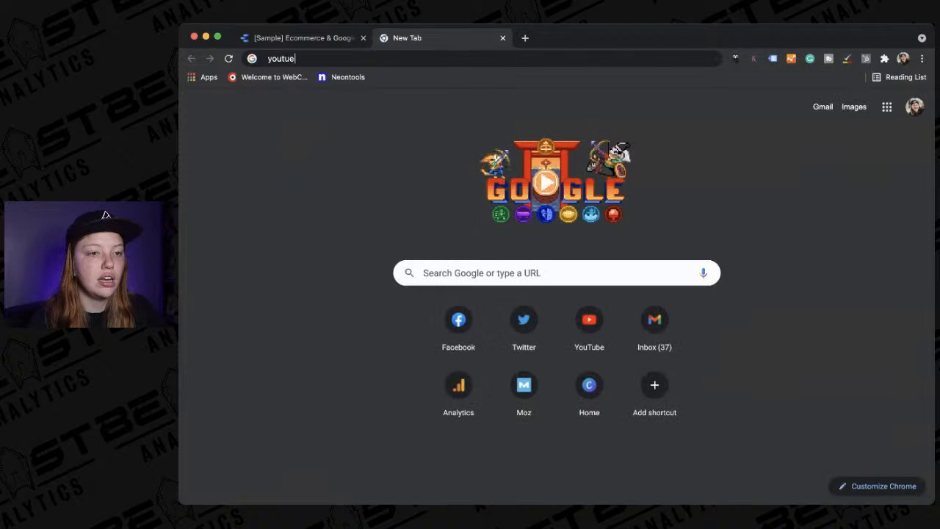
pyautogui.press('BackSpace')
pyautogui.write('be')
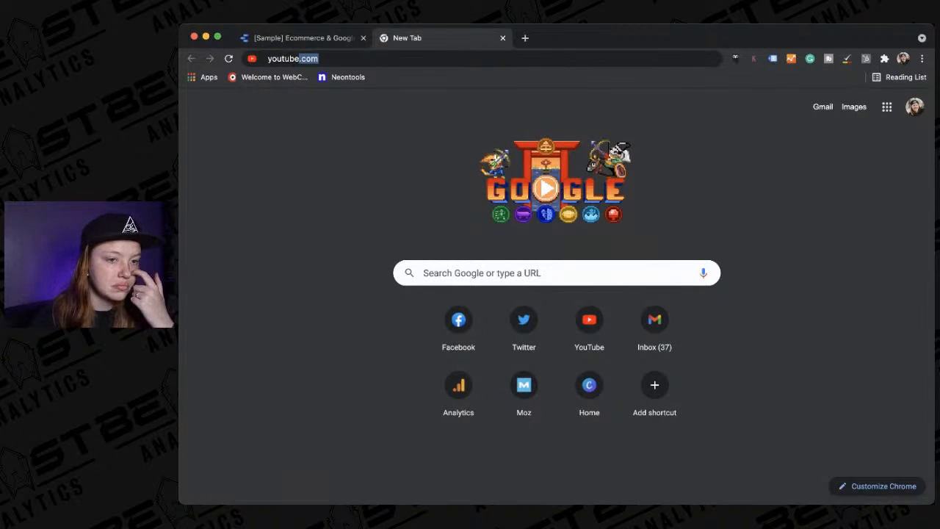
pyautogui.press('Down')
pyautogui.press('Down')
pyautogui.press('Down')
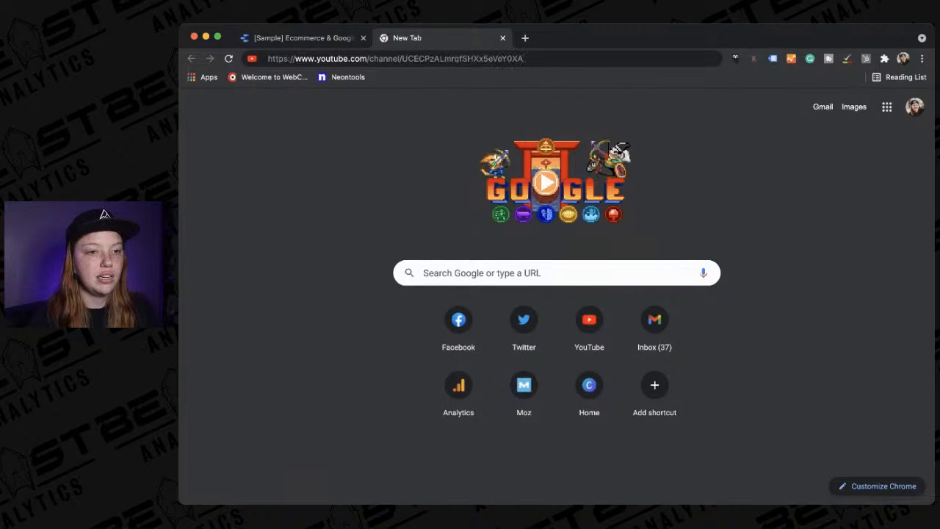
pyautogui.press('Down')
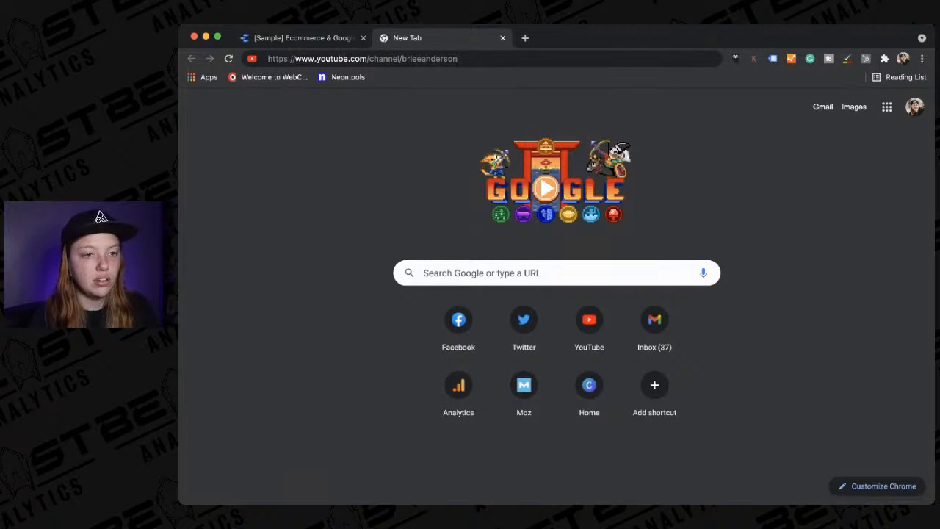
pyautogui.press('super+a')
pyautogui.press('super+Tab')
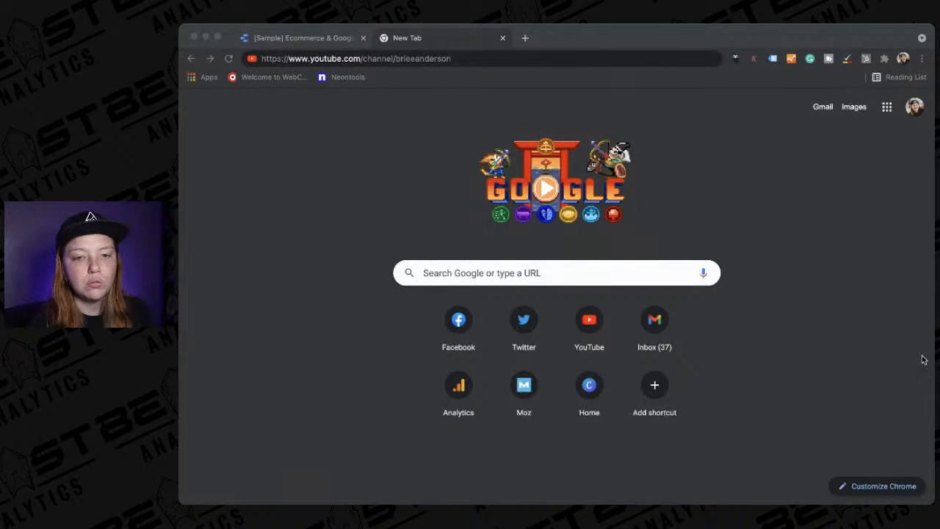
pyautogui.press('super+Tab')
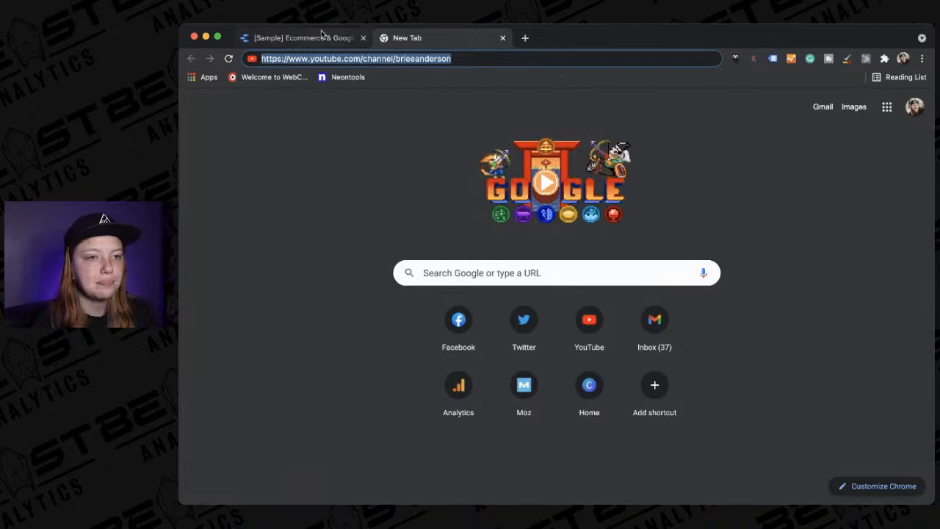
# - Return to the Data Studio tab and look over the template categories from Search Ads 360 back up to Google Analytics
pyautogui.click(317, 41)
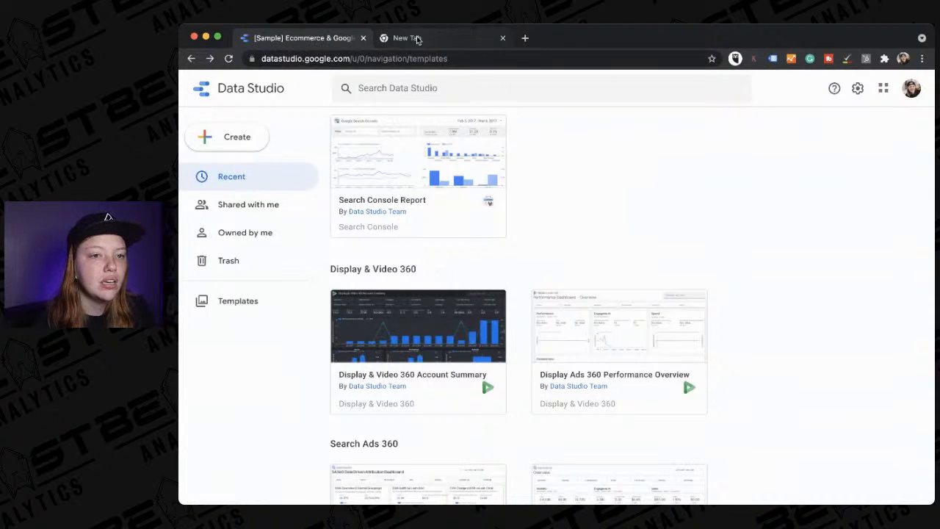
pyautogui.scroll(-3, 527, 242)
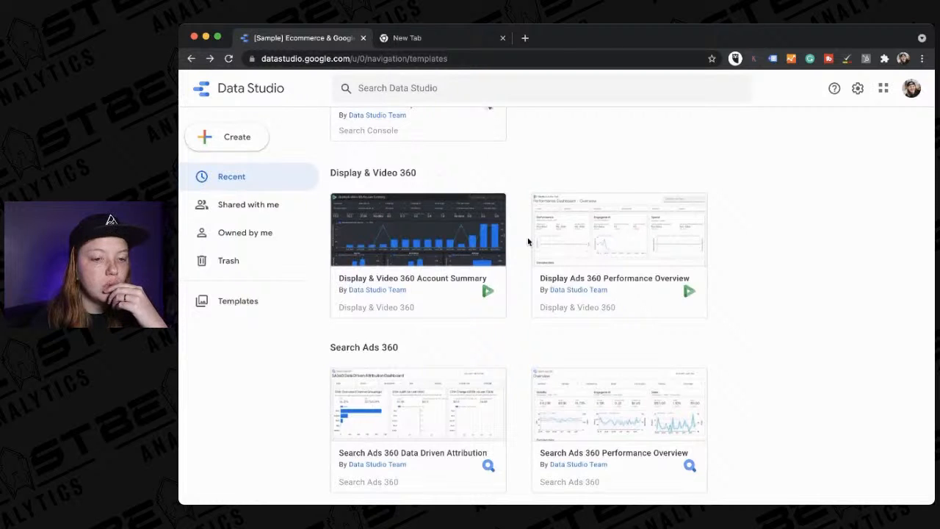
pyautogui.scroll(4, 527, 241)
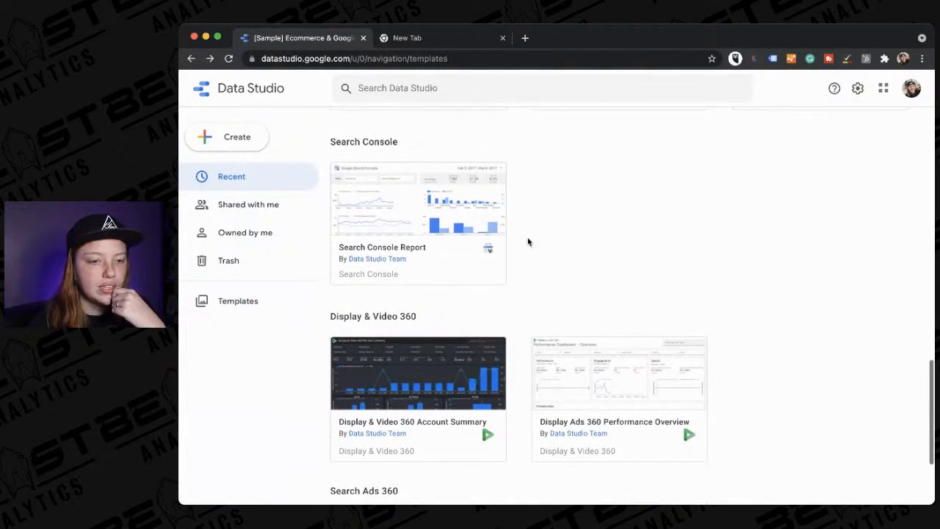
pyautogui.scroll(3, 527, 241)
pyautogui.scroll(2, 527, 242)
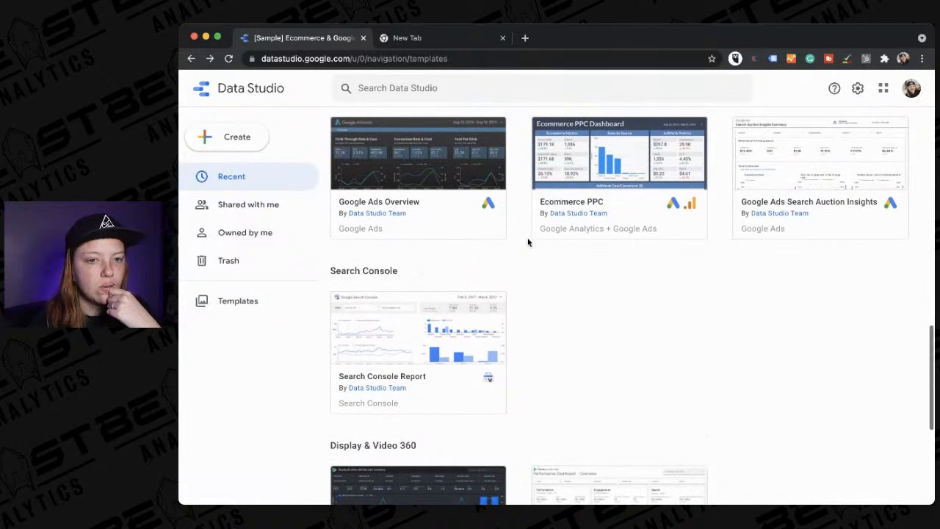
pyautogui.scroll(1, 527, 242)
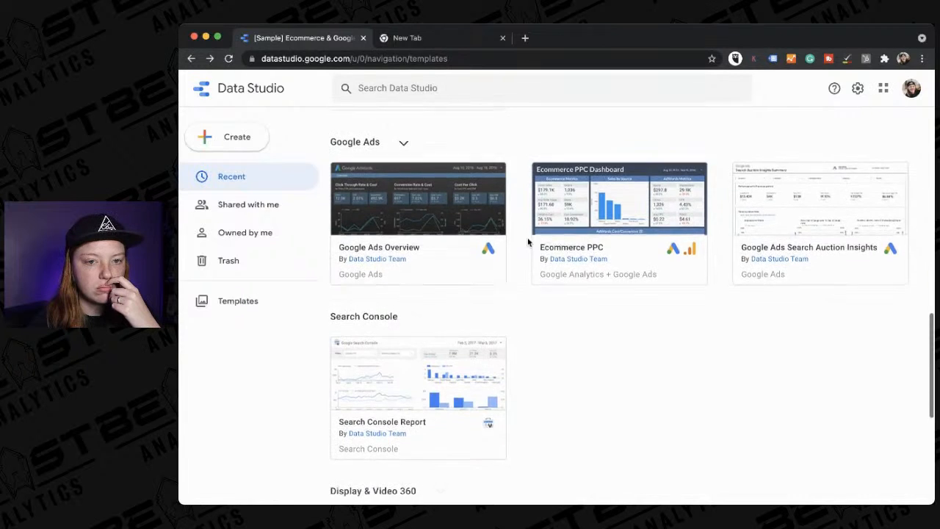
pyautogui.scroll(15, 527, 242)
pyautogui.scroll(3, 527, 242)
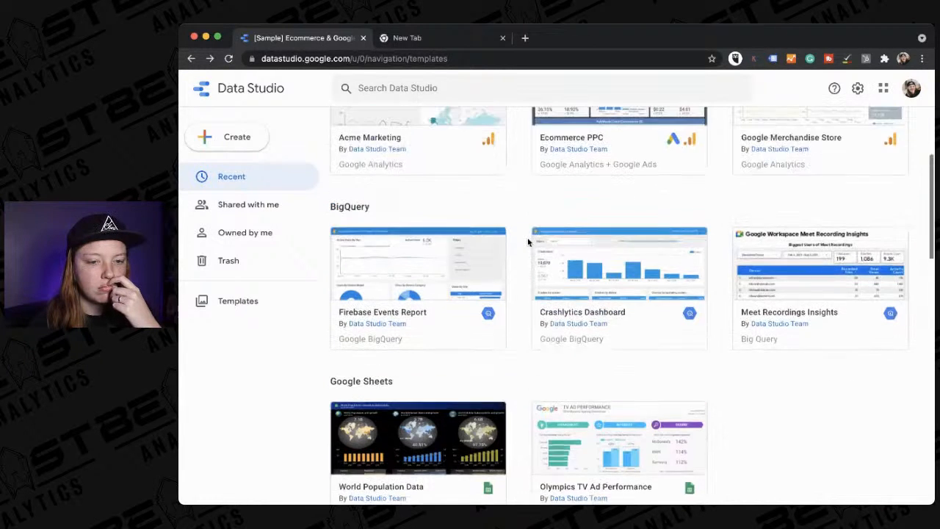
# - Leave the template gallery for the recent reports, look at the Tutorial Report, and return to the report list
pyautogui.scroll(3, 527, 242)
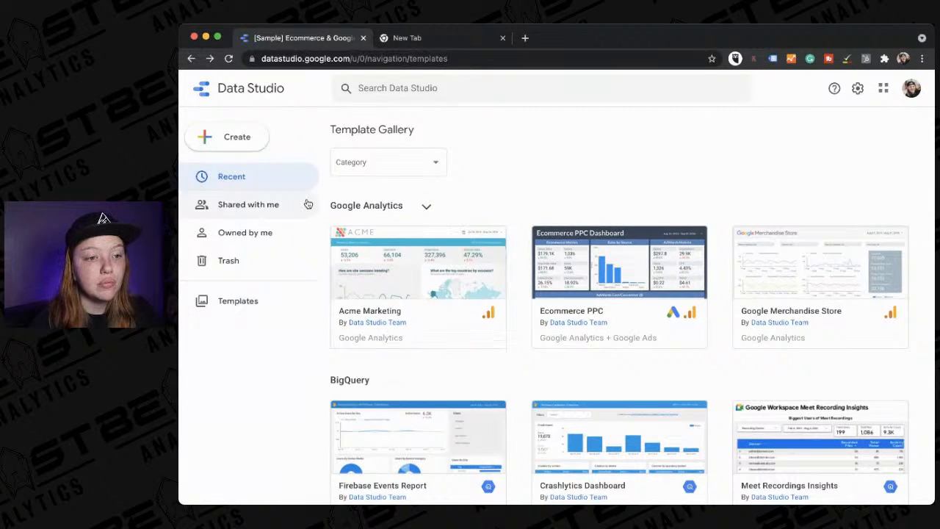
pyautogui.click(252, 189)
pyautogui.scroll(-1, 573, 250)
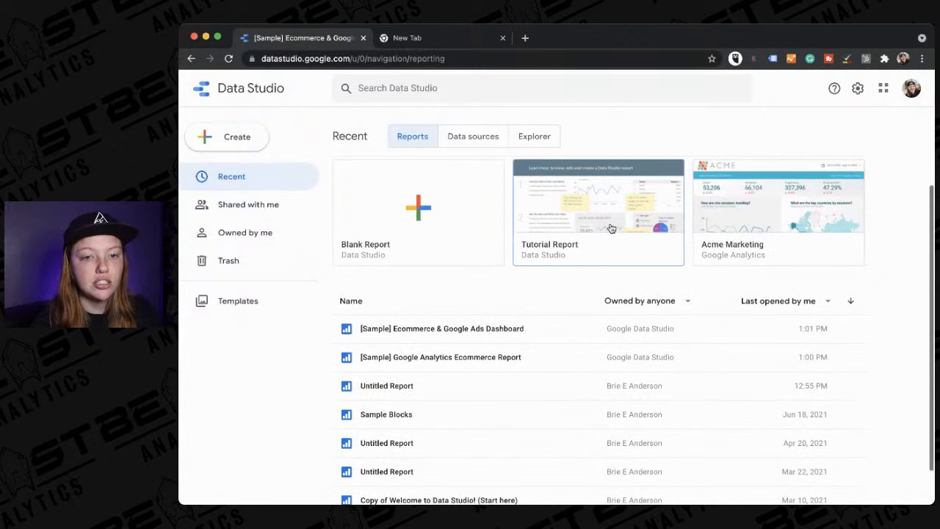
pyautogui.click(611, 228)
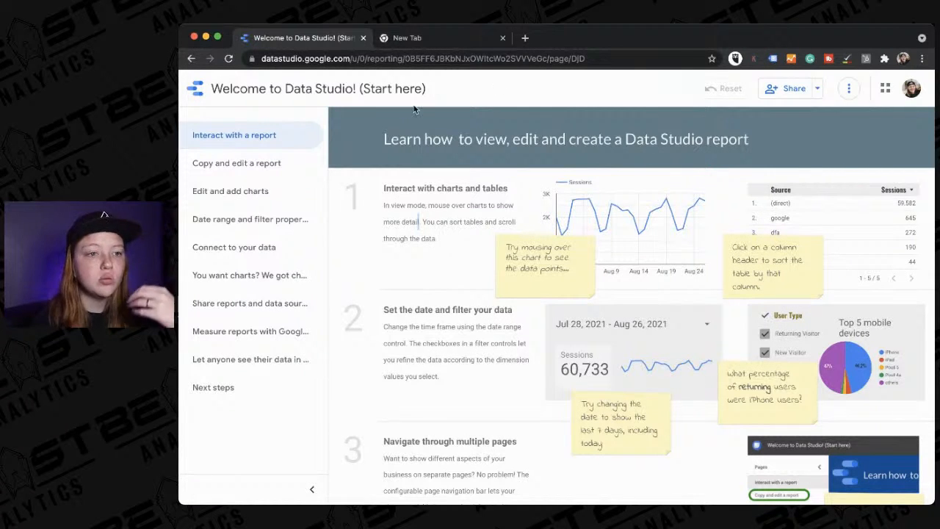
pyautogui.click(191, 58)
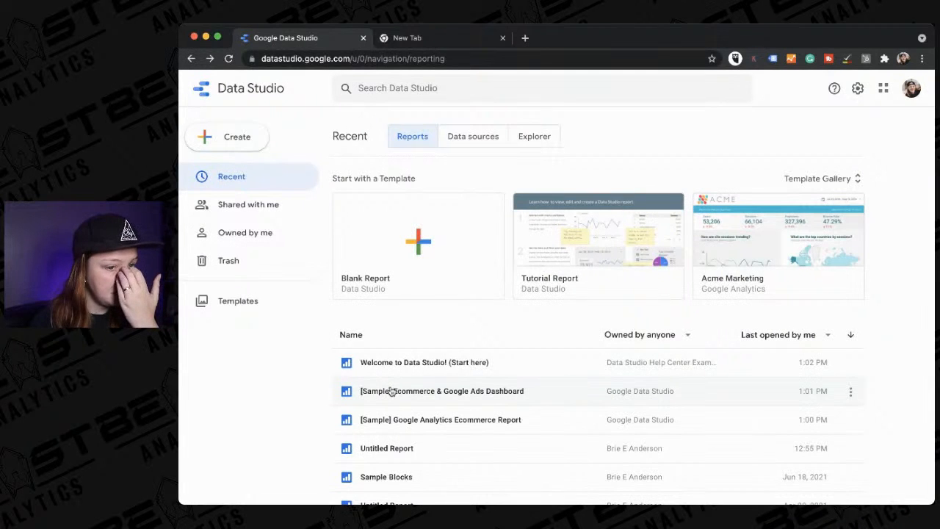
# - Open the untitled report with the landing/exit page table and bring up its email delivery scheduling options
pyautogui.click(392, 448)
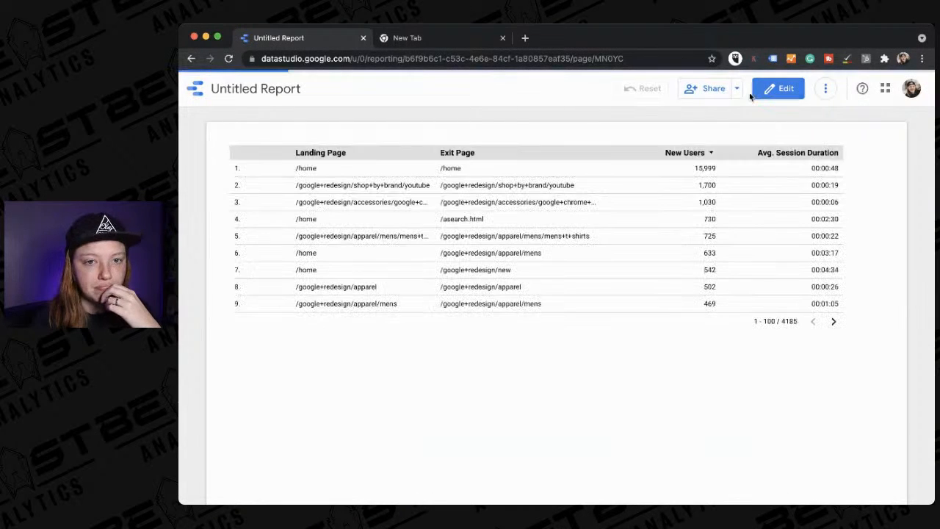
pyautogui.click(737, 88)
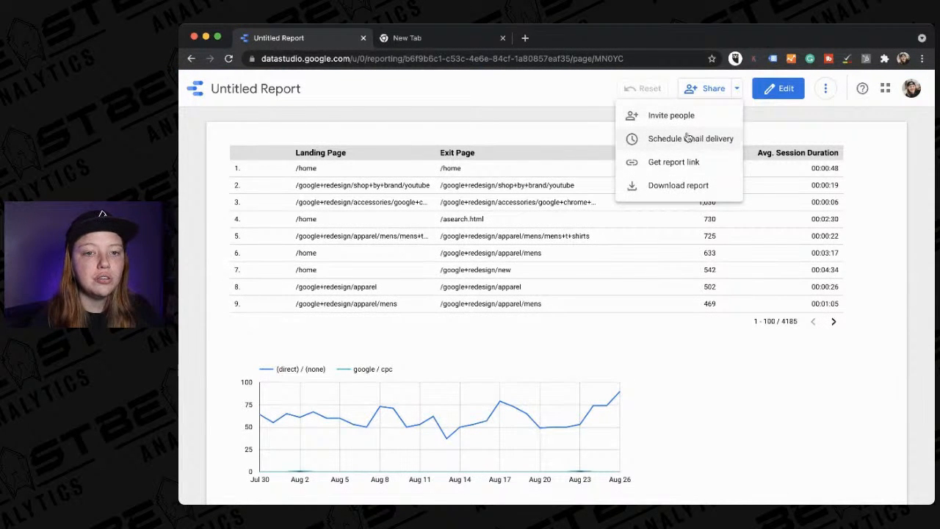
pyautogui.click(735, 89)
pyautogui.click(736, 90)
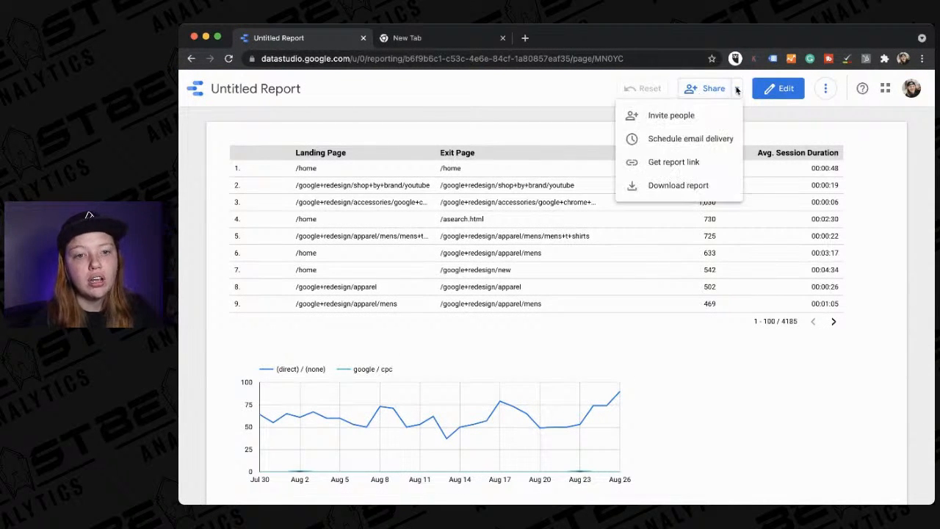
pyautogui.click(722, 139)
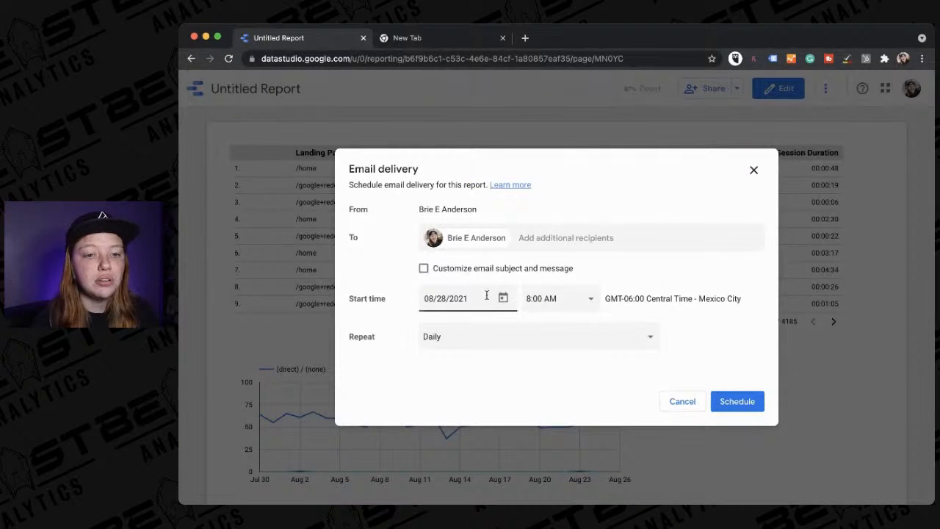
# - Review the email delivery's repeat, recipient and custom subject and message options, and close the dialog without scheduling
pyautogui.click(518, 339)
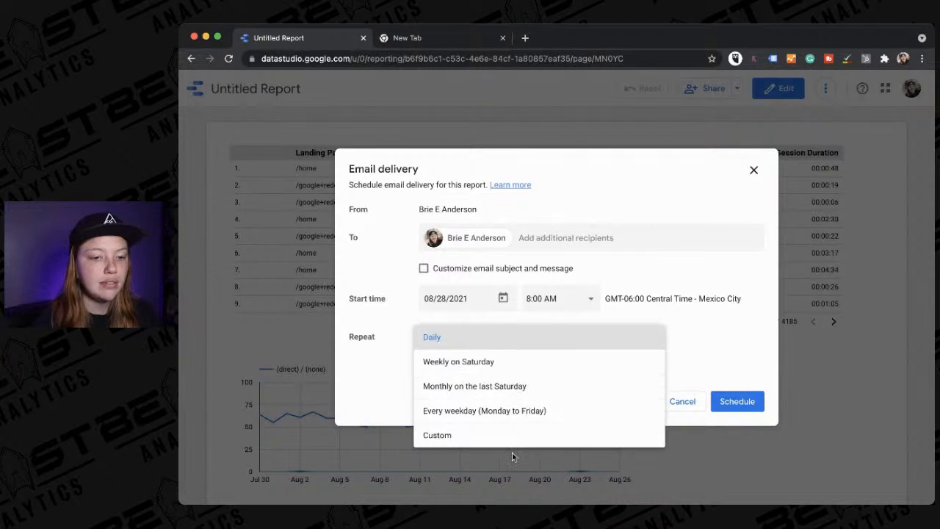
pyautogui.click(712, 358)
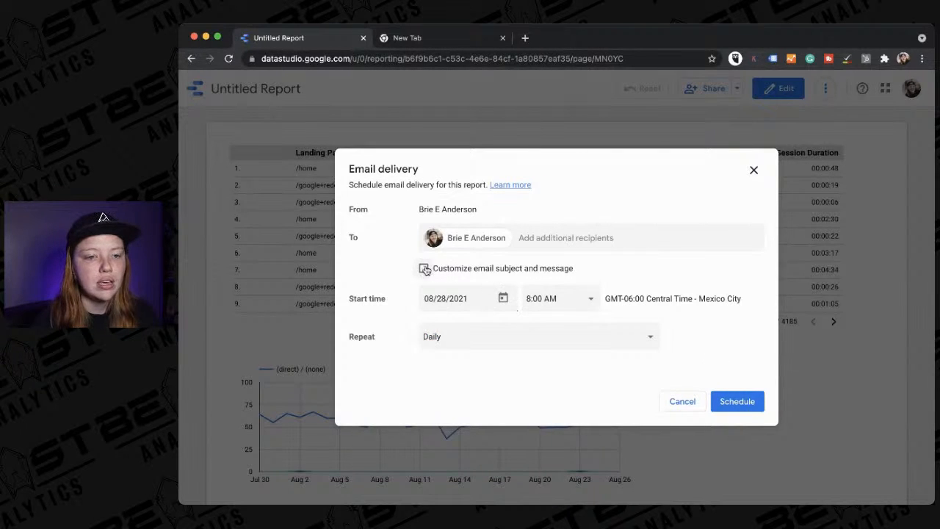
pyautogui.click(537, 238)
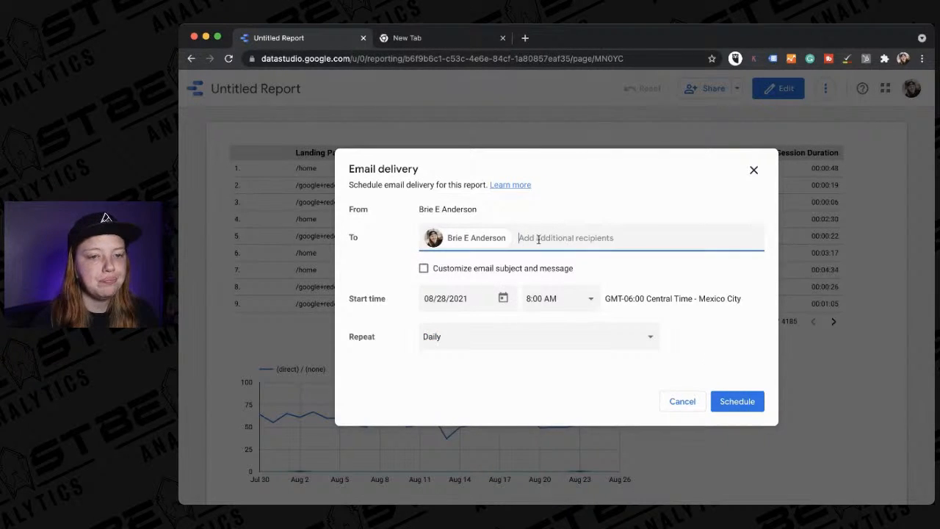
pyautogui.click(424, 269)
pyautogui.click(432, 247)
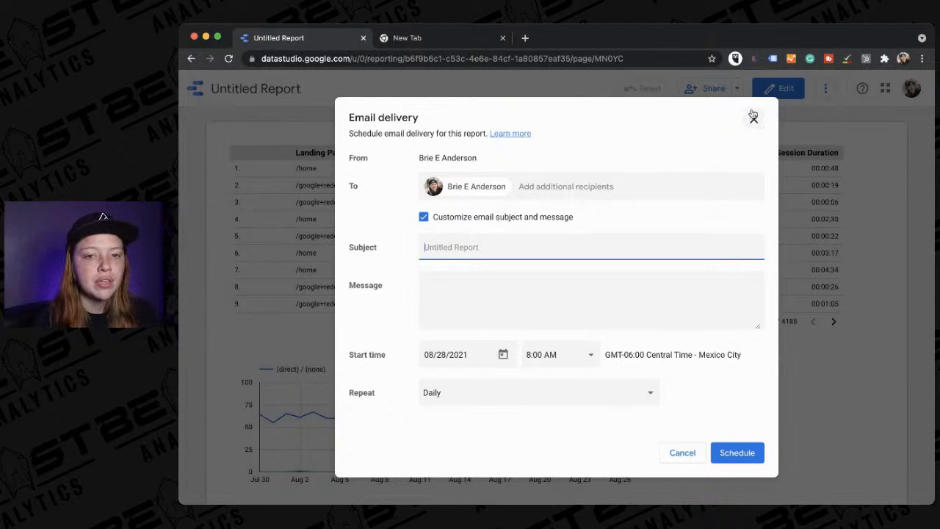
pyautogui.click(753, 116)
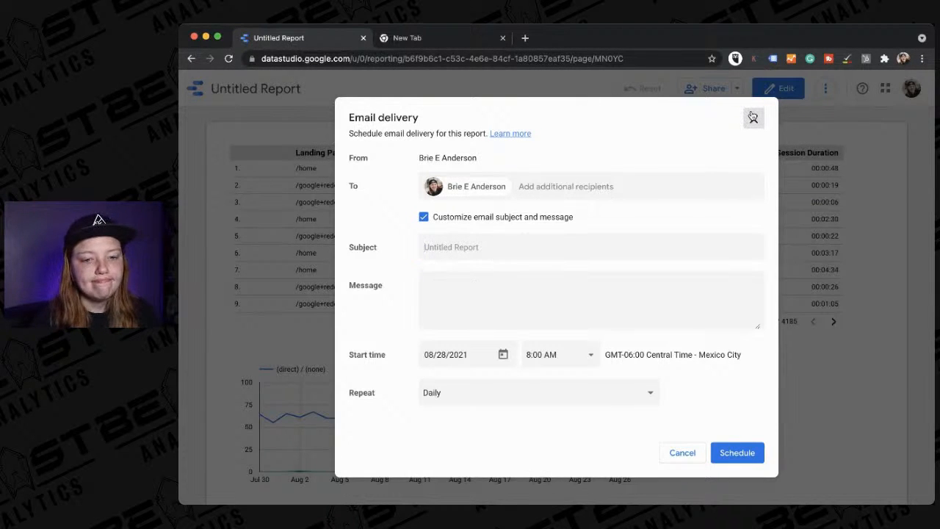
pyautogui.click(752, 116)
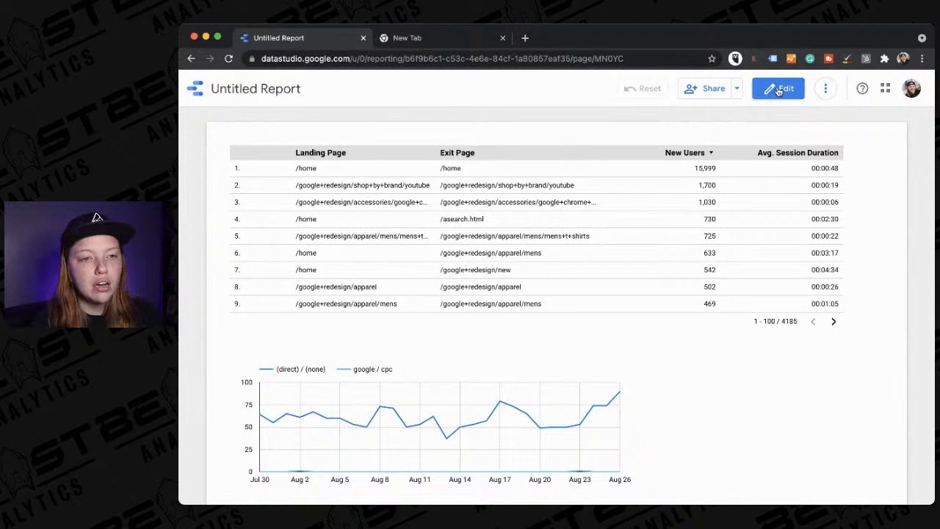
# - Close the spare browser tab and go back from the report to the Data Studio home page
pyautogui.click(503, 38)
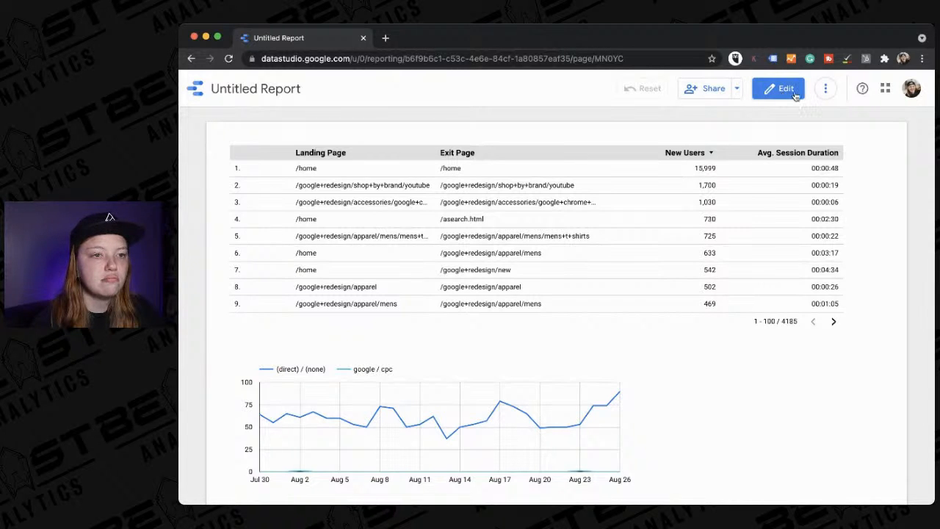
pyautogui.click(200, 90)
pyautogui.scroll(-1, 412, 384)
pyautogui.scroll(1, 412, 384)
pyautogui.click(464, 137)
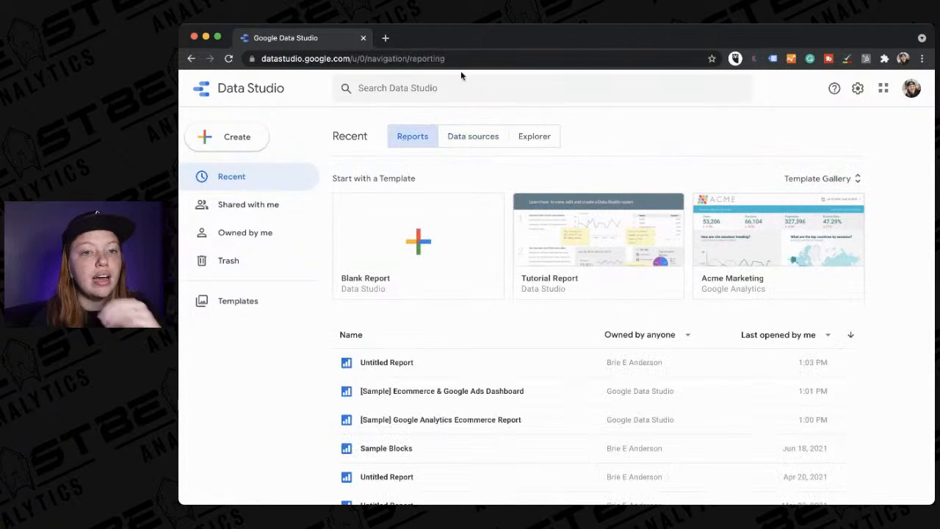
# - Load twitter.com in a new browser tab and open the account's Twitter Analytics
pyautogui.click(388, 38)
pyautogui.write('t')
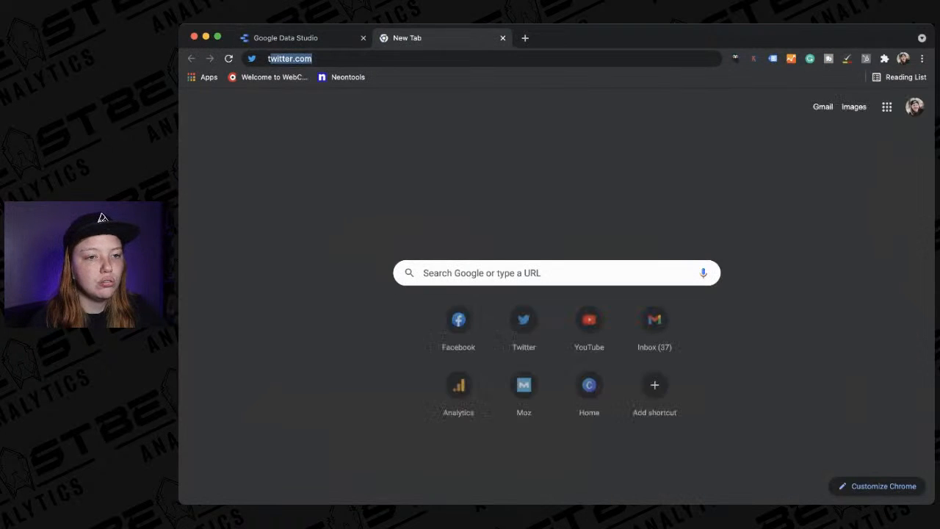
pyautogui.press('Return')
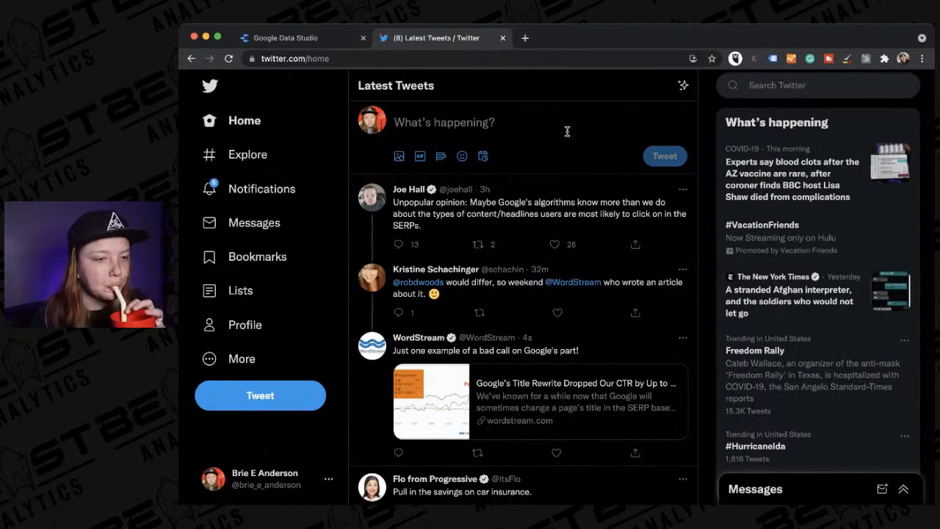
pyautogui.click(240, 359)
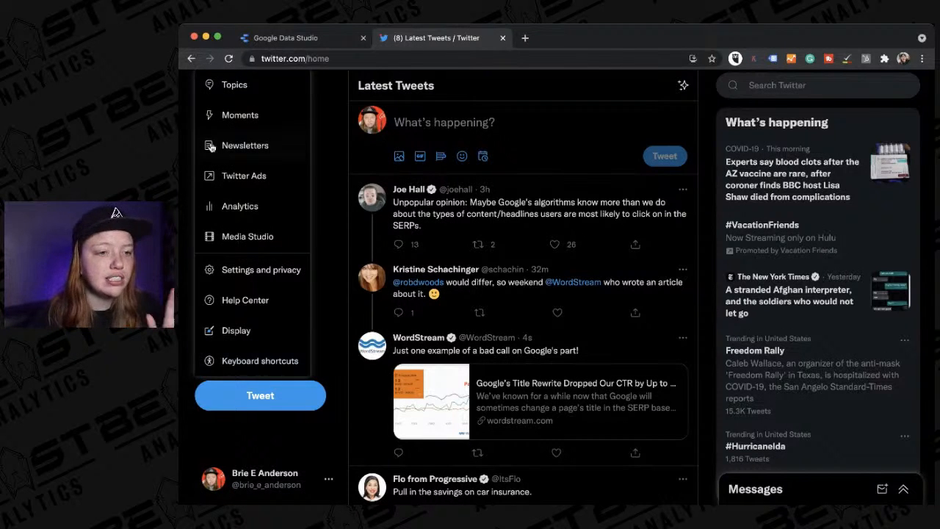
pyautogui.click(239, 206)
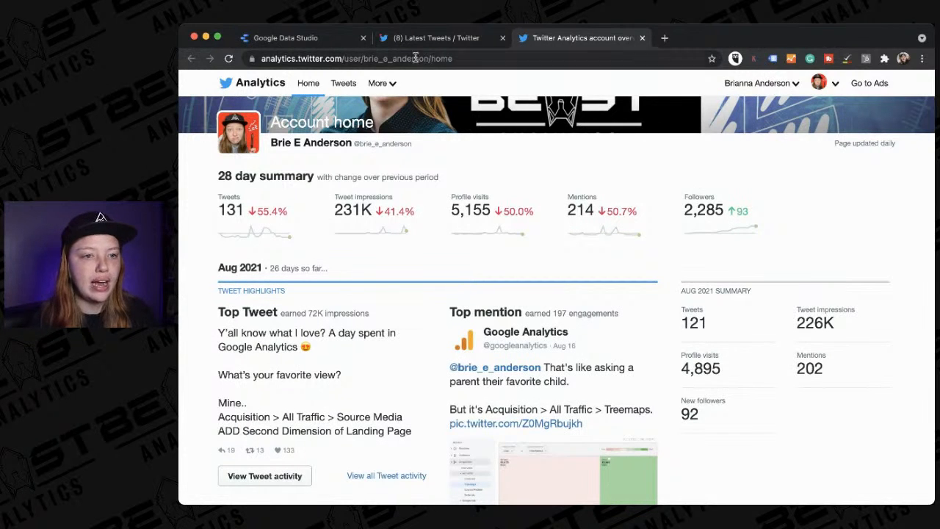
# - Show the Tweet activity for the last 28 days and export its data by day
pyautogui.click(350, 85)
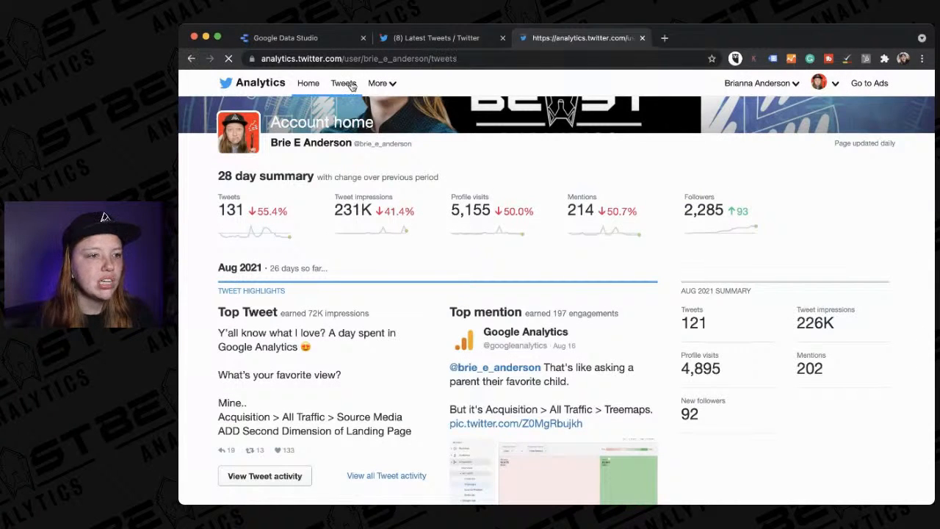
pyautogui.click(832, 127)
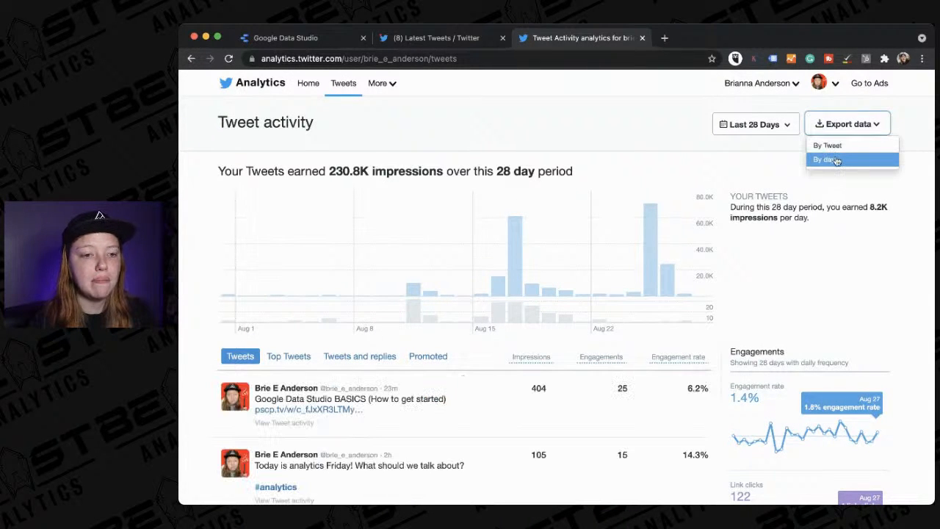
pyautogui.click(837, 161)
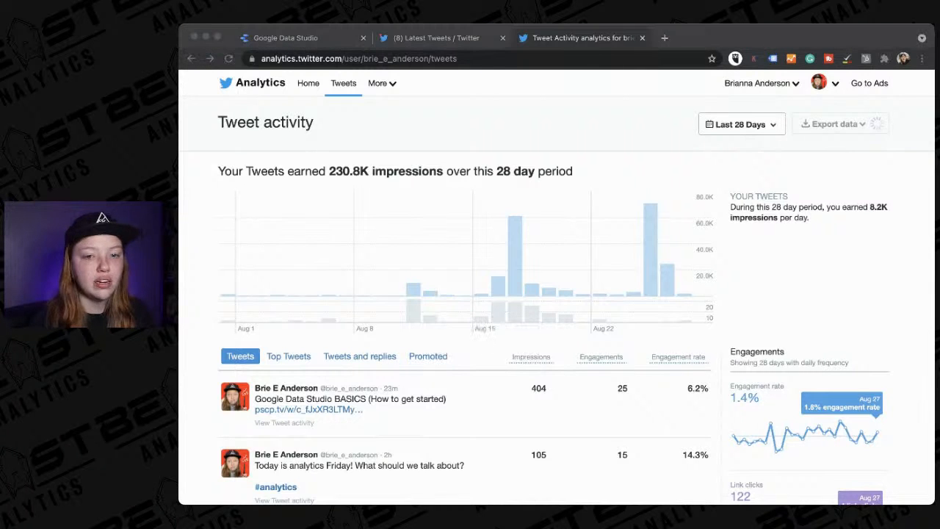
pyautogui.click(929, 381)
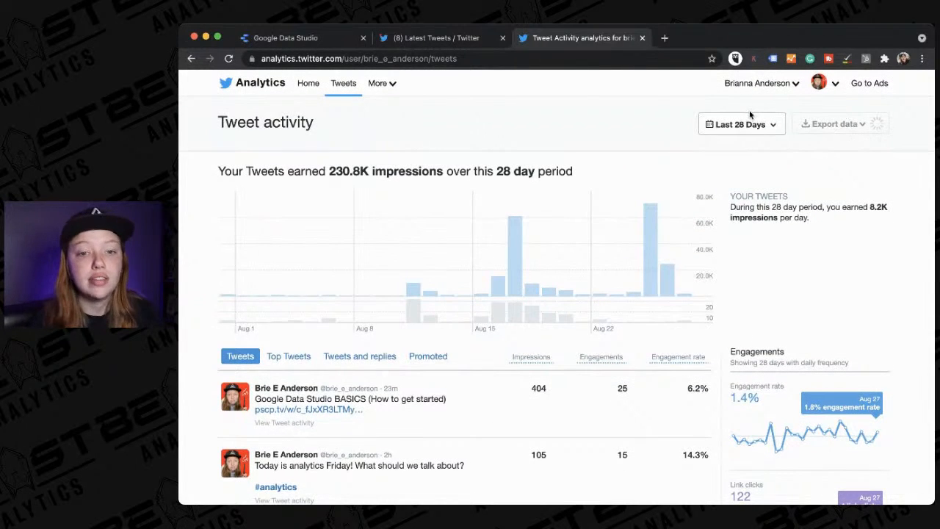
pyautogui.click(108, 217)
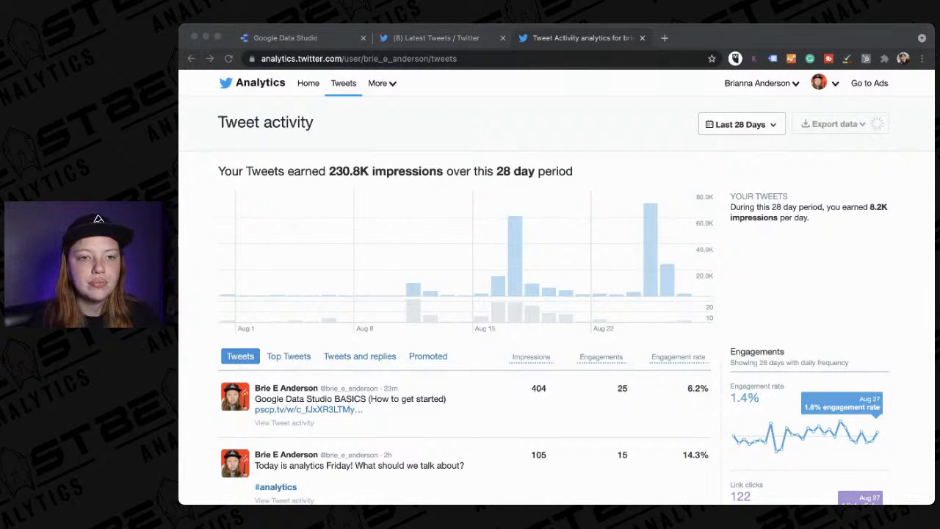
pyautogui.click(914, 140)
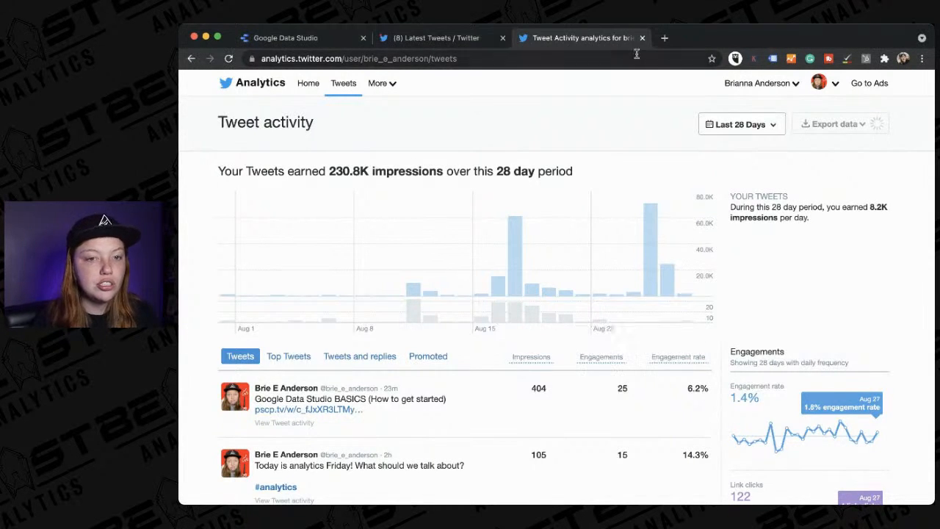
# - Load docs.google.com/spreadsheets/u/0/ in the Twitter home tab and create a blank Google Sheets spreadsheet
pyautogui.click(455, 38)
pyautogui.click(426, 58)
pyautogui.write('s.google.com/spreadsheets/u/0/')
pyautogui.press('Return')
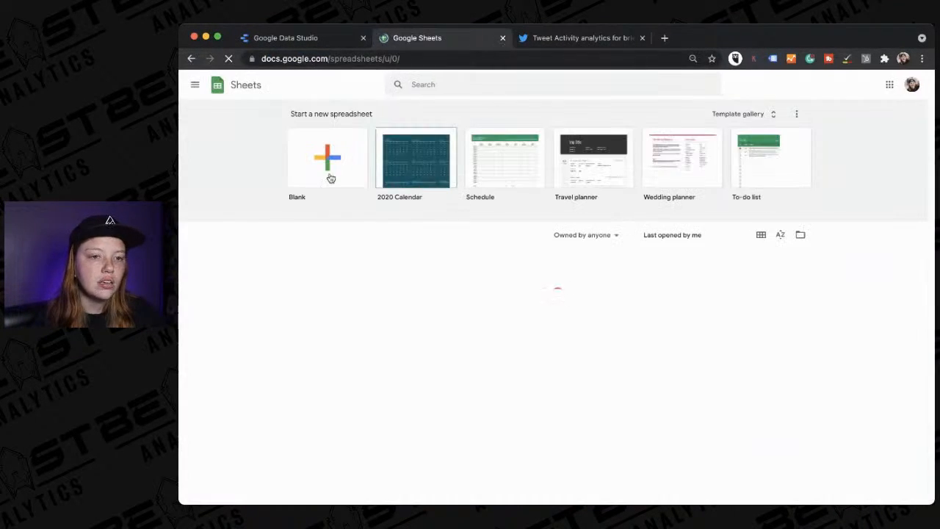
pyautogui.click(320, 163)
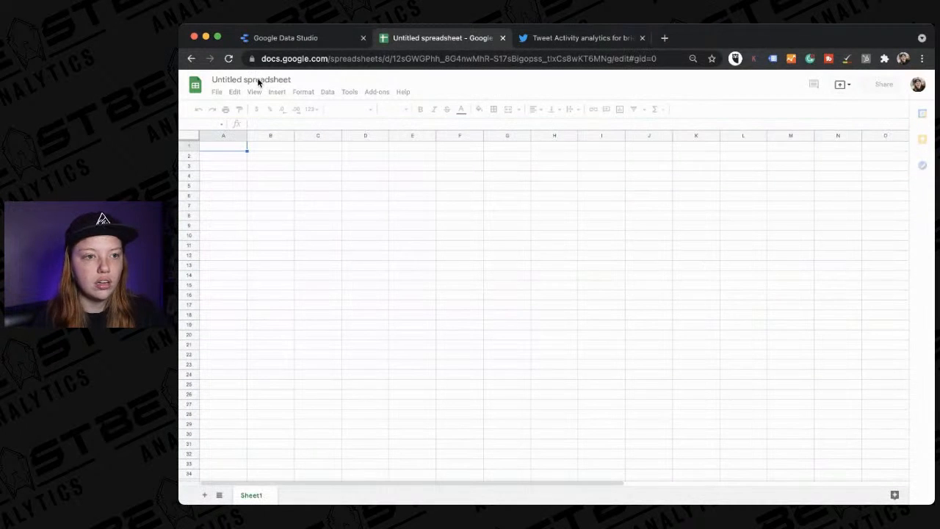
# - Name the new spreadsheet "Twitter Analytics"
pyautogui.click(258, 80)
pyautogui.press('Right')
pyautogui.write('titter')
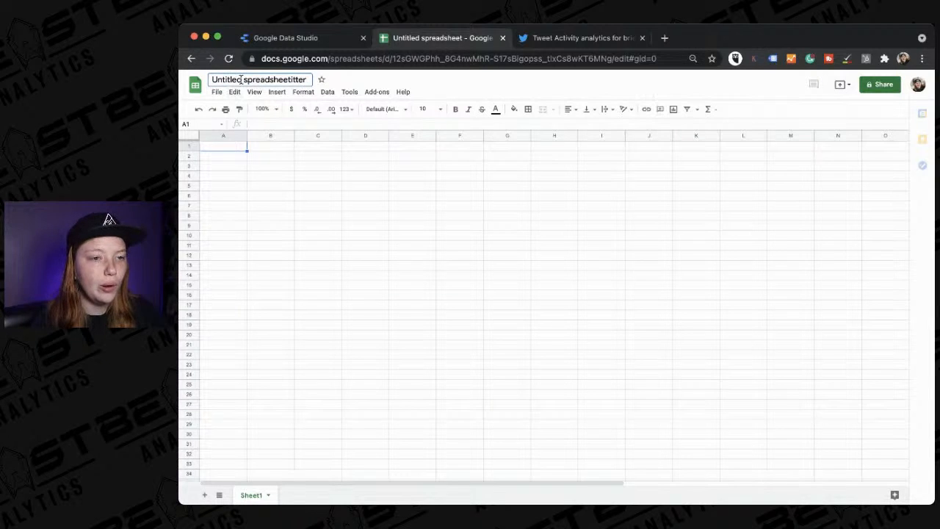
pyautogui.tripleClick(241, 79)
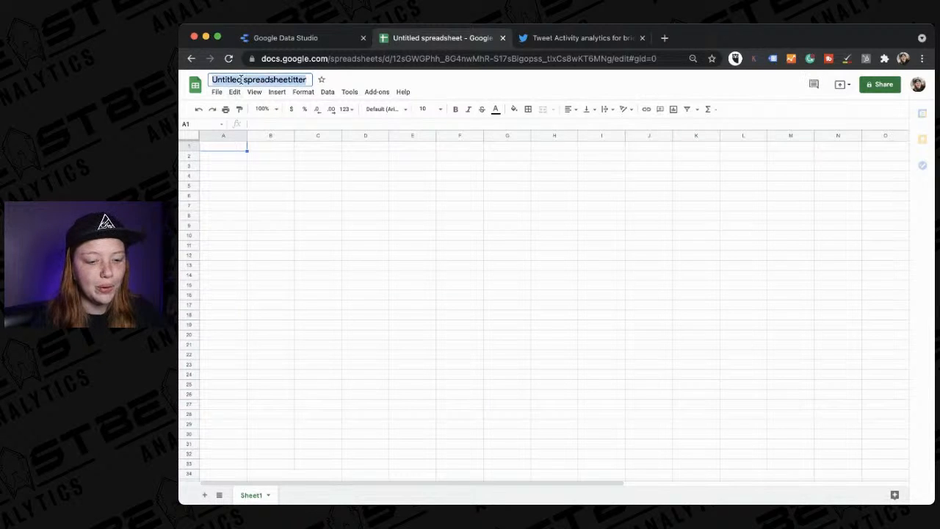
pyautogui.write('Twi')
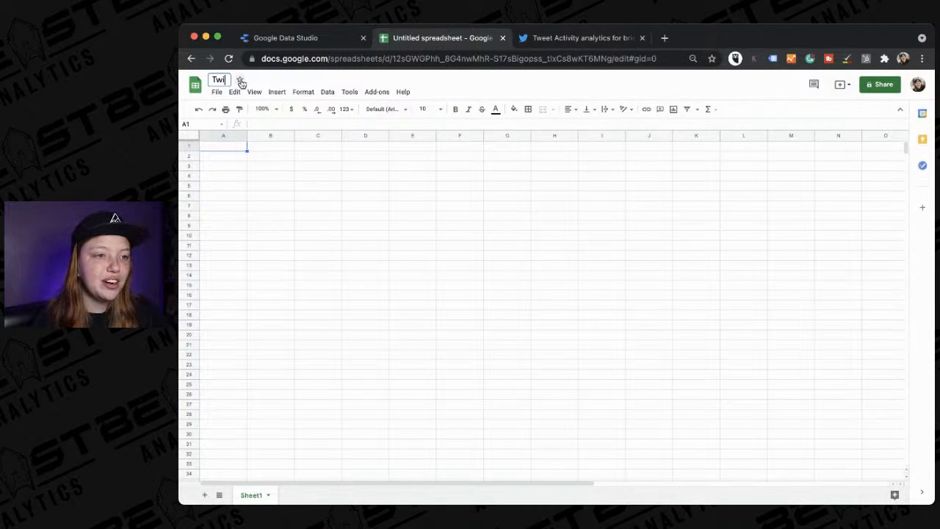
pyautogui.write('tter Analy')
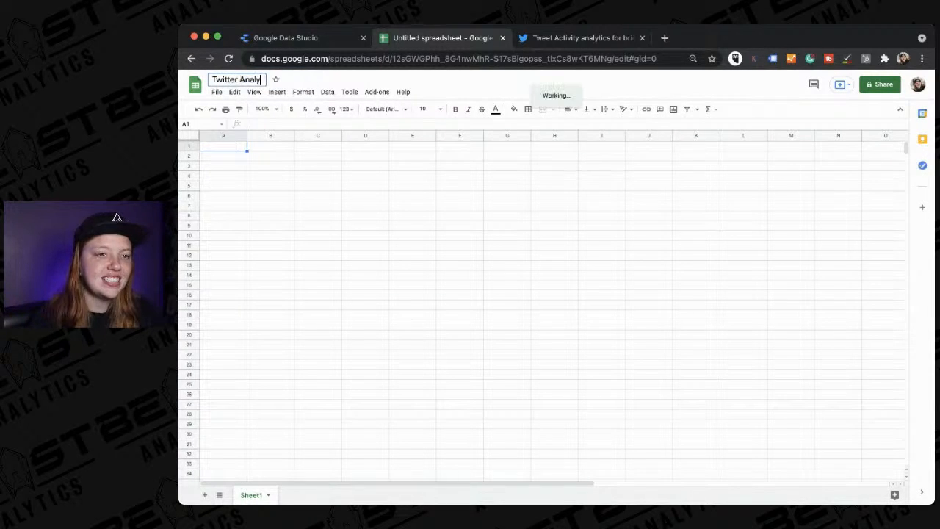
pyautogui.write('tics')
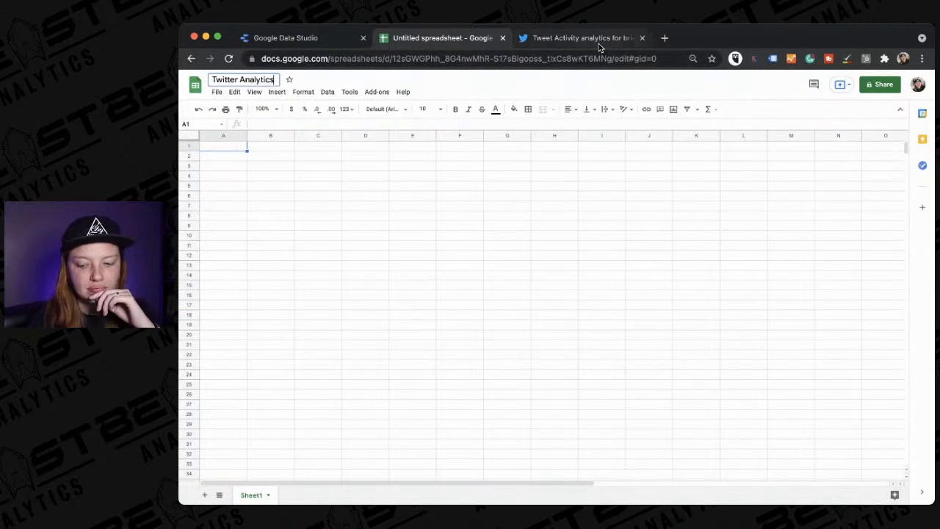
# - Return to the Tweet activity tab and look over the page while checking on the data export
pyautogui.click(599, 43)
pyautogui.scroll(-5, 716, 378)
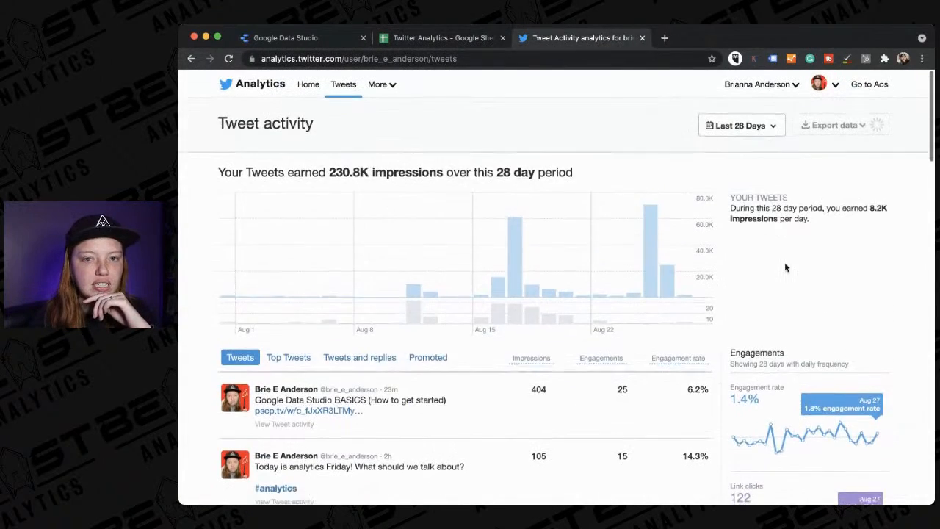
pyautogui.scroll(-10, 785, 262)
pyautogui.scroll(15, 784, 264)
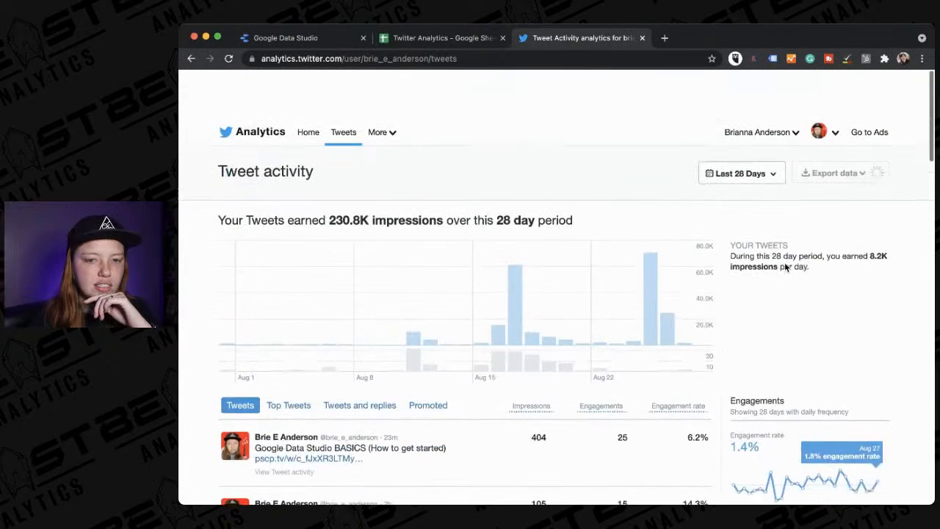
pyautogui.scroll(-1, 792, 223)
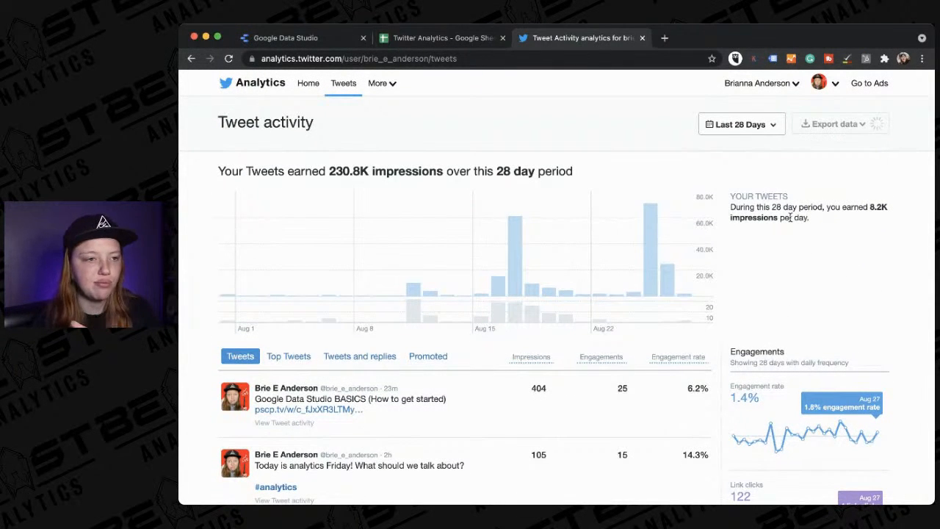
pyautogui.click(399, 42)
pyautogui.click(564, 38)
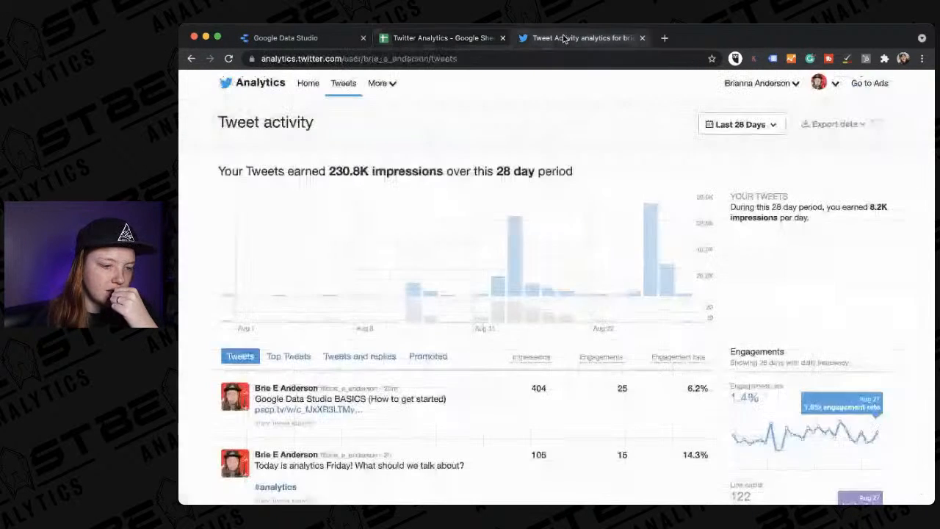
pyautogui.click(111, 222)
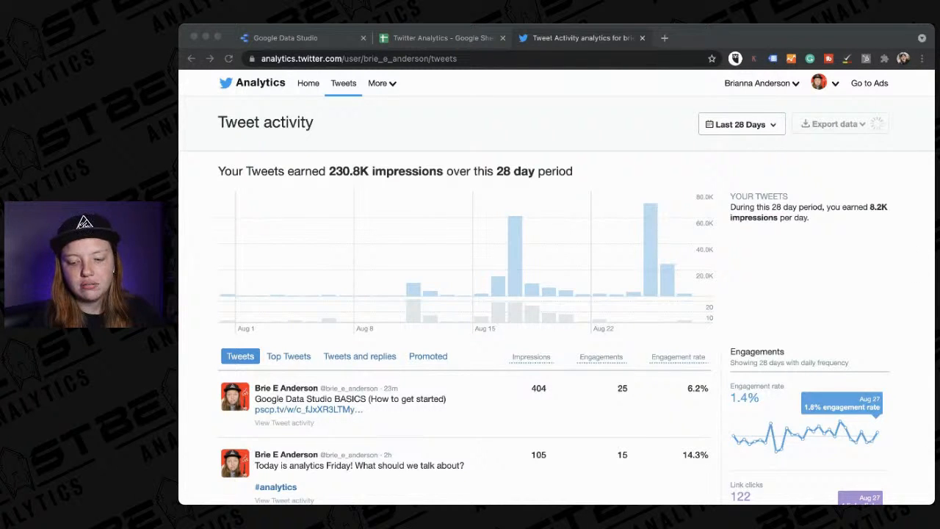
pyautogui.click(912, 306)
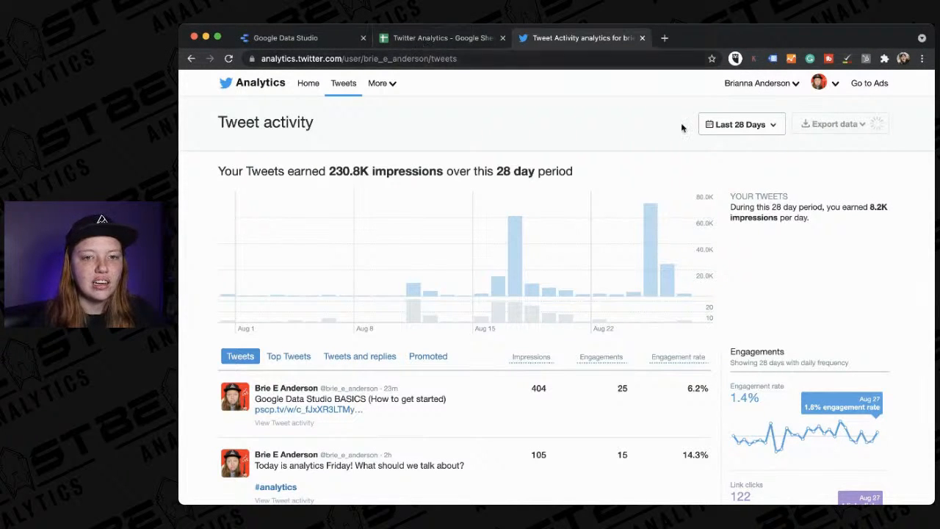
# - Try to export the last 7 days of tweet activity by Tweet
pyautogui.click(744, 125)
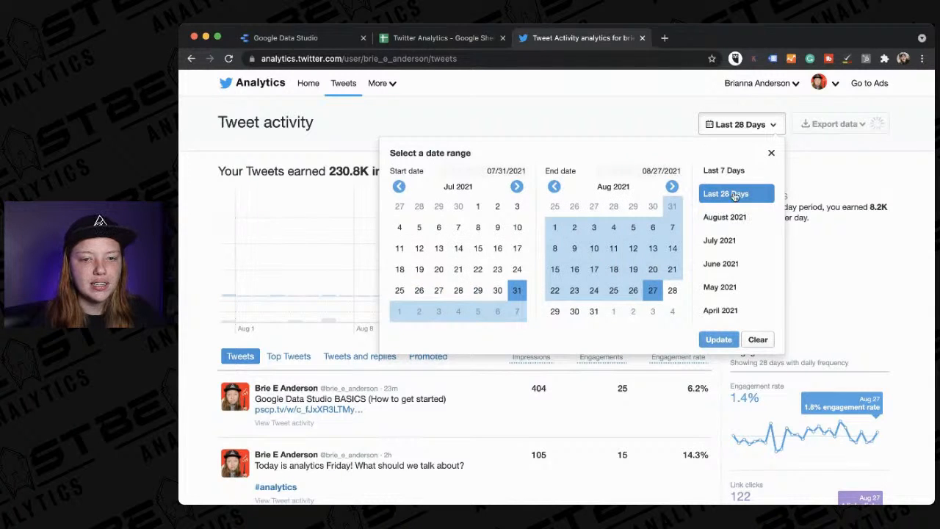
pyautogui.click(724, 171)
pyautogui.click(814, 129)
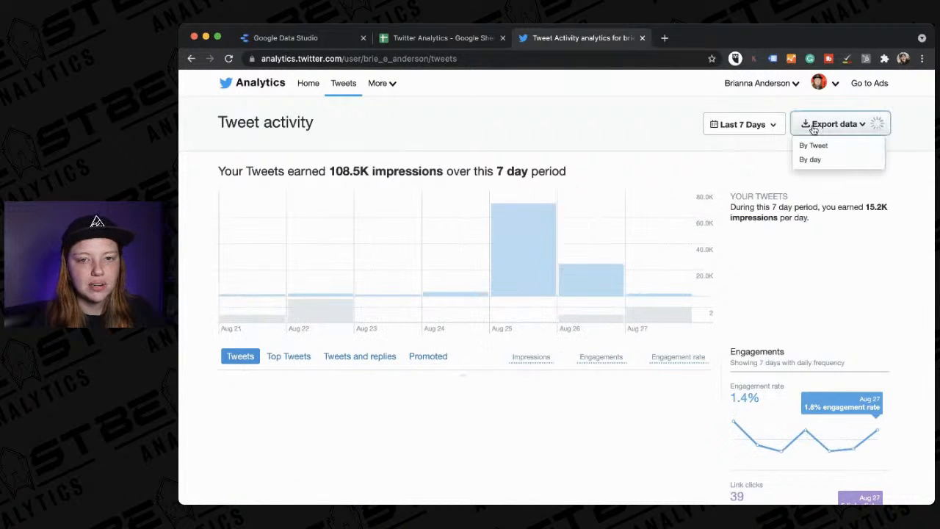
pyautogui.click(810, 145)
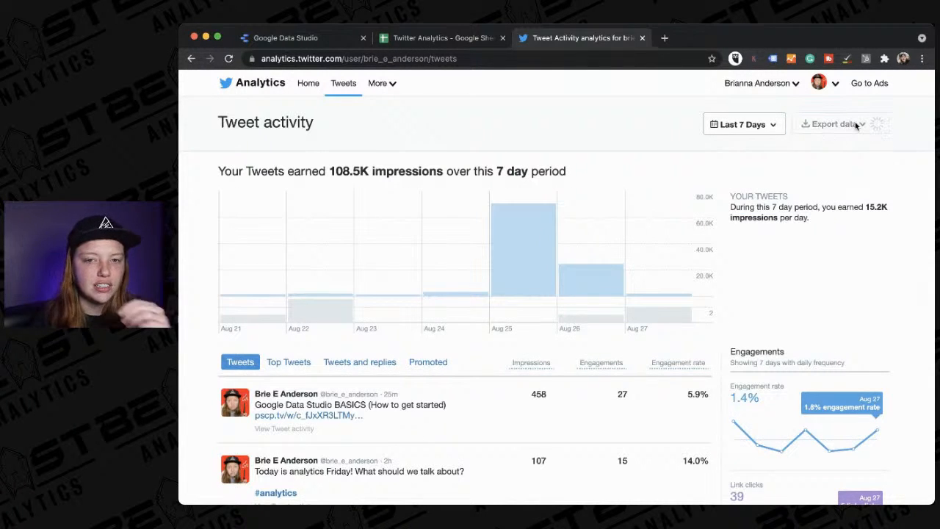
# - Reload the Tweet activity page and export the data for the last 7 days by Tweet
pyautogui.click(568, 56)
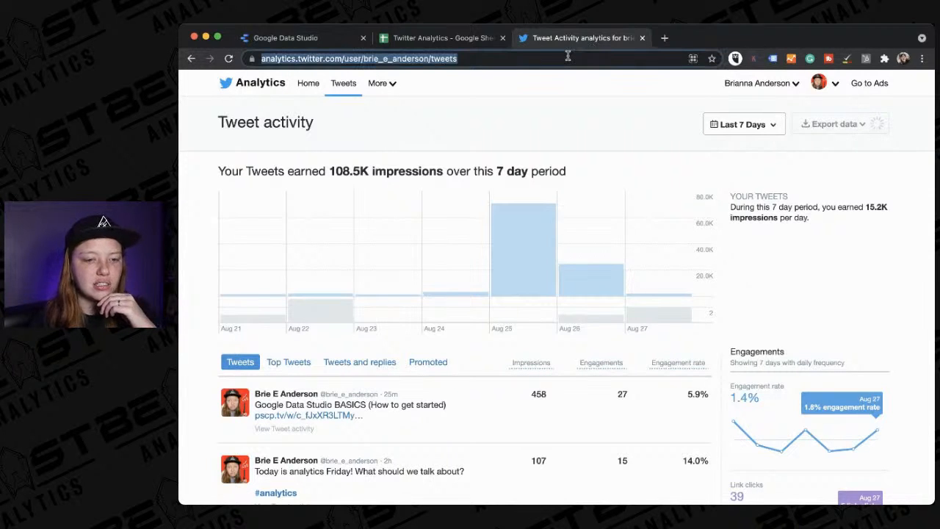
pyautogui.press('Return')
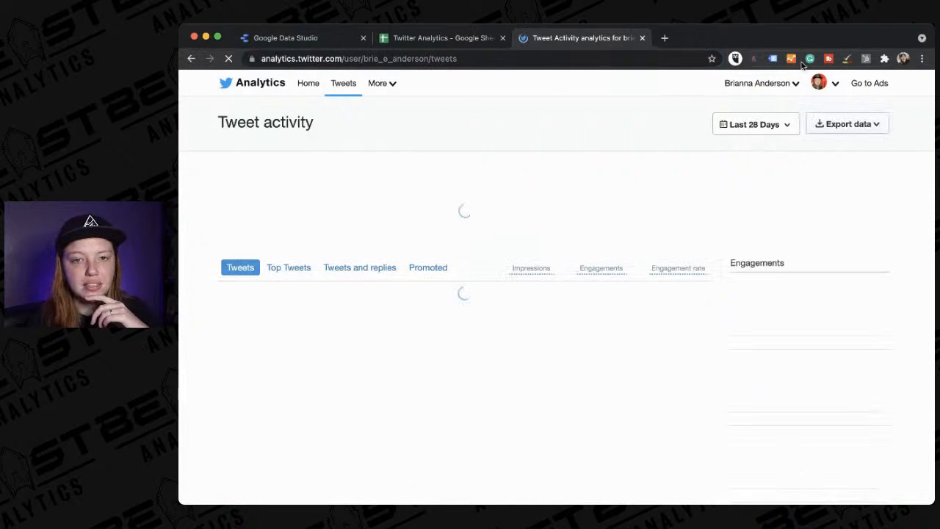
pyautogui.click(828, 125)
pyautogui.click(756, 124)
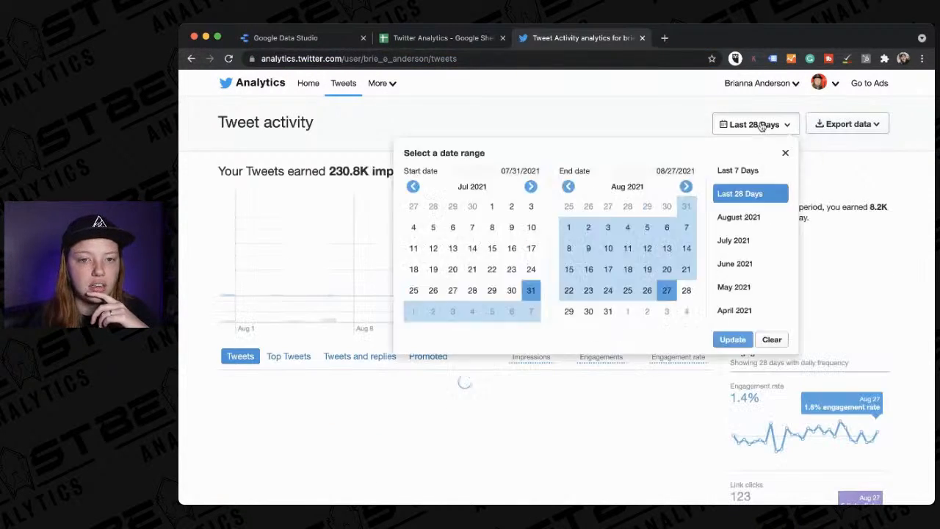
pyautogui.click(727, 173)
pyautogui.click(854, 136)
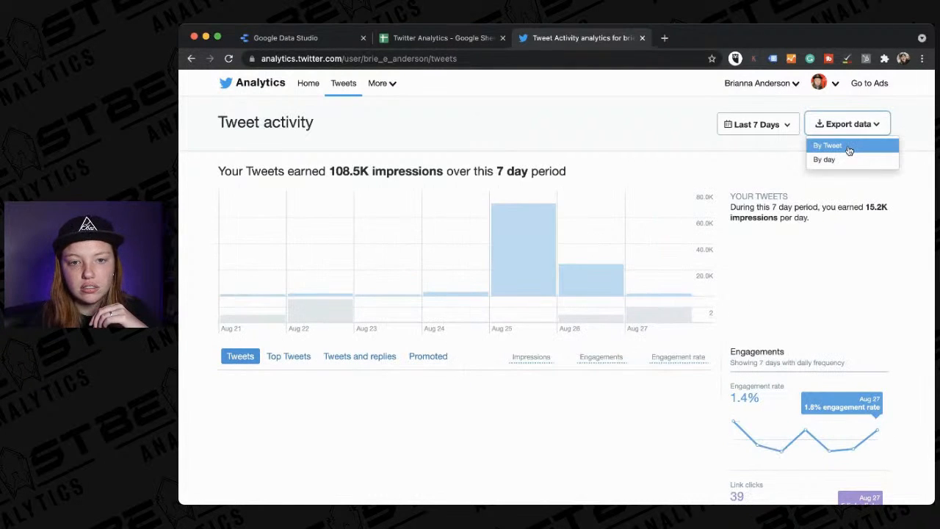
pyautogui.click(828, 145)
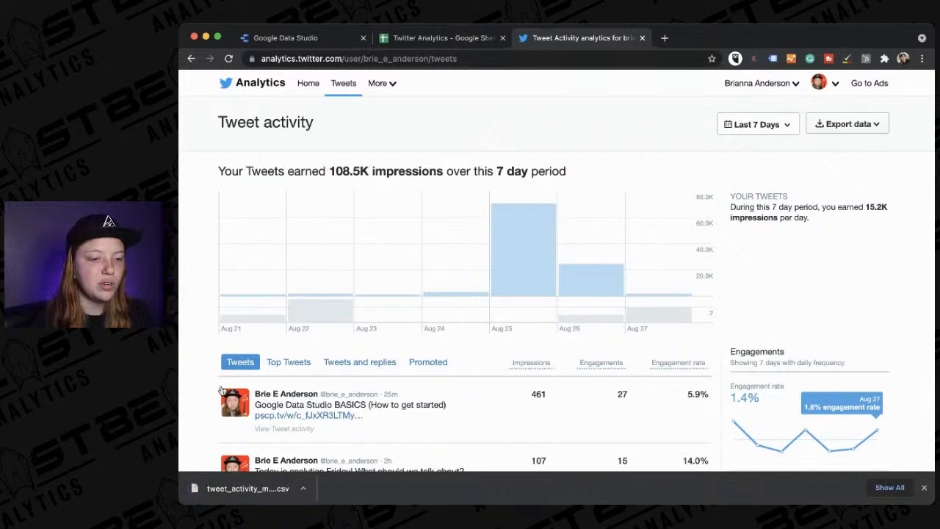
# - Open the downloaded tweet activity CSV and paste its data into the Twitter Analytics spreadsheet in Google Sheets, starting at cell A1
pyautogui.click(243, 490)
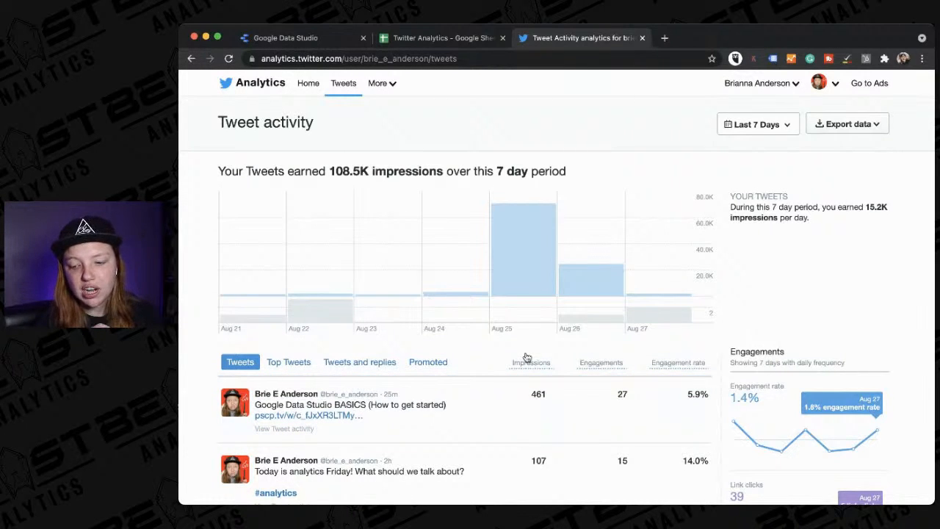
pyautogui.moveTo(644, 194)
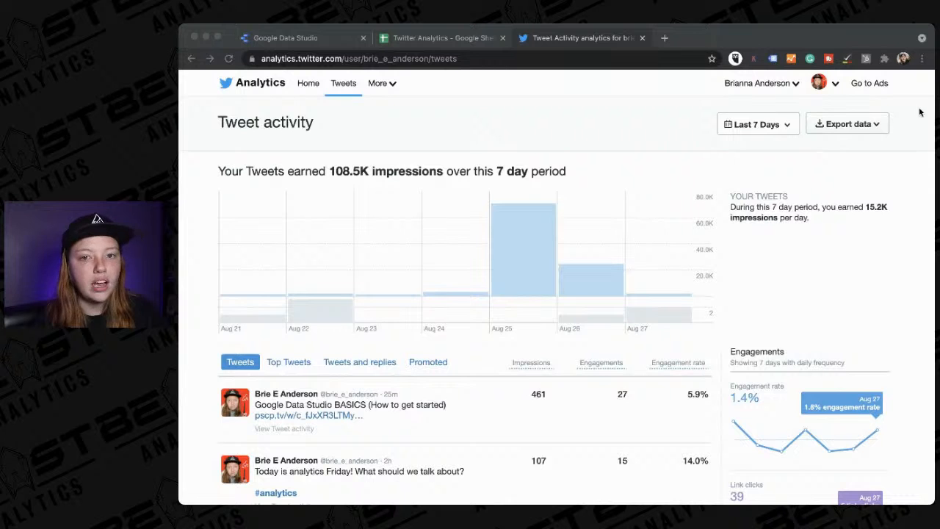
pyautogui.click(454, 40)
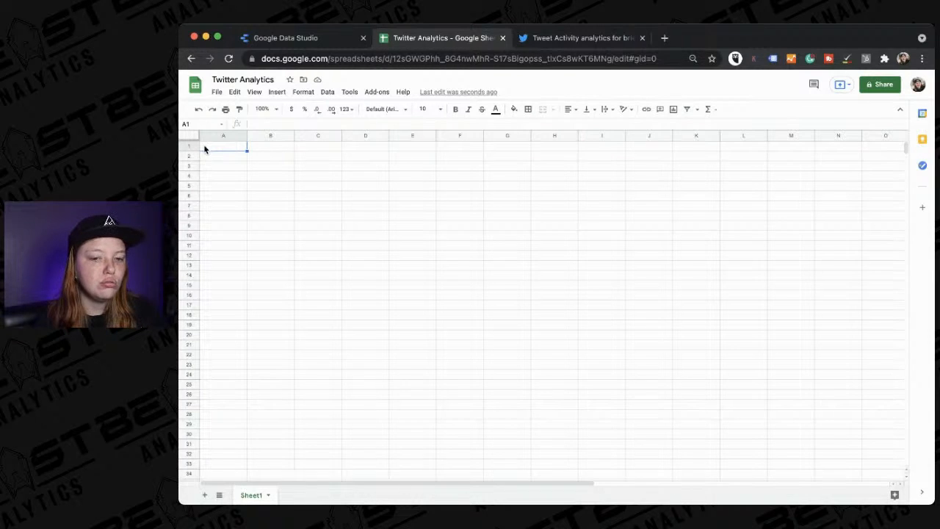
pyautogui.press('super+v')
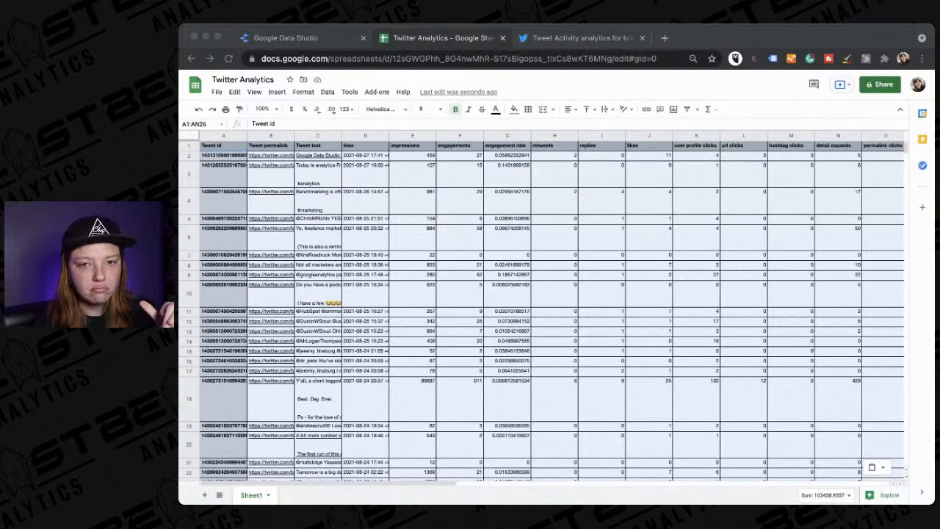
pyautogui.click(813, 309)
pyautogui.click(811, 305)
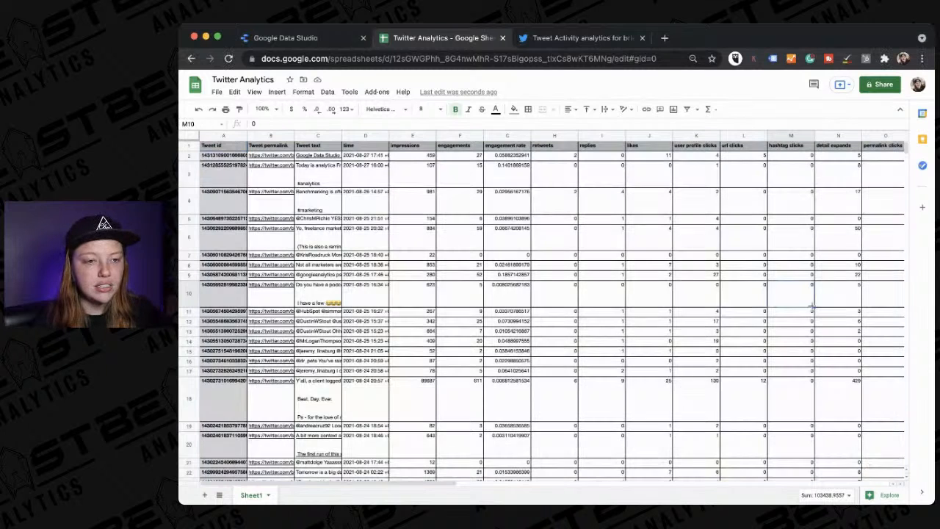
# - Leave the spreadsheet for the Sheets home, switch to Data Studio and start a data source with the Google Sheets connector
pyautogui.click(197, 86)
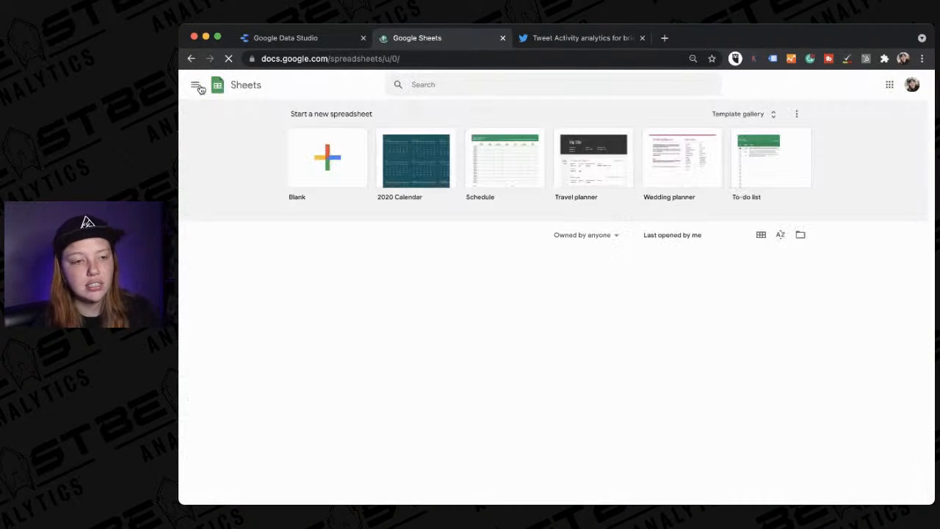
pyautogui.click(314, 37)
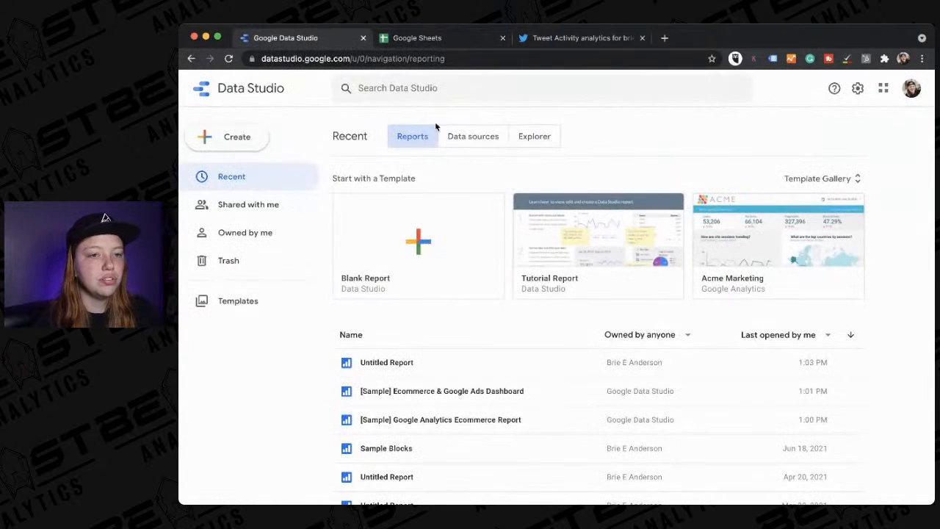
pyautogui.click(474, 138)
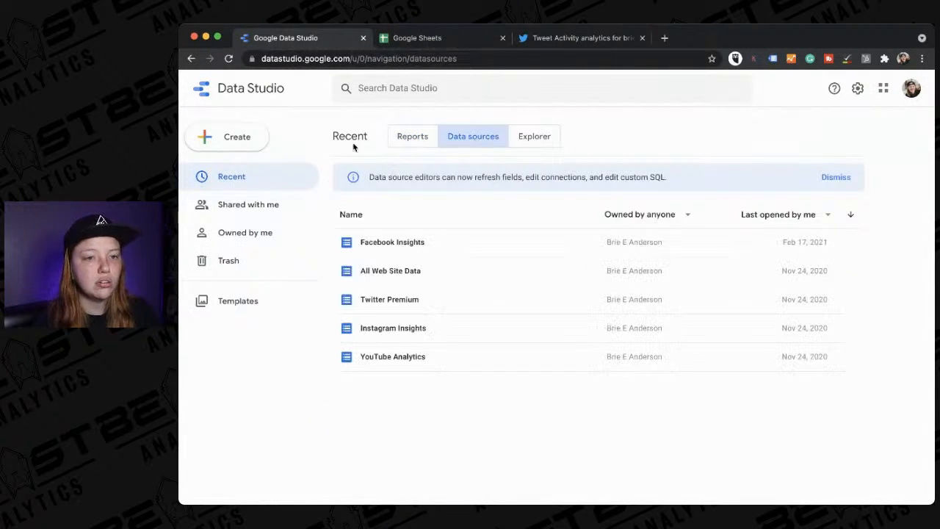
pyautogui.click(248, 145)
pyautogui.click(233, 192)
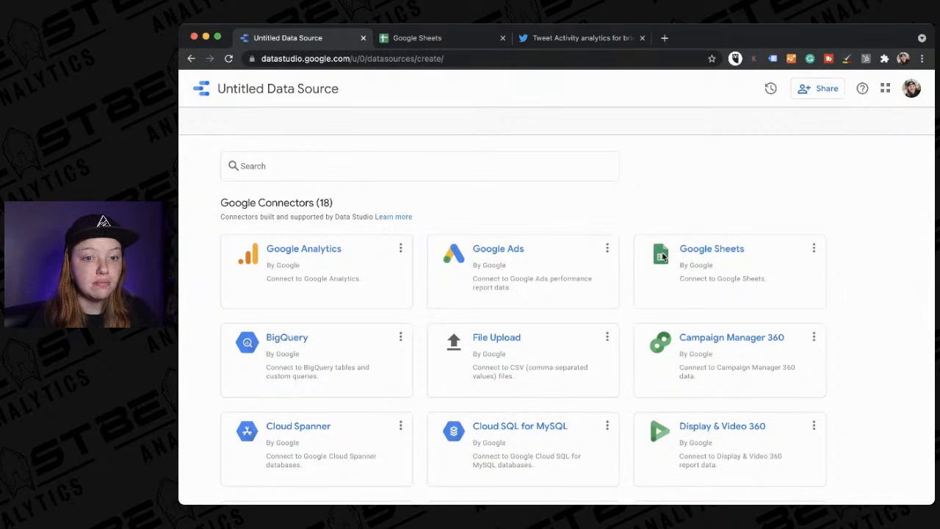
pyautogui.click(711, 251)
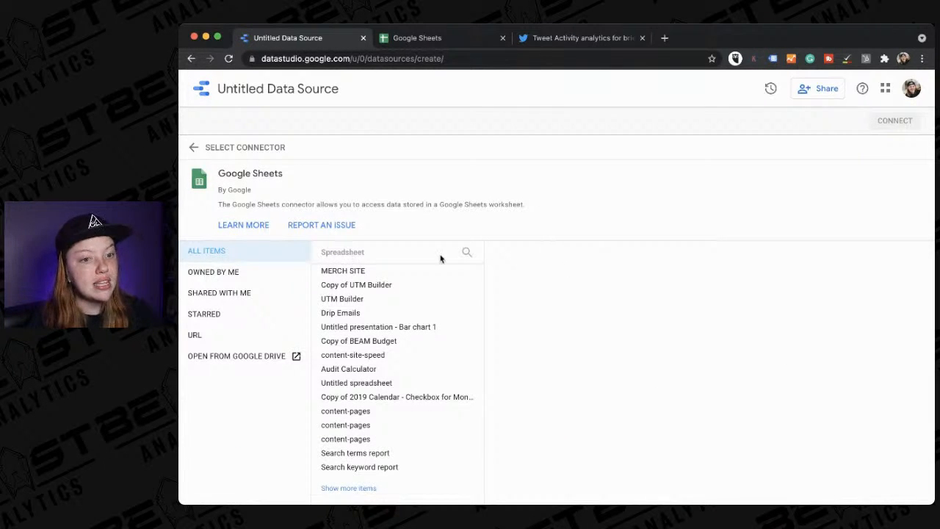
# - Search the connector's spreadsheets for "tw", clear the search and go back to the Data sources list
pyautogui.click(466, 253)
pyautogui.write('tw')
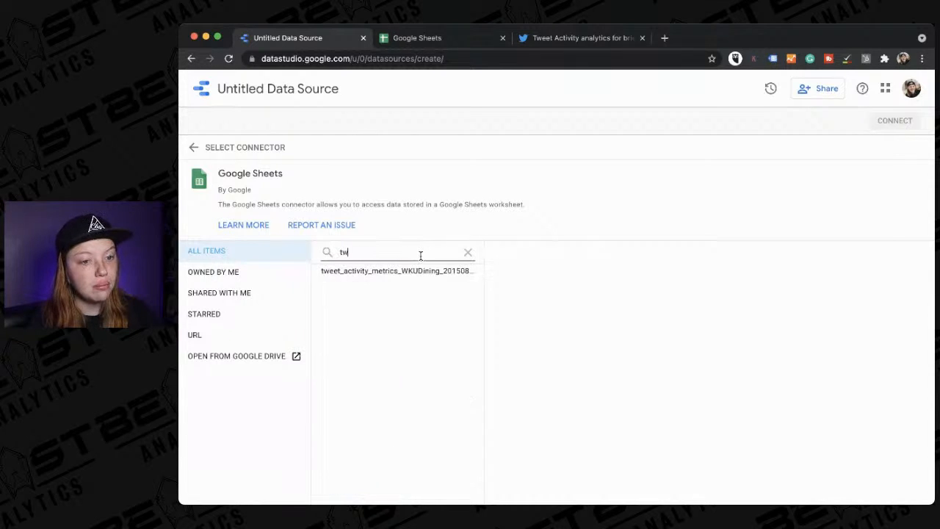
pyautogui.press('BackSpace')
pyautogui.press('BackSpace')
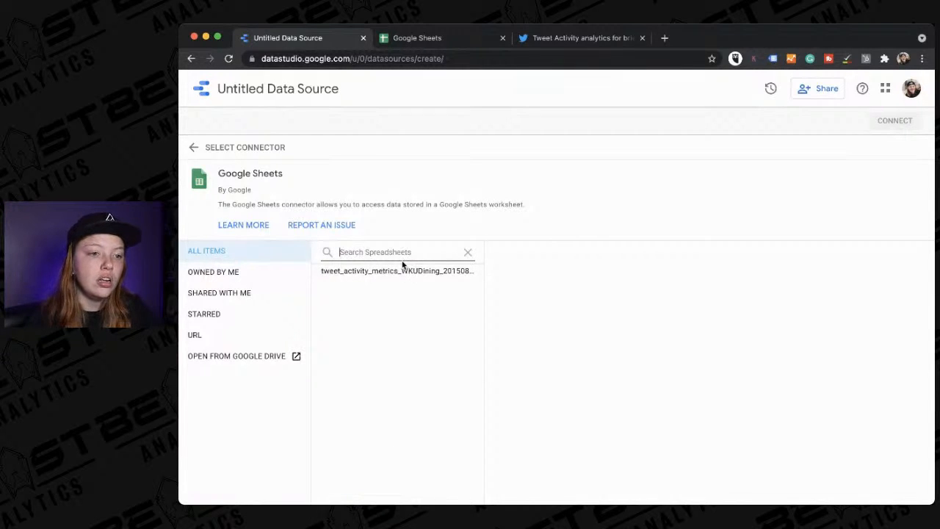
pyautogui.click(701, 218)
pyautogui.click(199, 142)
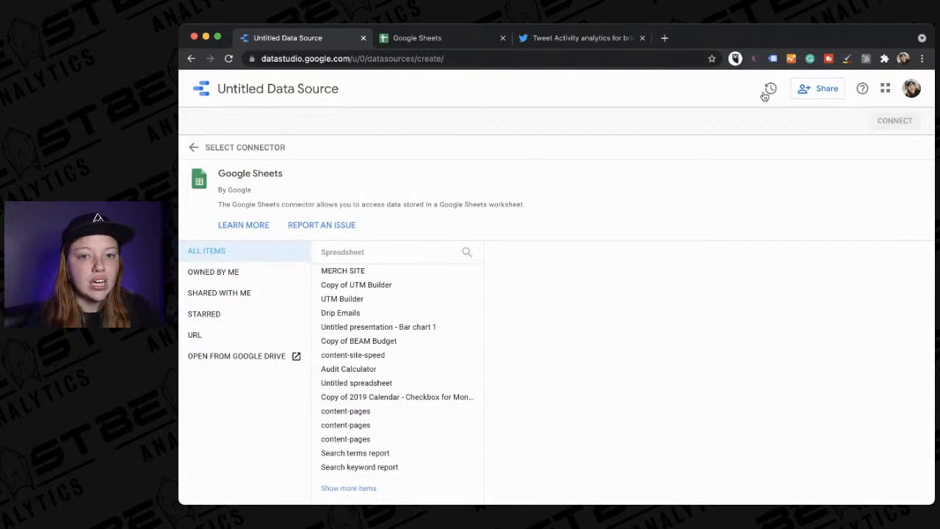
pyautogui.click(194, 146)
pyautogui.click(200, 96)
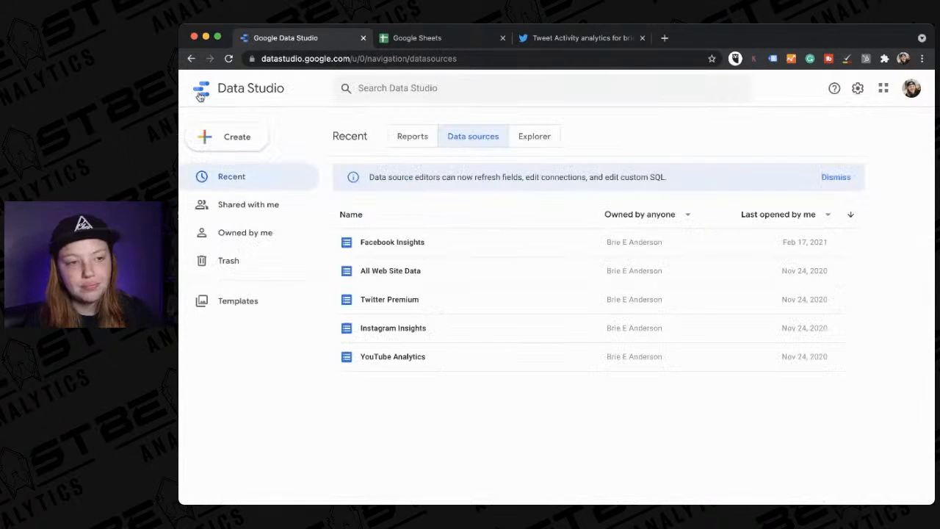
# - Check the refreshed Google Sheets file list for the Twitter Analytics spreadsheet and return to Data Studio
pyautogui.click(205, 145)
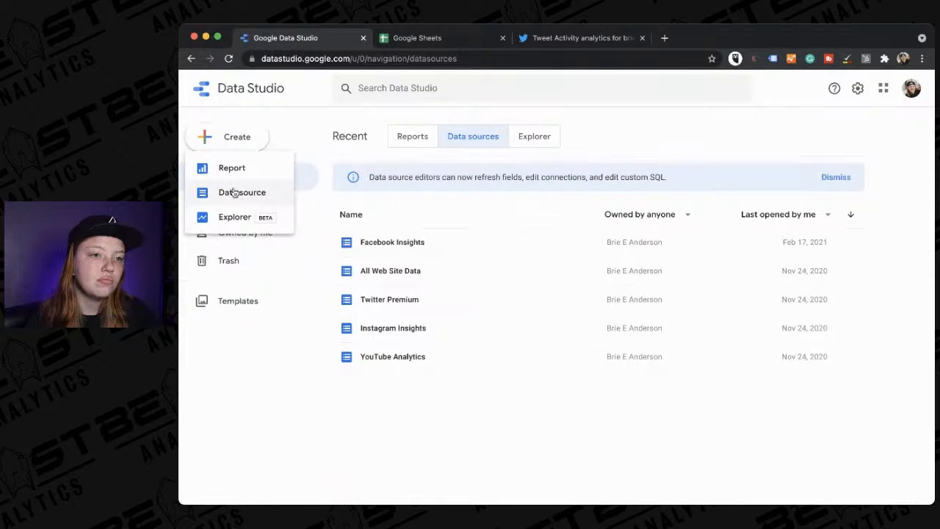
pyautogui.click(460, 38)
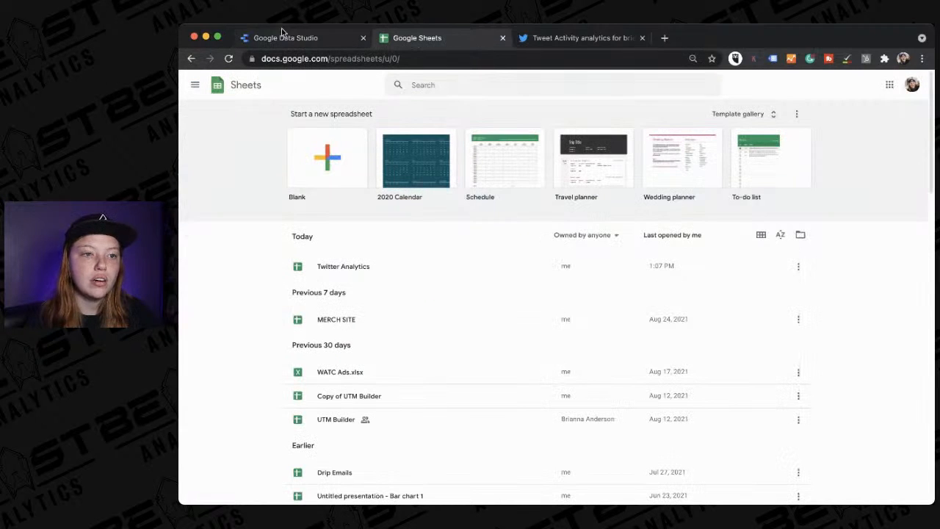
pyautogui.click(235, 88)
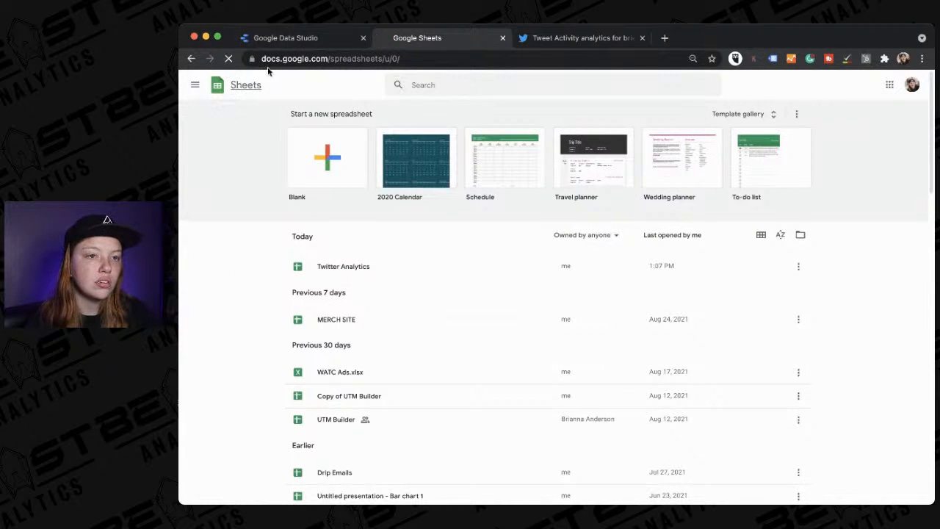
pyautogui.click(316, 36)
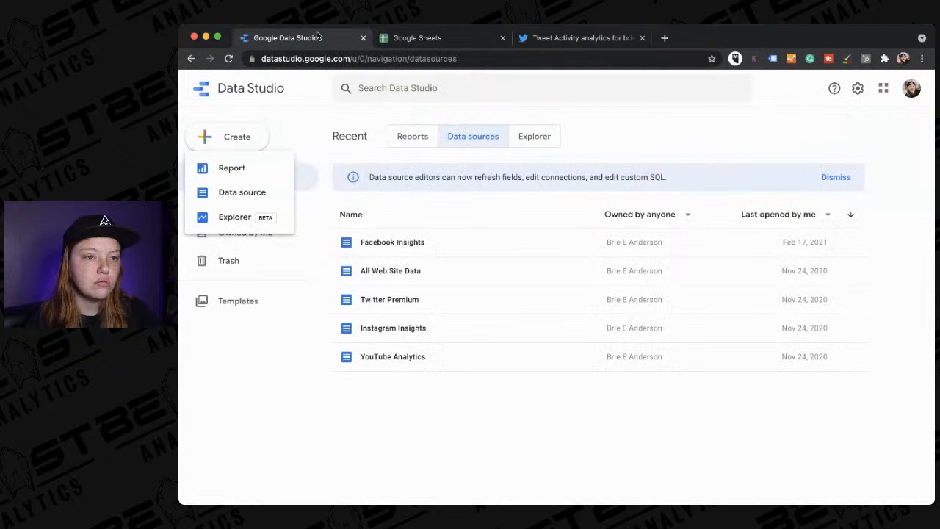
pyautogui.click(416, 40)
pyautogui.click(312, 38)
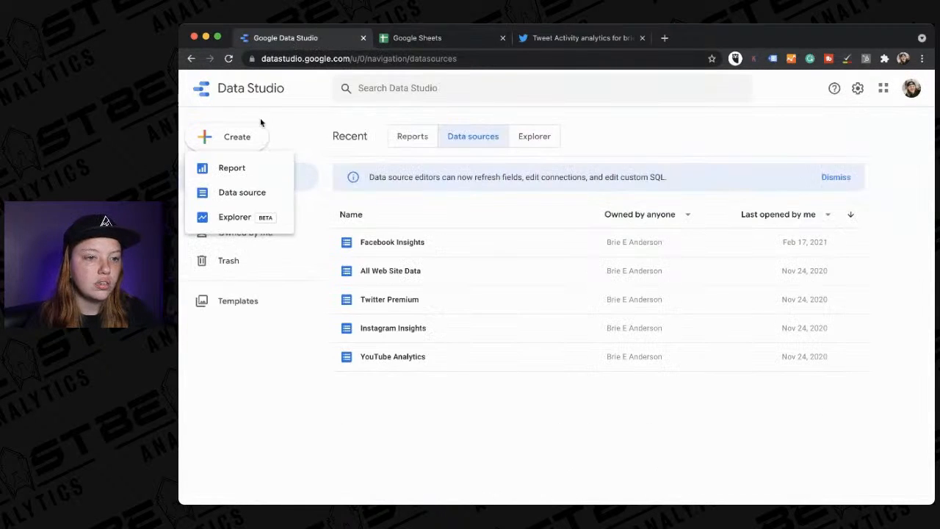
# - Create a Google Sheets data source connected to Sheet1 of the owned Twitter Analytics spreadsheet, with first row as headers
pyautogui.click(243, 194)
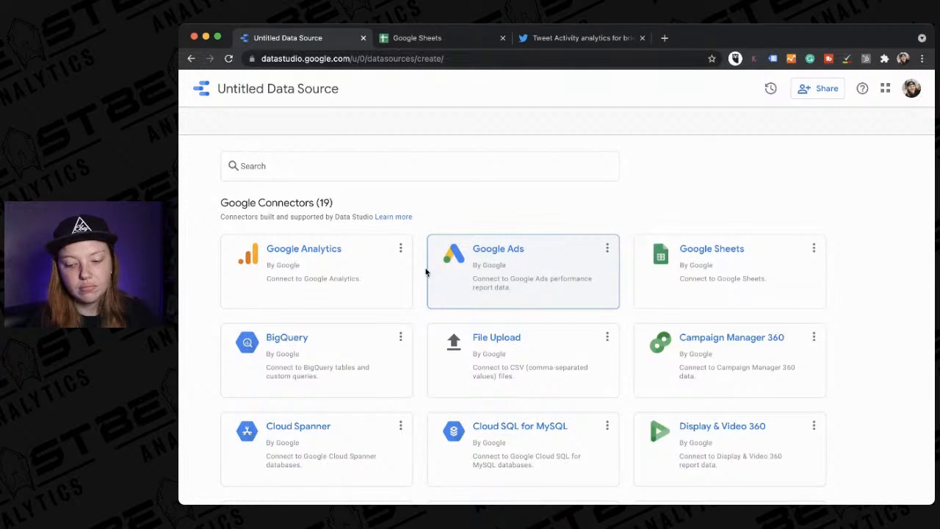
pyautogui.click(665, 253)
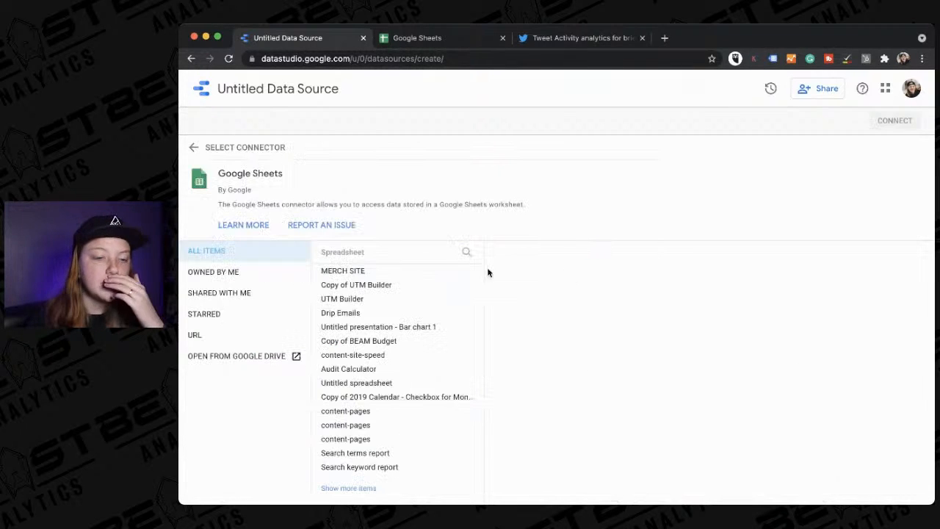
pyautogui.click(277, 273)
pyautogui.click(360, 271)
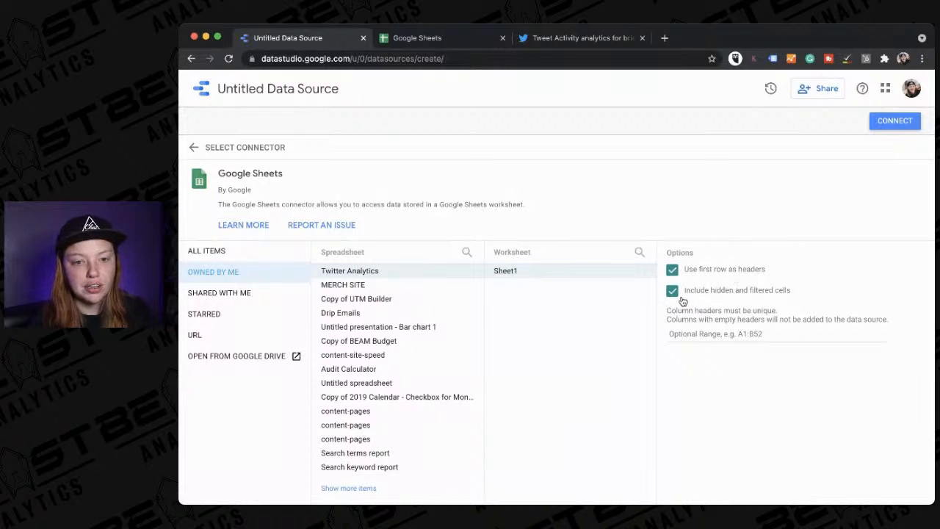
pyautogui.click(889, 126)
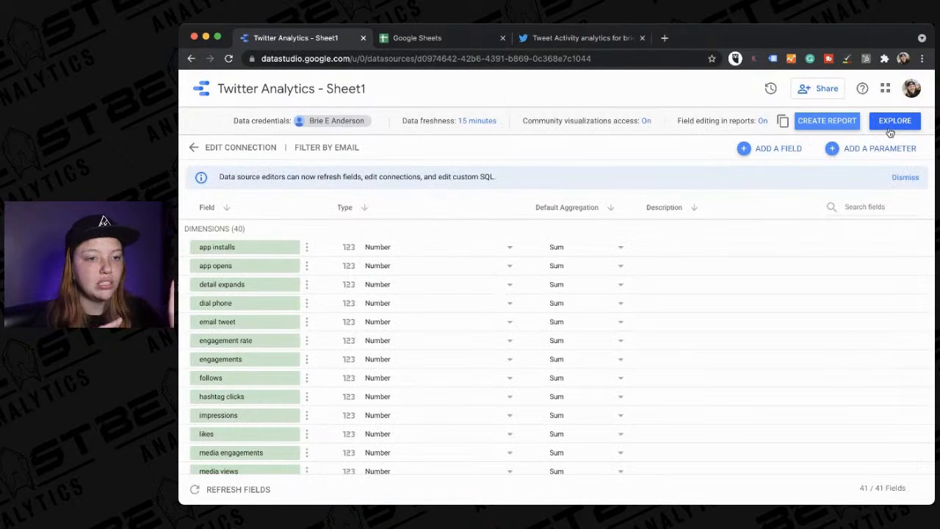
# - Review the data source's fields and their types, including the options available for the url clicks and app installs fields
pyautogui.scroll(-8, 233, 372)
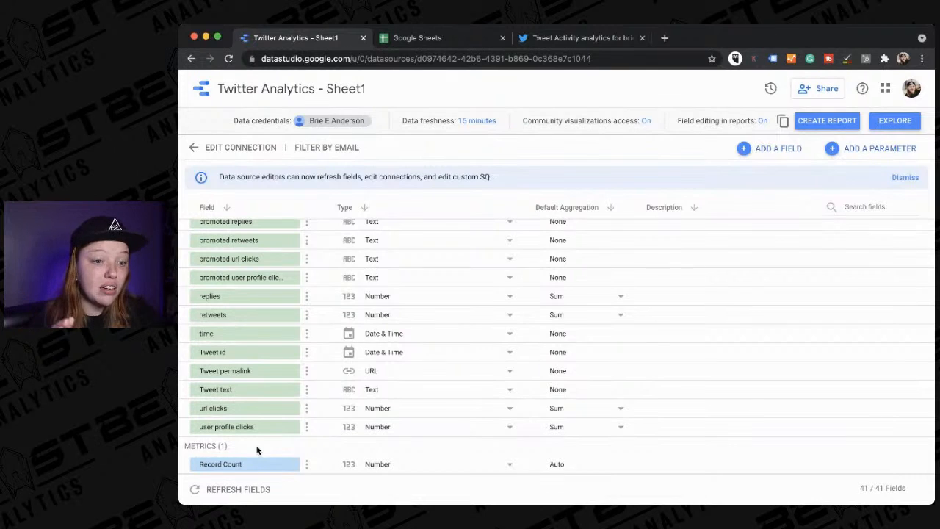
pyautogui.click(307, 409)
pyautogui.click(308, 414)
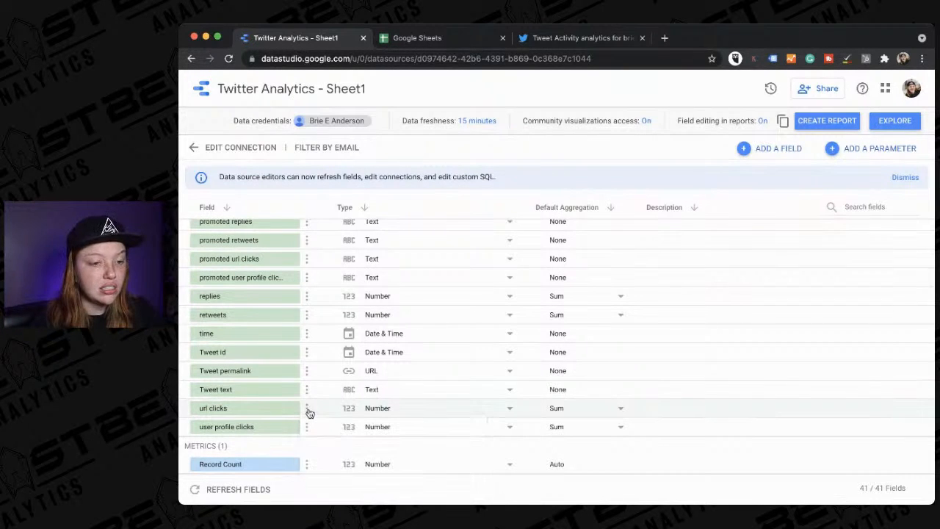
pyautogui.click(307, 409)
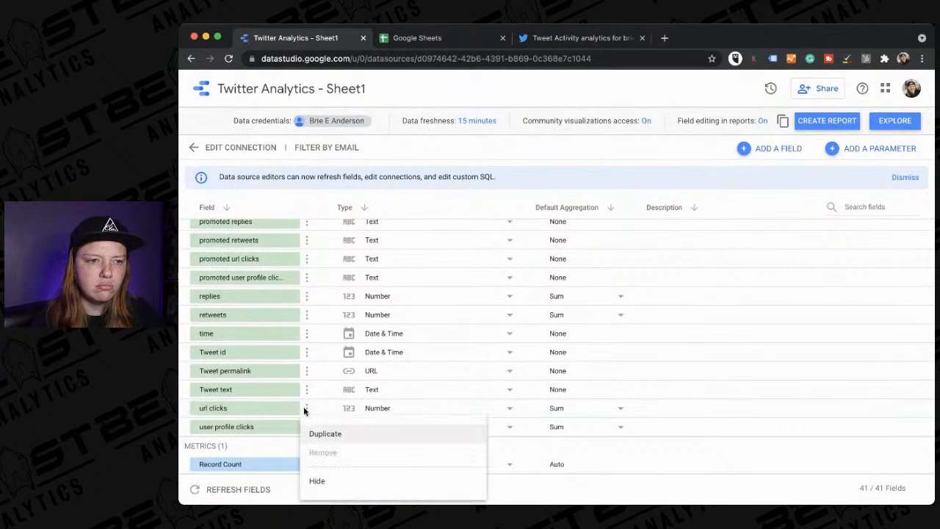
pyautogui.click(272, 403)
pyautogui.click(305, 408)
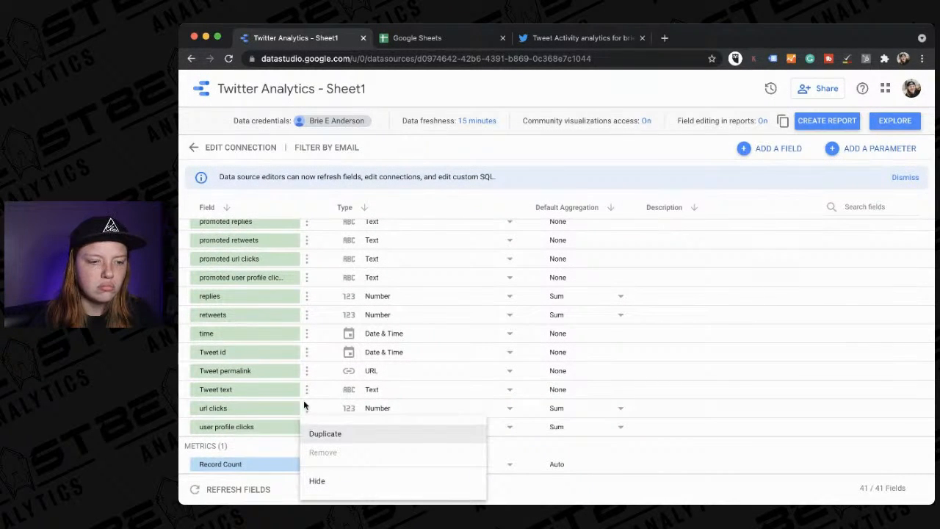
pyautogui.click(305, 408)
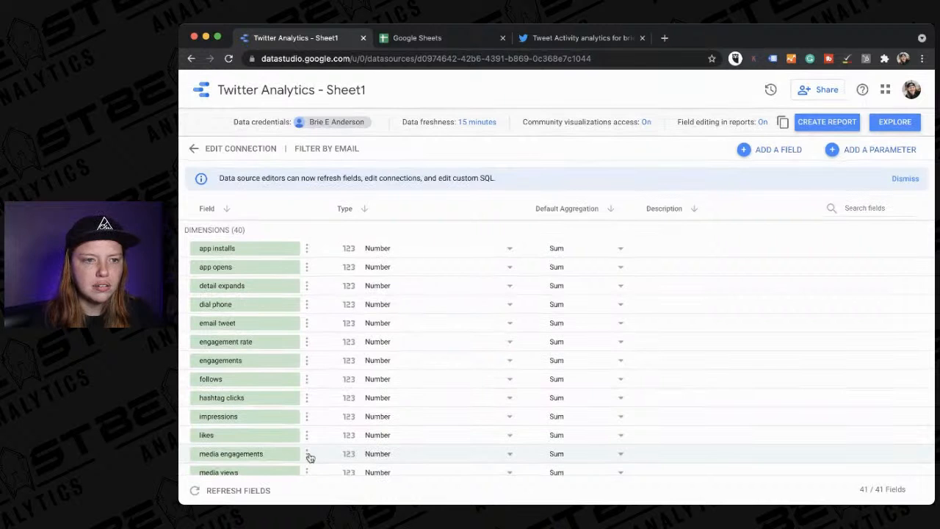
pyautogui.click(307, 248)
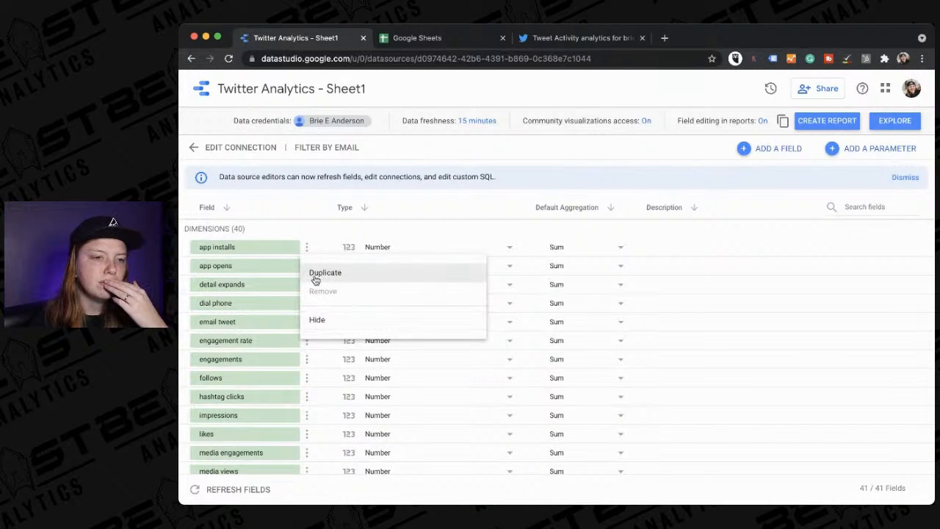
pyautogui.click(290, 248)
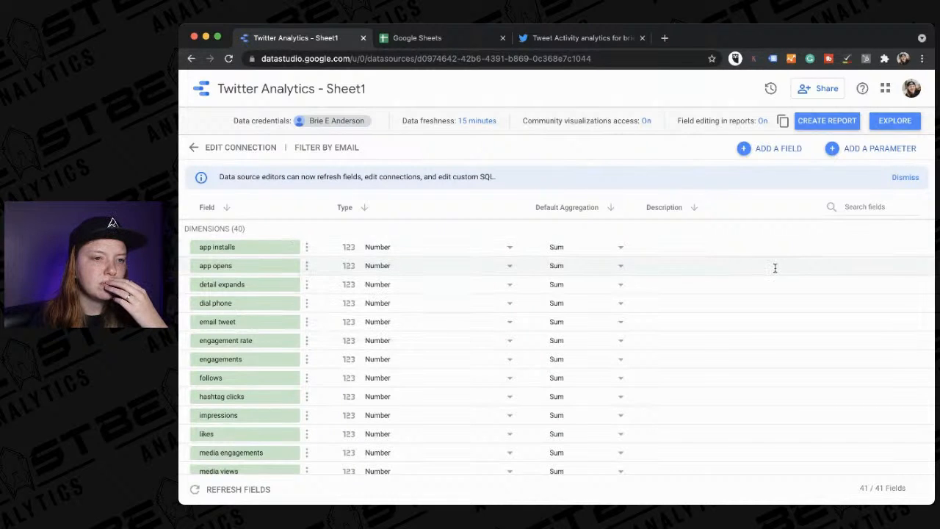
pyautogui.scroll(-5, 775, 268)
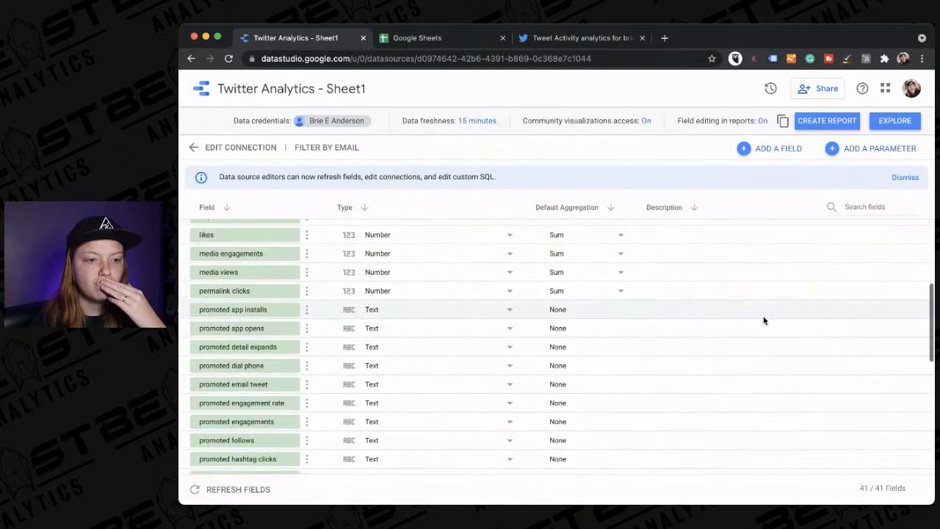
pyautogui.scroll(-5, 764, 321)
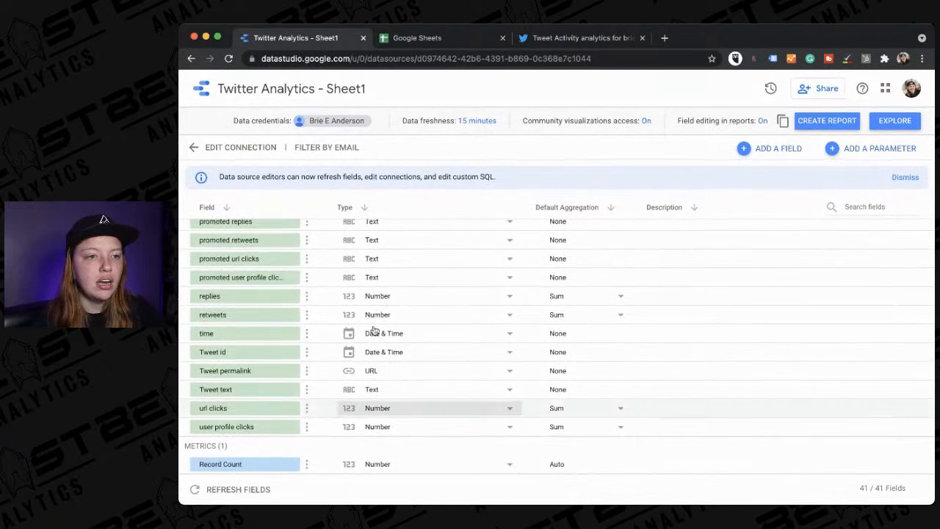
# - Create a report from this data source and enlarge its default table
pyautogui.click(849, 123)
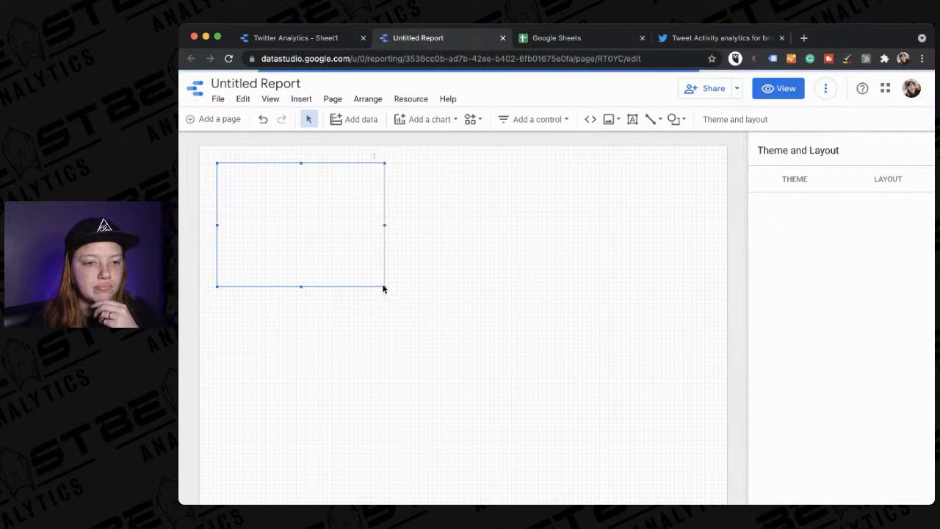
pyautogui.moveTo(388, 289); pyautogui.dragTo(443, 327)
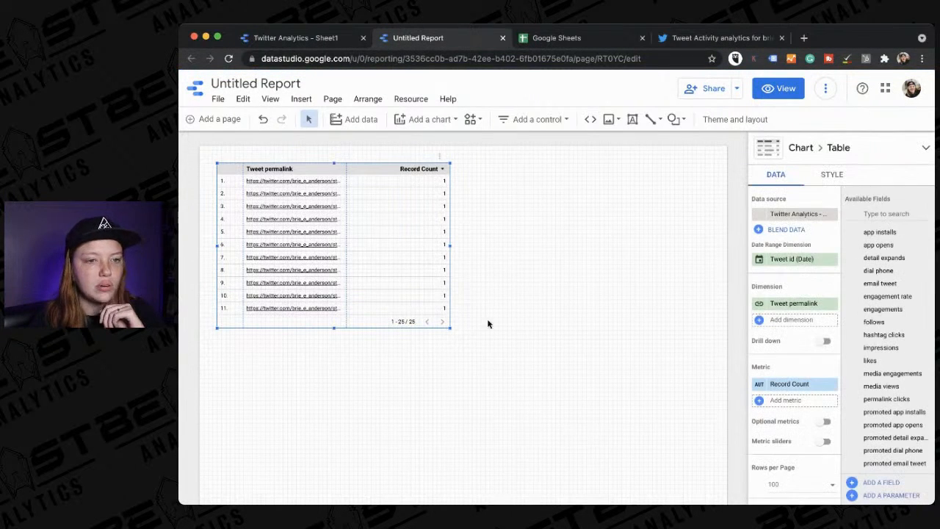
# - Replace the table's Record Count metric with engagement rate, and widen the table while narrowing its Tweet permalink column
pyautogui.click(831, 384)
pyautogui.scroll(-1, 885, 279)
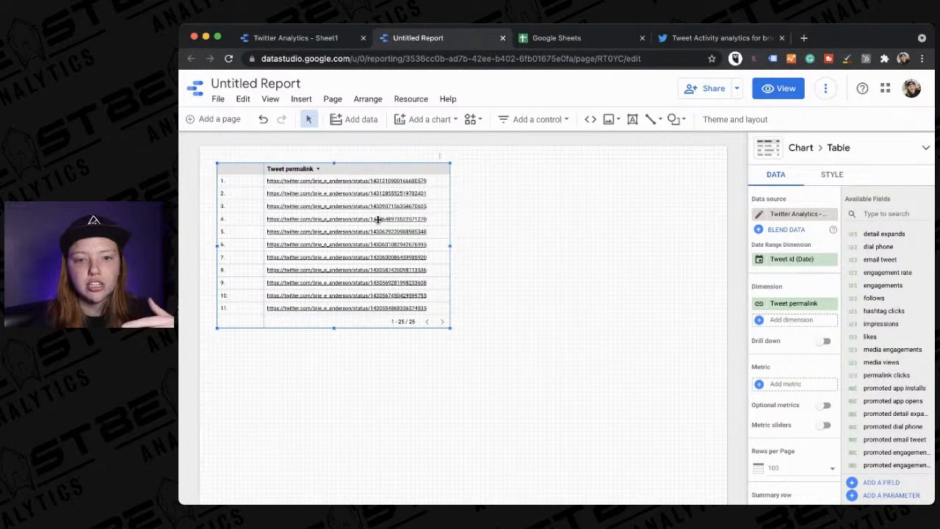
pyautogui.scroll(-1, 874, 332)
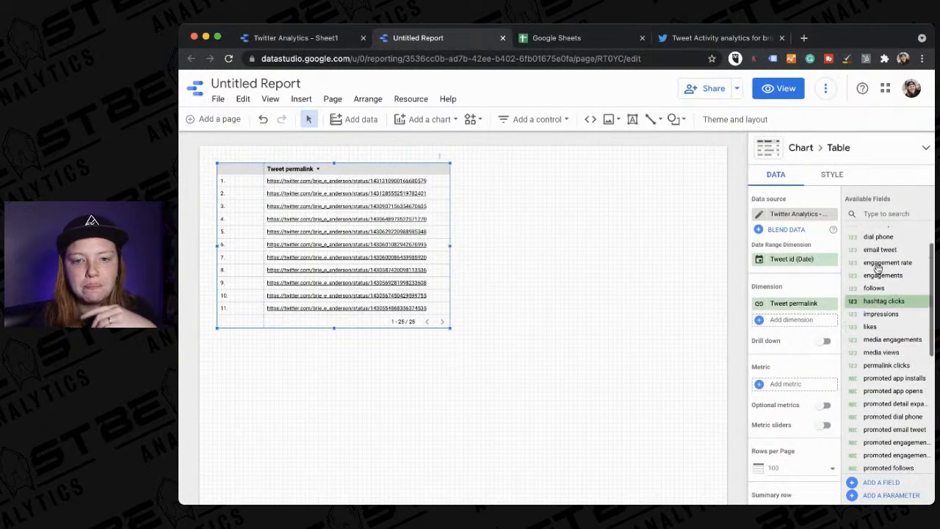
pyautogui.moveTo(888, 263); pyautogui.dragTo(795, 384)
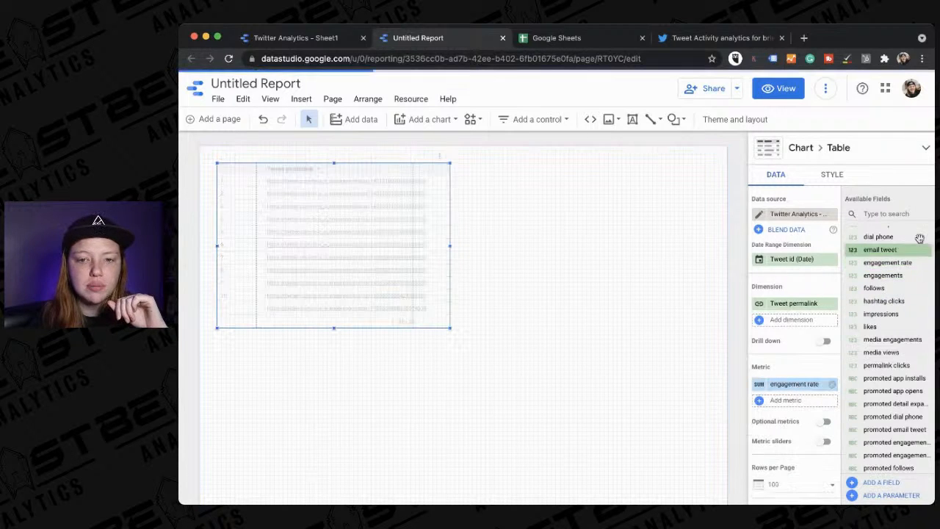
pyautogui.moveTo(447, 244); pyautogui.dragTo(525, 257)
pyautogui.moveTo(476, 236); pyautogui.dragTo(438, 235)
# - Rename the table's engagement rate metric as "Engagement Rate"
pyautogui.moveTo(762, 388)
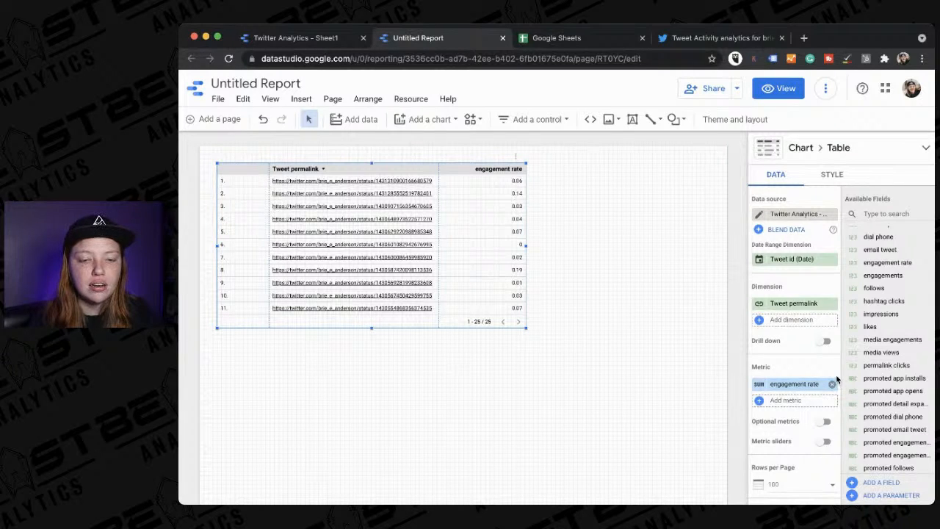
pyautogui.click(761, 385)
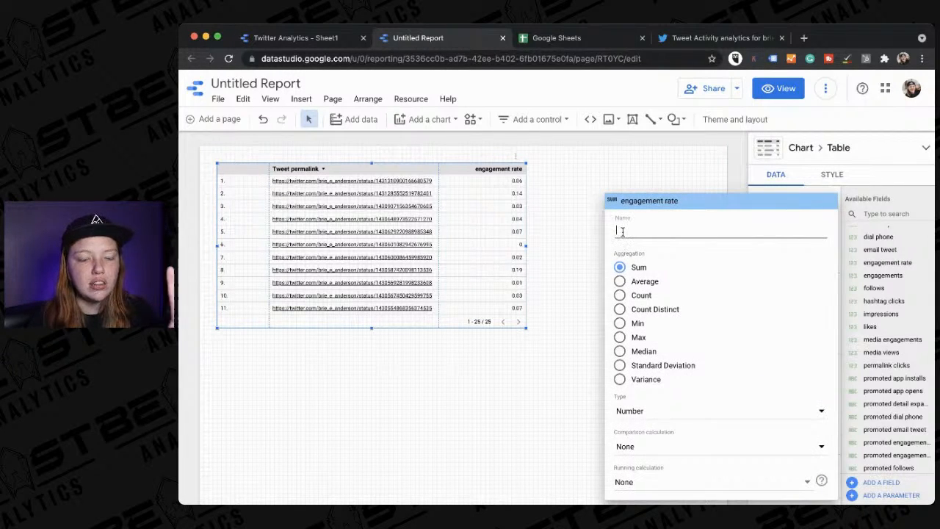
pyautogui.write('Eng')
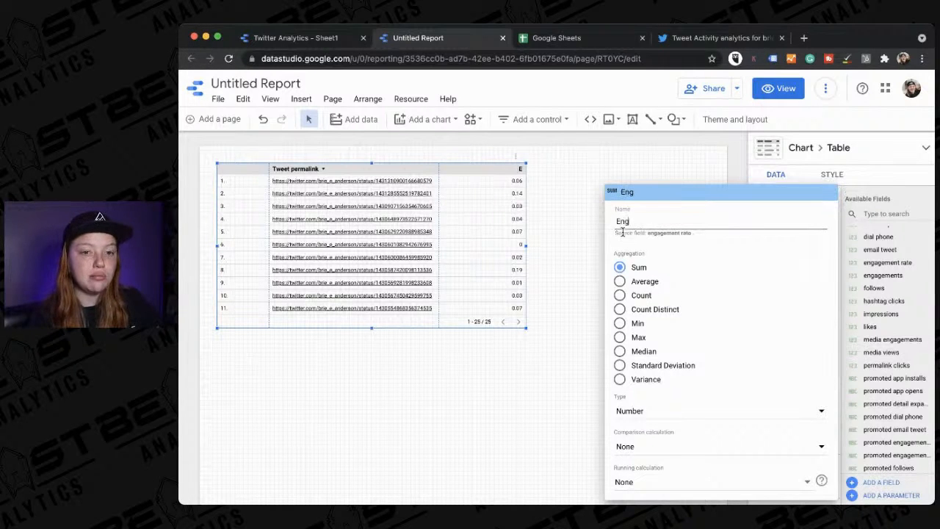
pyautogui.write('agement')
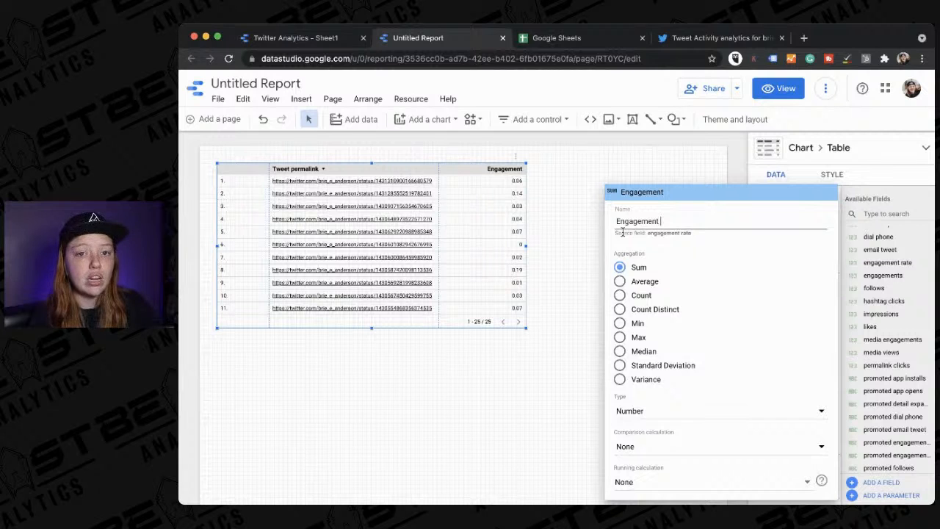
pyautogui.write(' Rage')
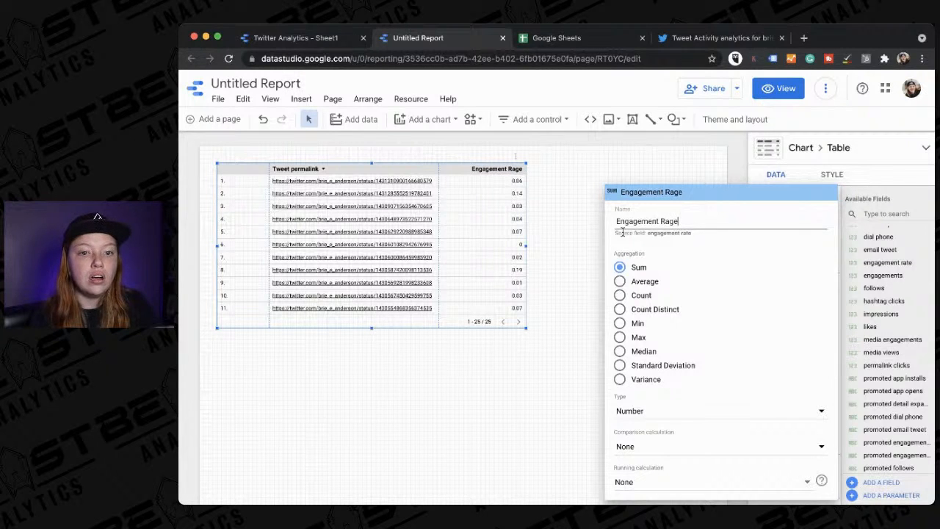
pyautogui.press('BackSpace')
pyautogui.press('BackSpace')
pyautogui.write('te')
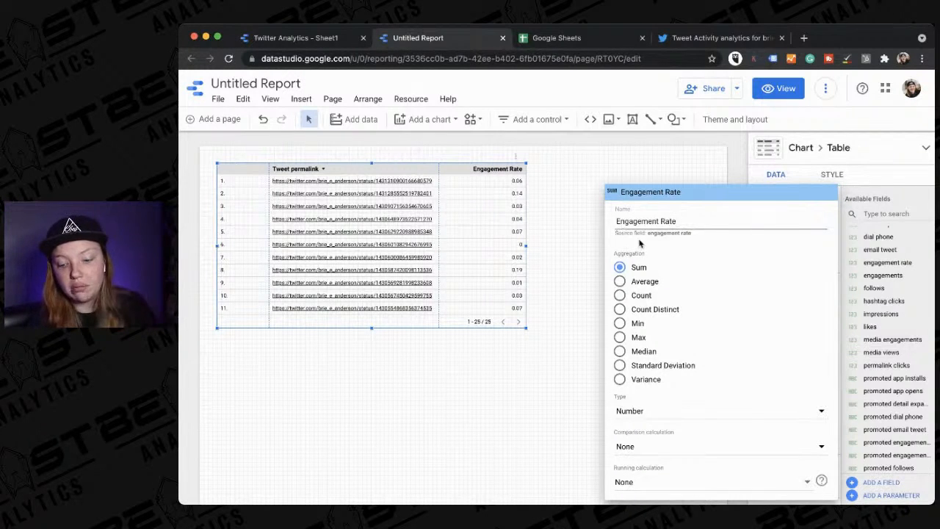
# - Set the Engagement Rate metric's aggregation to Average and its type to Percent, and close its settings
pyautogui.click(620, 282)
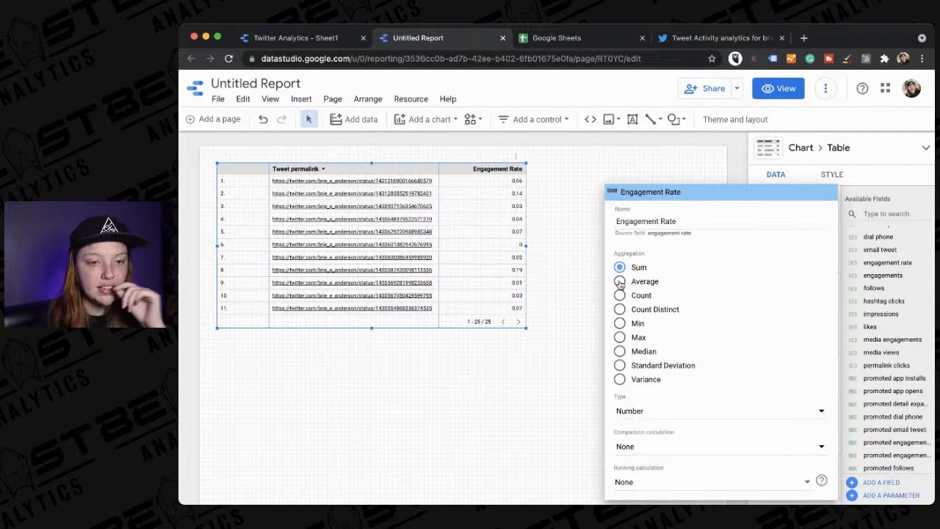
pyautogui.click(630, 410)
pyautogui.moveTo(690, 418)
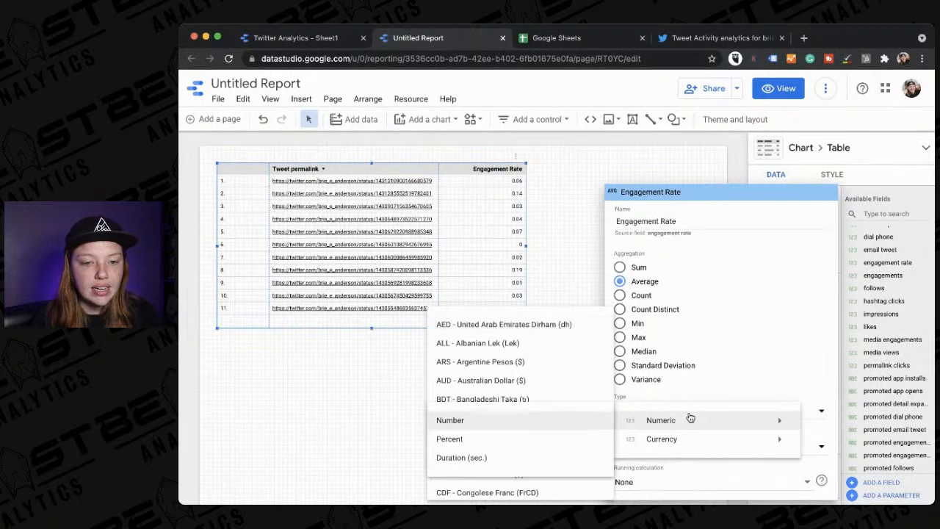
pyautogui.click(456, 440)
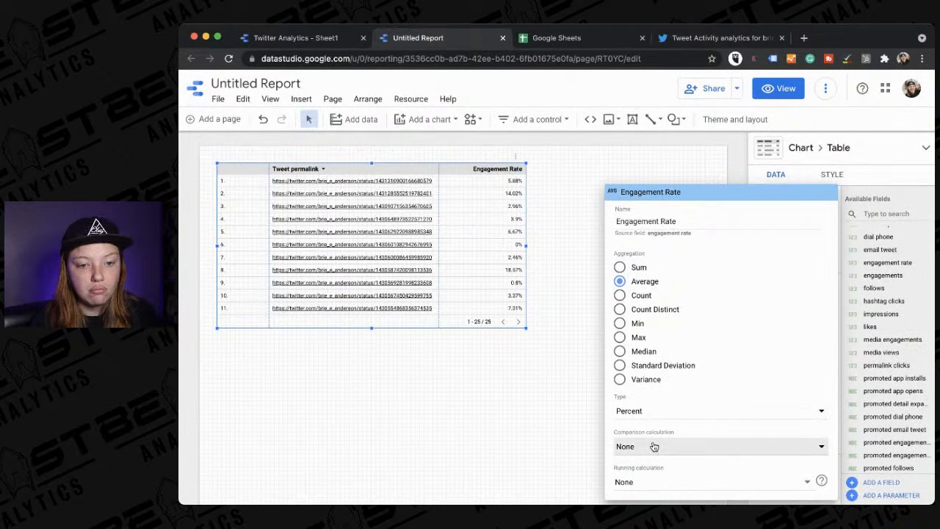
pyautogui.click(583, 266)
# - Try follows as an additional metric in the table and remove it again
pyautogui.scroll(-1, 794, 415)
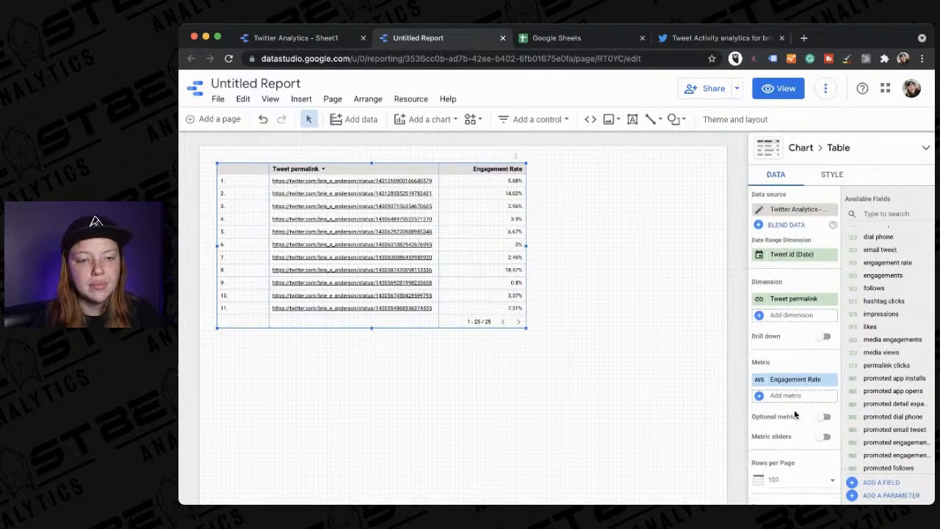
pyautogui.click(781, 396)
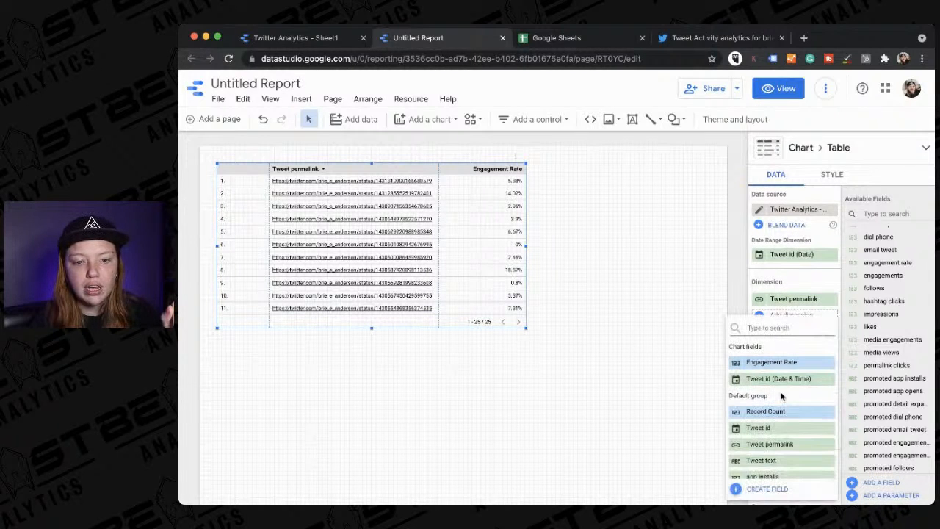
pyautogui.scroll(-3, 754, 413)
pyautogui.scroll(-3, 755, 413)
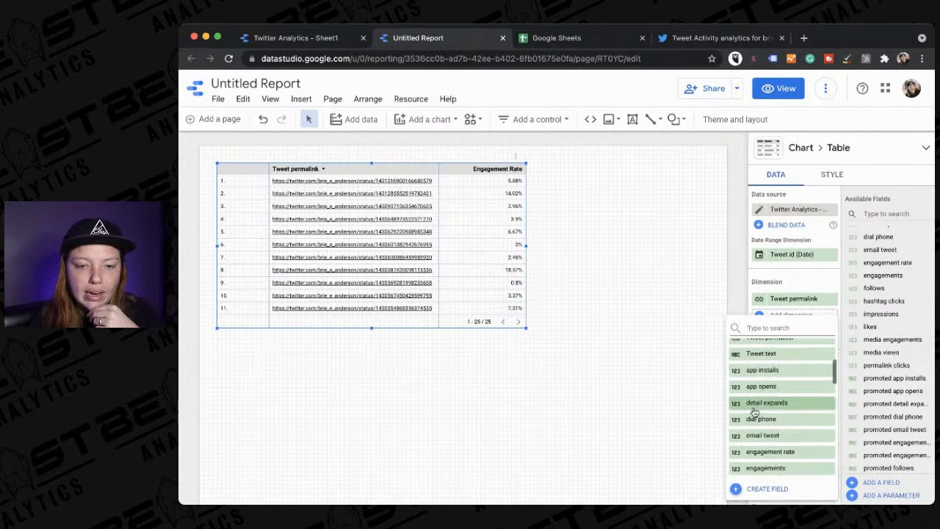
pyautogui.scroll(-1, 755, 413)
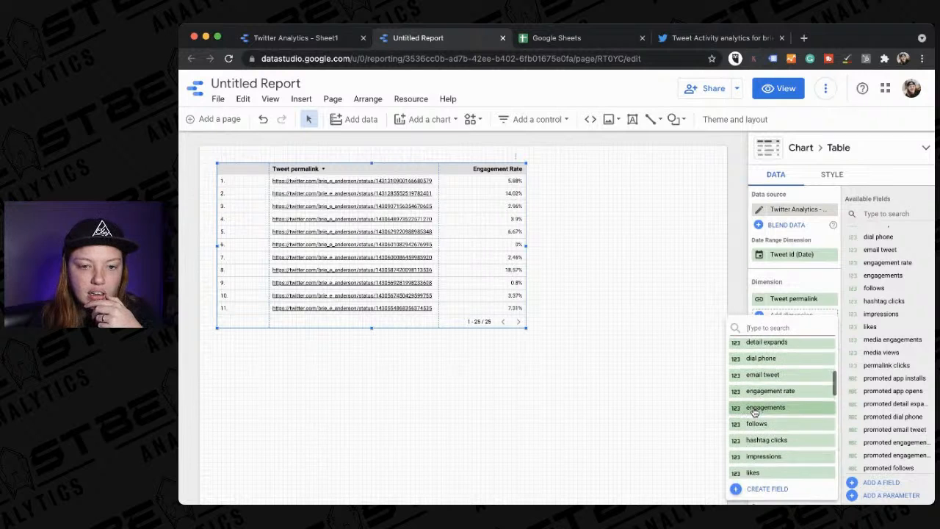
pyautogui.click(753, 422)
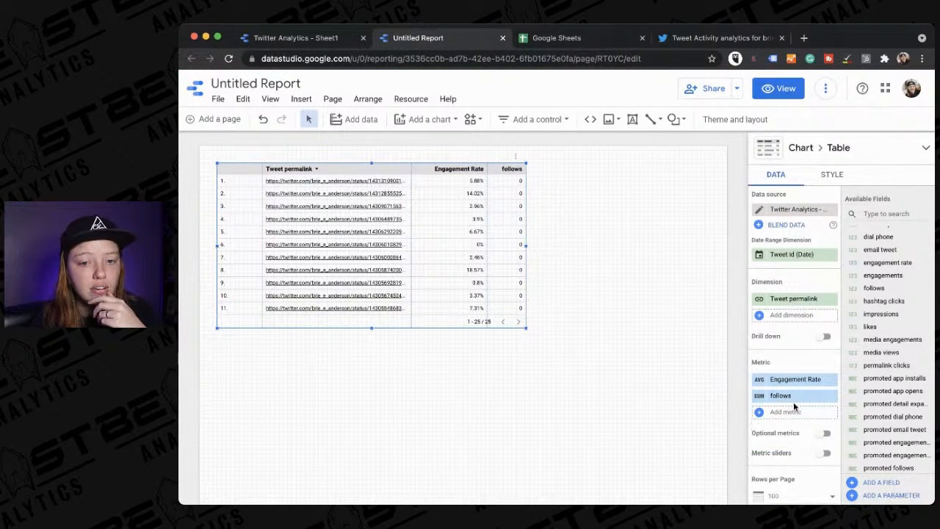
pyautogui.click(833, 395)
# - Add likes as the table's second metric after Engagement Rate
pyautogui.click(813, 401)
pyautogui.scroll(-10, 771, 415)
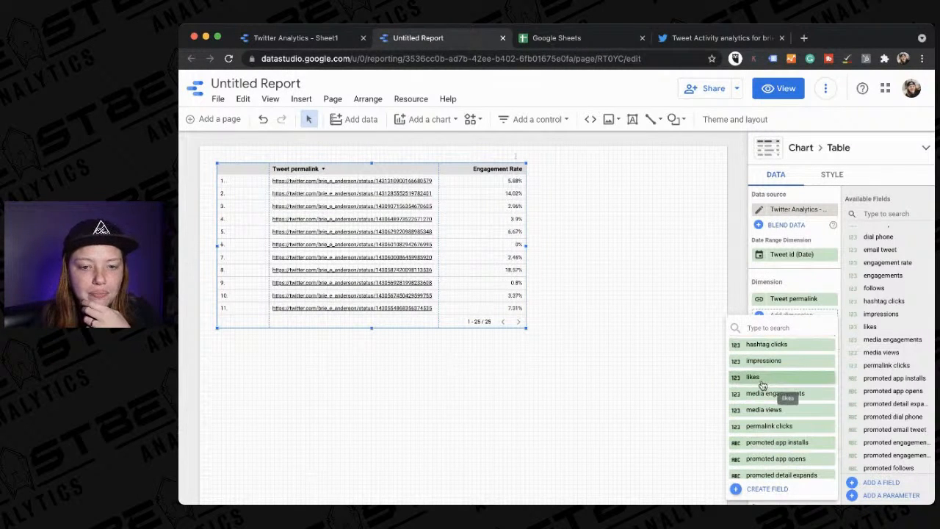
pyautogui.click(763, 381)
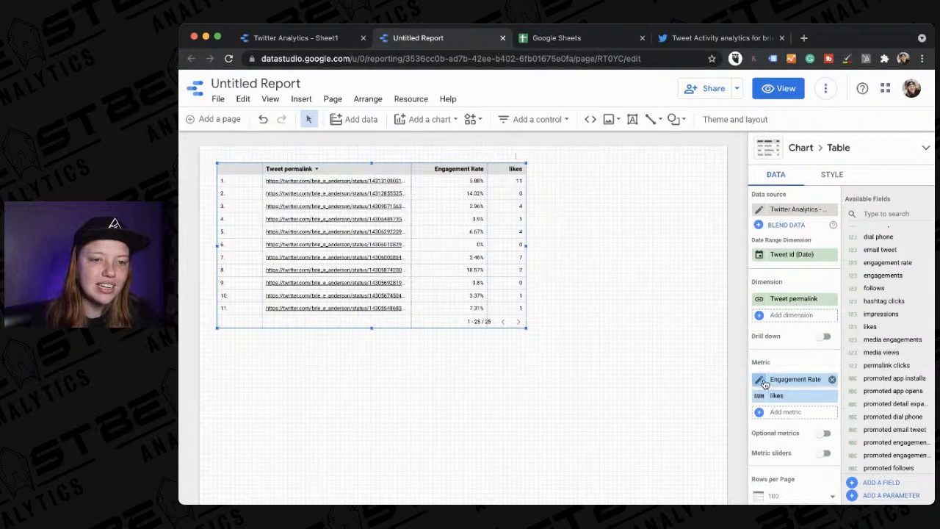
# - Try media views as a third metric in the table and remove it again
pyautogui.click(772, 412)
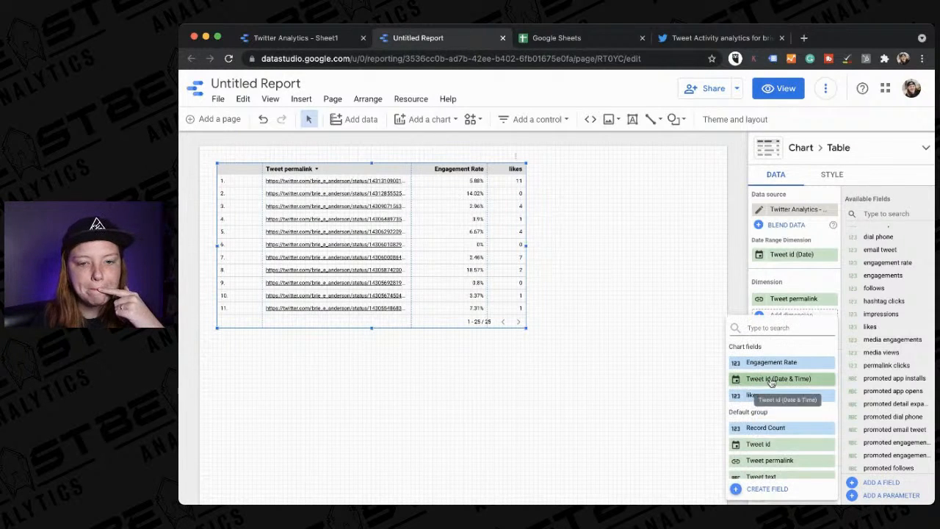
pyautogui.scroll(-10, 772, 397)
pyautogui.scroll(3, 771, 382)
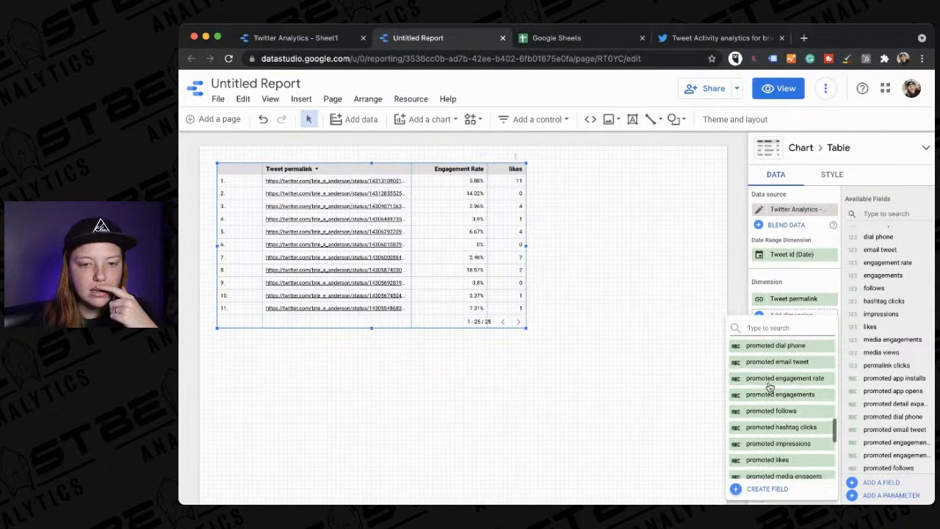
pyautogui.scroll(3, 770, 385)
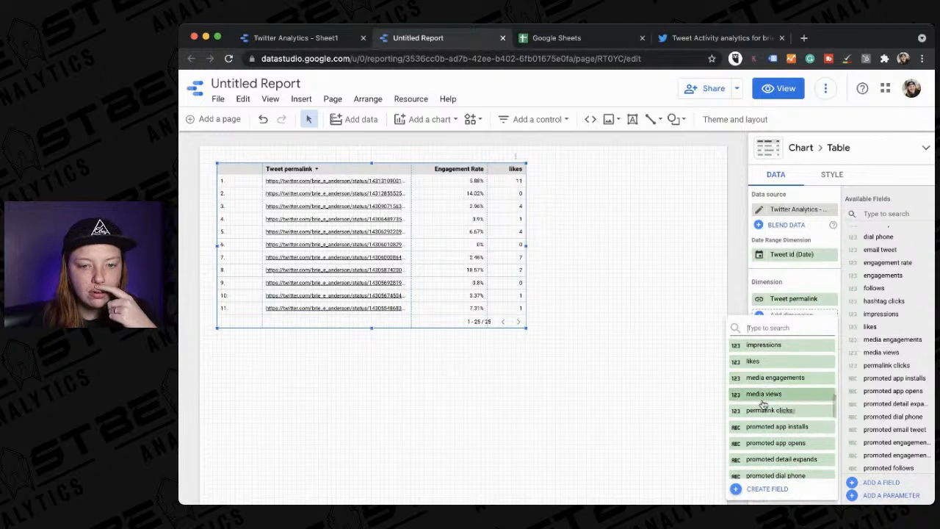
pyautogui.click(764, 394)
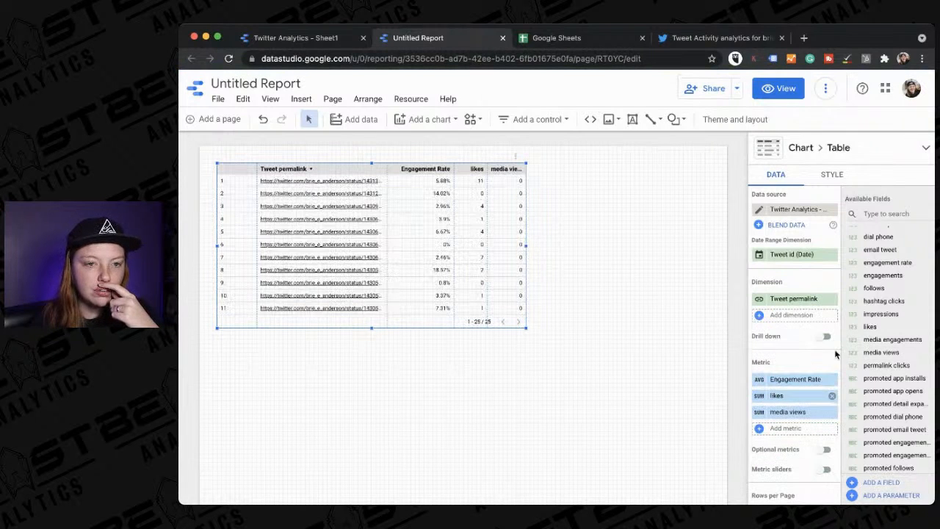
pyautogui.click(833, 413)
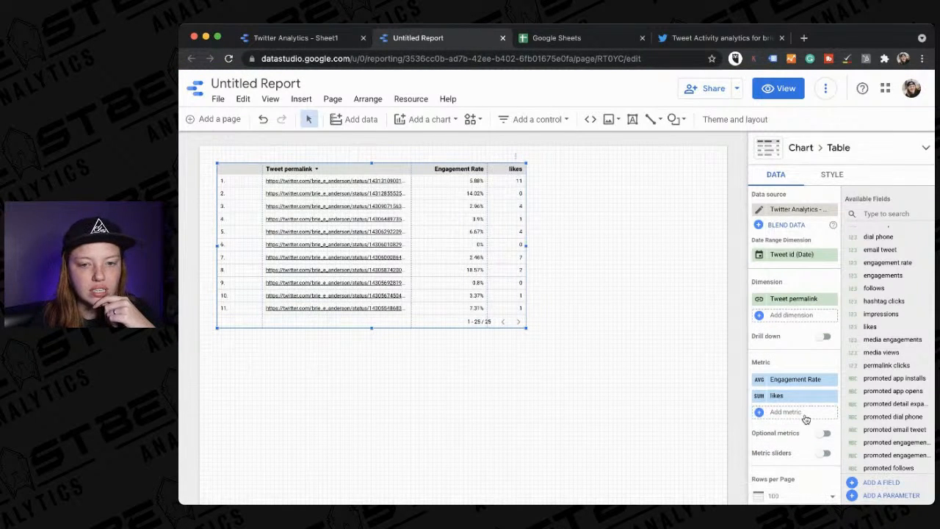
# - Add url clicks as the table's third metric after likes
pyautogui.click(805, 416)
pyautogui.scroll(-10, 801, 433)
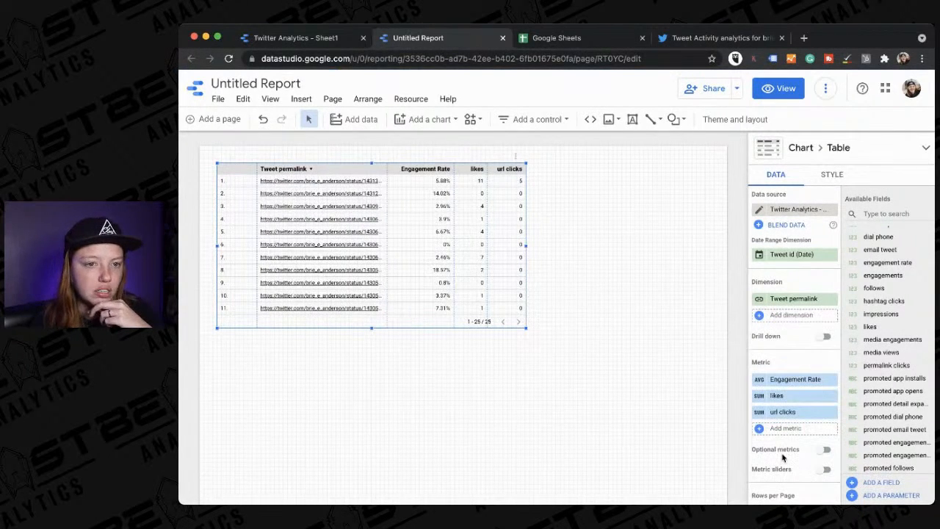
pyautogui.click(816, 427)
pyautogui.scroll(-10, 793, 426)
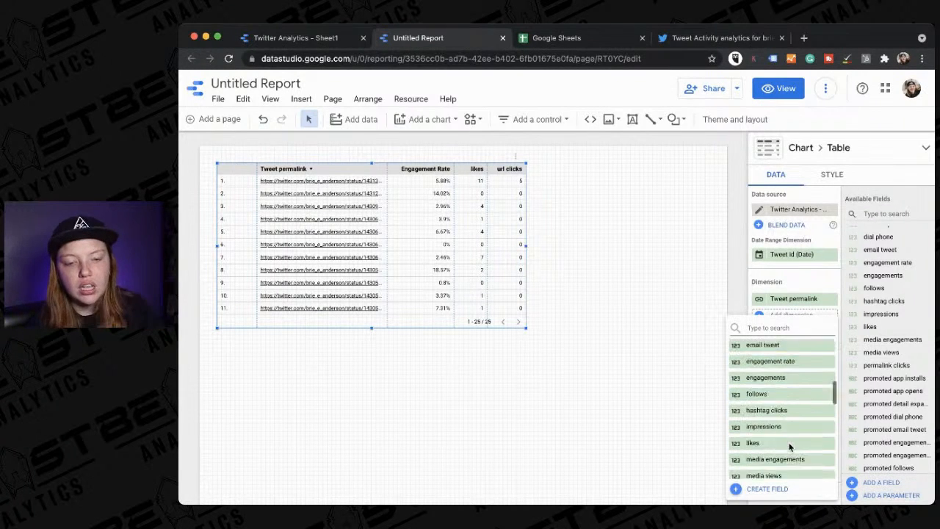
pyautogui.click(611, 362)
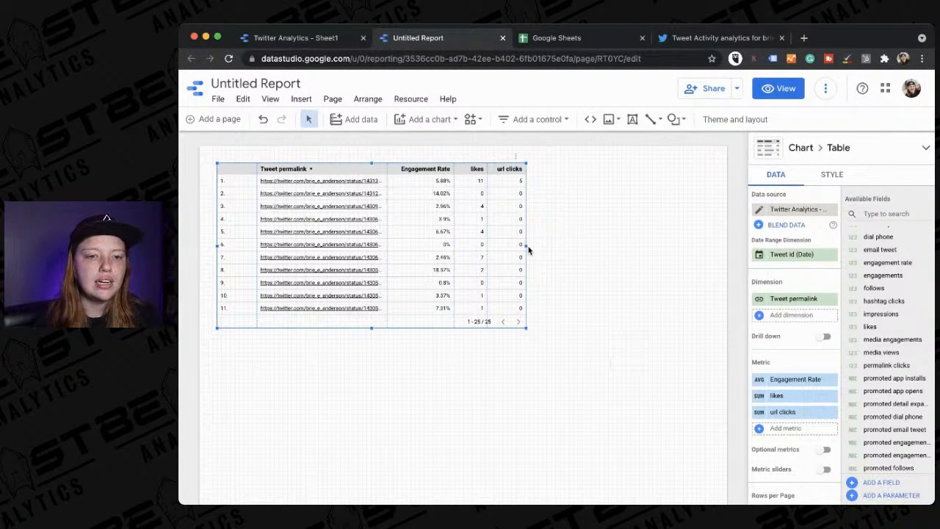
# - Widen the table across most of the page and replace its Tweet permalink dimension with Tweet text
pyautogui.moveTo(526, 245); pyautogui.dragTo(657, 244)
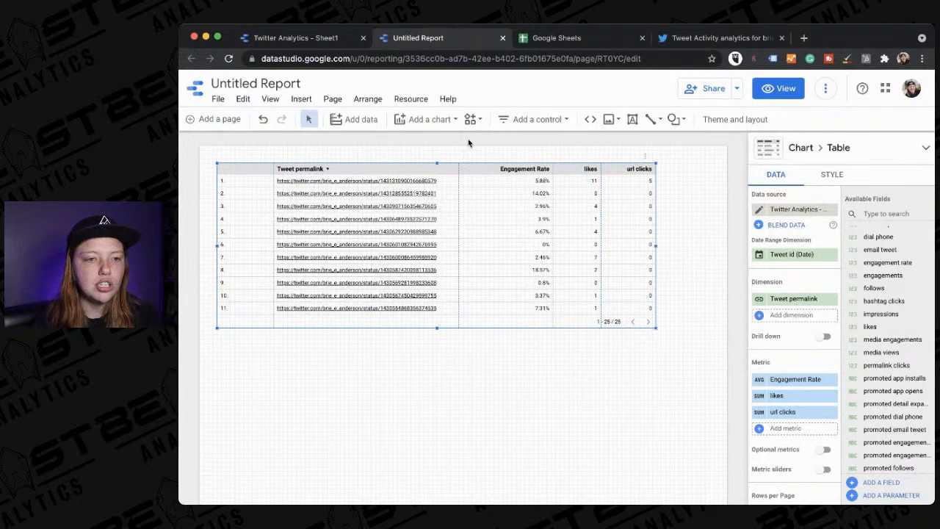
pyautogui.click(793, 314)
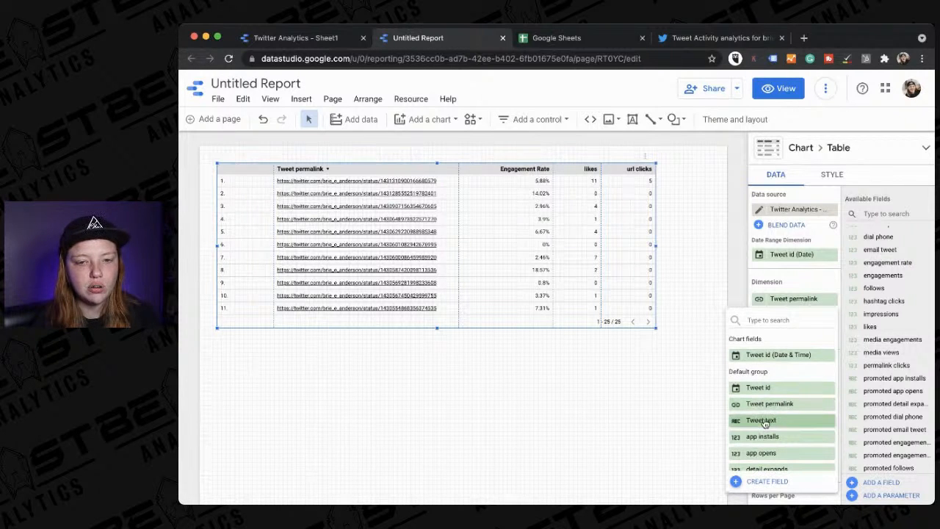
pyautogui.click(764, 421)
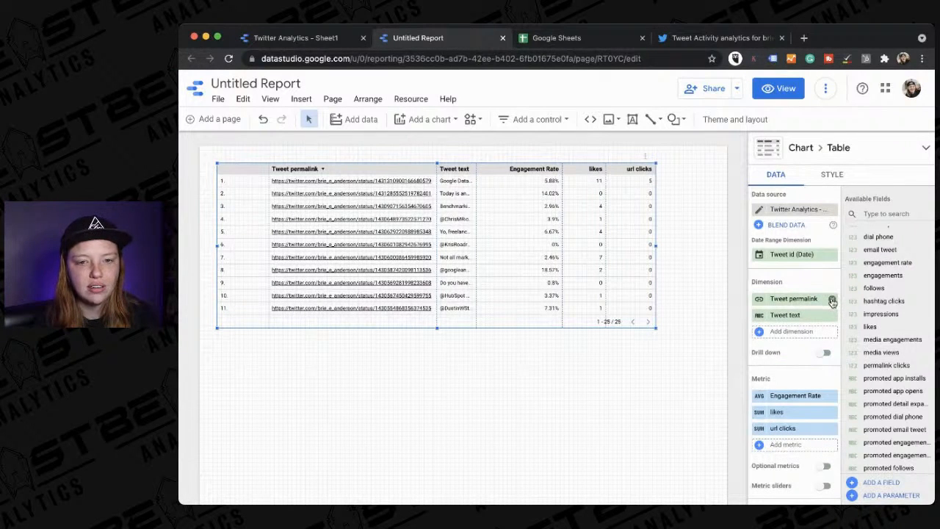
pyautogui.click(832, 302)
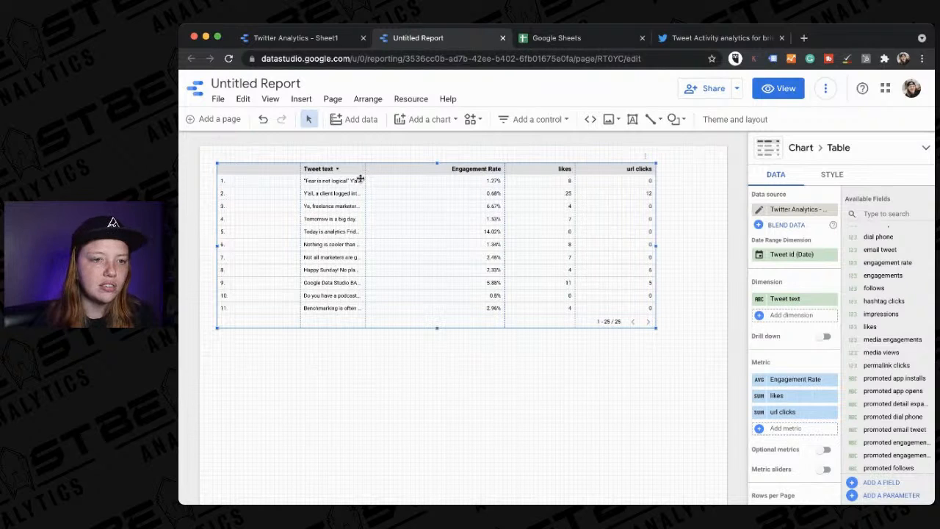
# - Widen the table's Tweet text column on both sides, narrowing the row-number column
pyautogui.moveTo(364, 175); pyautogui.dragTo(430, 174)
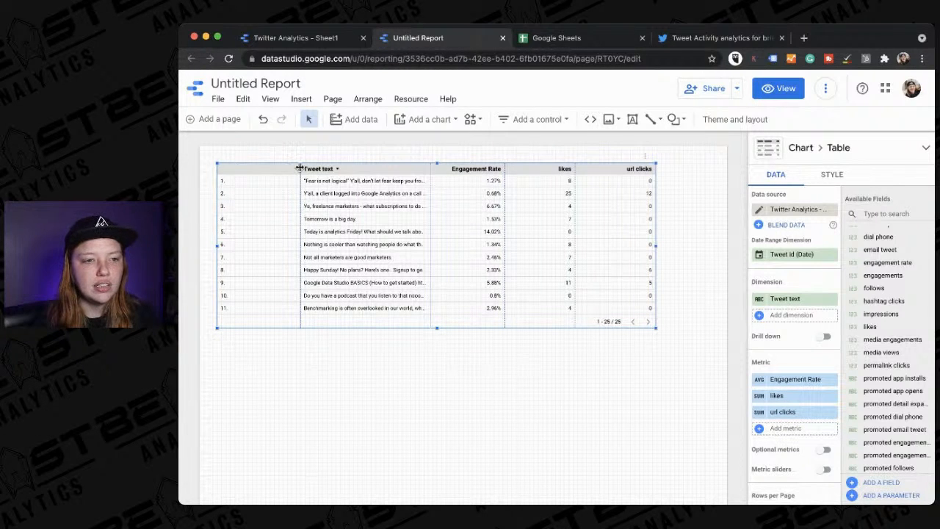
pyautogui.moveTo(300, 168); pyautogui.dragTo(252, 169)
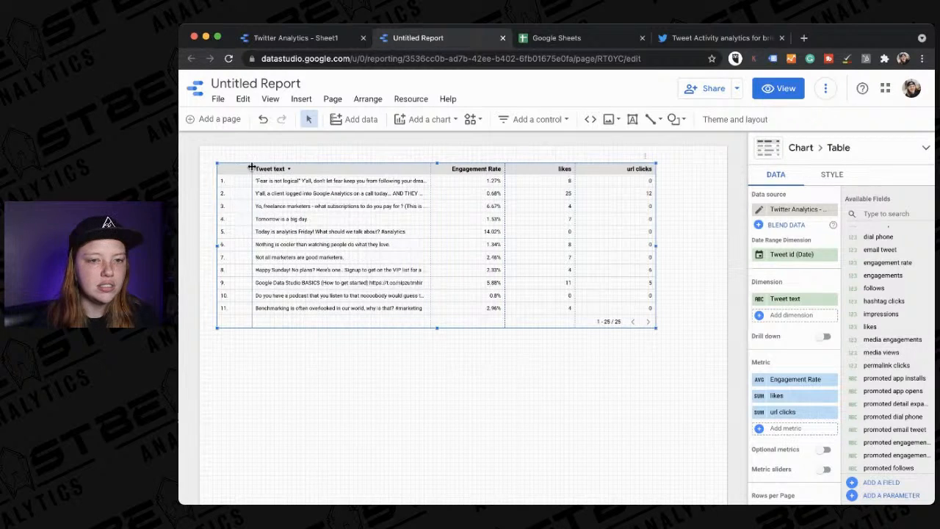
pyautogui.click(398, 384)
# - Change the table's primary sort field from Tweet text to engagement rate, keeping descending order
pyautogui.click(441, 276)
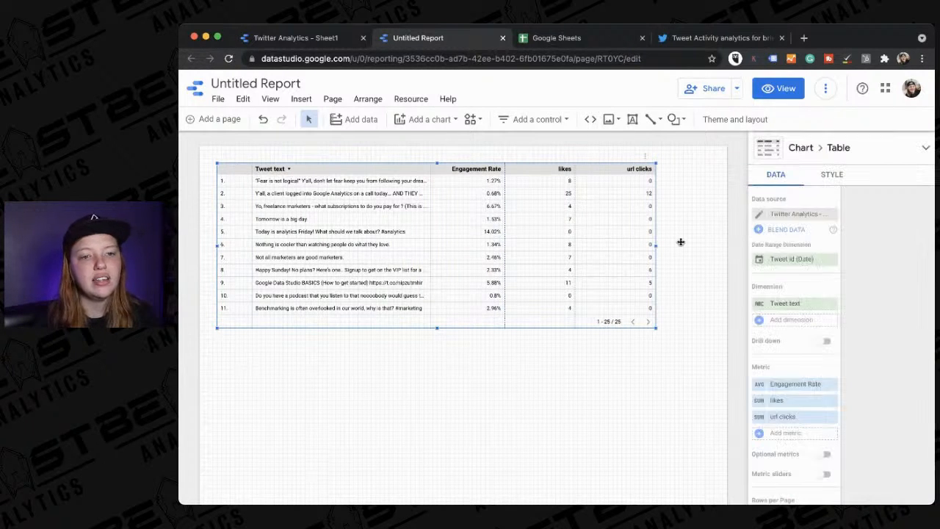
pyautogui.scroll(-5, 794, 389)
pyautogui.scroll(4, 794, 389)
pyautogui.scroll(1, 794, 396)
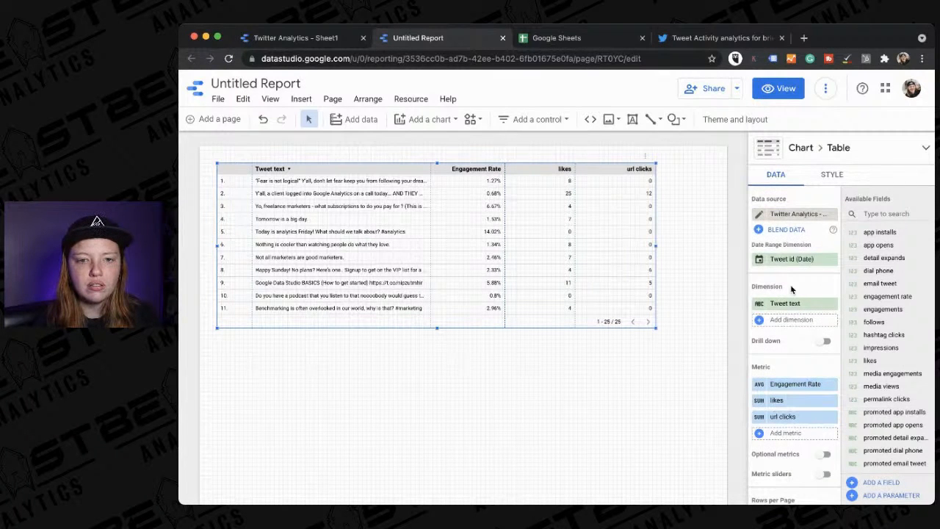
pyautogui.scroll(-8, 783, 395)
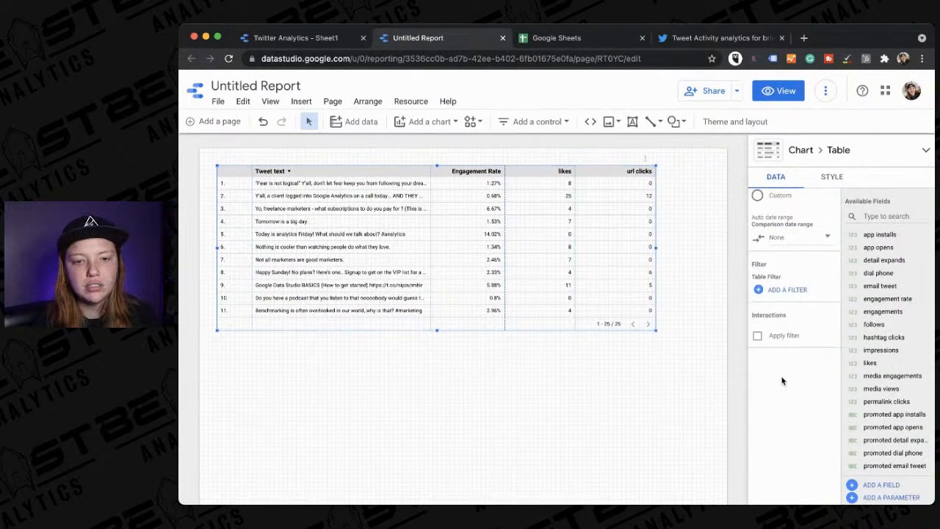
pyautogui.scroll(5, 774, 242)
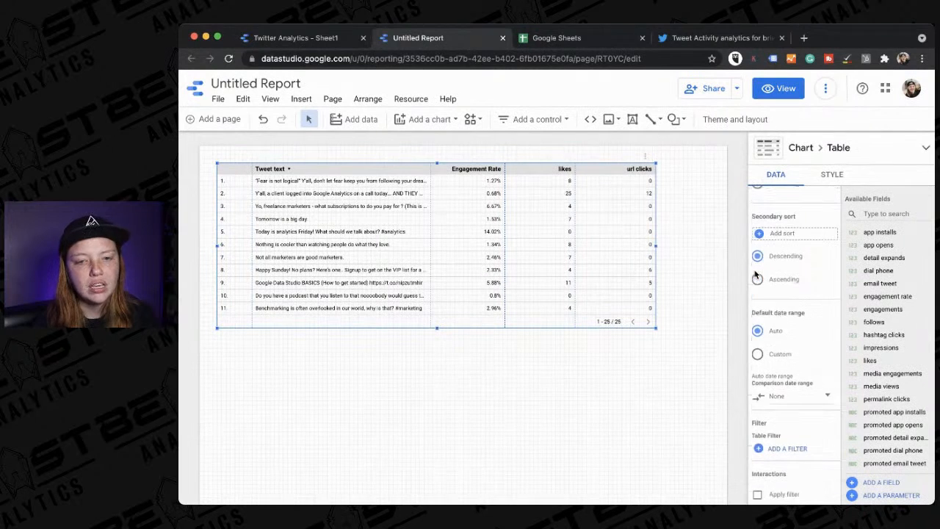
pyautogui.scroll(5, 756, 273)
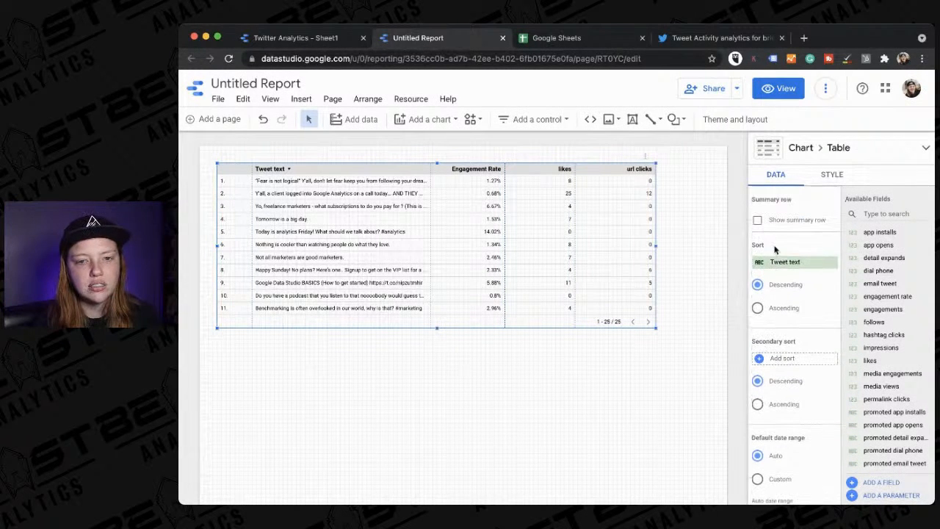
pyautogui.click(774, 263)
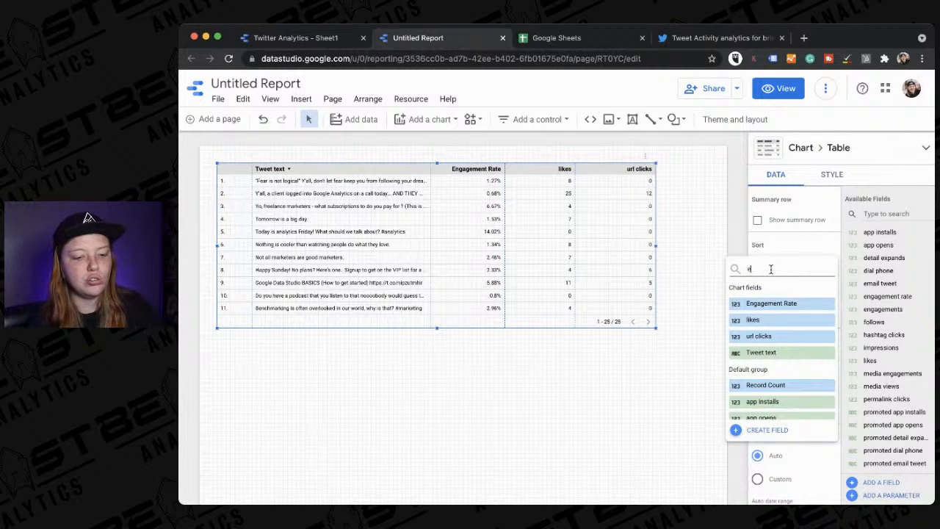
pyautogui.write('enga')
pyautogui.click(771, 304)
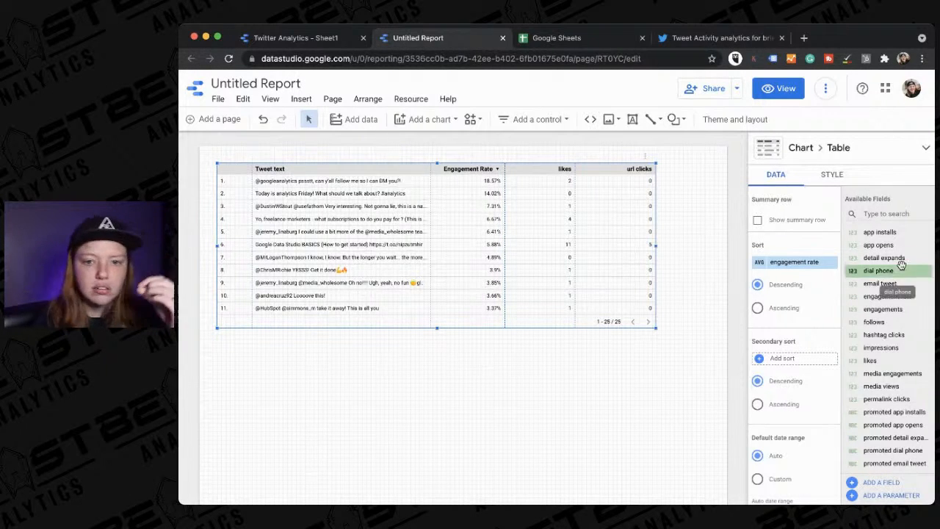
# - Add impressions as the table's first metric, ahead of Engagement Rate
pyautogui.scroll(3, 799, 382)
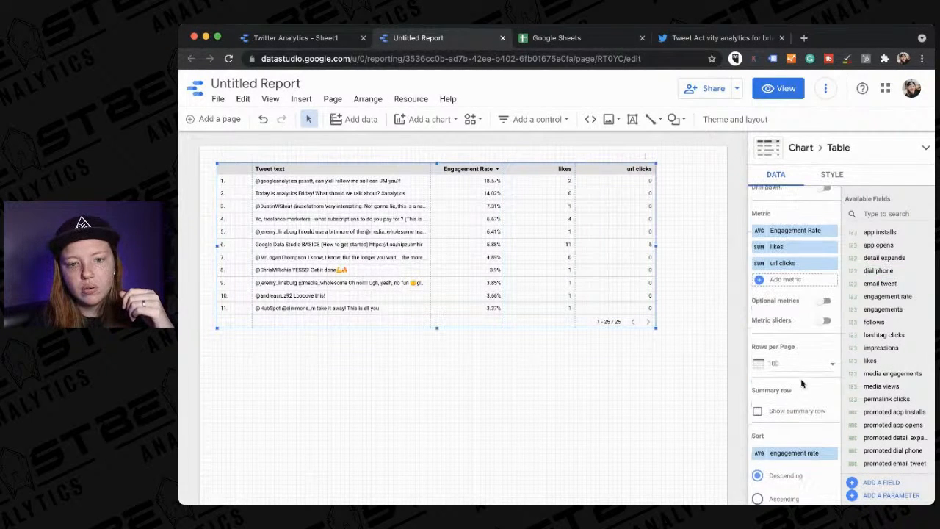
pyautogui.moveTo(888, 349); pyautogui.dragTo(800, 273)
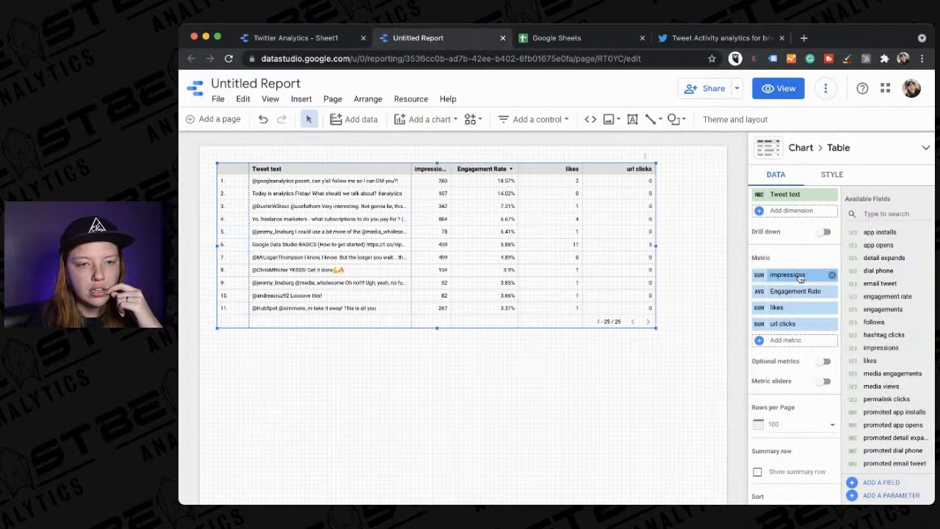
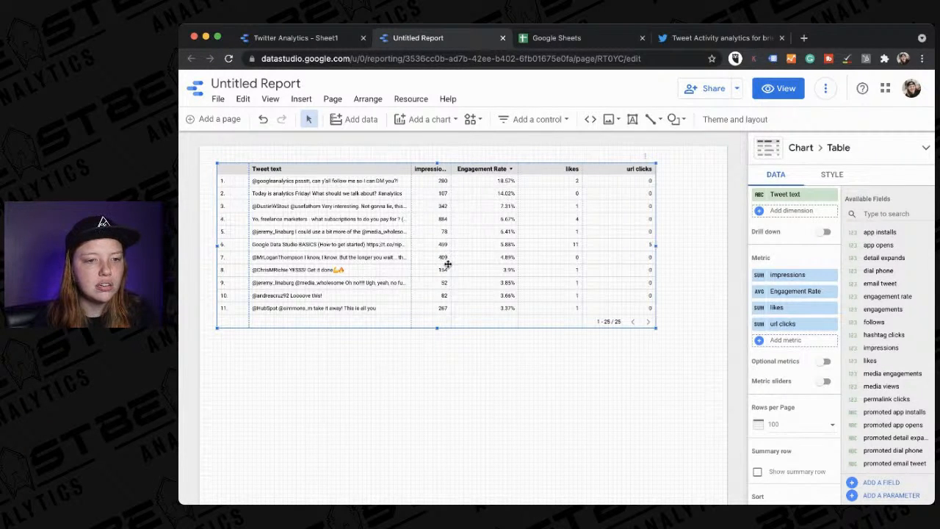
# - Extend the table downward to fit every tweet row and adjust the Tweet text, impressions and Engagement Rate column widths to fit their headers
pyautogui.moveTo(436, 329); pyautogui.dragTo(437, 490)
pyautogui.scroll(-1, 440, 492)
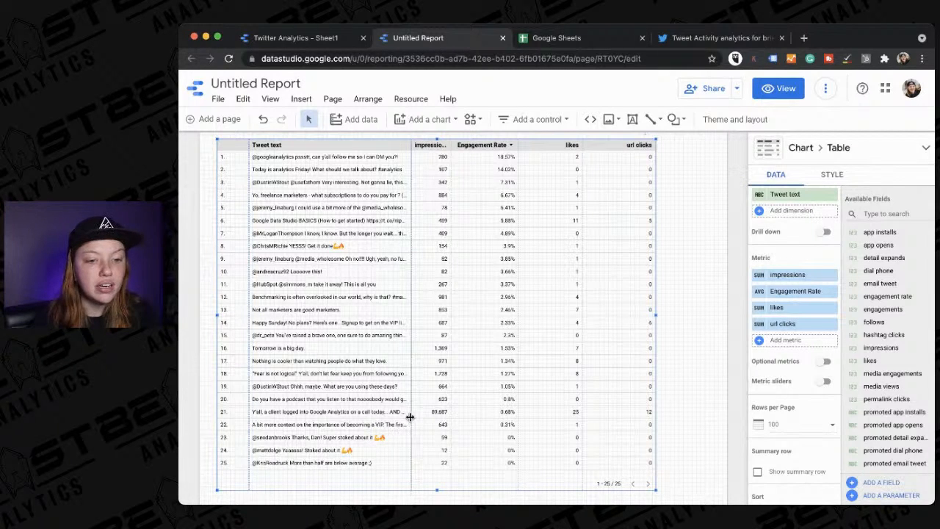
pyautogui.moveTo(412, 417); pyautogui.dragTo(417, 418)
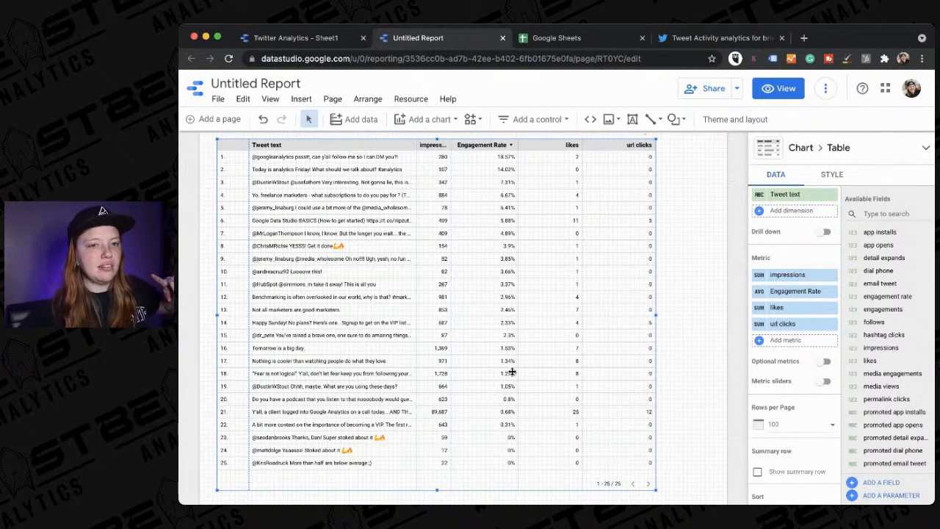
pyautogui.moveTo(518, 239); pyautogui.dragTo(543, 238)
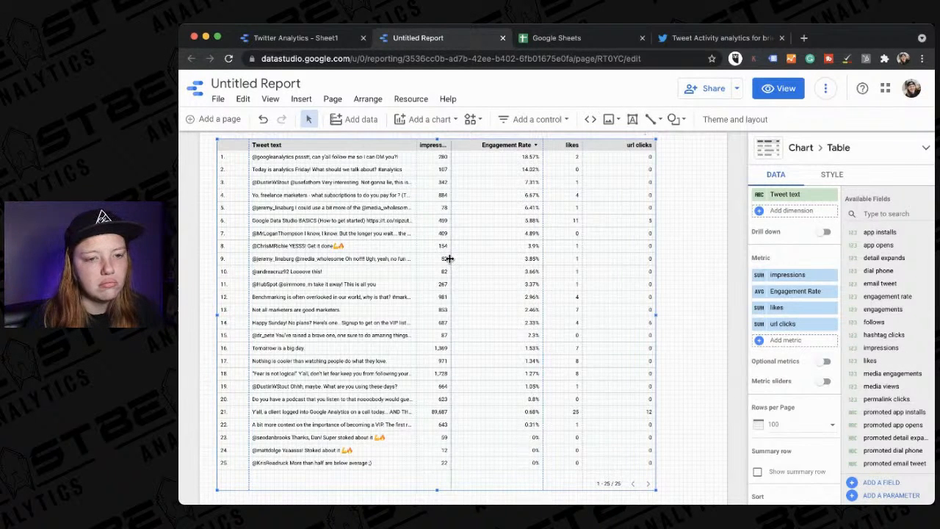
pyautogui.moveTo(449, 259); pyautogui.dragTo(467, 258)
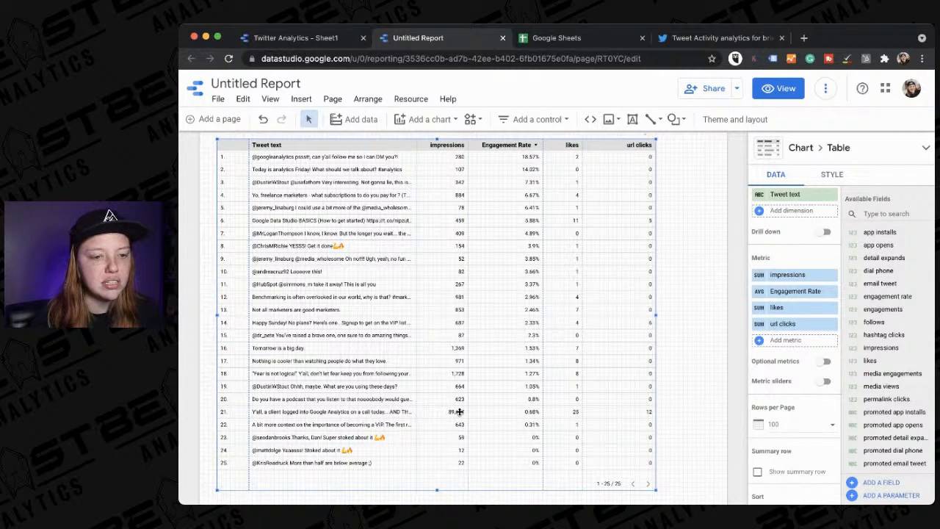
pyautogui.moveTo(416, 404); pyautogui.dragTo(418, 405)
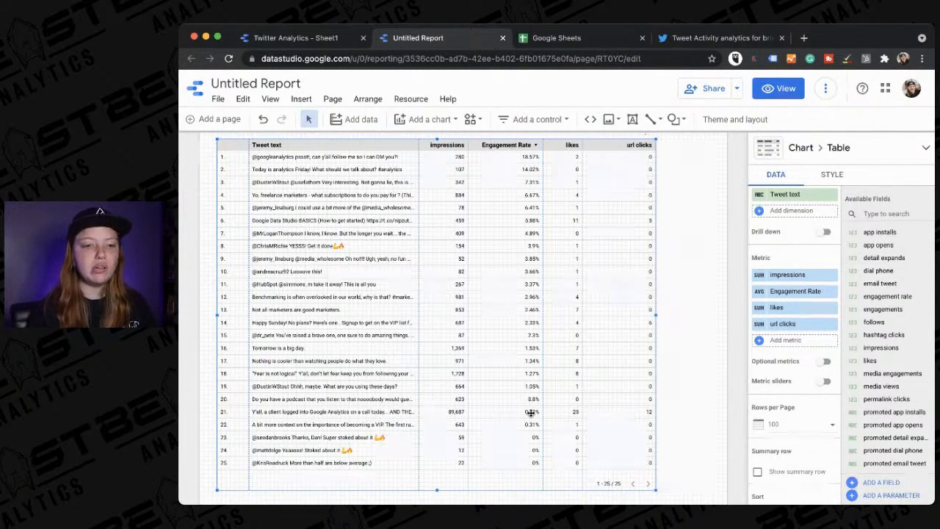
pyautogui.click(697, 353)
pyautogui.scroll(-2, 696, 354)
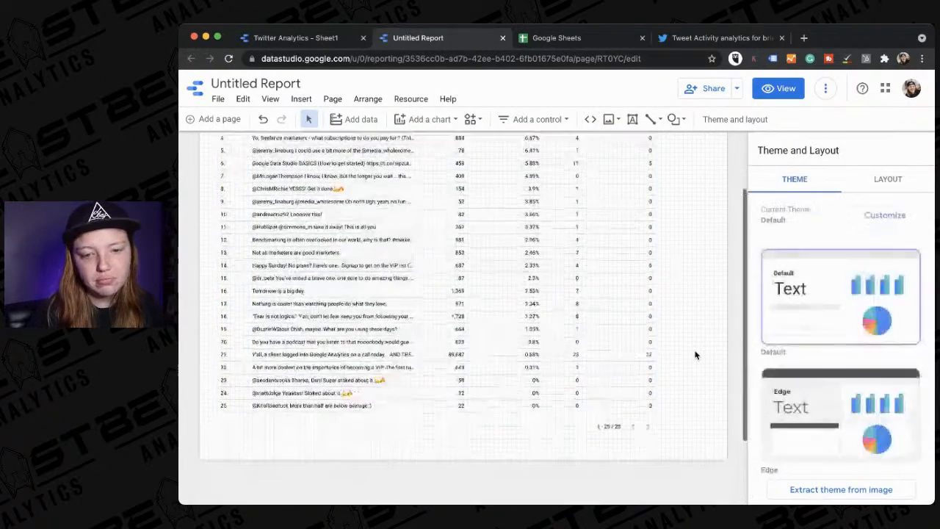
pyautogui.scroll(2, 661, 358)
pyautogui.click(594, 361)
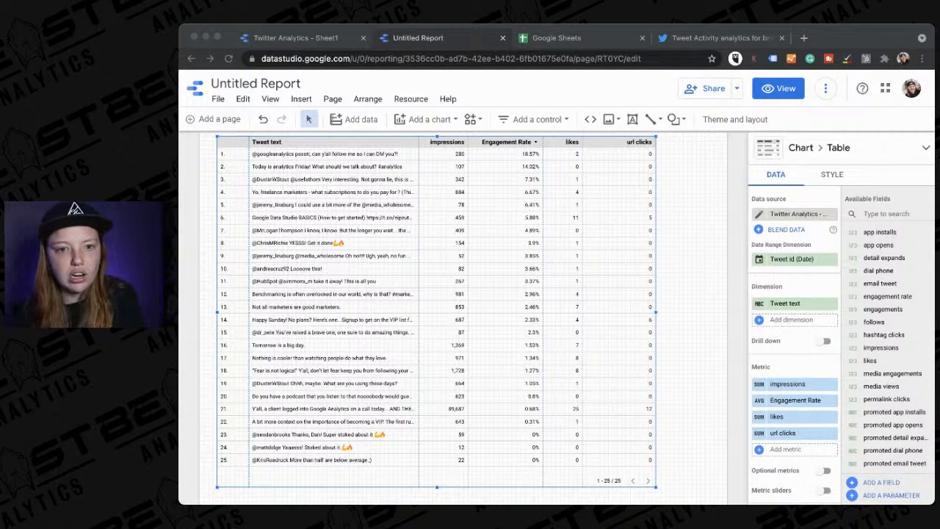
pyautogui.click(931, 180)
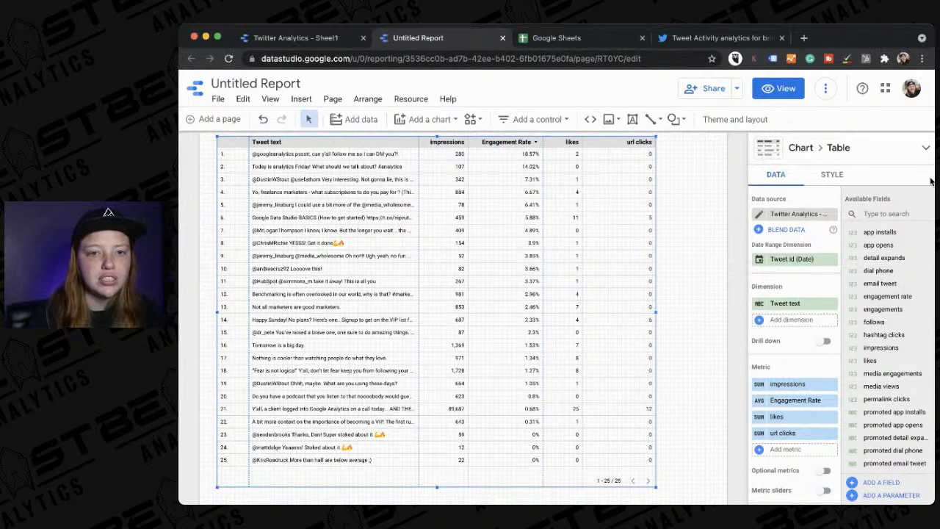
pyautogui.click(719, 228)
pyautogui.scroll(1, 701, 250)
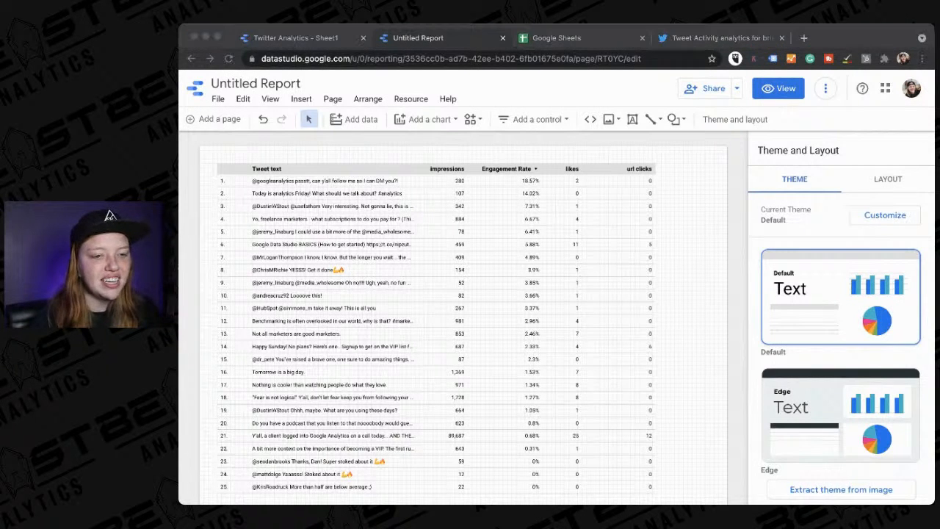
# - Add a second page to the report
pyautogui.click(922, 250)
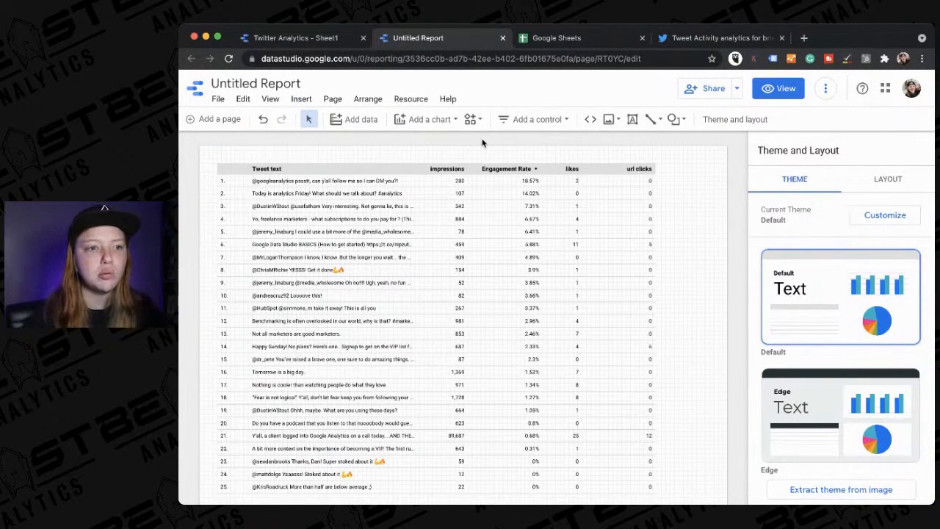
pyautogui.click(217, 119)
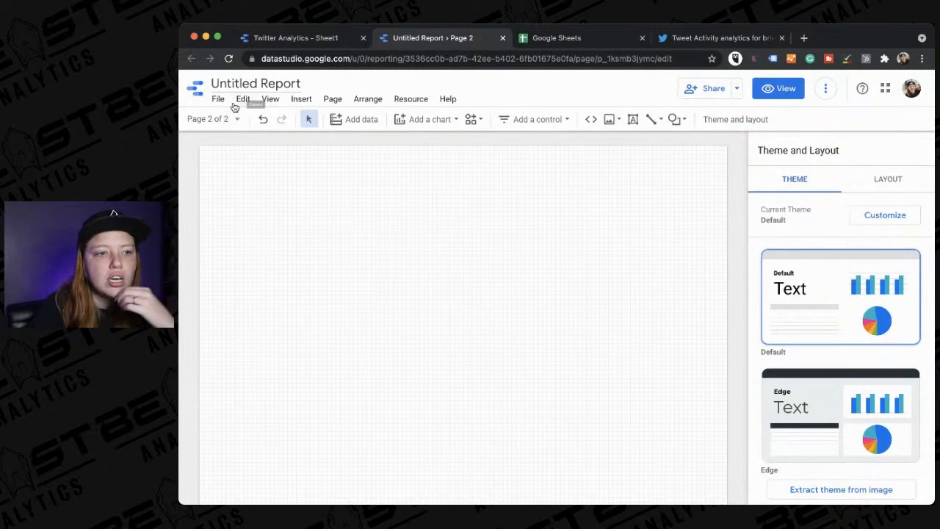
# - Preview the report in view mode, switching between Page 1 and Page 2, and return to editing Page 2
pyautogui.click(786, 89)
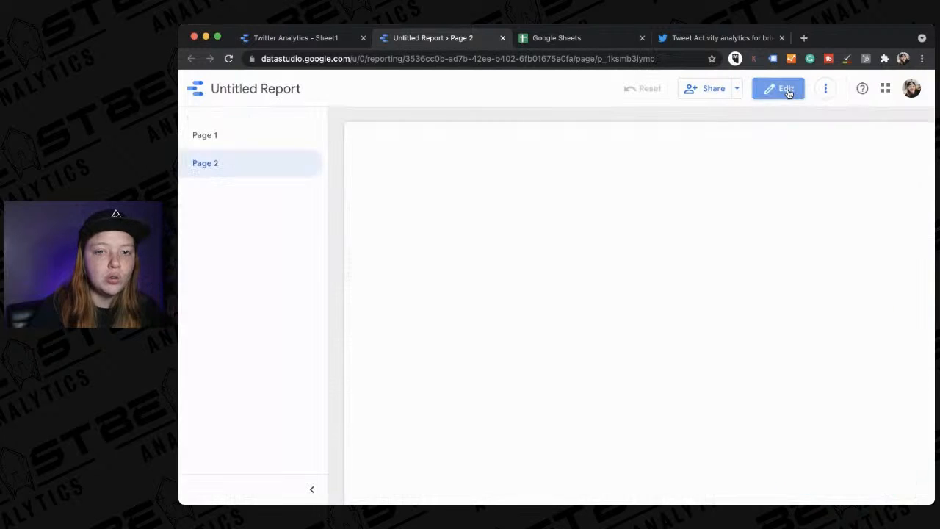
pyautogui.click(212, 134)
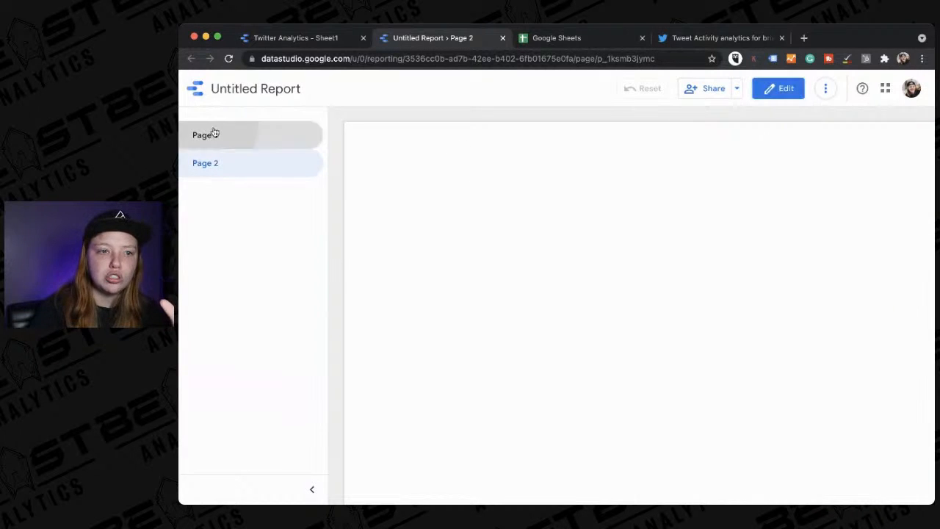
pyautogui.click(209, 166)
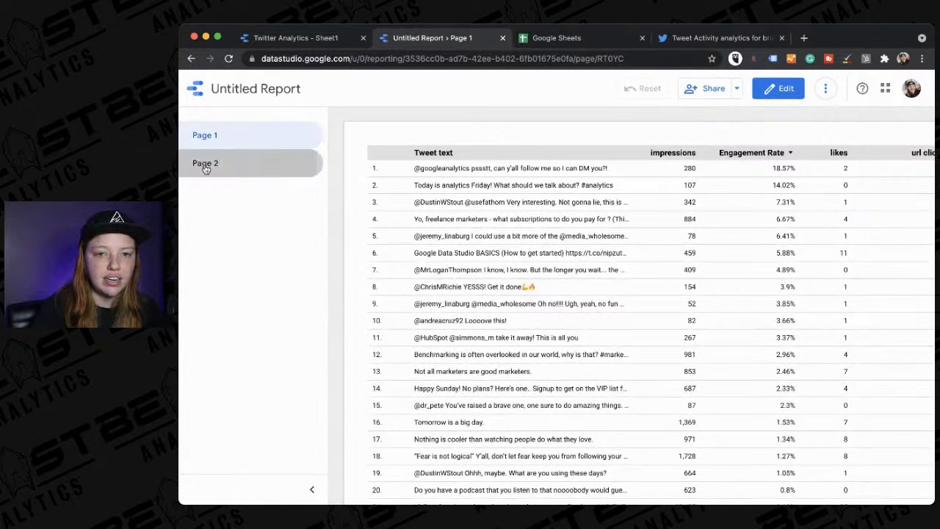
pyautogui.click(208, 140)
pyautogui.click(208, 163)
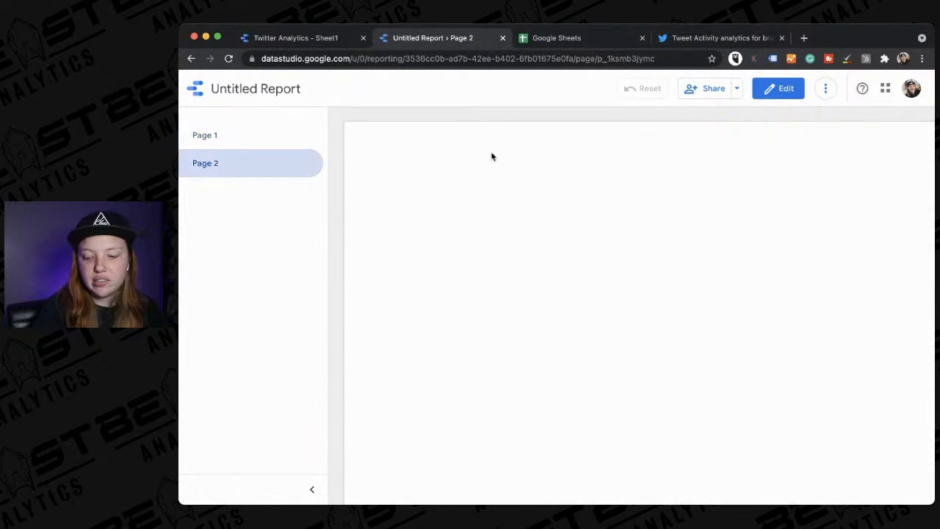
pyautogui.click(774, 90)
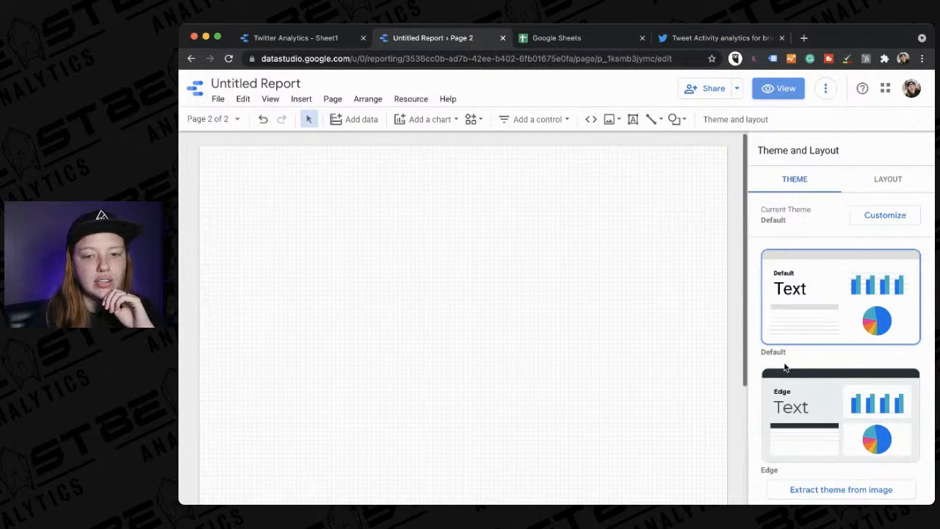
pyautogui.click(370, 121)
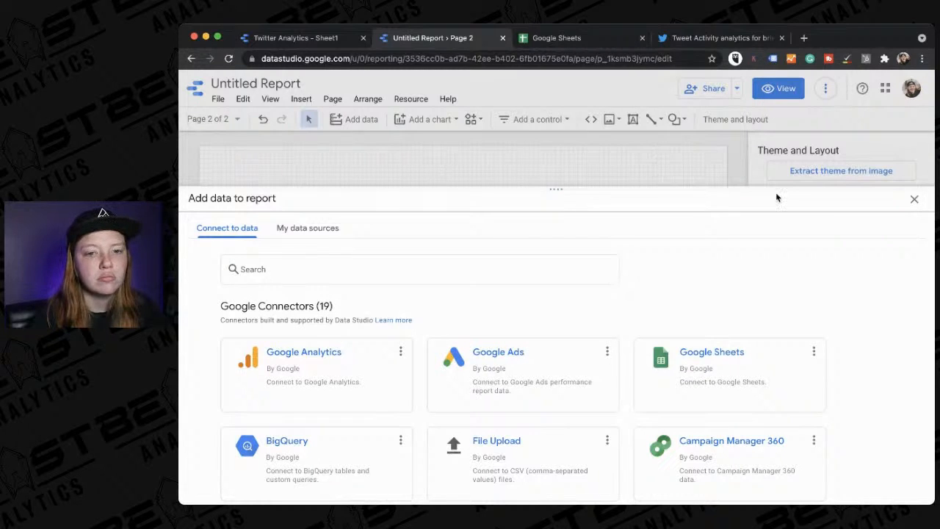
pyautogui.click(914, 202)
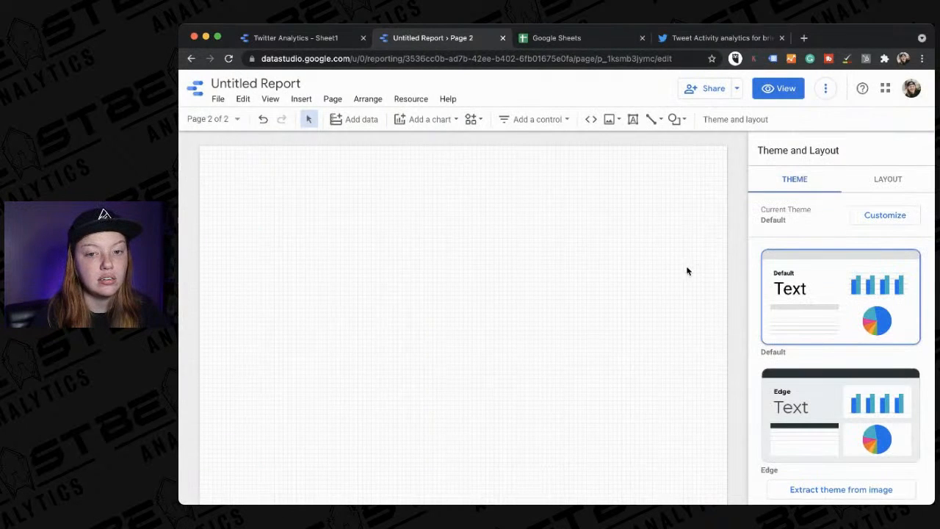
pyautogui.click(349, 119)
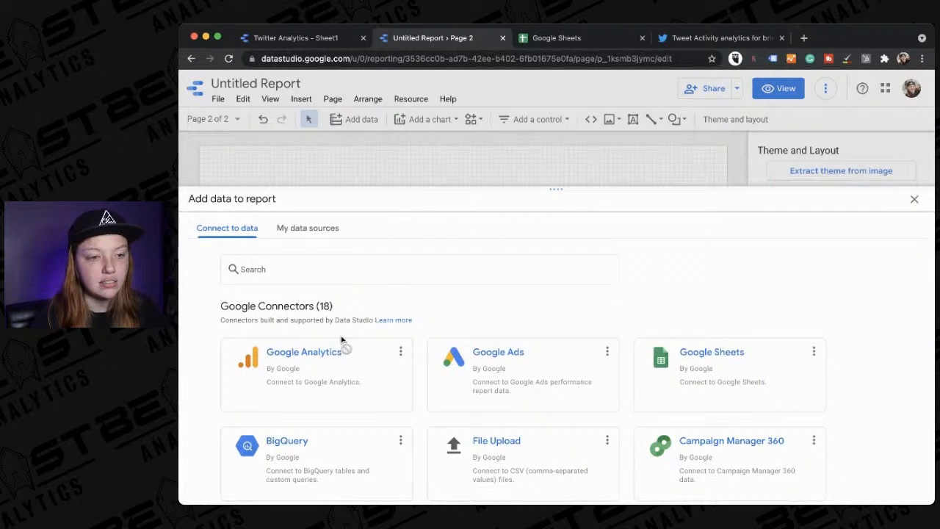
pyautogui.click(670, 361)
pyautogui.click(382, 325)
pyautogui.click(885, 482)
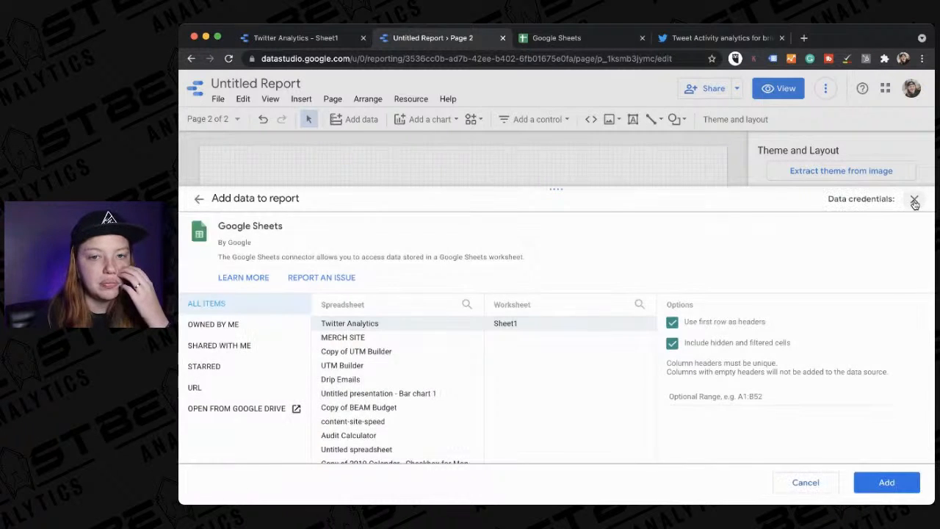
pyautogui.click(915, 201)
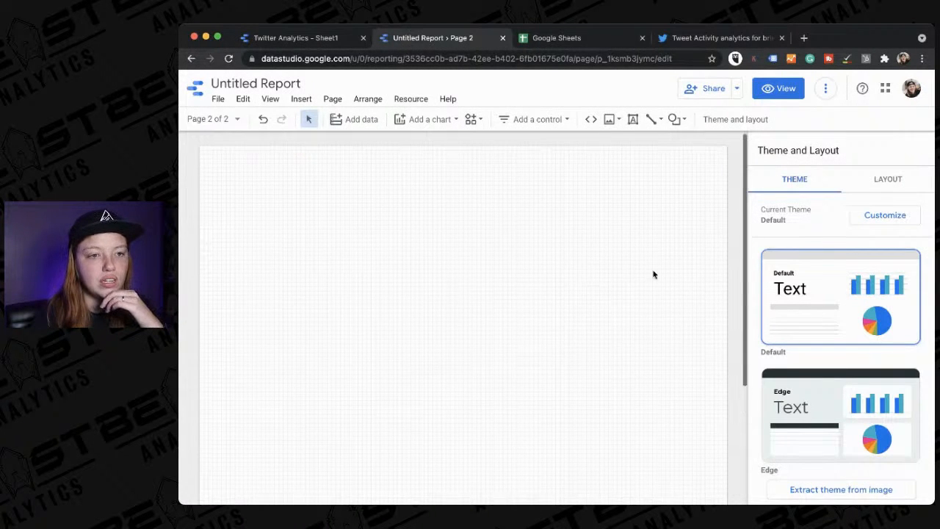
# - Add Sheet1 of the Twitter Analytics spreadsheet to the report as a Google Sheets data source, using the first row as headers
pyautogui.click(360, 124)
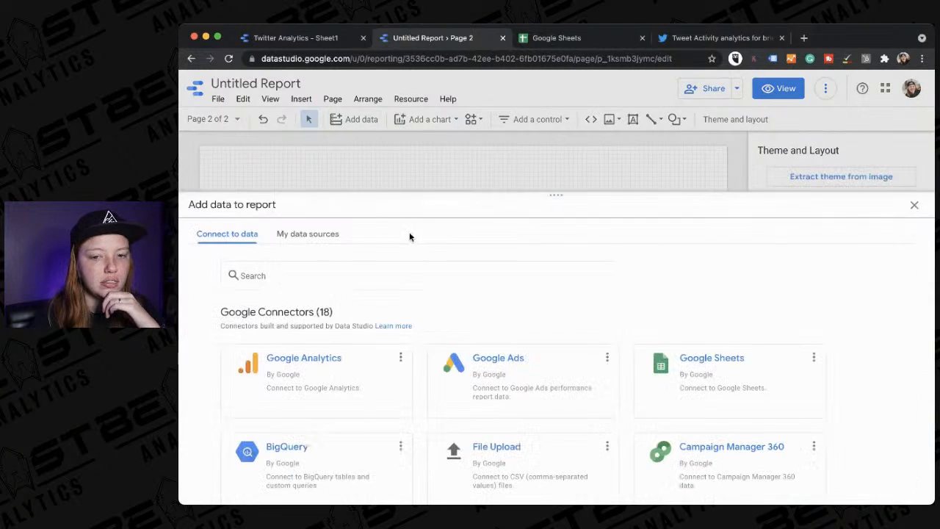
pyautogui.click(665, 360)
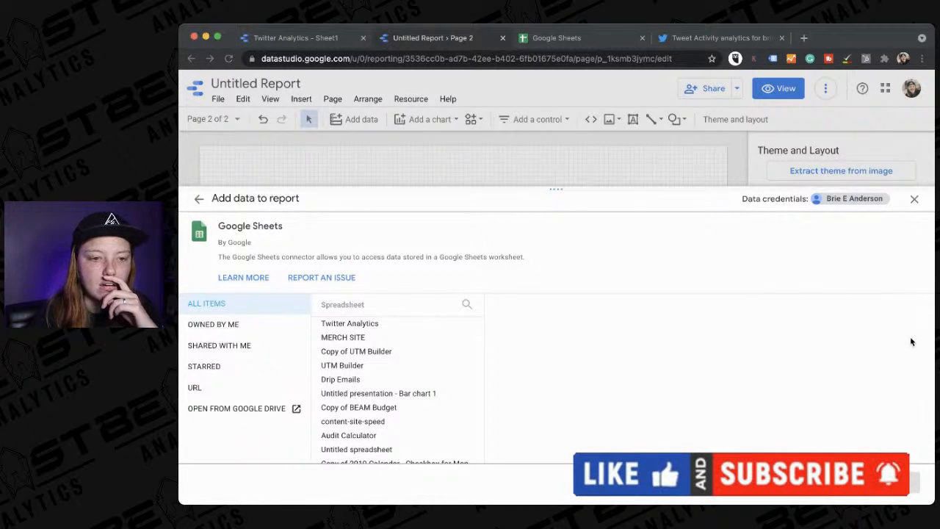
pyautogui.click(913, 343)
pyautogui.click(116, 218)
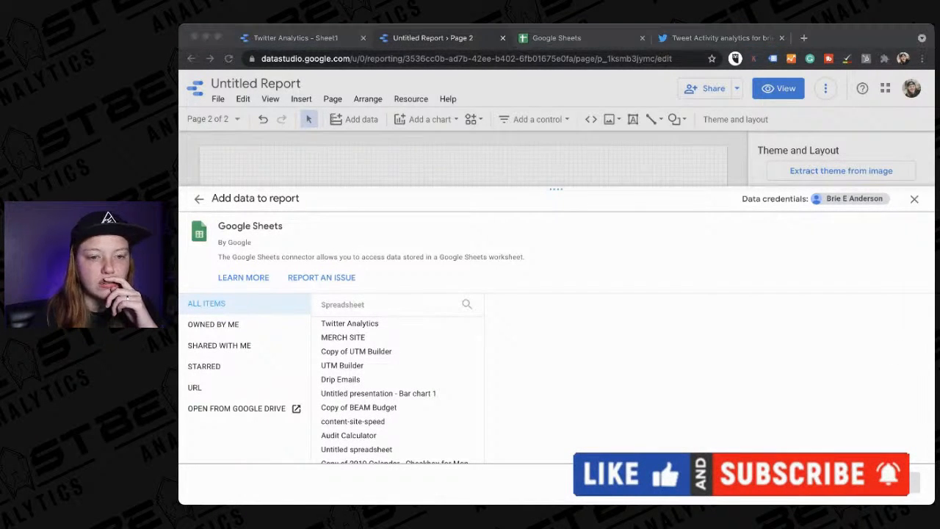
pyautogui.click(902, 341)
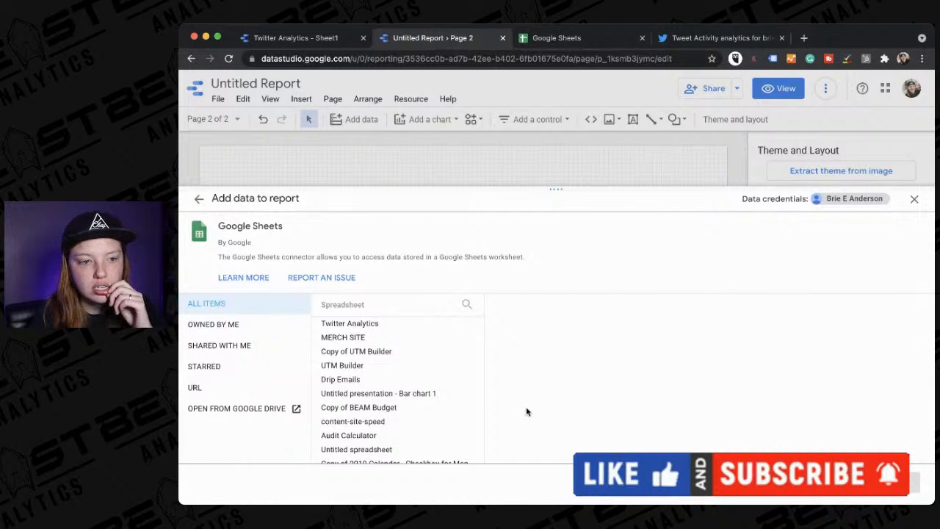
pyautogui.click(351, 323)
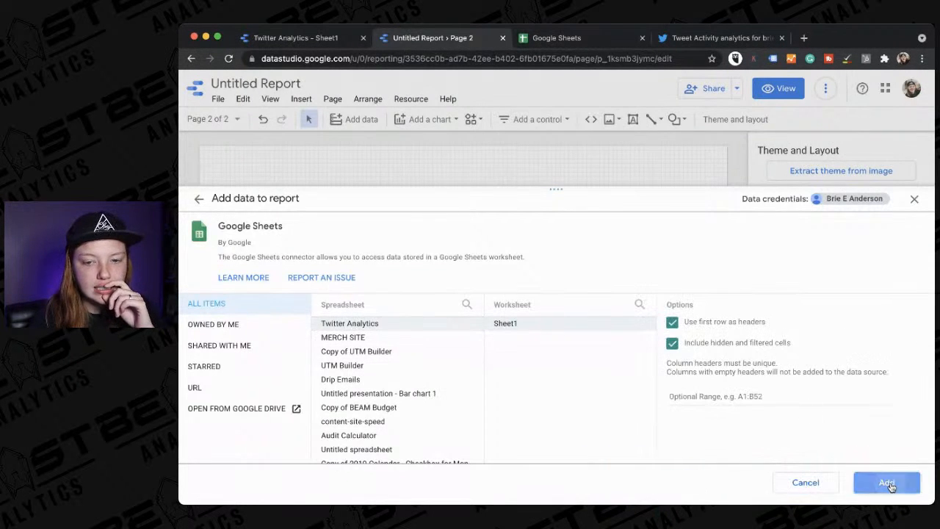
pyautogui.click(887, 481)
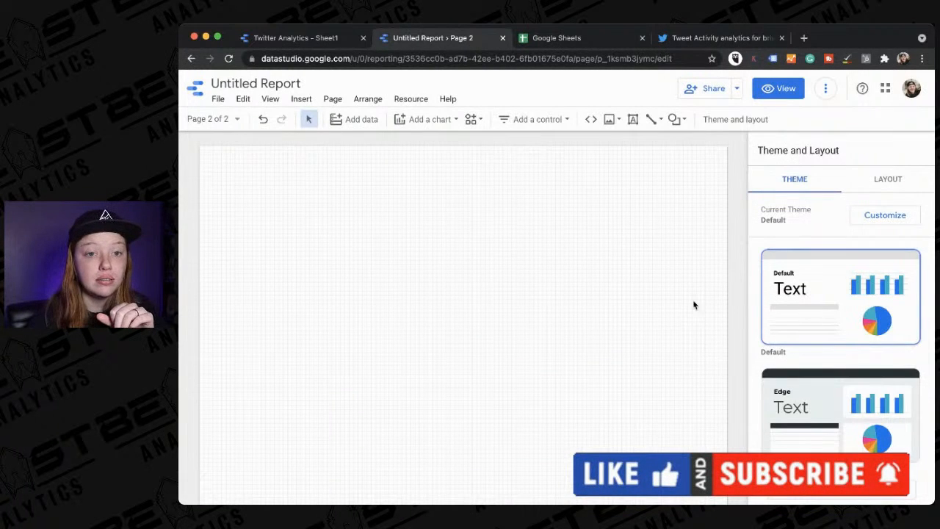
# - Insert a heatmap table near the upper-left corner of Page 2 and enlarge it to span over half the page width
pyautogui.scroll(-3, 620, 330)
pyautogui.scroll(3, 663, 294)
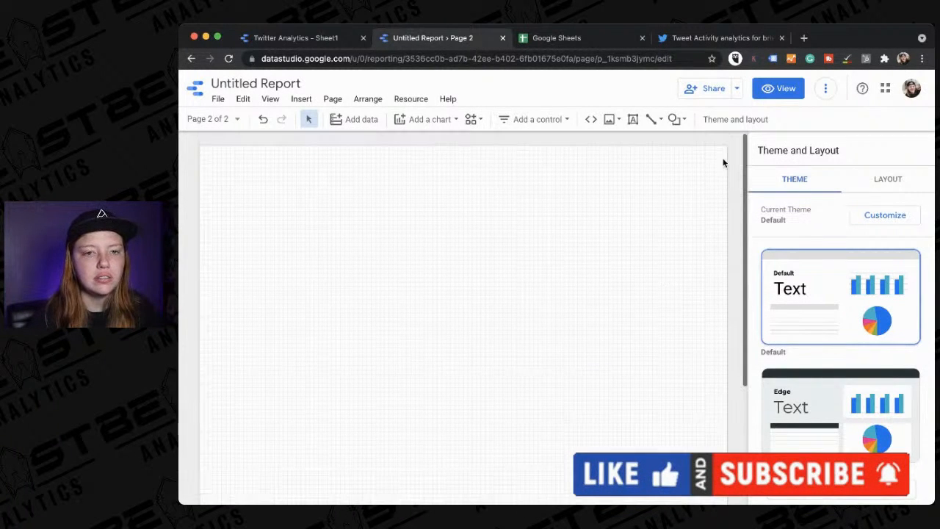
pyautogui.click(423, 119)
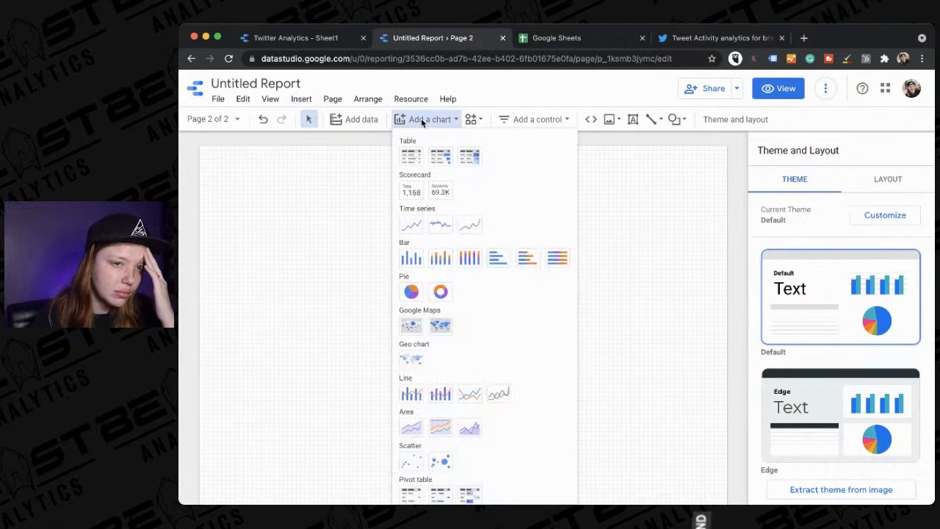
pyautogui.click(477, 159)
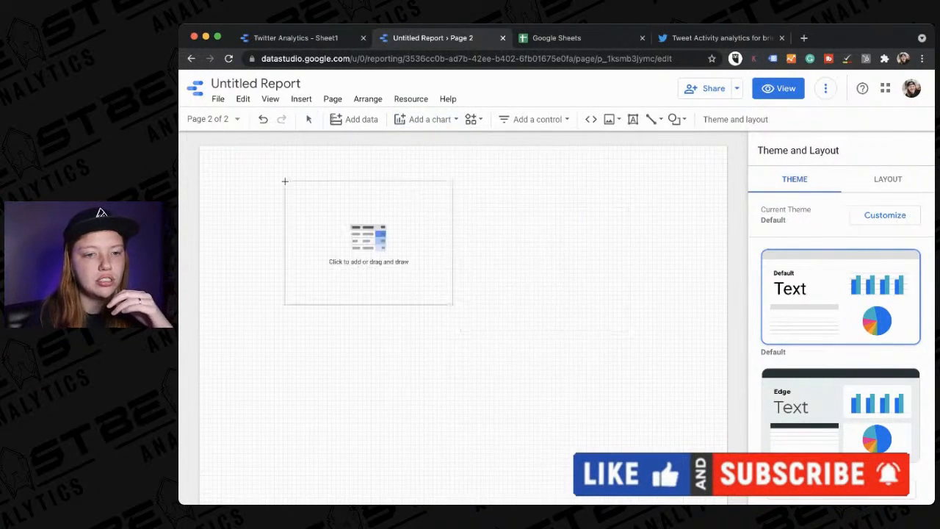
pyautogui.click(231, 170)
pyautogui.moveTo(396, 295); pyautogui.dragTo(531, 333)
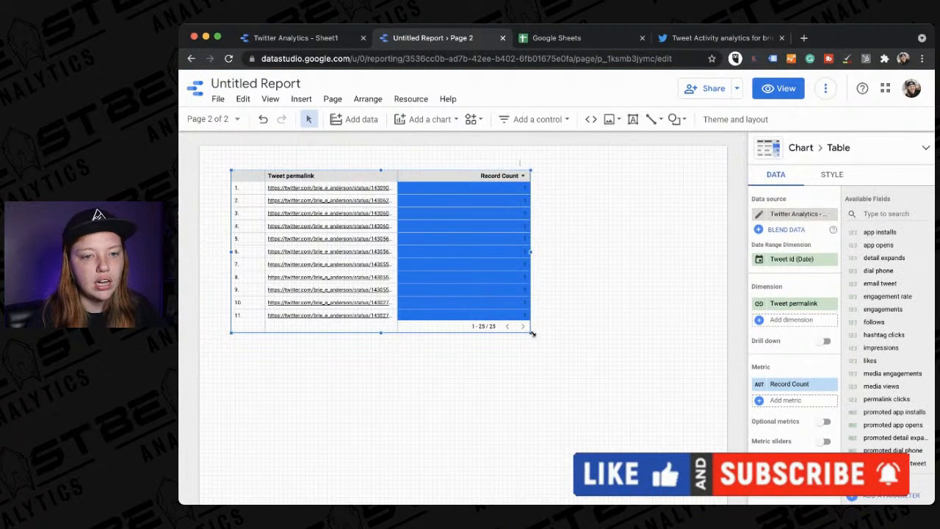
# - Replace the heatmap table's Tweet permalink dimension with Tweet text
pyautogui.click(830, 303)
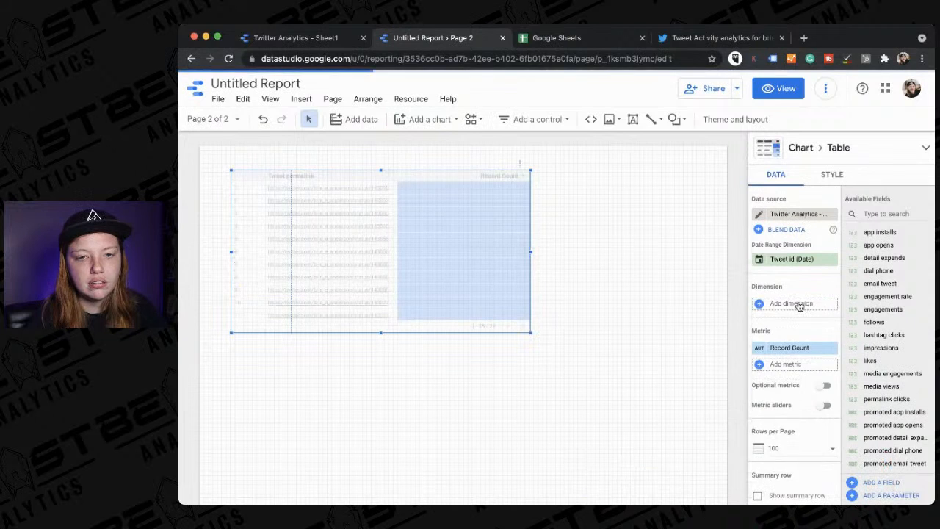
pyautogui.click(799, 305)
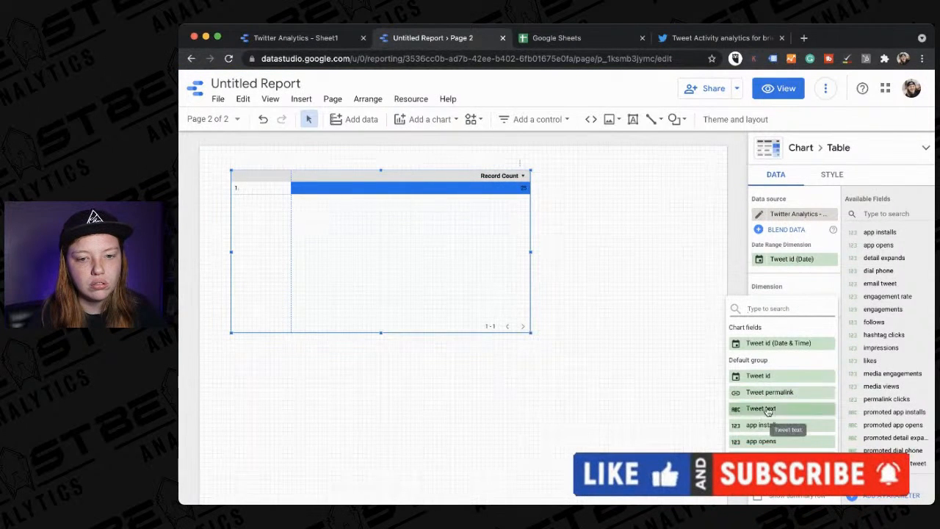
pyautogui.click(767, 410)
# - Replace the heatmap table's Record Count metric with impressions
pyautogui.click(833, 385)
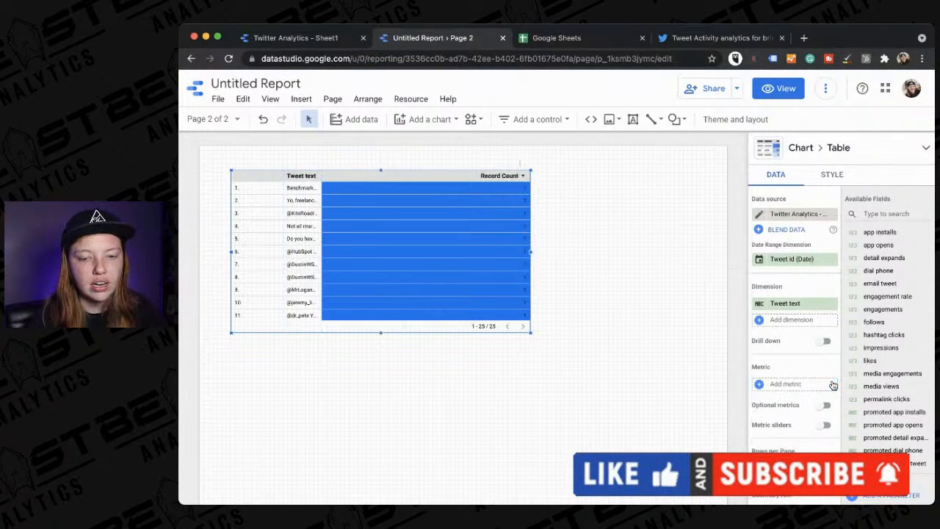
pyautogui.click(797, 385)
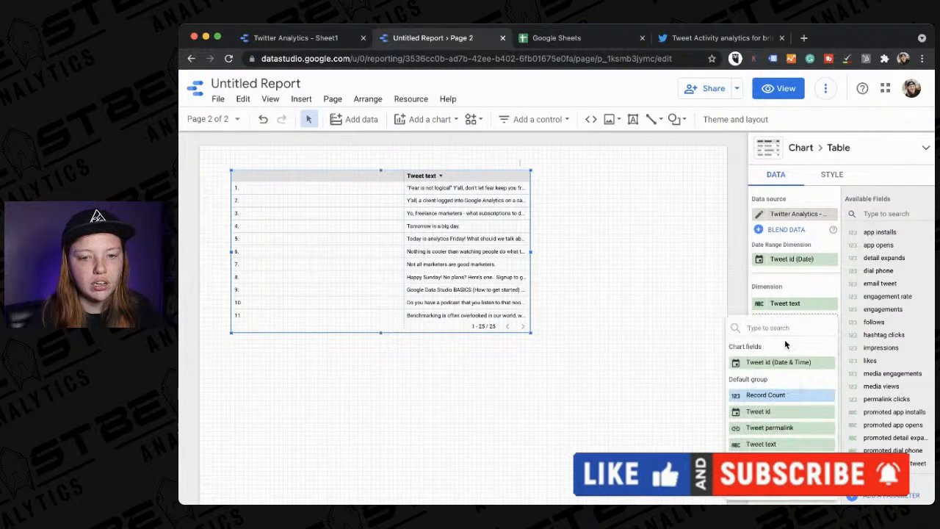
pyautogui.scroll(-1, 771, 397)
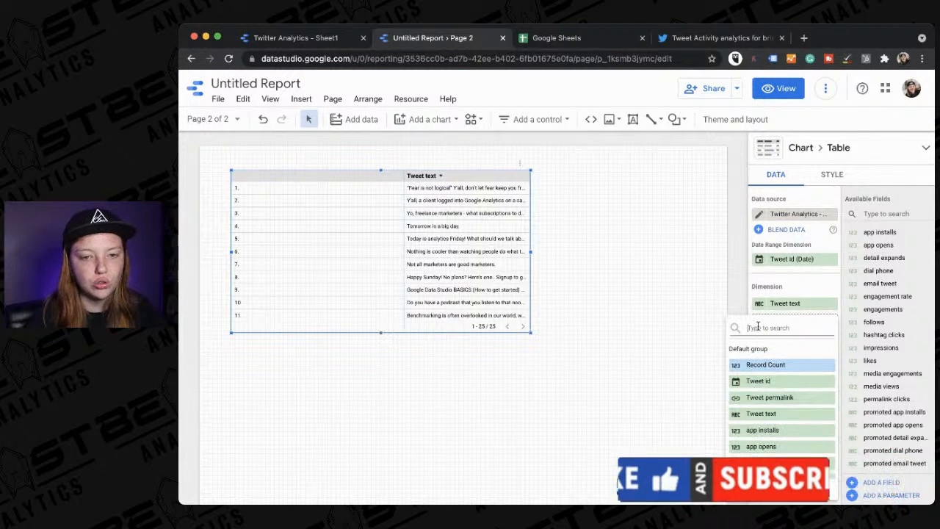
pyautogui.write('create')
pyautogui.press('BackSpace')
pyautogui.press('BackSpace')
pyautogui.press('BackSpace')
pyautogui.press('BackSpace')
pyautogui.press('BackSpace')
pyautogui.press('BackSpace')
pyautogui.write('imp')
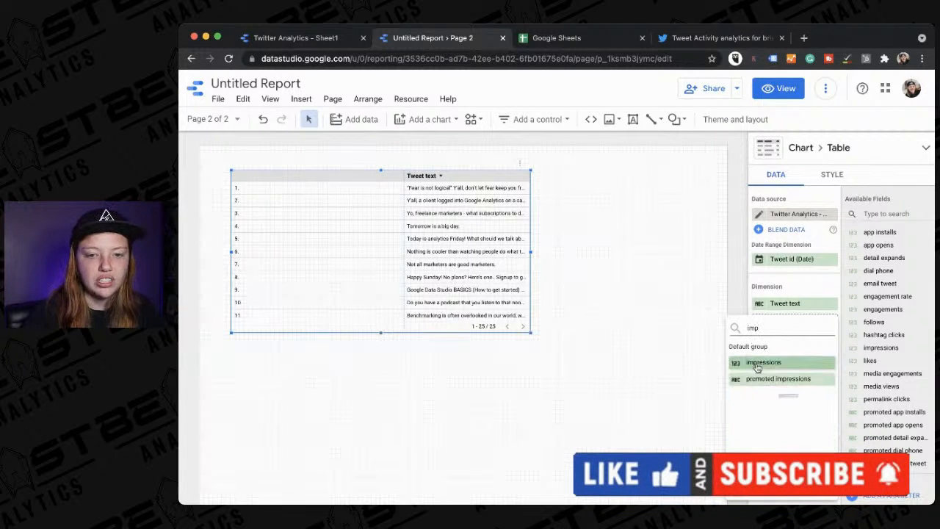
pyautogui.click(758, 364)
# - Add url clicks and user profile clicks as the heatmap table's second and third metrics
pyautogui.click(786, 399)
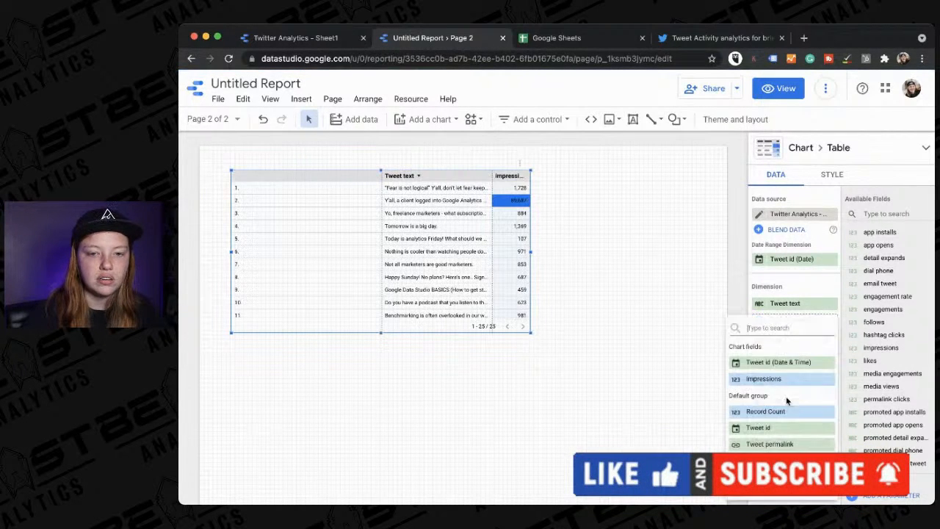
pyautogui.write('click')
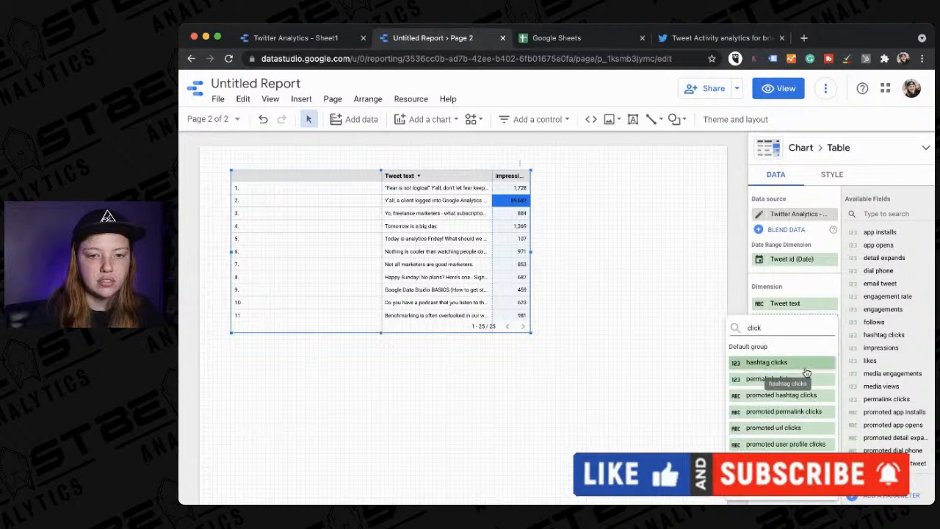
pyautogui.scroll(-1, 790, 418)
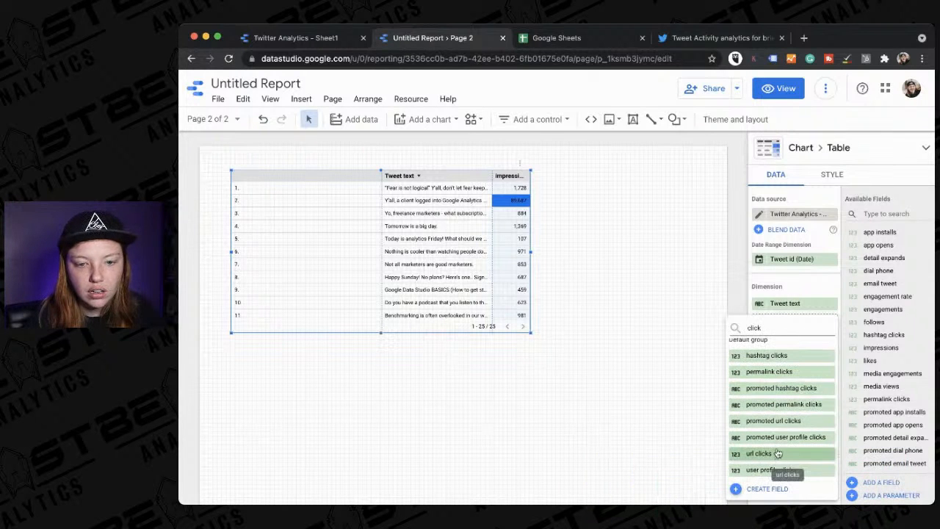
pyautogui.click(777, 453)
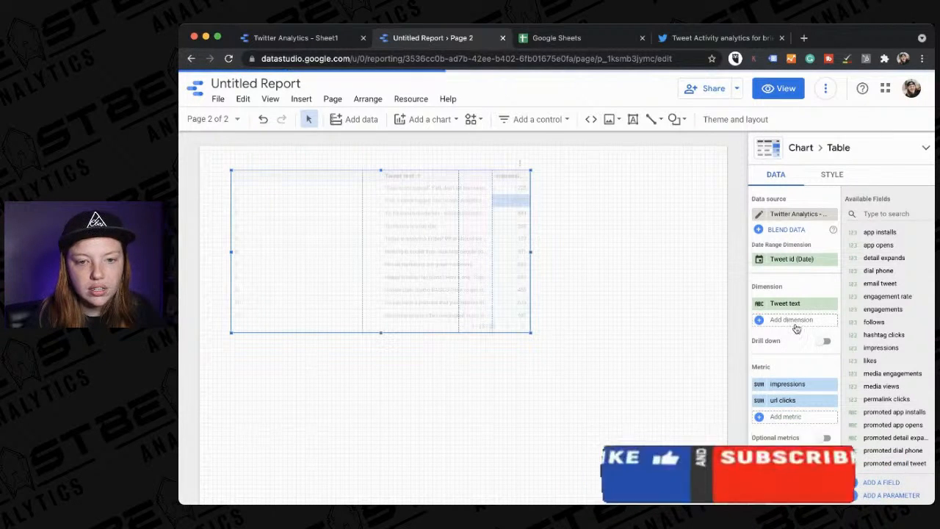
pyautogui.click(793, 418)
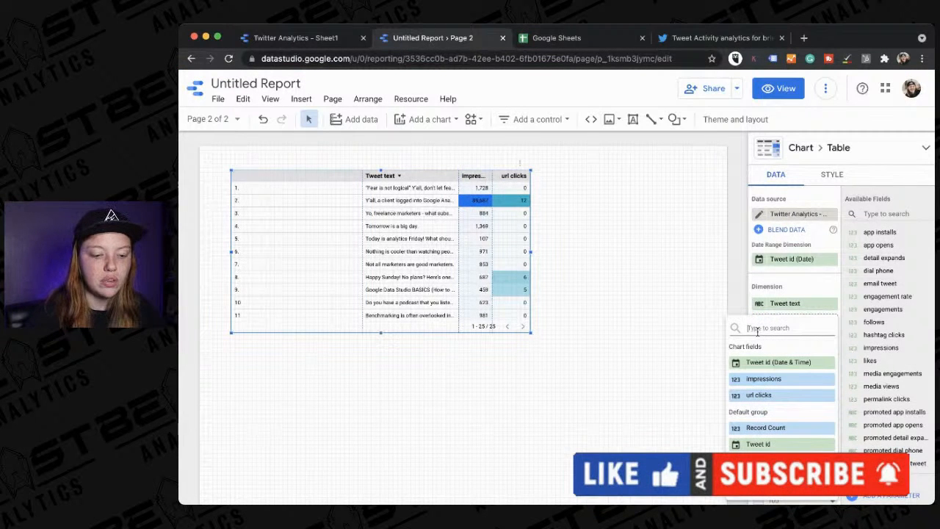
pyautogui.write('click')
pyautogui.scroll(-1, 760, 419)
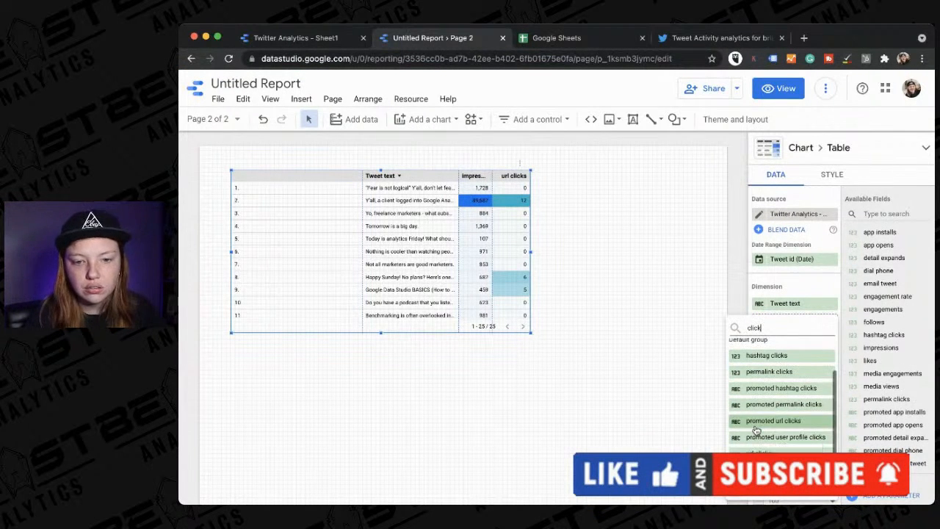
pyautogui.click(771, 453)
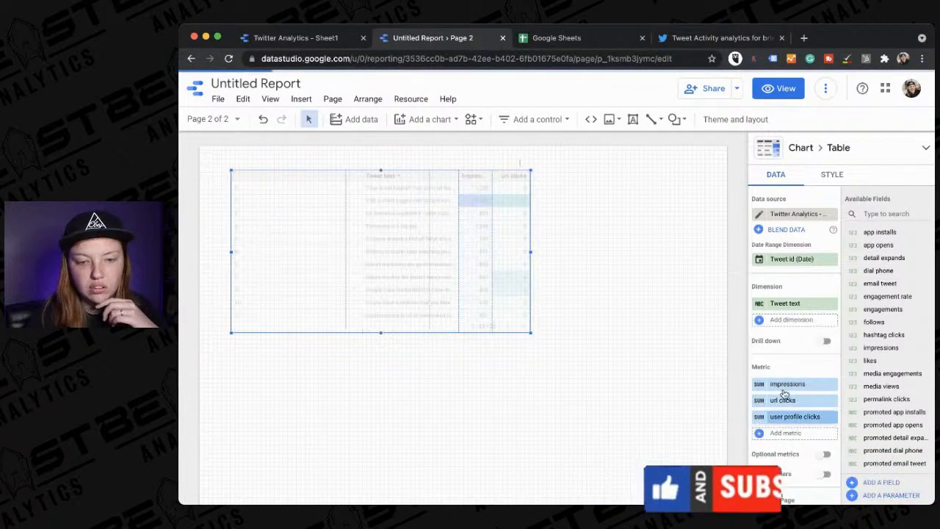
# - Add hashtag clicks as the heatmap table's fourth metric
pyautogui.click(778, 432)
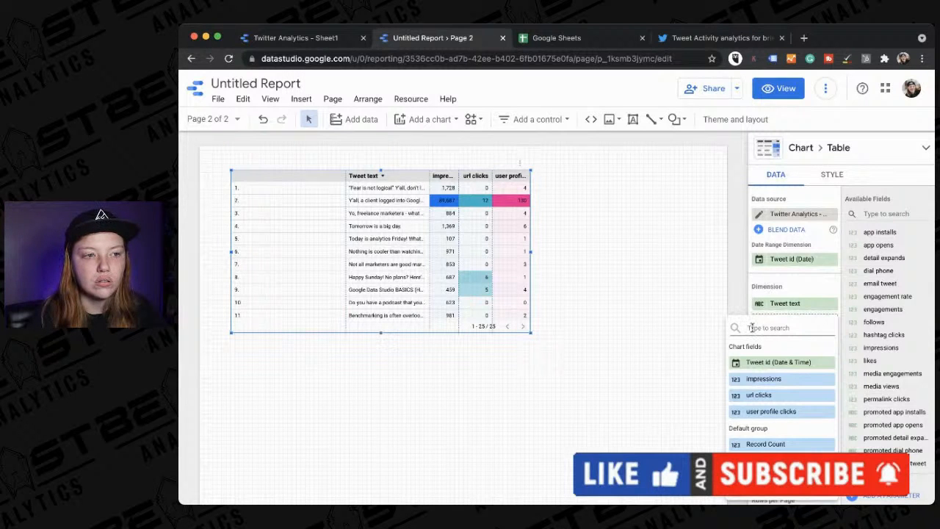
pyautogui.write('hasht')
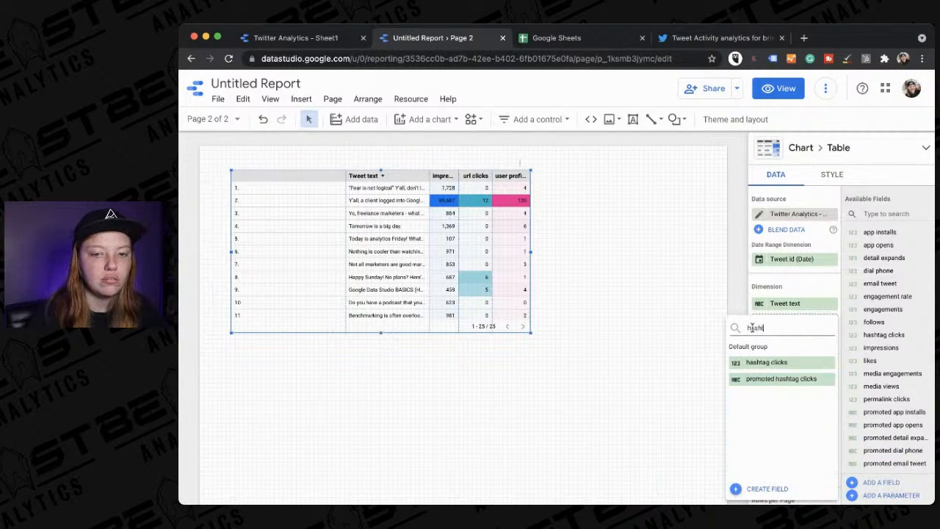
pyautogui.click(764, 362)
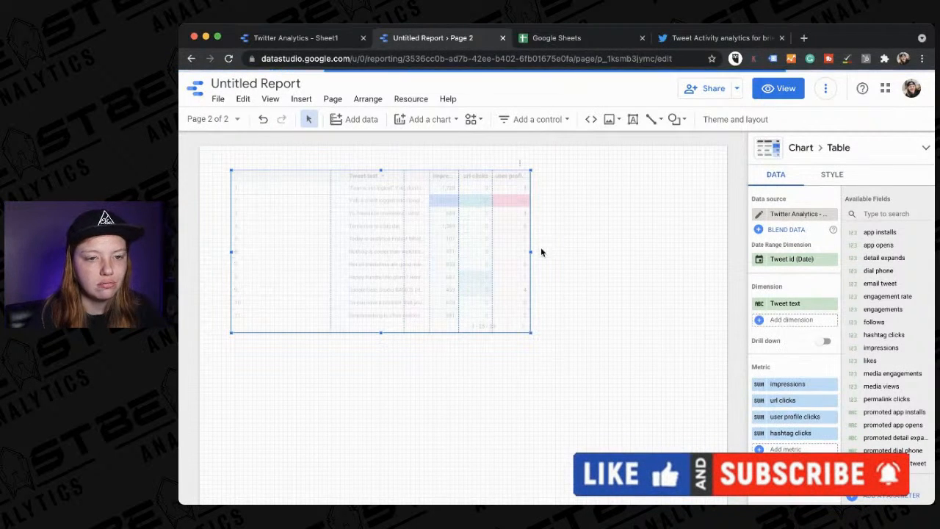
# - Widen the heatmap table toward the page's right edge and remove its hashtag clicks metric
pyautogui.moveTo(532, 252); pyautogui.dragTo(636, 252)
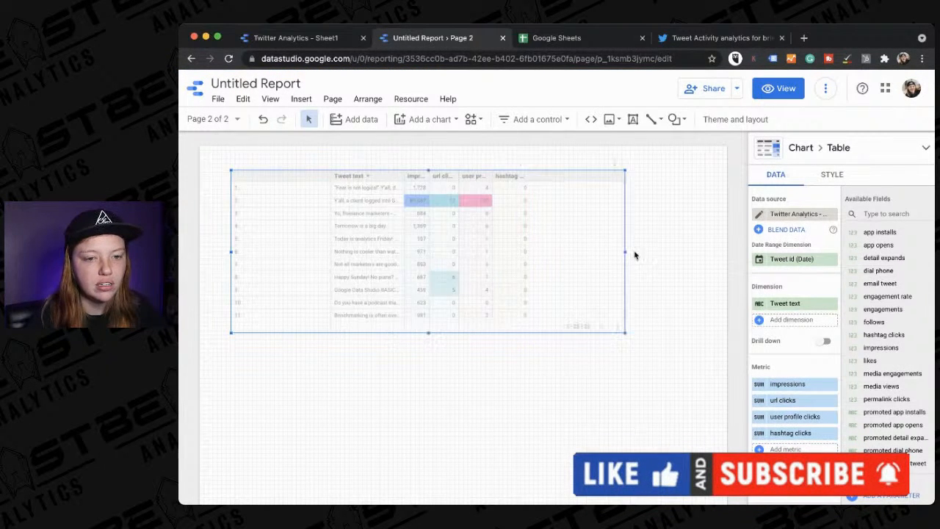
pyautogui.click(832, 433)
# - Add retweets as the heatmap table's fourth metric
pyautogui.click(799, 435)
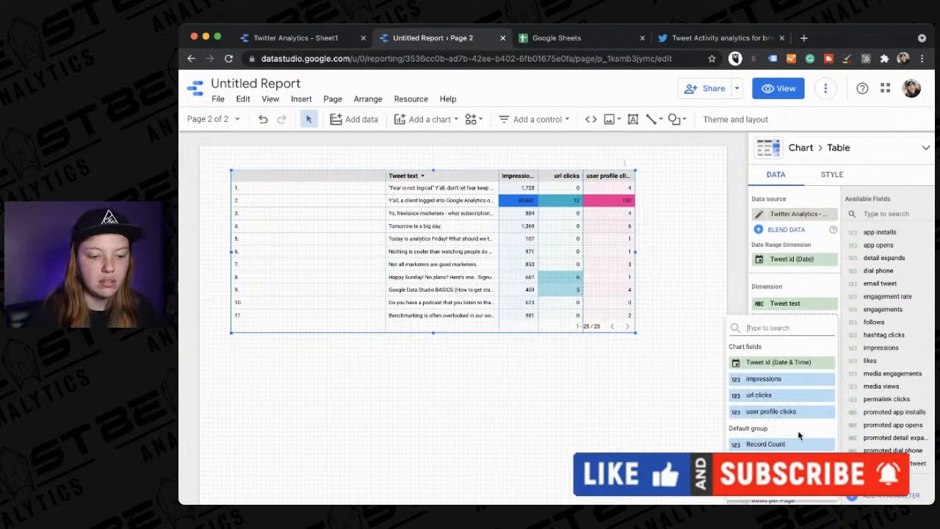
pyautogui.write('com')
pyautogui.press('BackSpace')
pyautogui.press('BackSpace')
pyautogui.press('BackSpace')
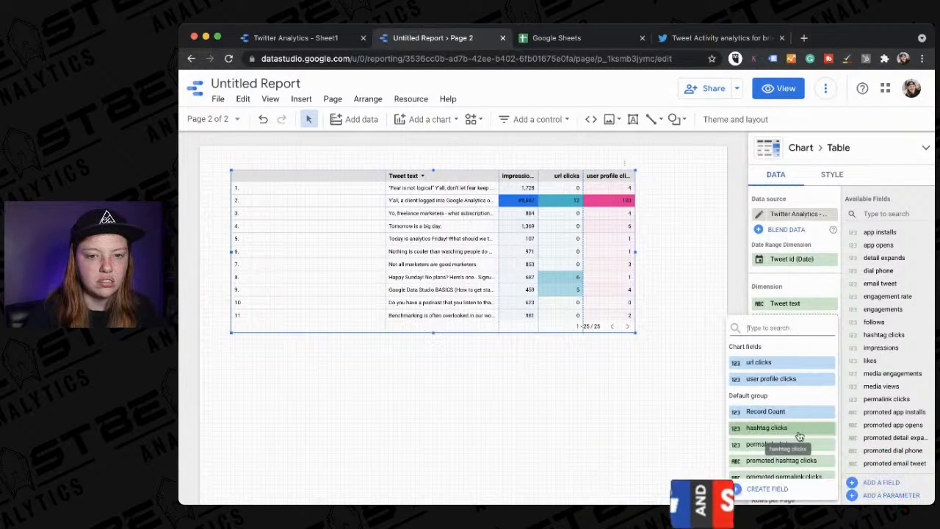
pyautogui.write('retw')
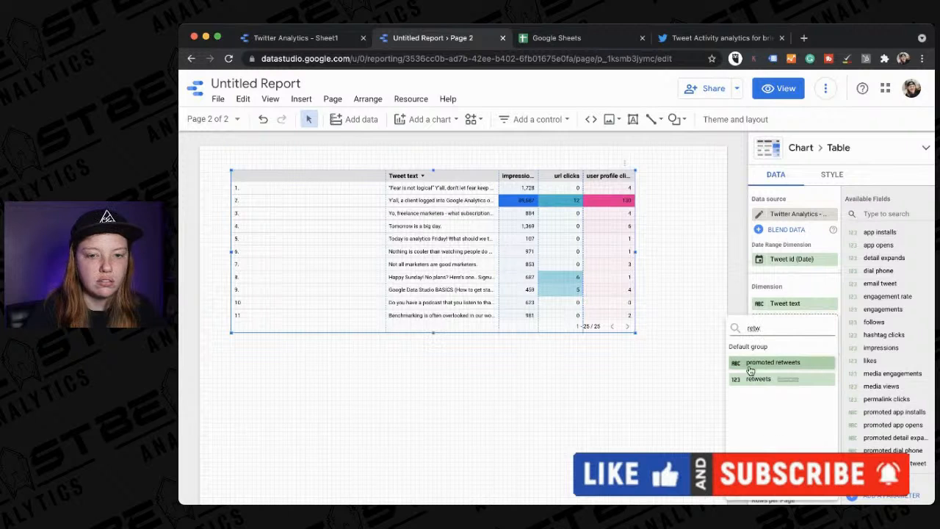
pyautogui.click(748, 381)
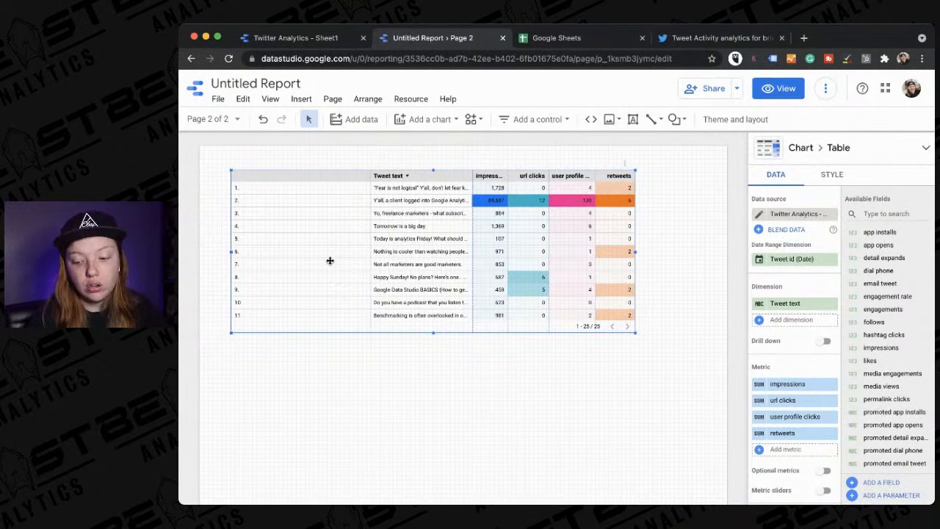
# - Turn off the row numbers in the heatmap table's body
pyautogui.scroll(-3, 776, 352)
pyautogui.scroll(-1, 777, 353)
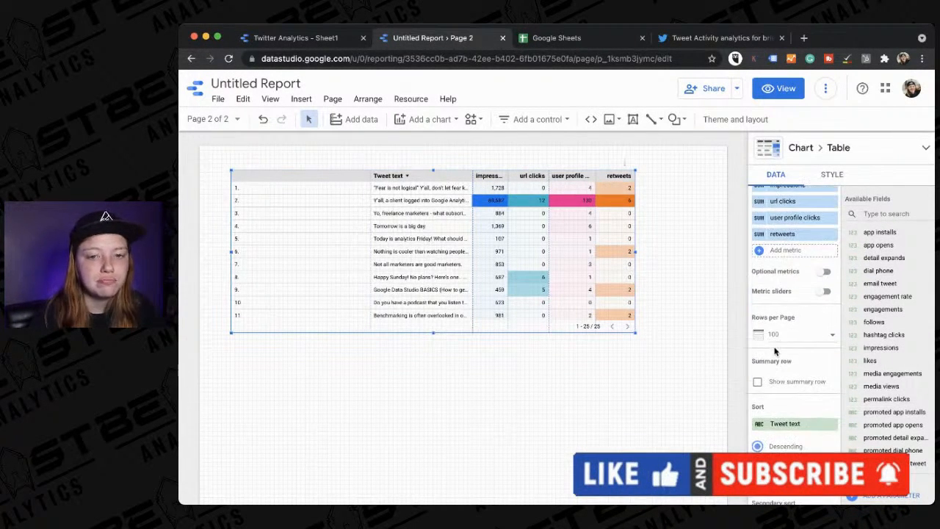
pyautogui.scroll(3, 773, 263)
pyautogui.scroll(-4, 773, 349)
pyautogui.scroll(-6, 773, 349)
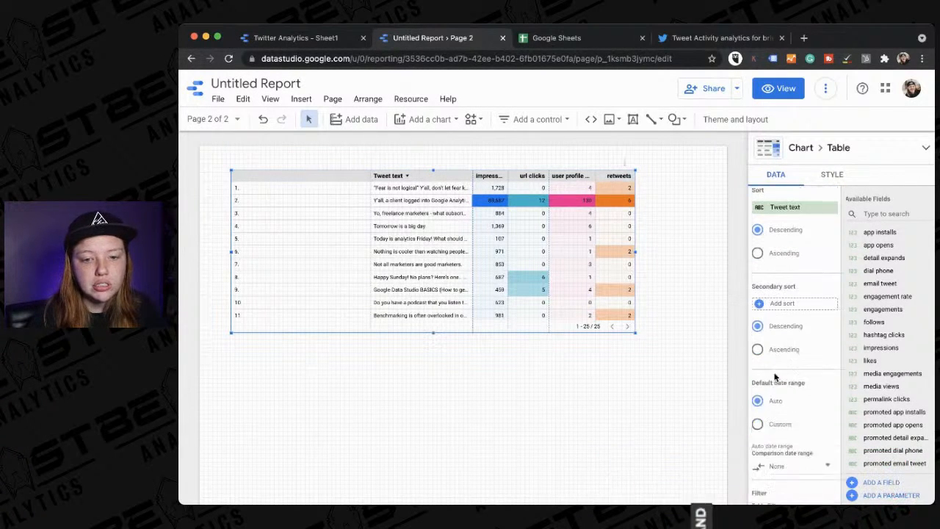
pyautogui.scroll(-5, 773, 408)
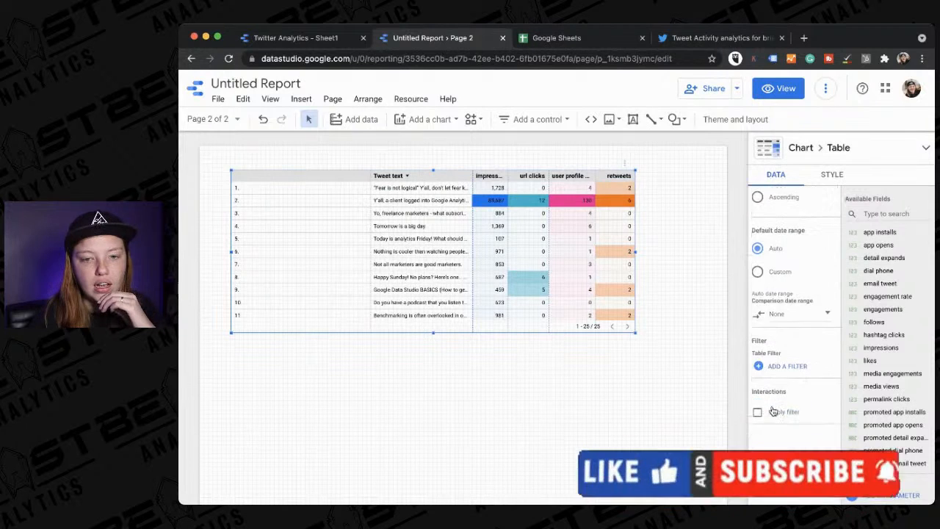
pyautogui.scroll(15, 793, 294)
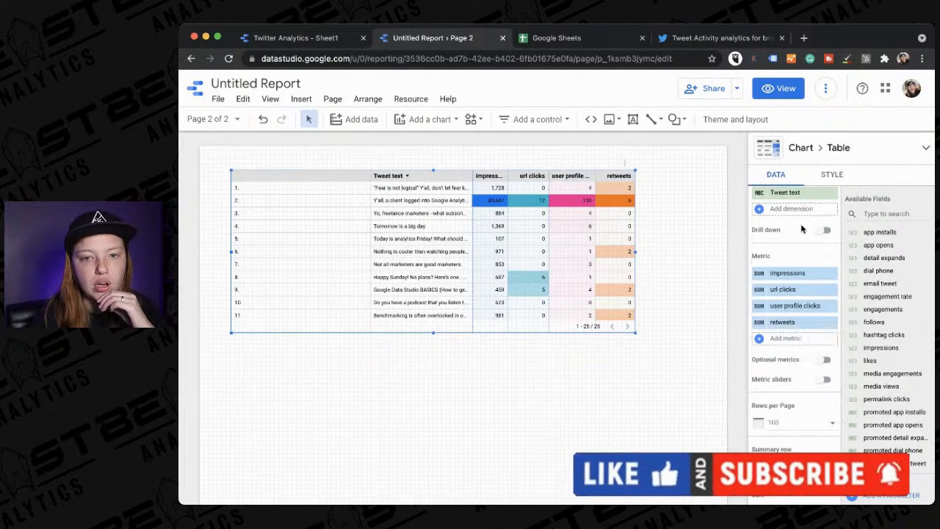
pyautogui.click(831, 176)
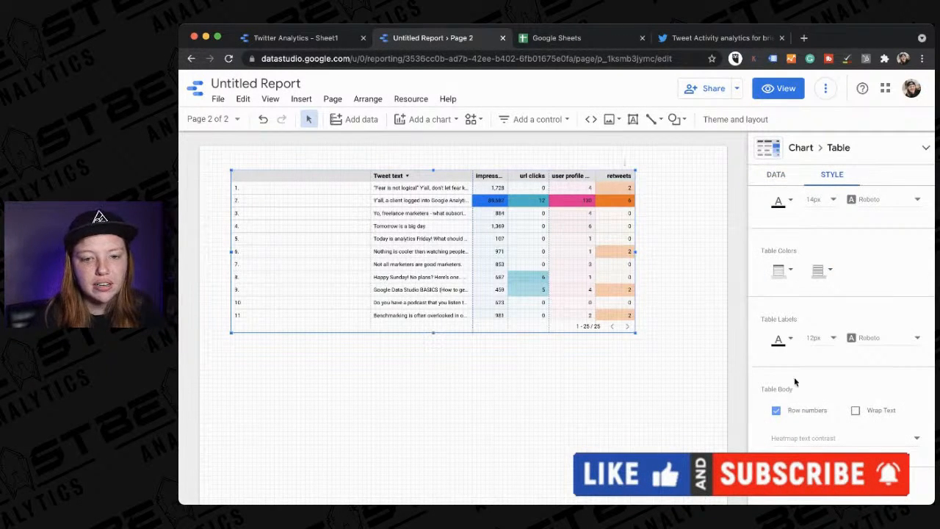
pyautogui.click(776, 412)
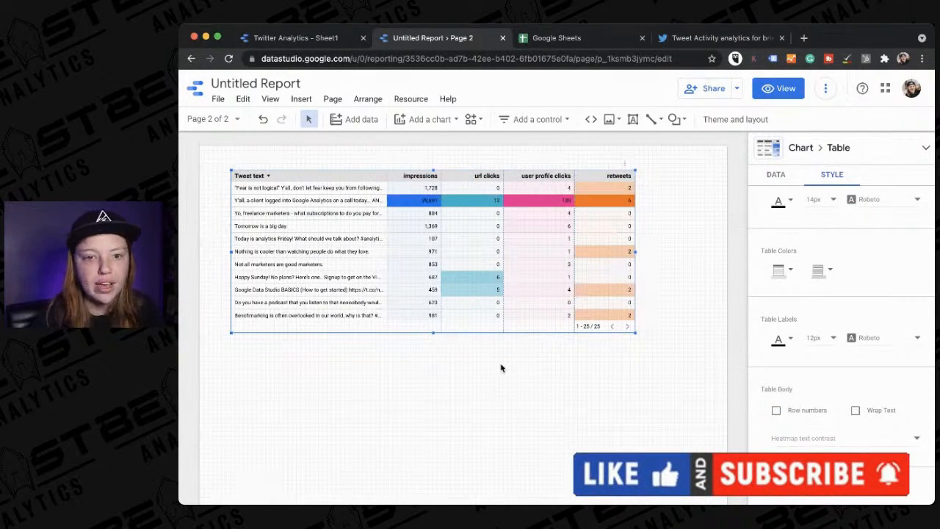
# - Set the heatmap table's header font size to 18px
pyautogui.scroll(3, 835, 276)
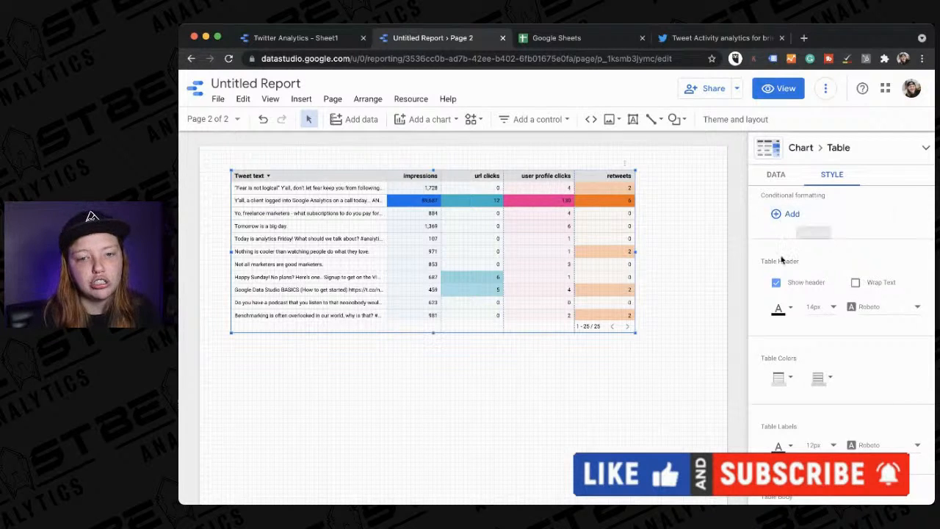
pyautogui.scroll(-3, 782, 242)
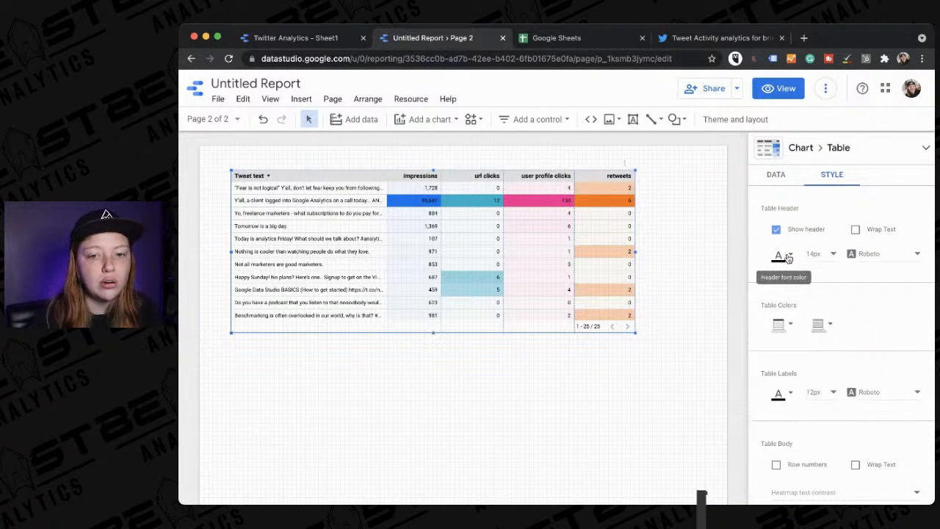
pyautogui.click(817, 254)
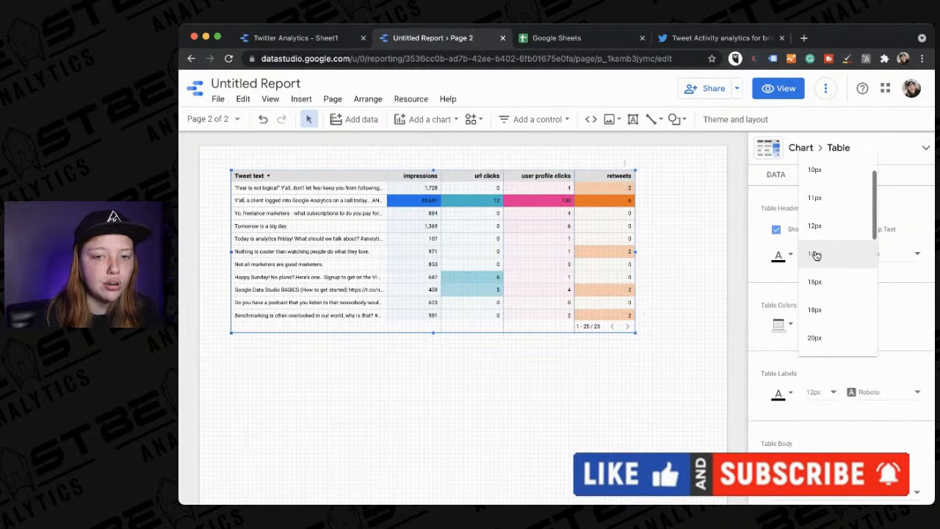
pyautogui.click(814, 310)
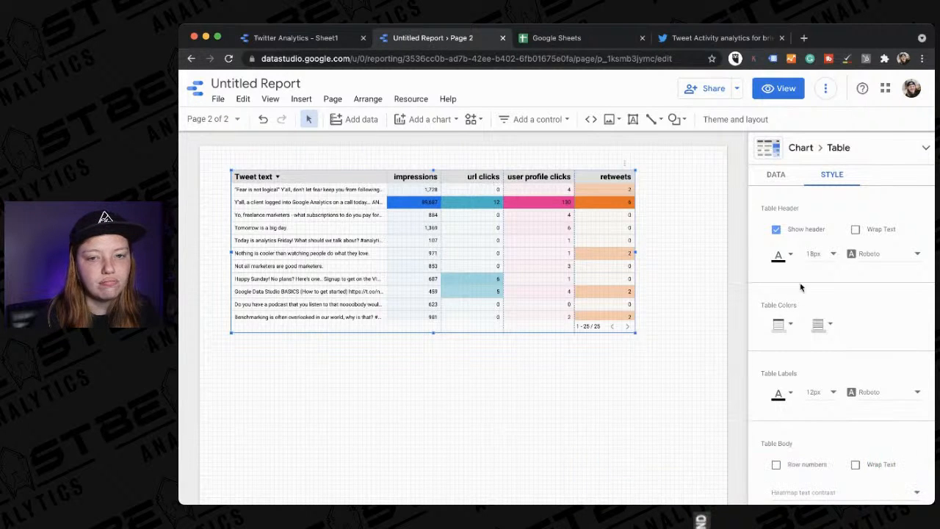
# - Set the heatmap table's header background colour to white
pyautogui.scroll(-1, 808, 312)
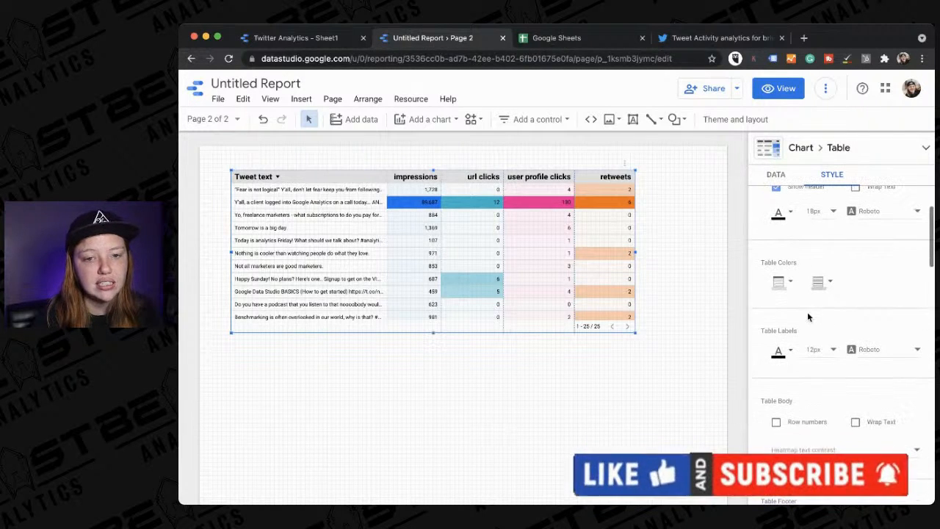
pyautogui.click(783, 283)
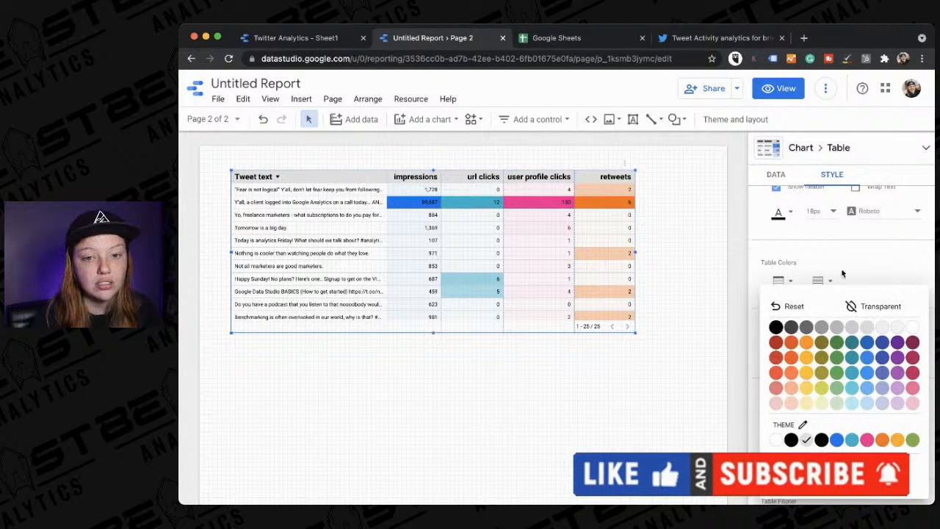
pyautogui.click(843, 274)
pyautogui.click(783, 287)
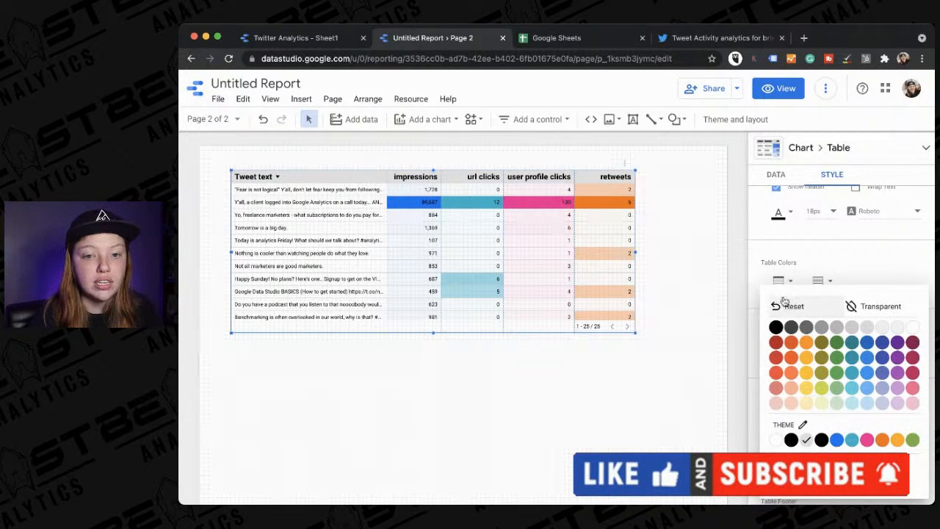
pyautogui.click(913, 332)
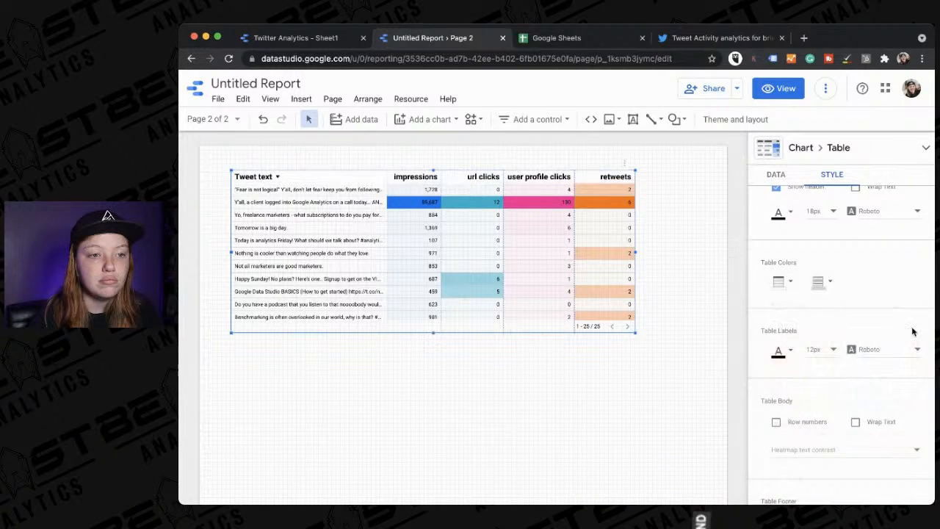
# - Set the heatmap table's header background colour to light grey and keep its Roboto font
pyautogui.click(784, 283)
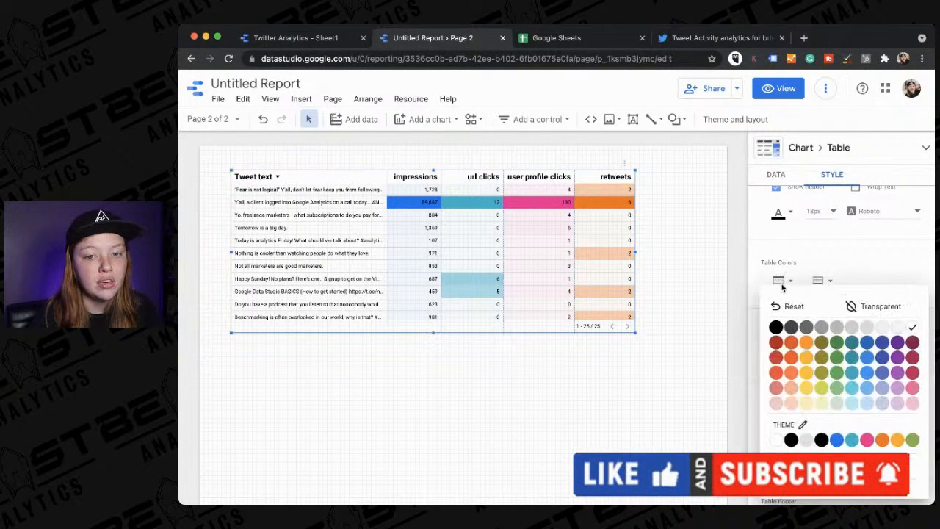
pyautogui.click(869, 327)
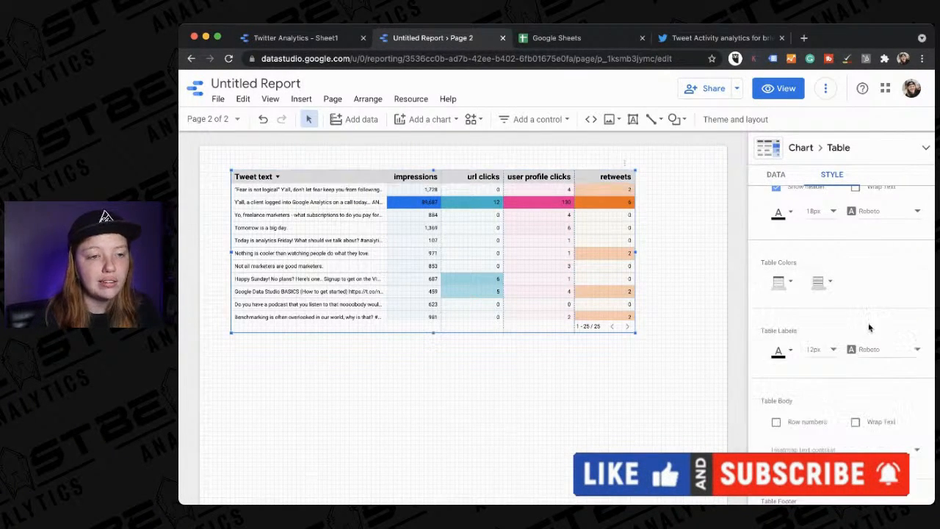
pyautogui.click(887, 210)
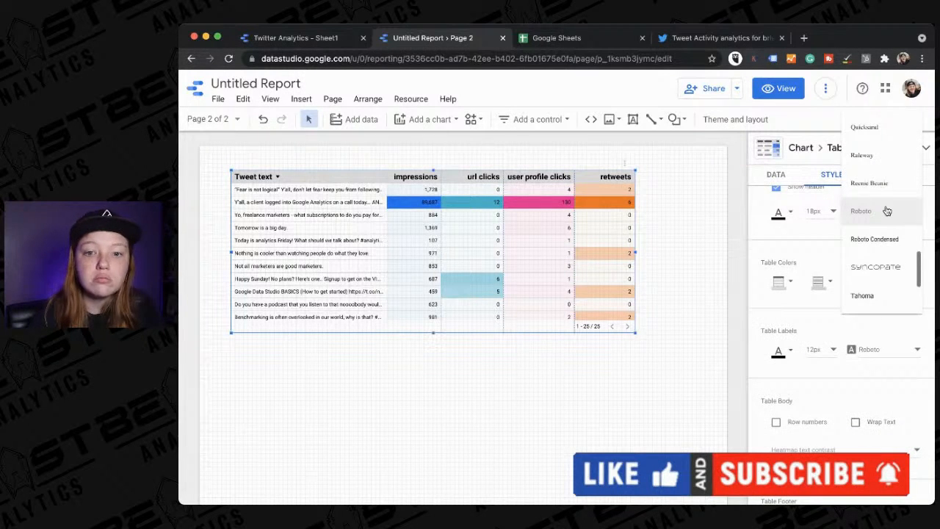
pyautogui.click(777, 250)
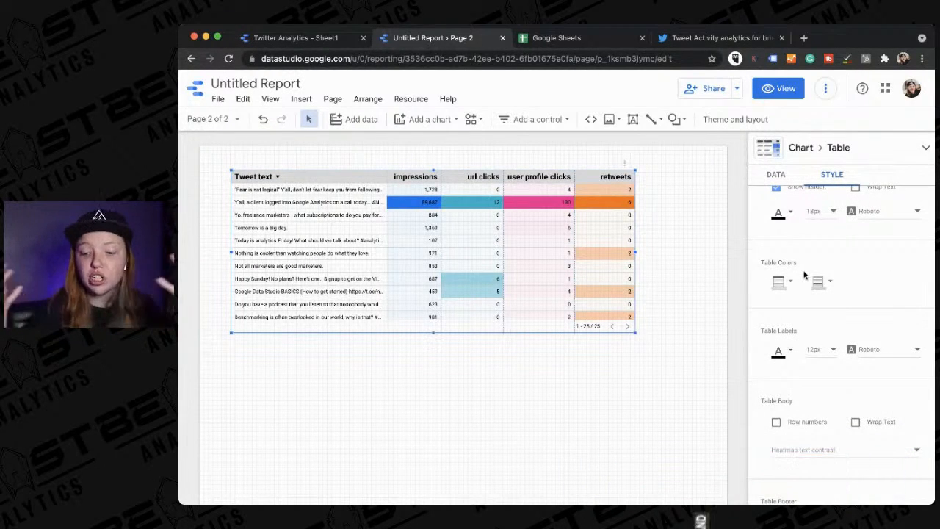
# - Try the lower heatmap text contrast levels in the table body, then set the contrast to High
pyautogui.scroll(-1, 806, 360)
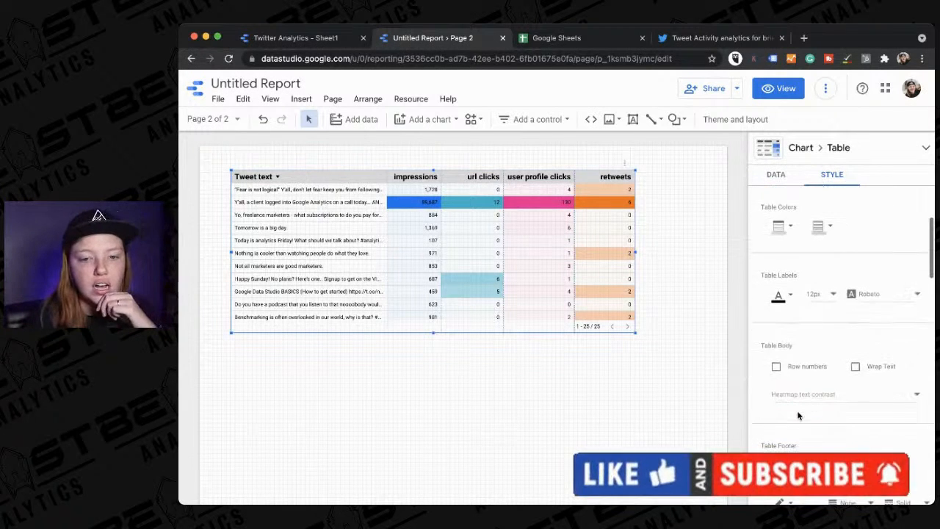
pyautogui.scroll(-1, 785, 369)
pyautogui.scroll(-1, 829, 360)
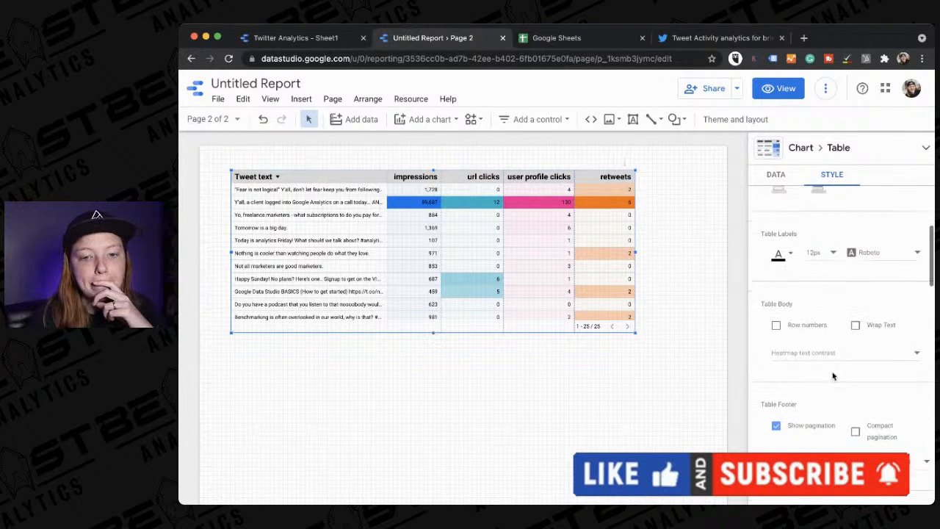
pyautogui.click(827, 349)
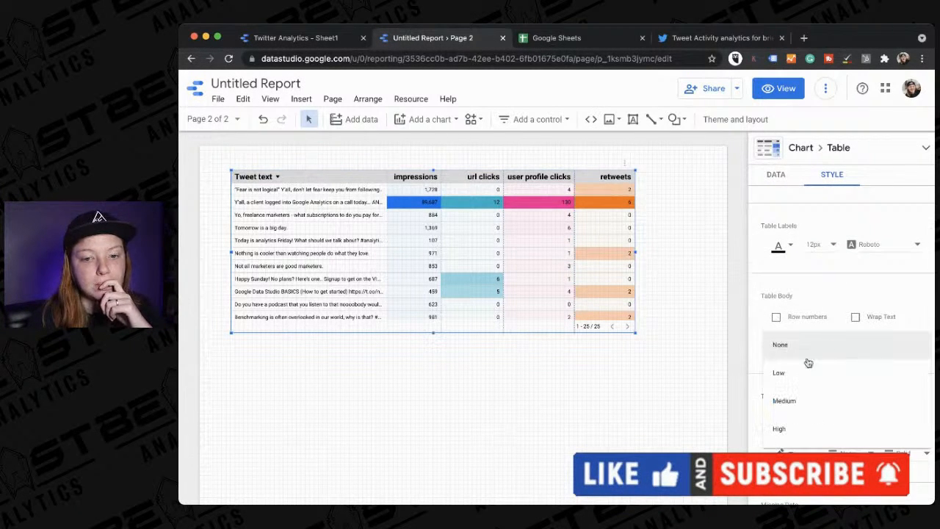
pyautogui.click(815, 350)
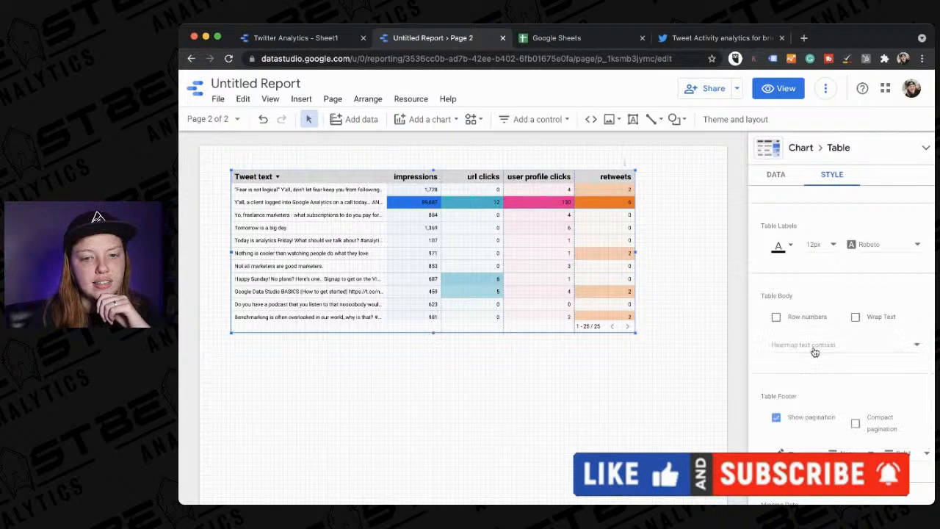
pyautogui.click(813, 351)
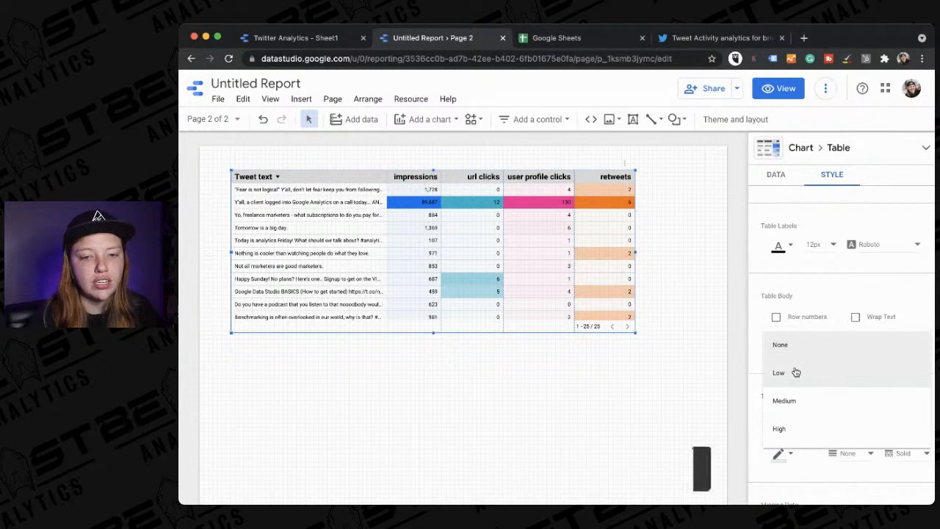
pyautogui.click(796, 373)
pyautogui.click(793, 344)
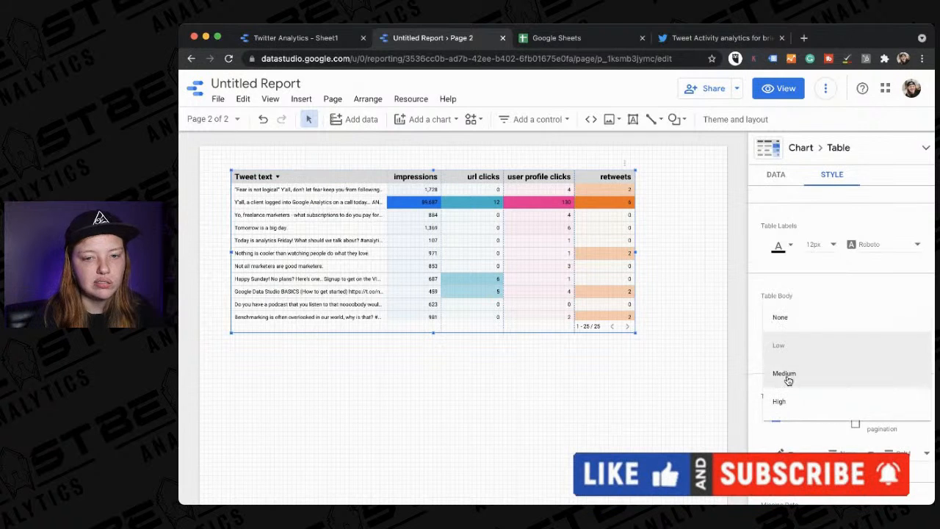
pyautogui.click(786, 374)
pyautogui.click(791, 352)
pyautogui.click(783, 374)
# - Set the heatmap colour of the impressions column, the table's first metric, to dark red
pyautogui.scroll(-4, 756, 369)
pyautogui.scroll(-3, 755, 374)
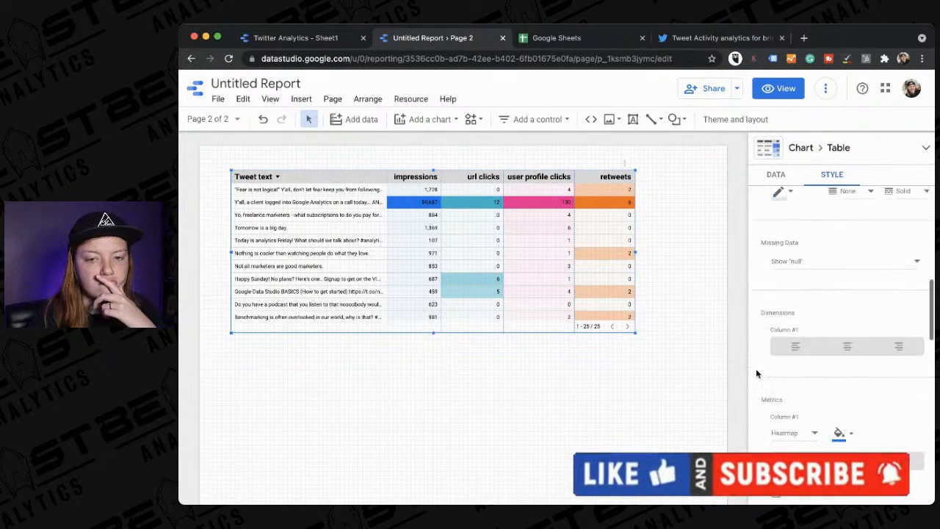
pyautogui.scroll(-2, 757, 372)
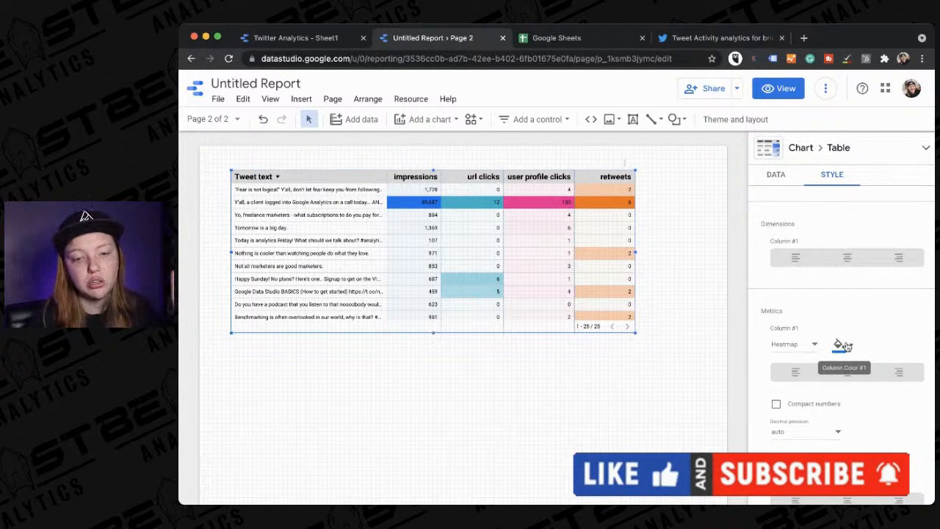
pyautogui.click(844, 347)
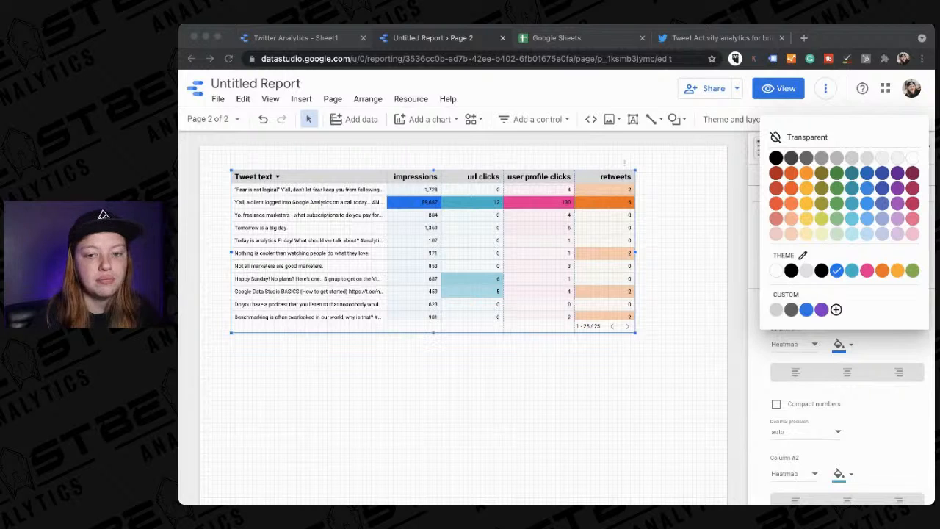
pyautogui.click(913, 346)
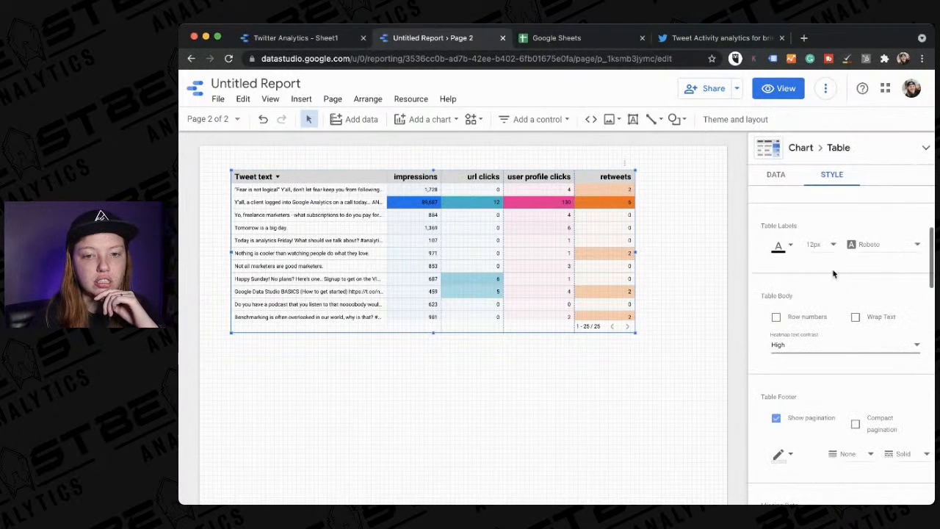
pyautogui.scroll(1, 835, 274)
pyautogui.scroll(-6, 835, 275)
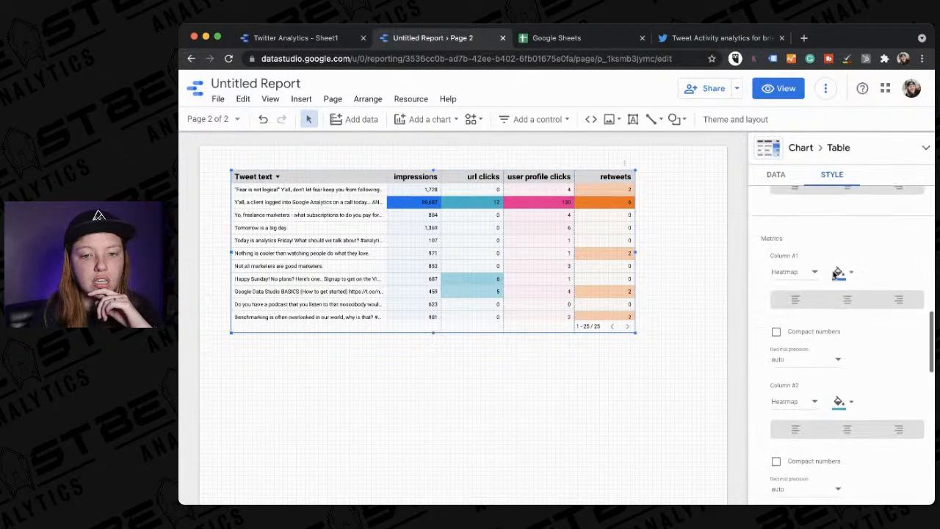
pyautogui.click(840, 271)
pyautogui.click(777, 341)
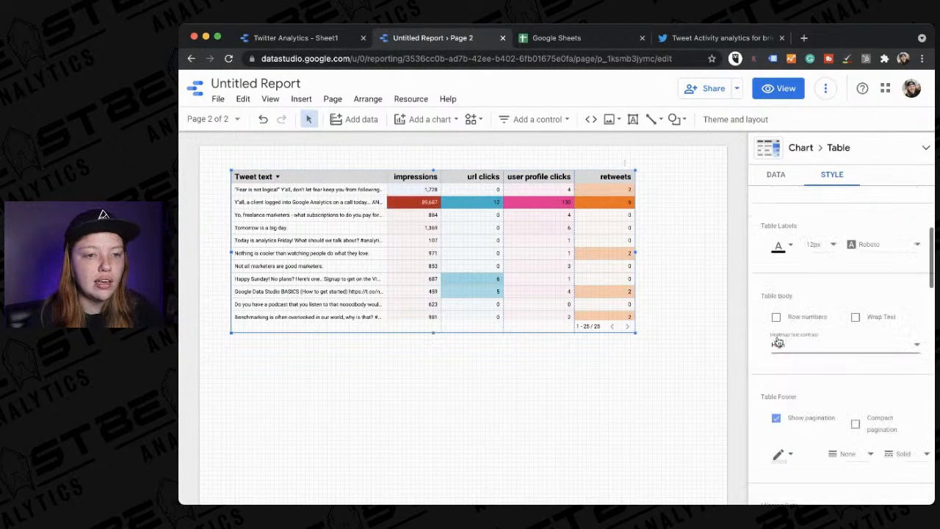
pyautogui.scroll(-10, 816, 313)
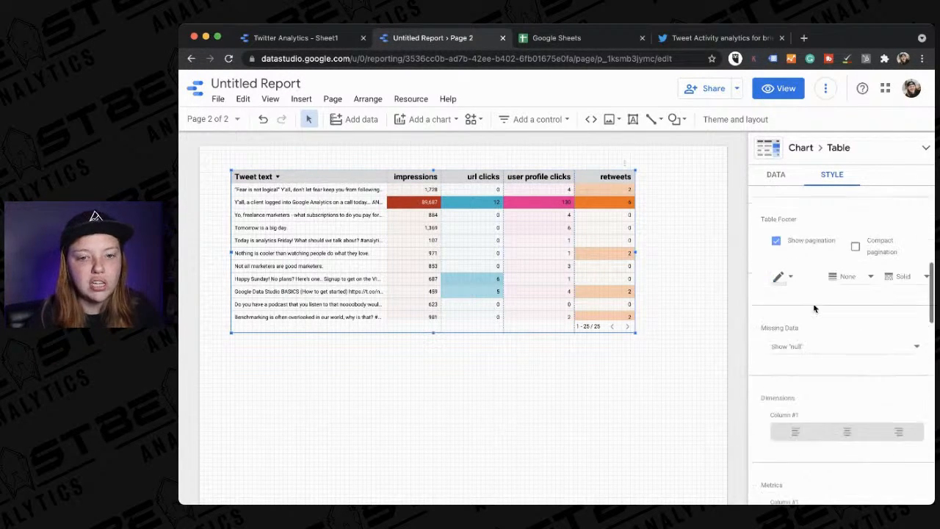
# - Set the heatmap colour of the url clicks column, the table's second metric, to yellow
pyautogui.click(850, 315)
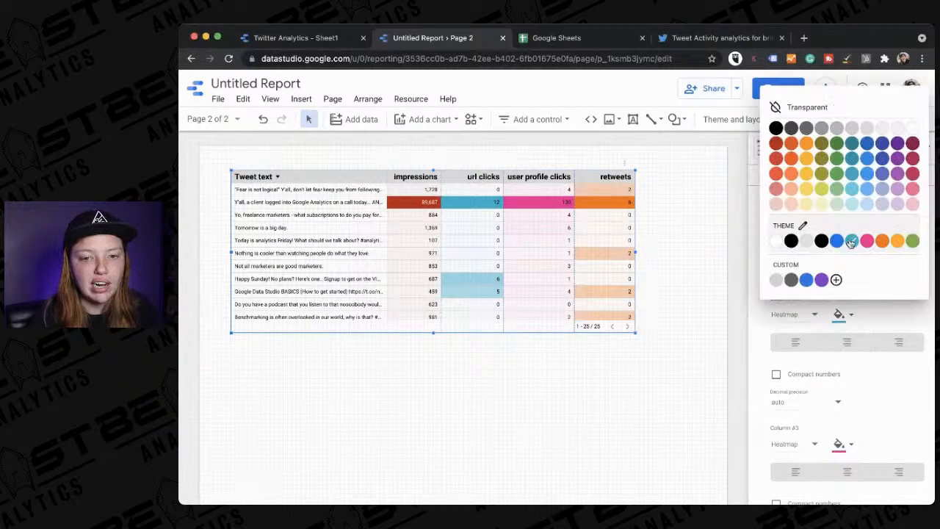
pyautogui.click(806, 178)
pyautogui.scroll(8, 830, 394)
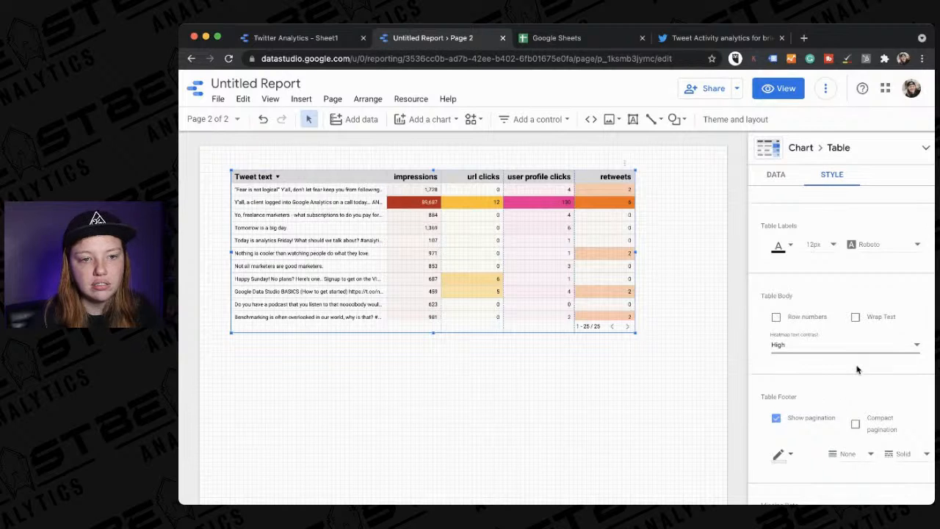
# - Set the heatmap colour of the user profile clicks column, the table's third metric, to dark grey
pyautogui.scroll(-3, 858, 369)
pyautogui.scroll(-5, 850, 326)
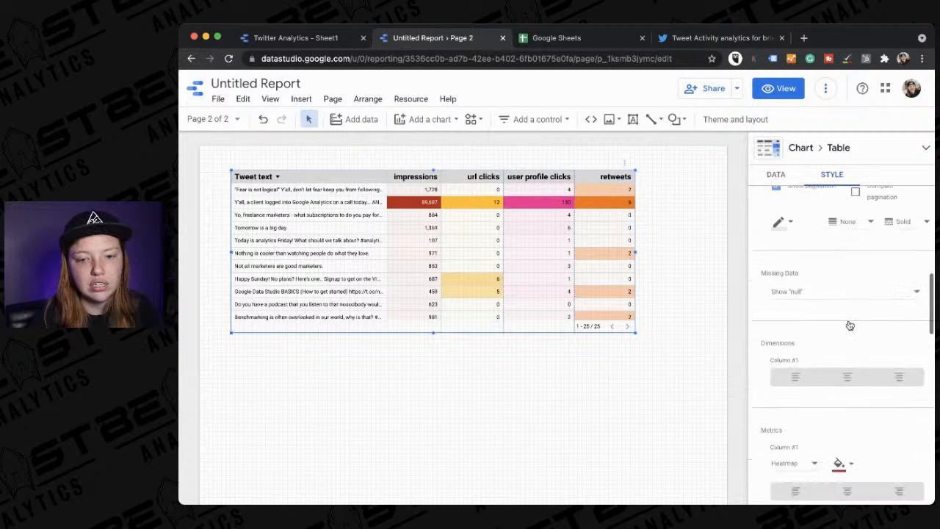
pyautogui.click(840, 408)
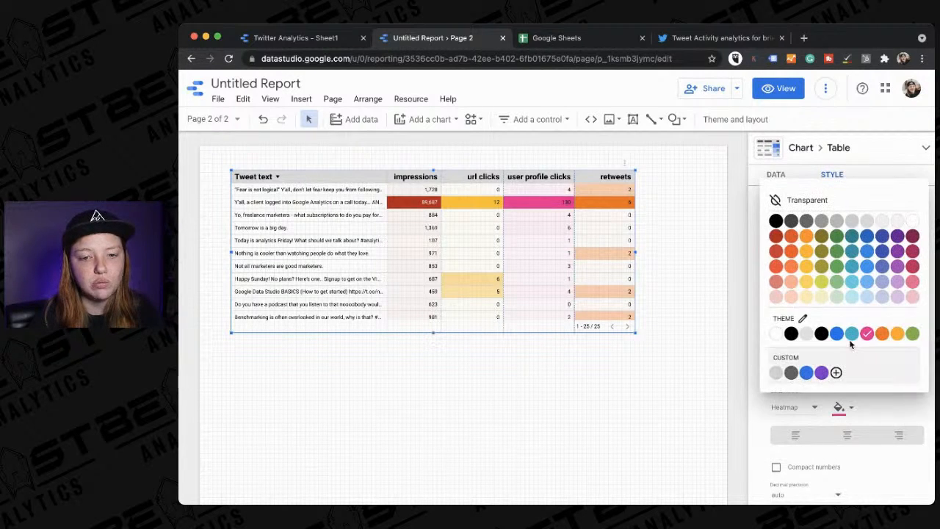
pyautogui.click(791, 372)
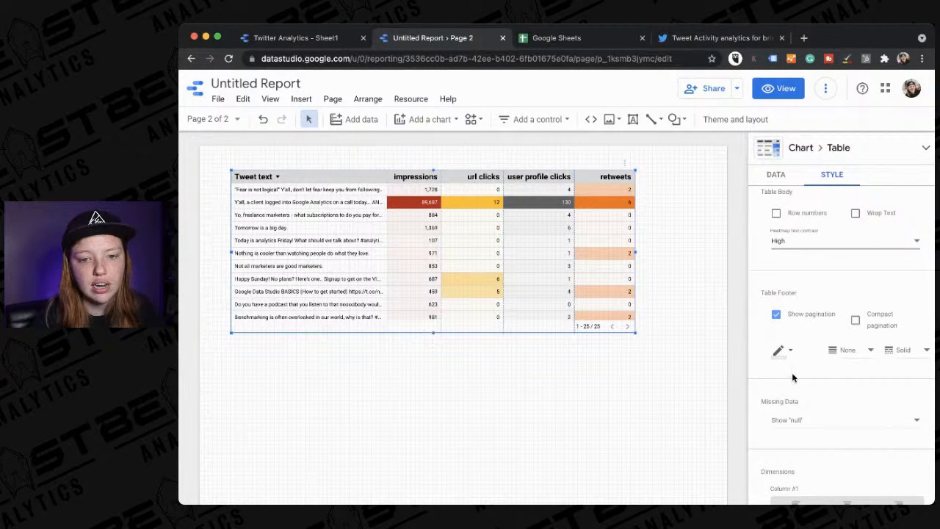
pyautogui.click(788, 347)
pyautogui.click(791, 381)
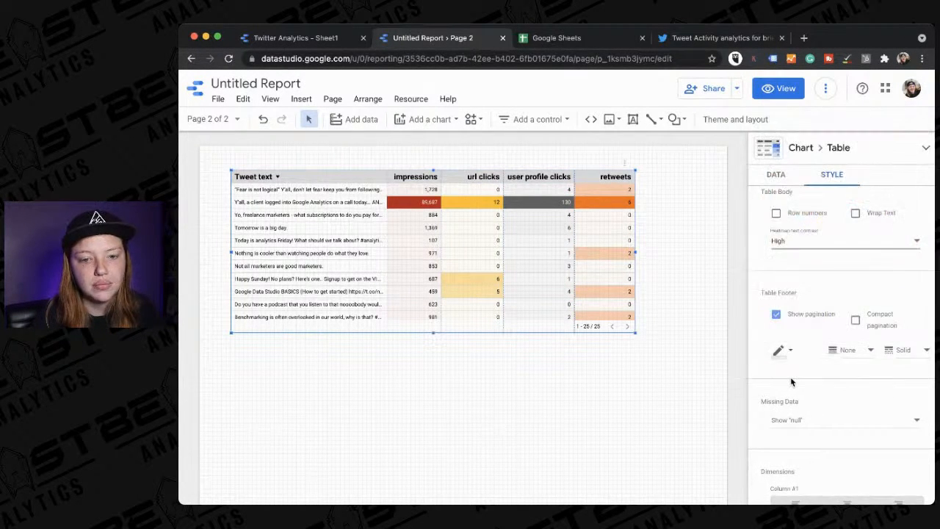
# - Set the heatmap colour of the retweets column, the table's fourth metric, to dark teal
pyautogui.scroll(-5, 791, 377)
pyautogui.scroll(-4, 825, 390)
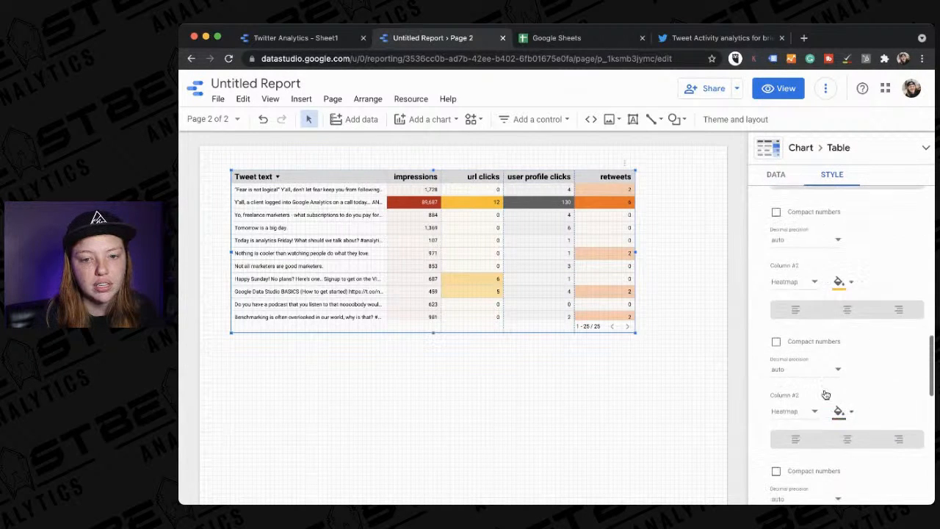
pyautogui.click(841, 413)
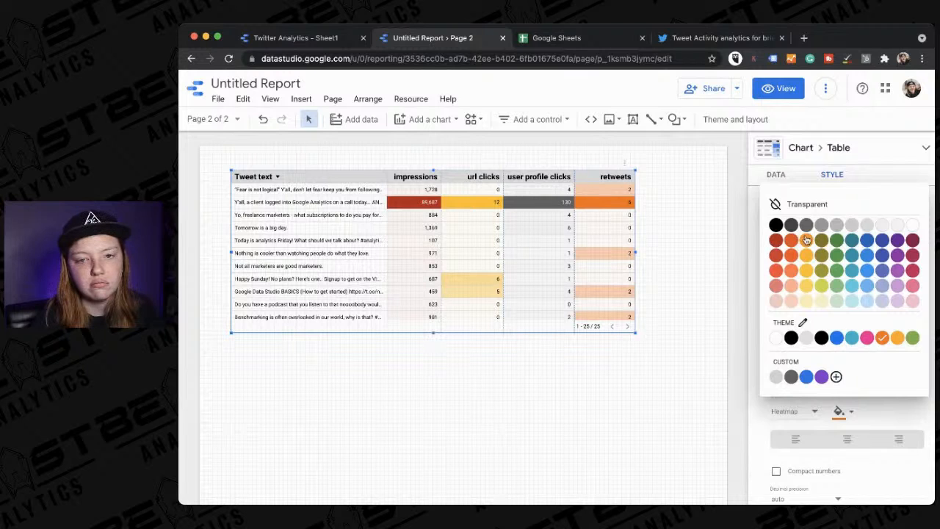
pyautogui.click(853, 241)
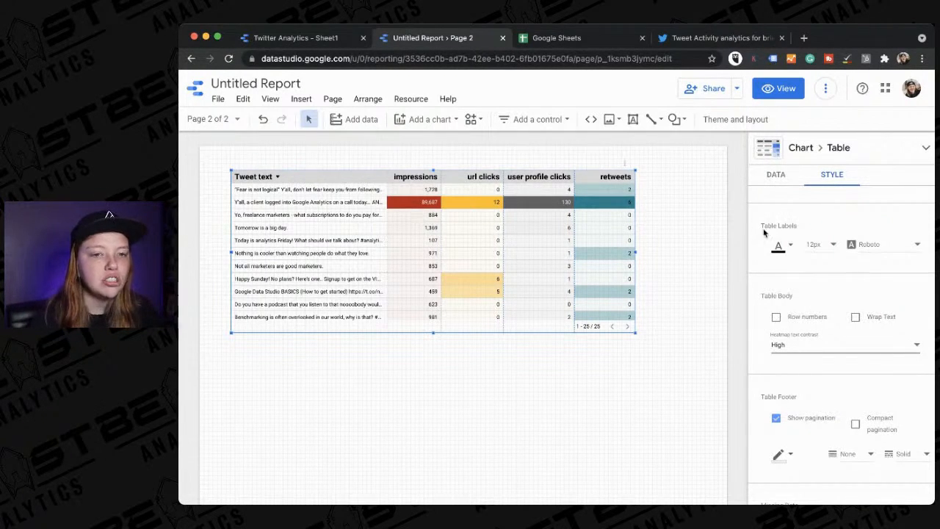
pyautogui.click(699, 376)
# - Rename the heatmap table's first two metrics with capitalised names, Impressions and URL Clicks
pyautogui.click(539, 291)
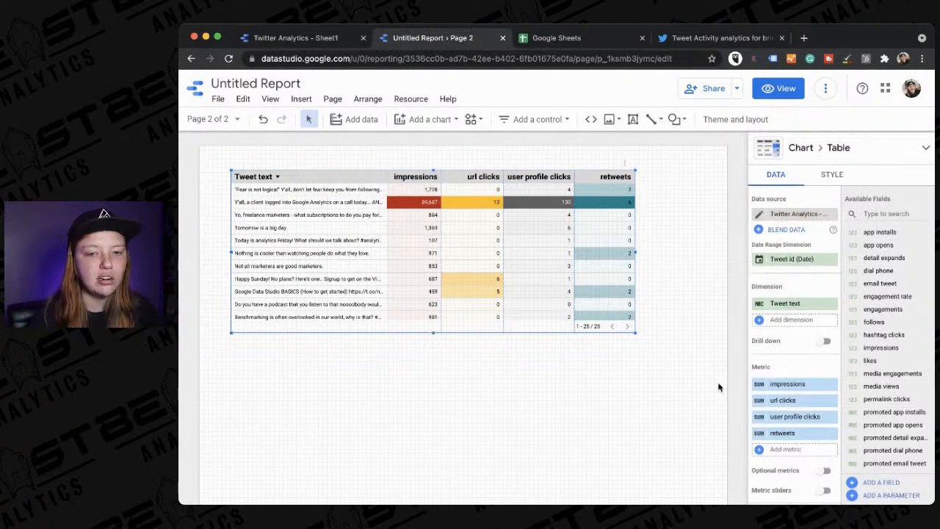
pyautogui.click(761, 384)
pyautogui.write('Impressions')
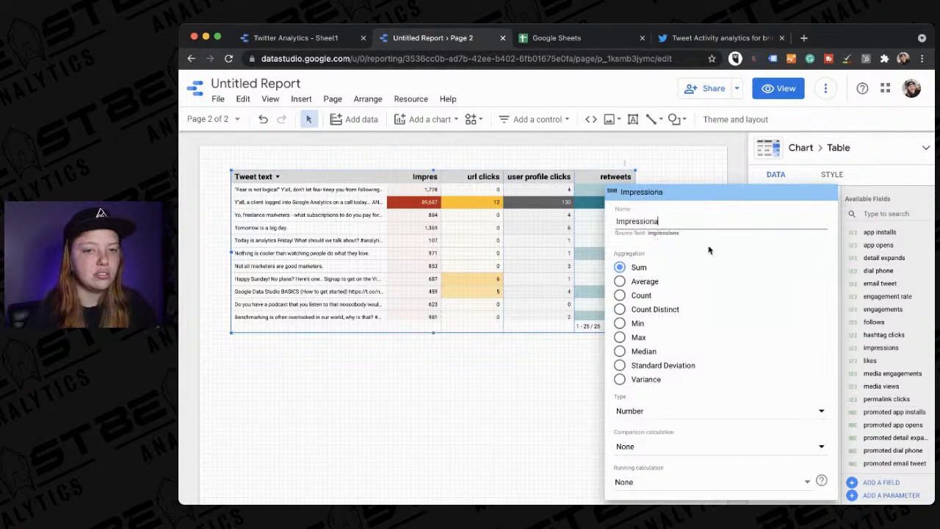
pyautogui.click(705, 154)
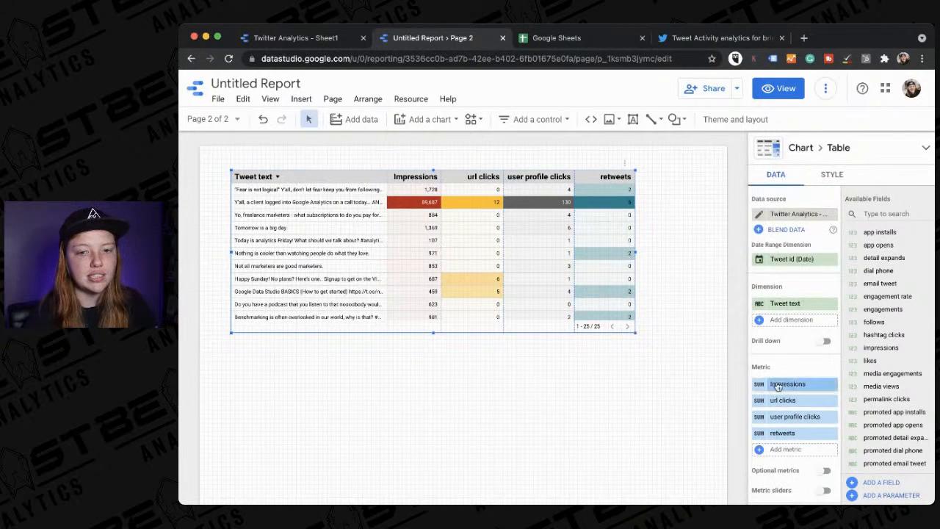
pyautogui.click(761, 401)
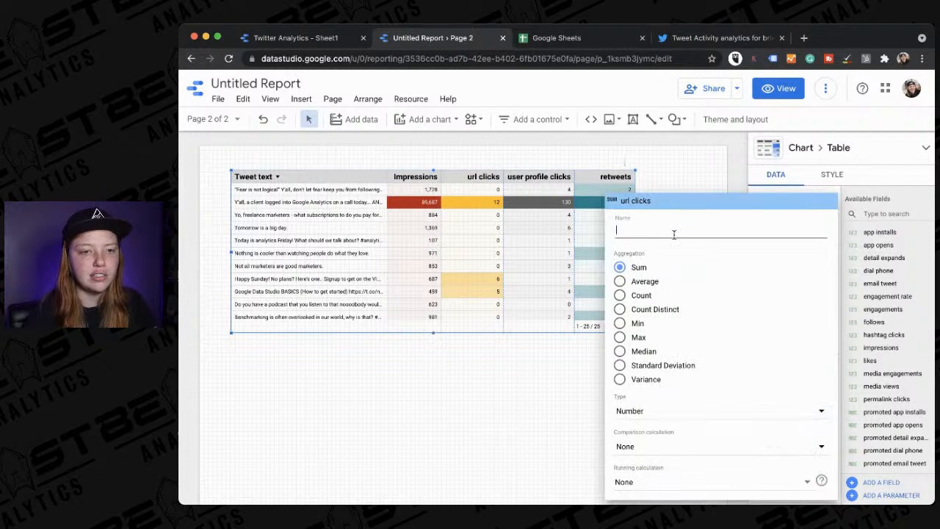
pyautogui.write('URL Clicks')
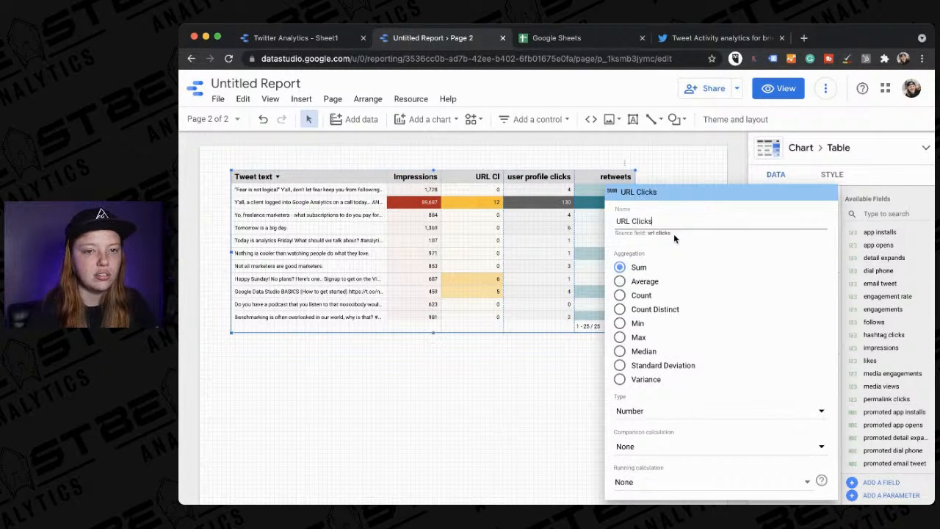
pyautogui.click(663, 166)
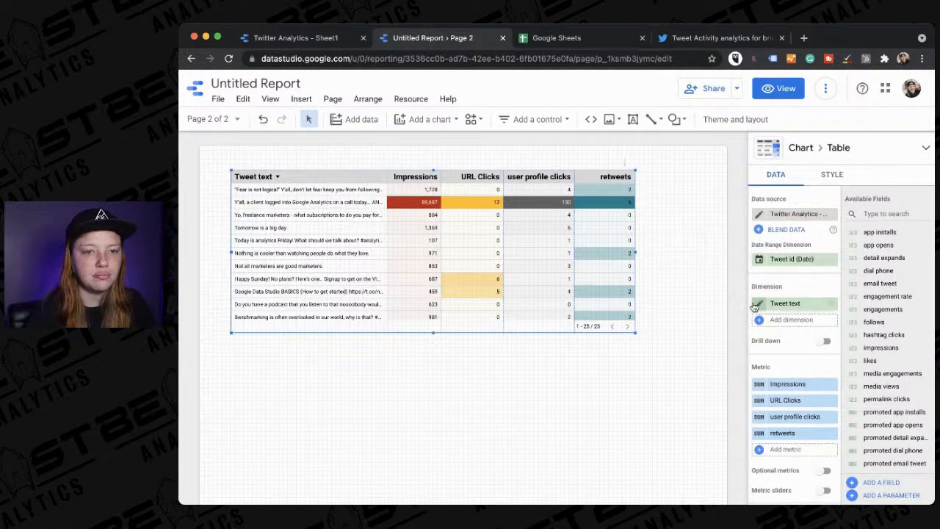
# - Rename the table's user profile clicks metric as User Profile Clicks
pyautogui.click(761, 417)
pyautogui.write('User ')
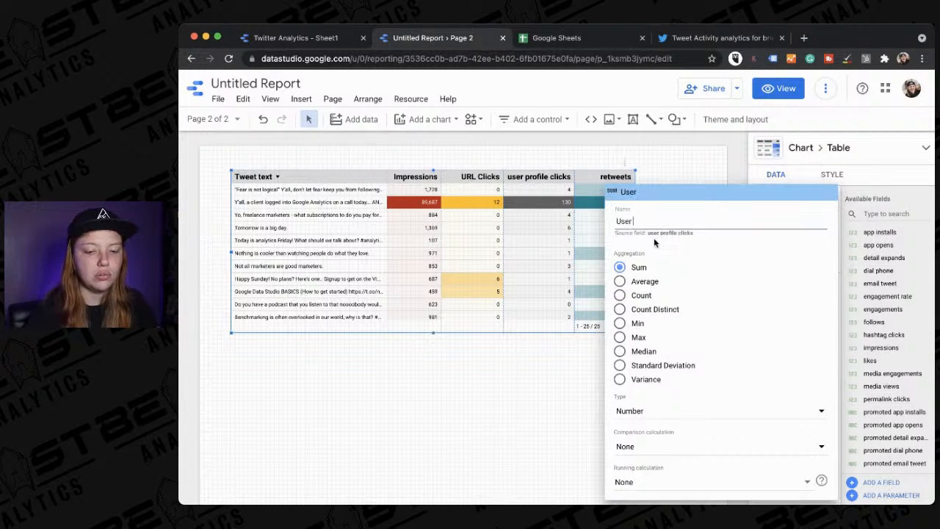
pyautogui.write('Profile Clicks')
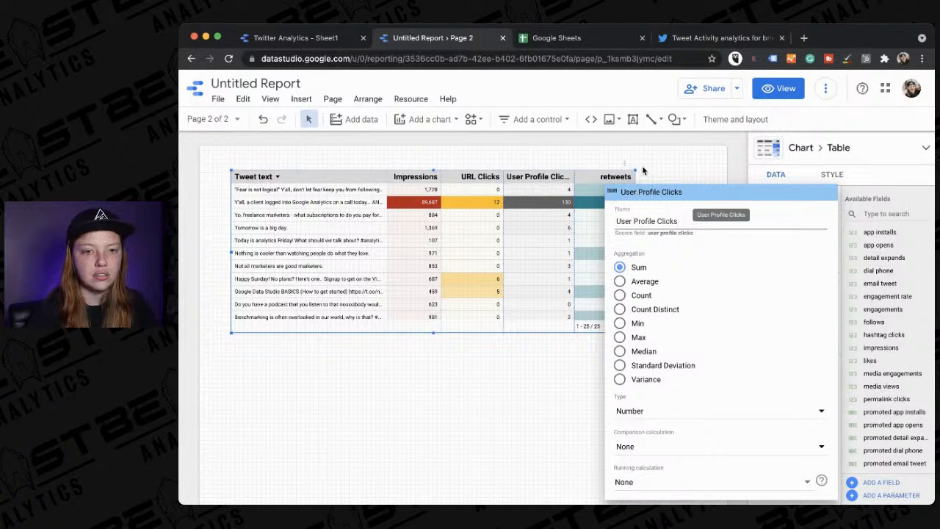
pyautogui.click(644, 170)
pyautogui.click(760, 306)
pyautogui.click(731, 265)
pyautogui.click(759, 384)
pyautogui.click(708, 163)
# - Rename the table's retweets metric as Retweets, with a capital first letter
pyautogui.click(758, 433)
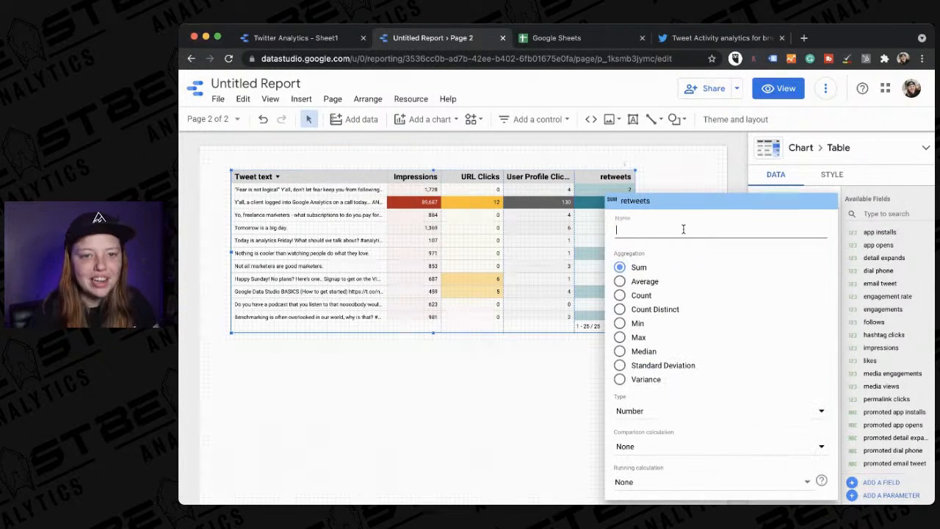
pyautogui.click(683, 229)
pyautogui.write('REt')
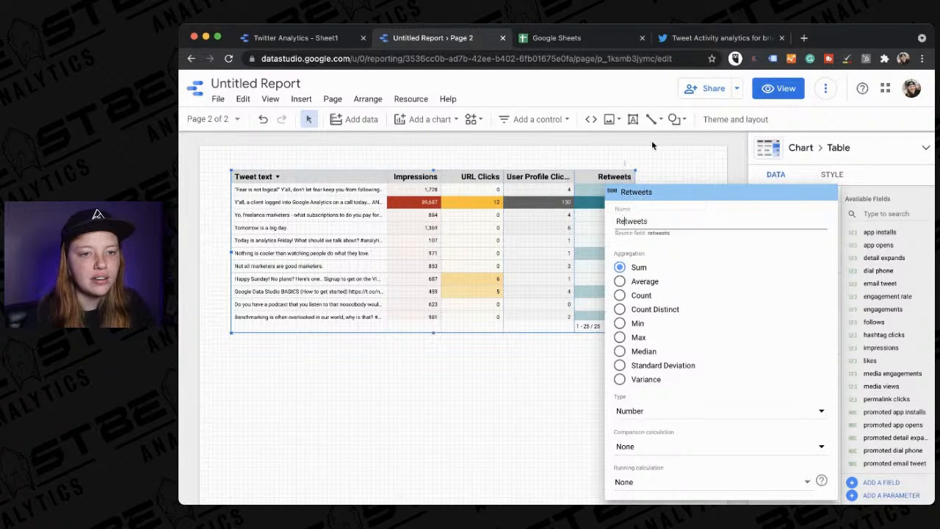
pyautogui.click(653, 159)
# - Widen the heatmap table towards the page's right edge and slightly widen its User Profile Clicks column
pyautogui.moveTo(636, 251); pyautogui.dragTo(690, 251)
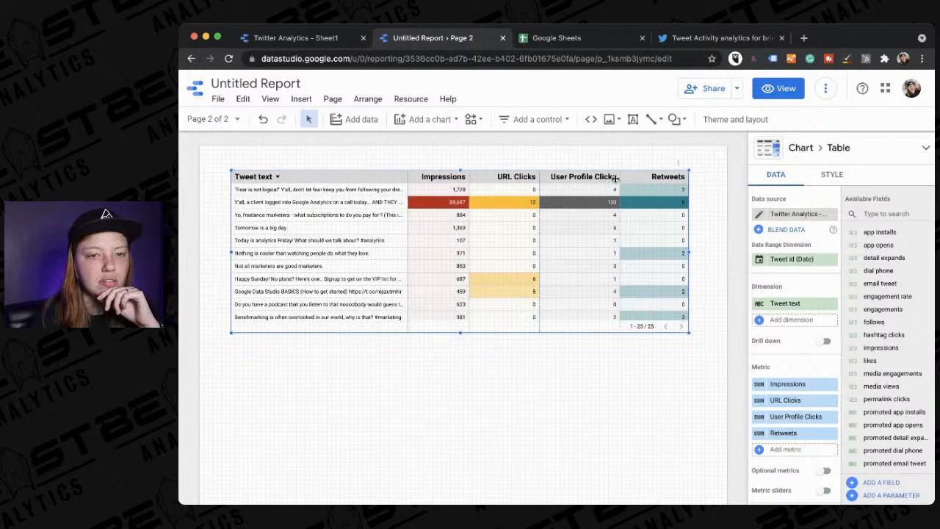
pyautogui.moveTo(620, 176); pyautogui.dragTo(625, 177)
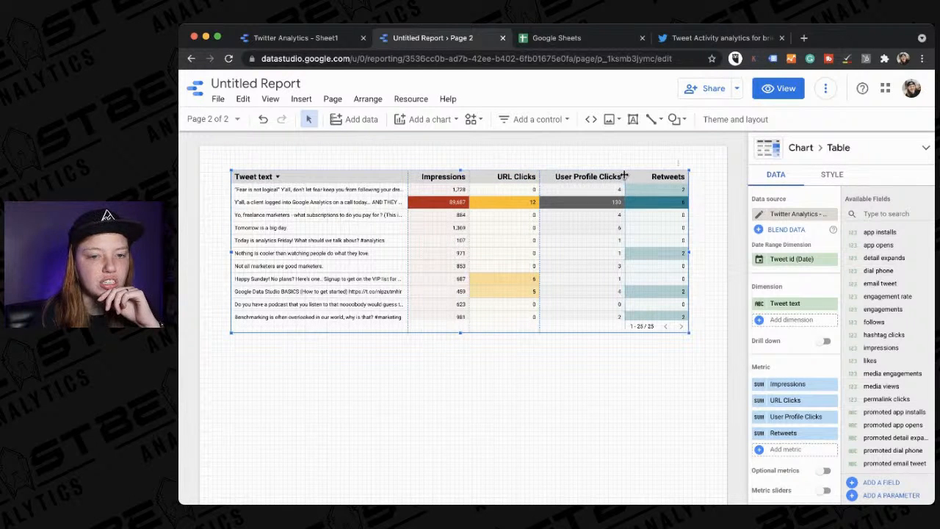
pyautogui.click(516, 439)
# - Convert the heatmap table into a combo chart with a line for Impressions and bars for the other metrics
pyautogui.click(652, 222)
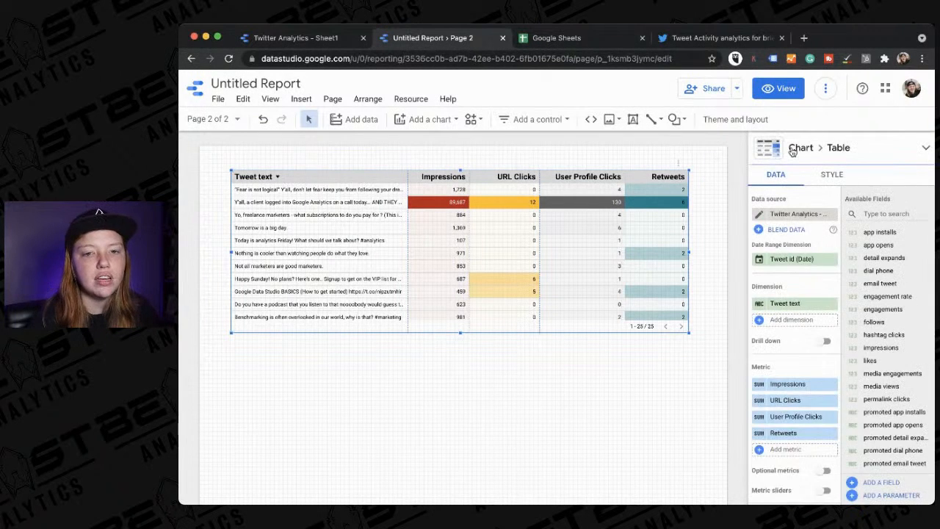
pyautogui.click(807, 147)
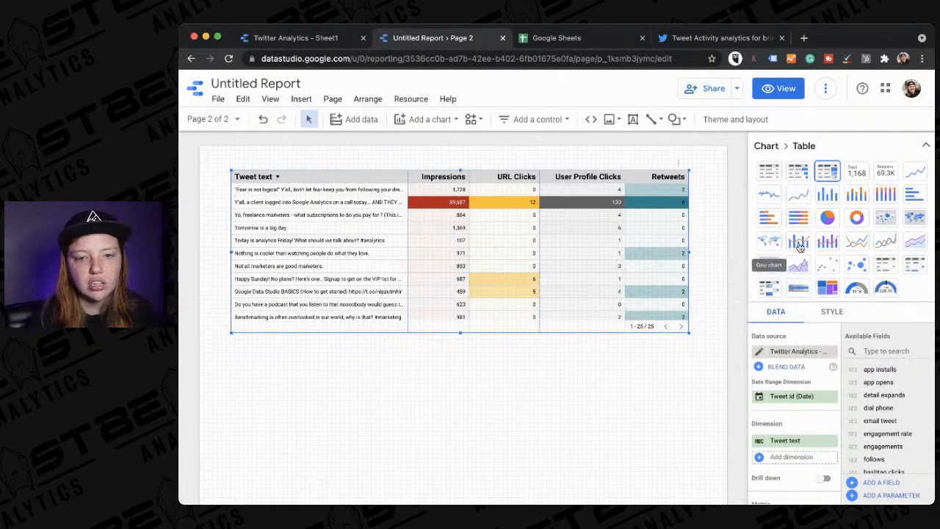
pyautogui.click(801, 247)
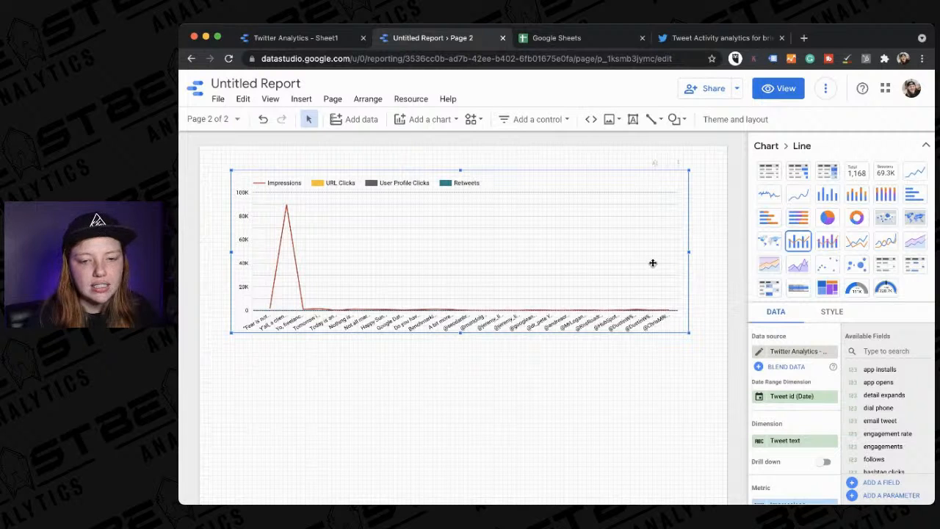
# - Examine the combo chart's style options for the first series, including its line or bar type and axis choice
pyautogui.click(833, 311)
pyautogui.scroll(-1, 799, 410)
pyautogui.scroll(1, 800, 400)
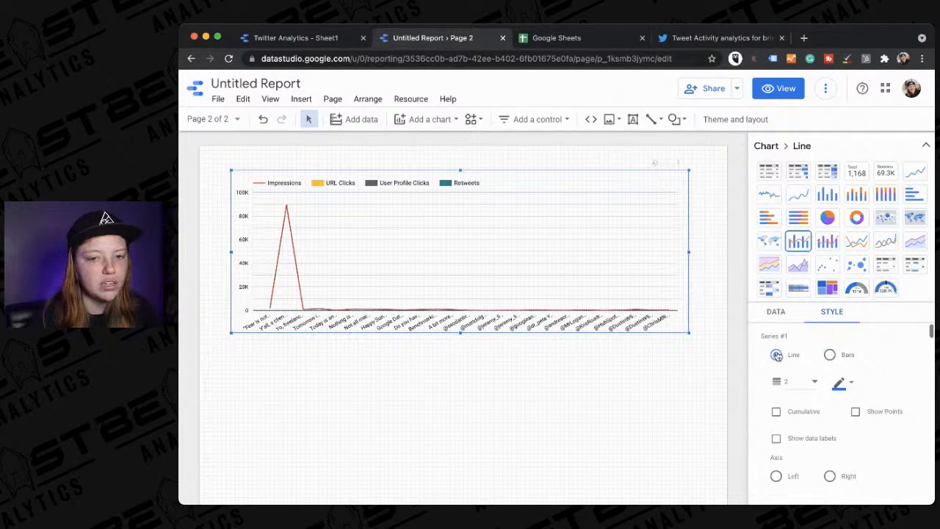
pyautogui.scroll(-1, 777, 404)
pyautogui.scroll(1, 777, 450)
pyautogui.scroll(-4, 777, 450)
pyautogui.scroll(-1, 777, 449)
pyautogui.scroll(2, 777, 447)
pyautogui.scroll(-1, 778, 446)
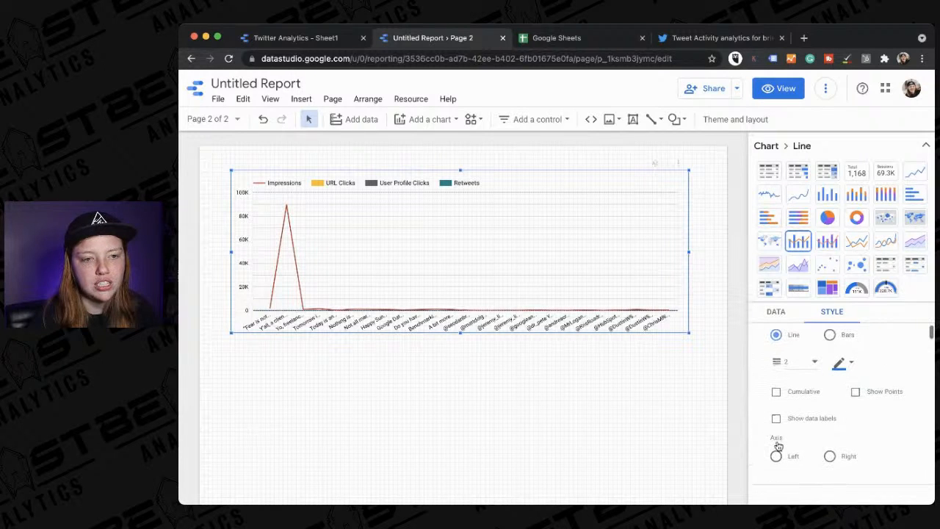
pyautogui.scroll(-2, 816, 475)
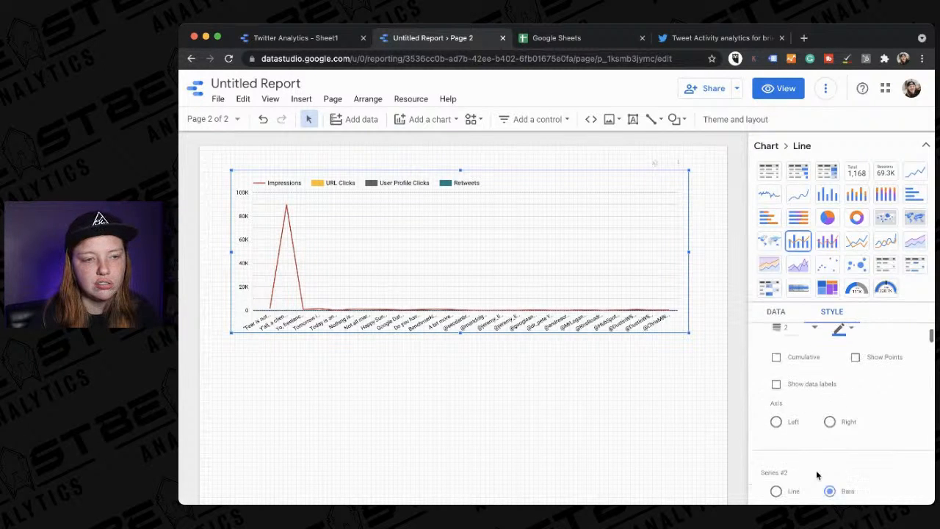
pyautogui.scroll(3, 816, 475)
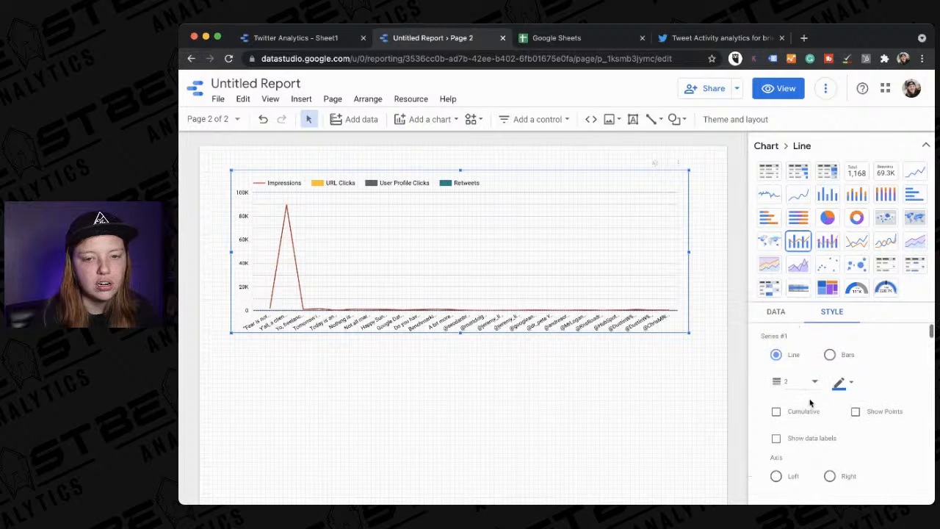
# - Assign the combo chart's URL Clicks, User Profile Clicks and Retweets series to the right axis
pyautogui.scroll(-5, 830, 336)
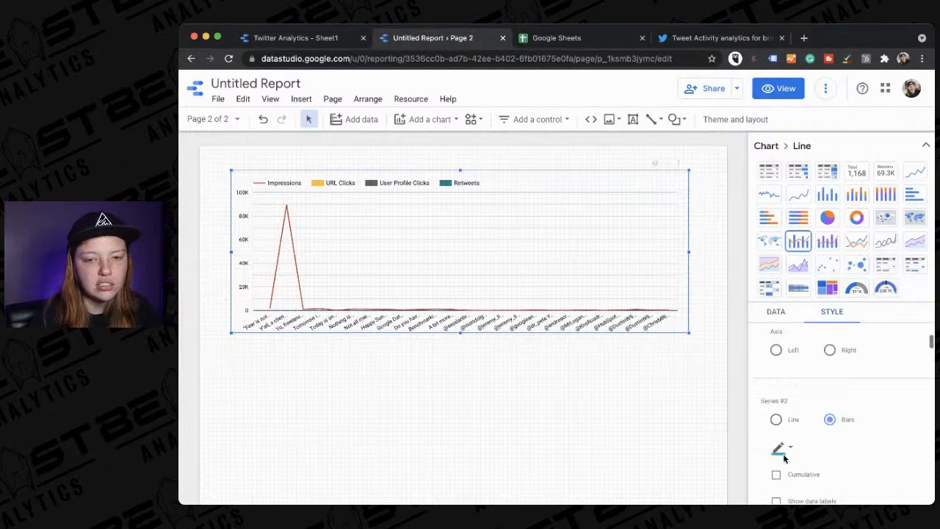
pyautogui.scroll(-2, 796, 411)
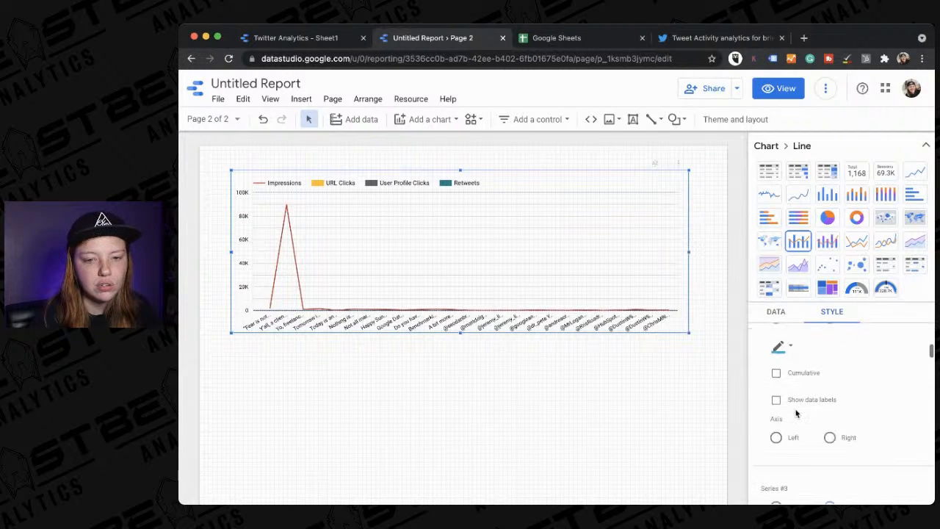
pyautogui.click(829, 435)
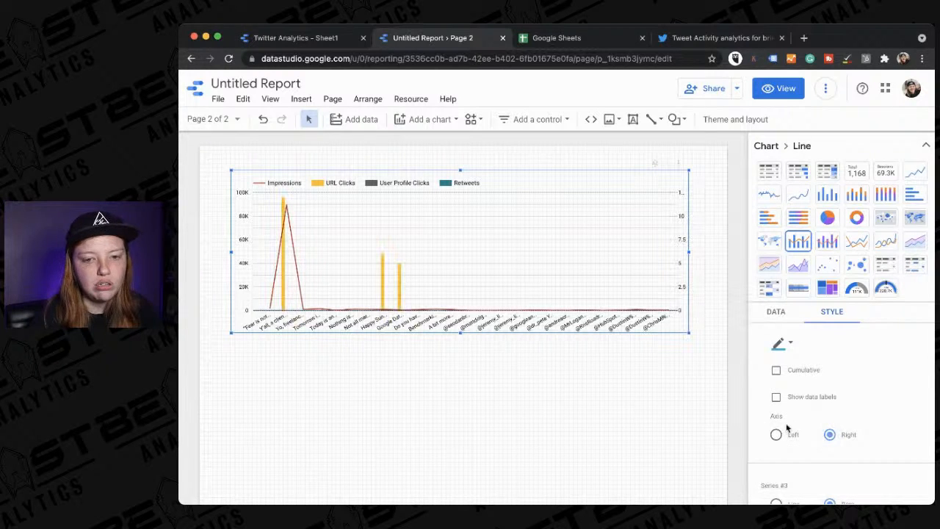
pyautogui.scroll(-2, 757, 424)
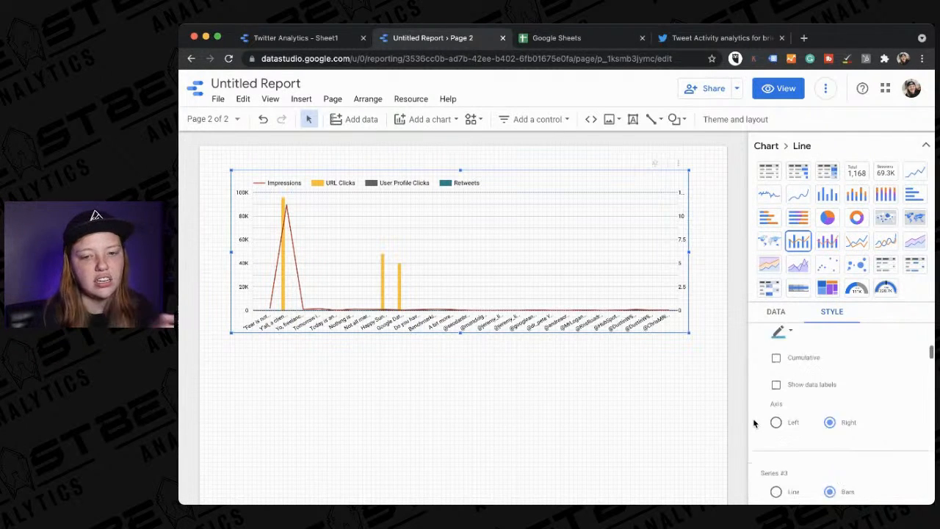
pyautogui.scroll(-2, 827, 444)
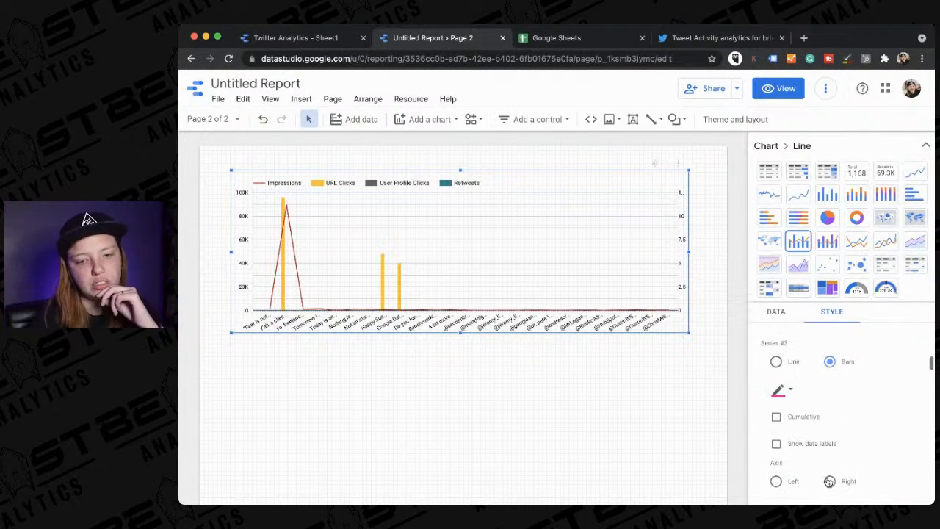
pyautogui.click(830, 481)
pyautogui.scroll(-6, 829, 481)
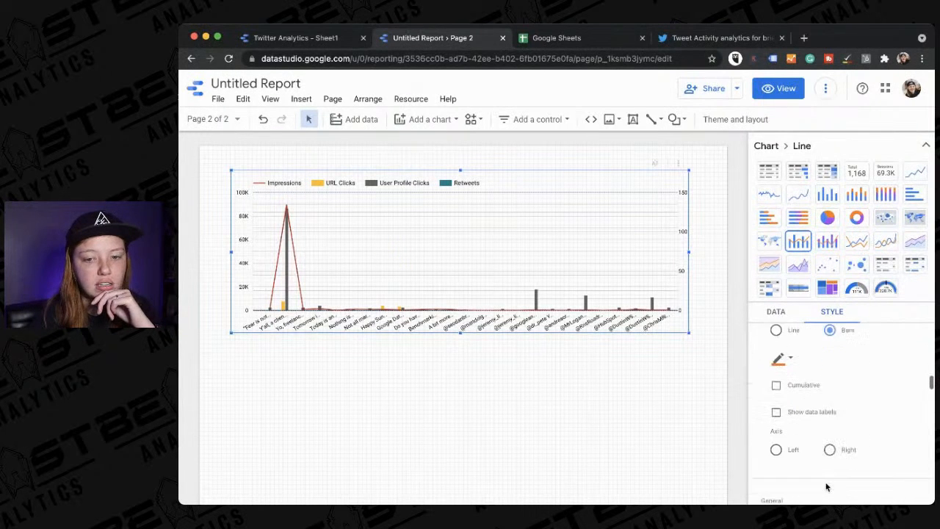
pyautogui.click(830, 434)
pyautogui.scroll(-3, 834, 443)
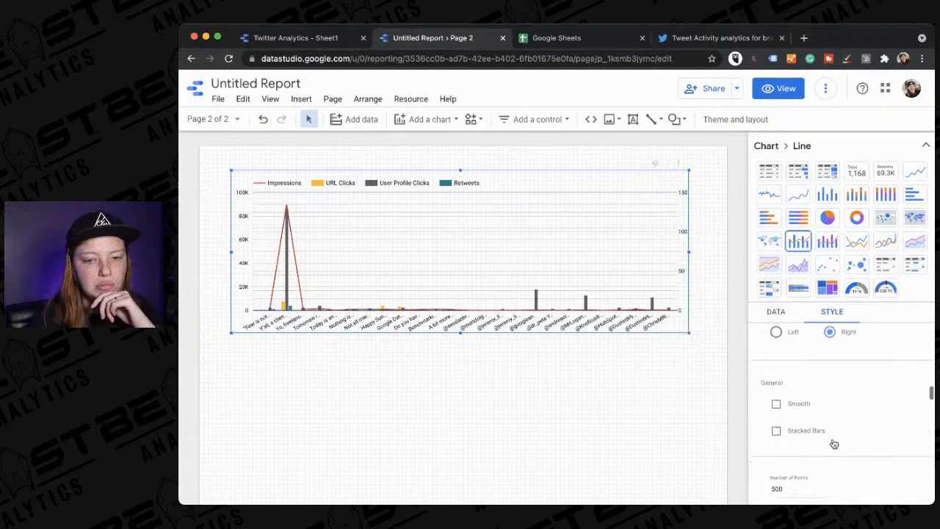
pyautogui.scroll(10, 834, 442)
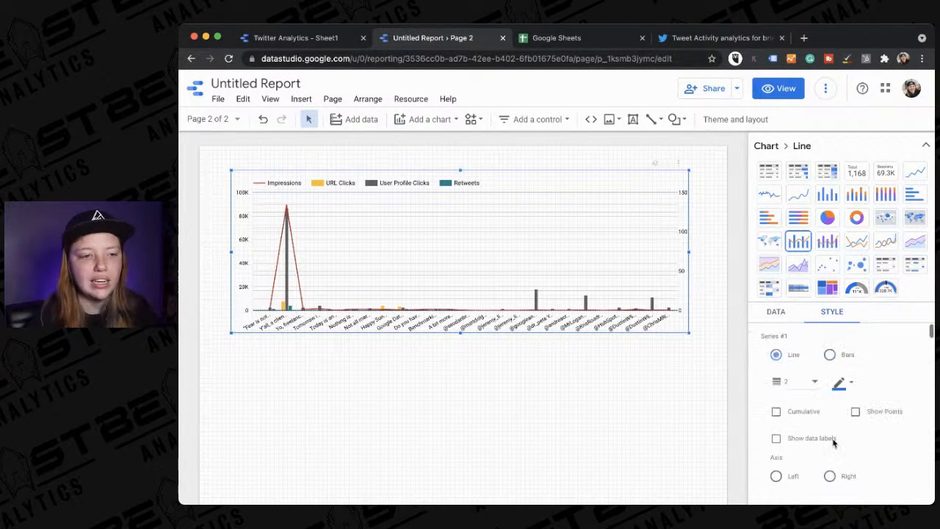
pyautogui.click(470, 390)
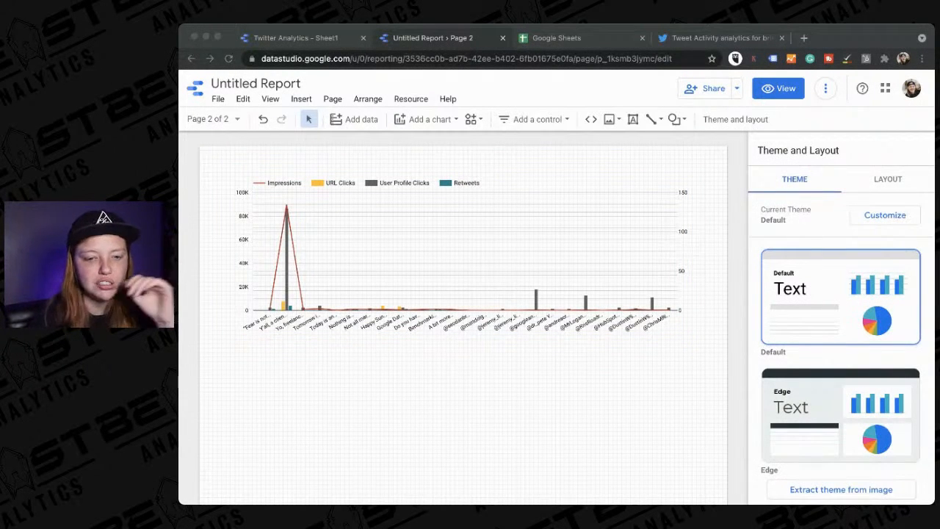
pyautogui.click(705, 357)
pyautogui.click(177, 450)
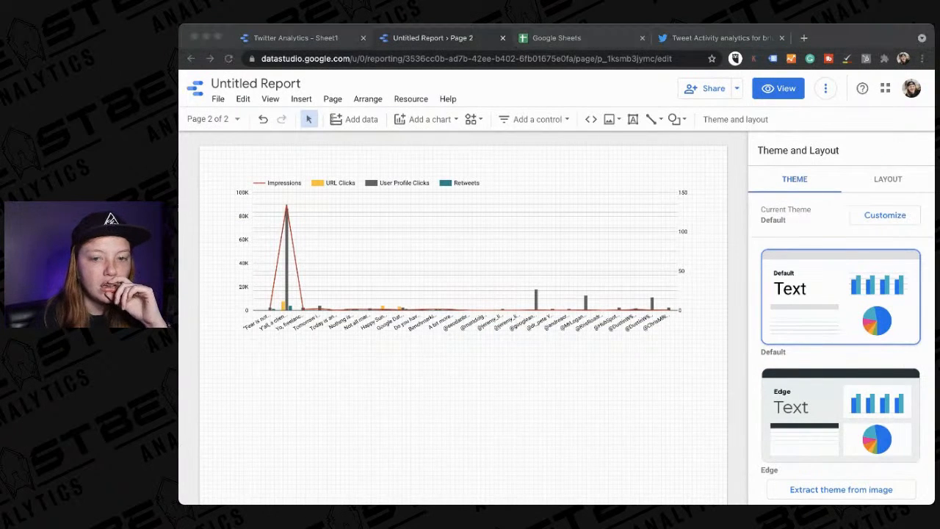